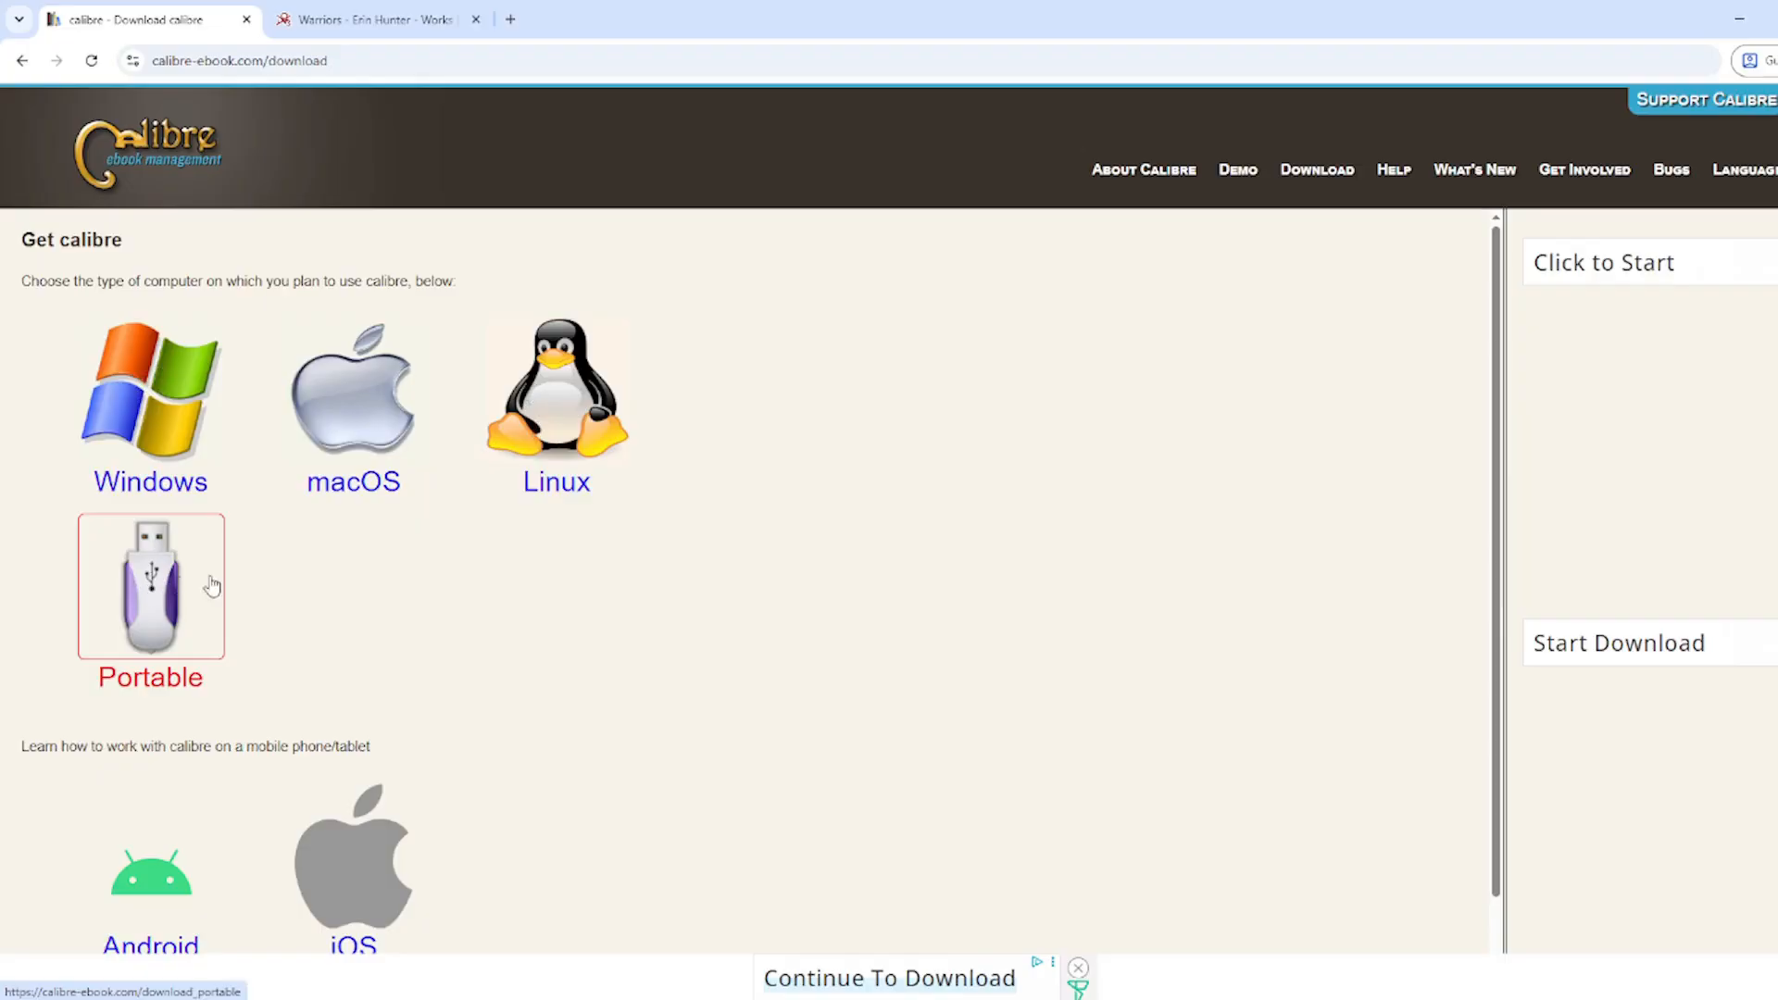
Step: Start downloading the calibre Portable 9.13.0 installer from the calibre website's download page
scroll(190, 802, "down", 1)
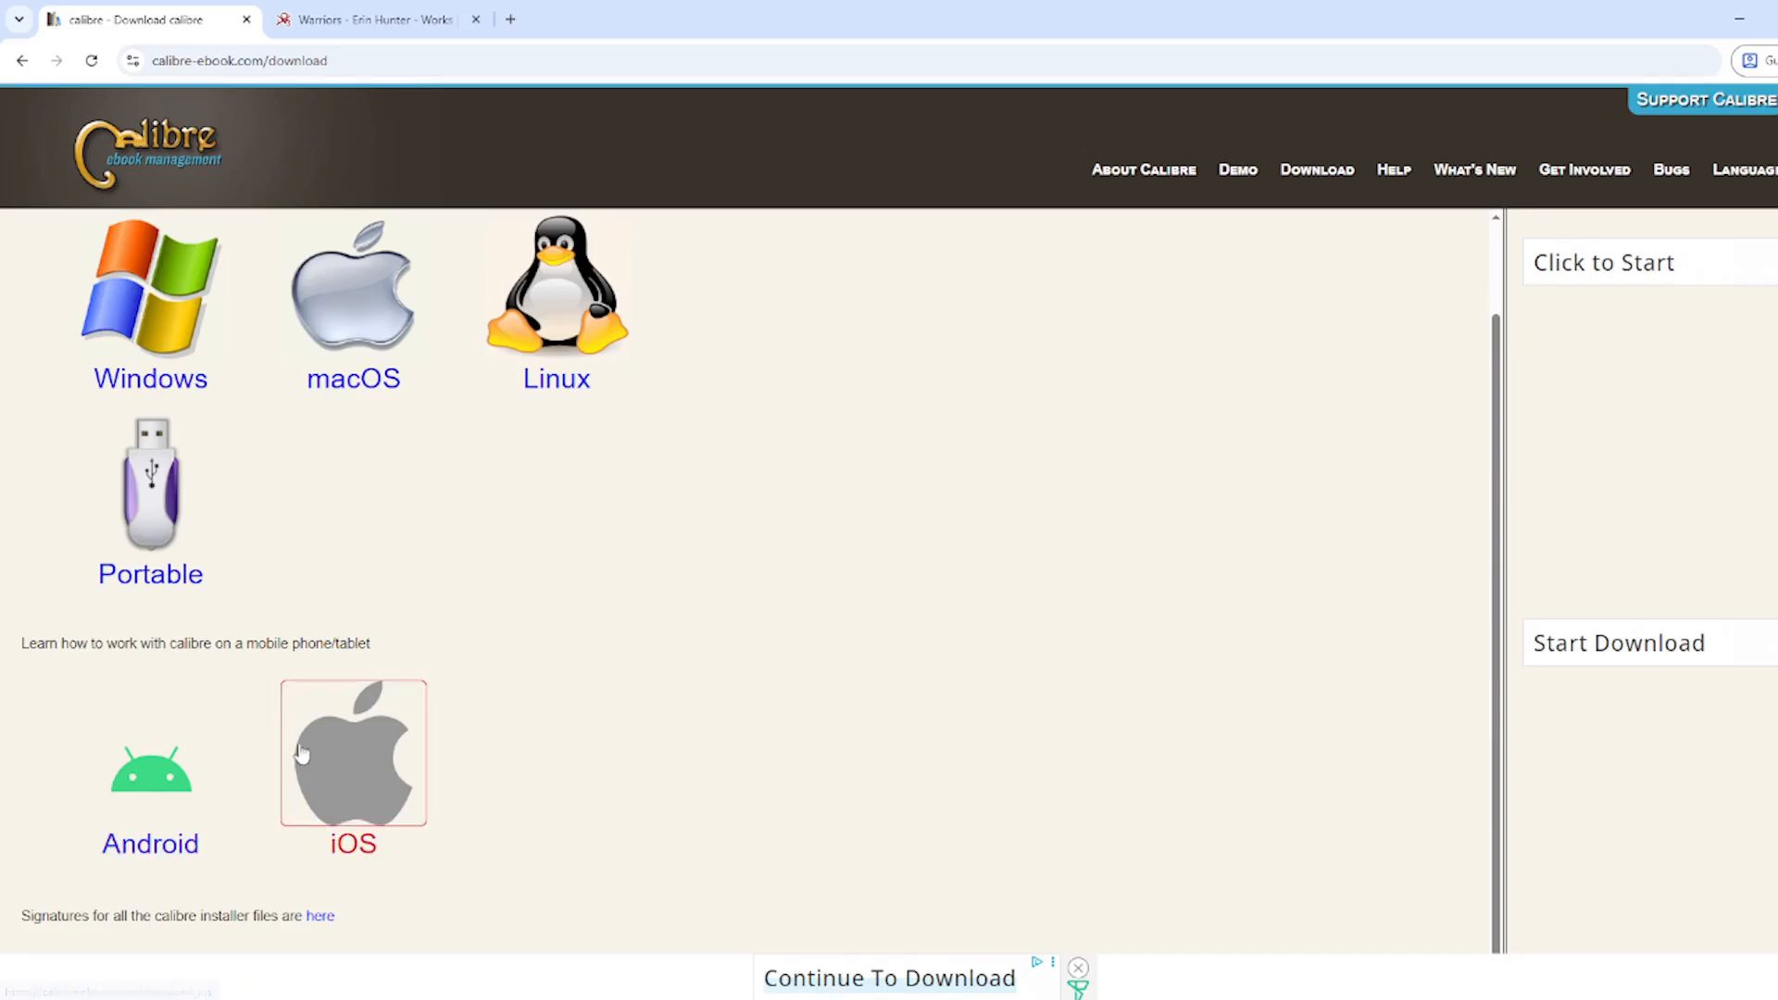
scroll(454, 415, "up", 1)
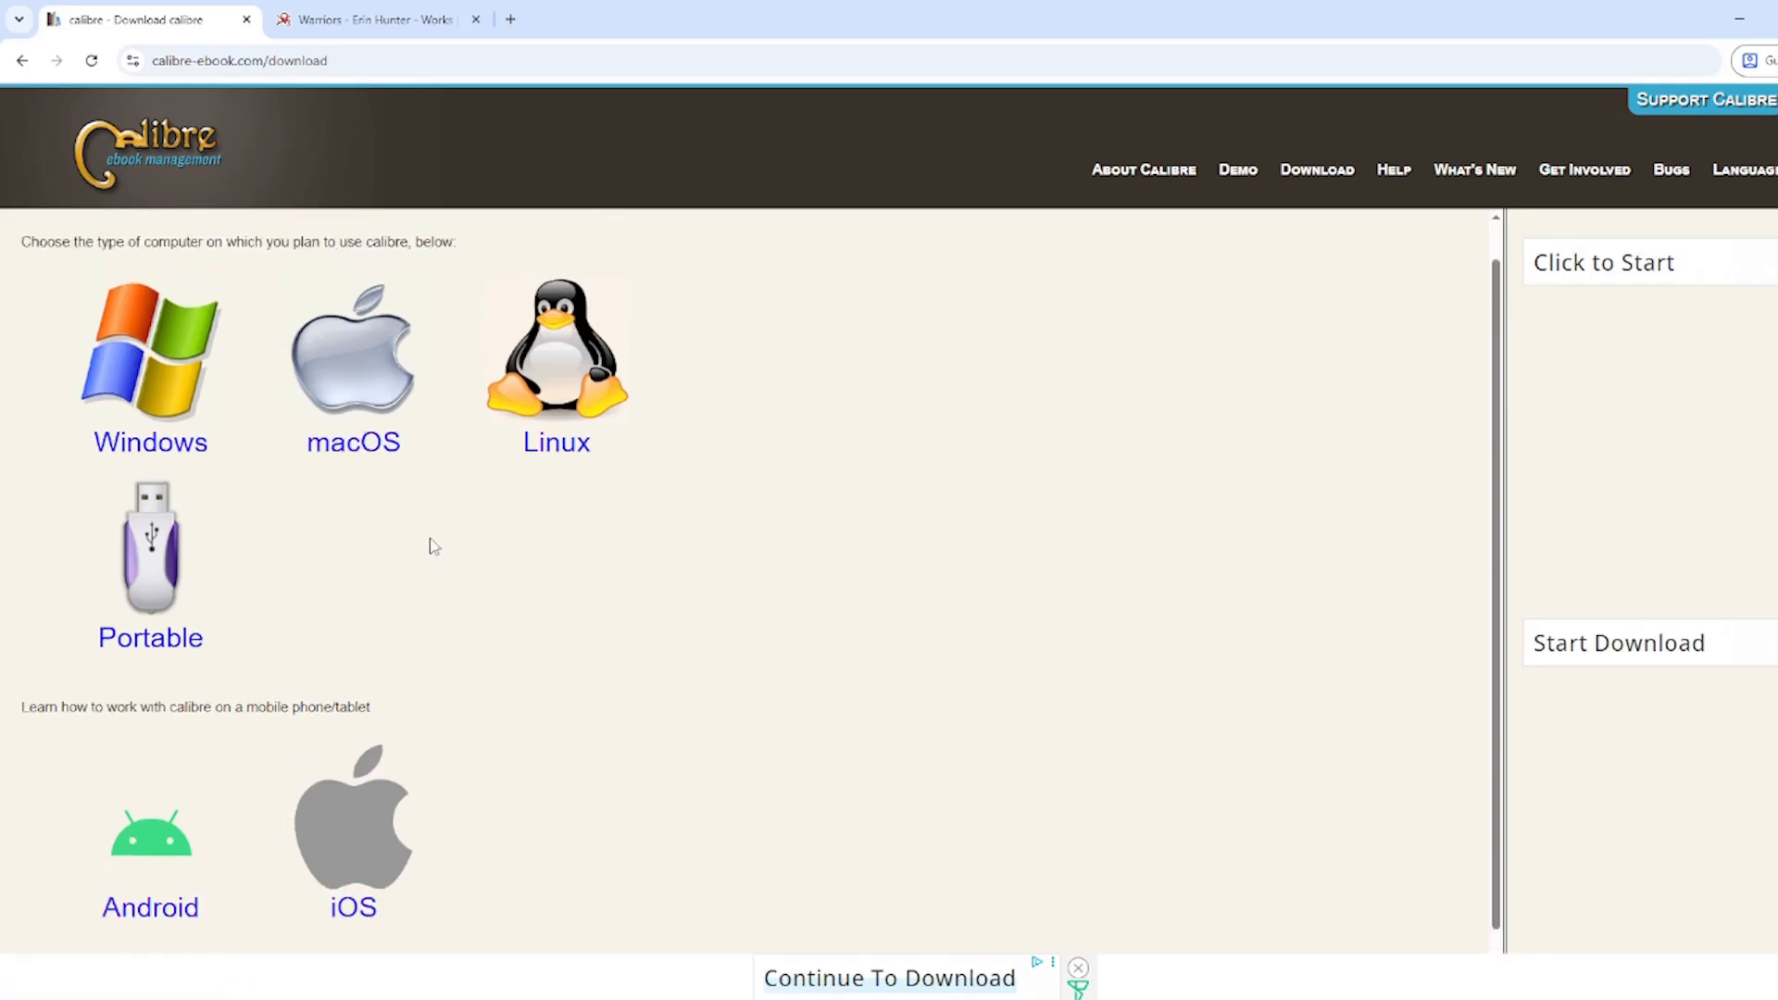
left_click(192, 592)
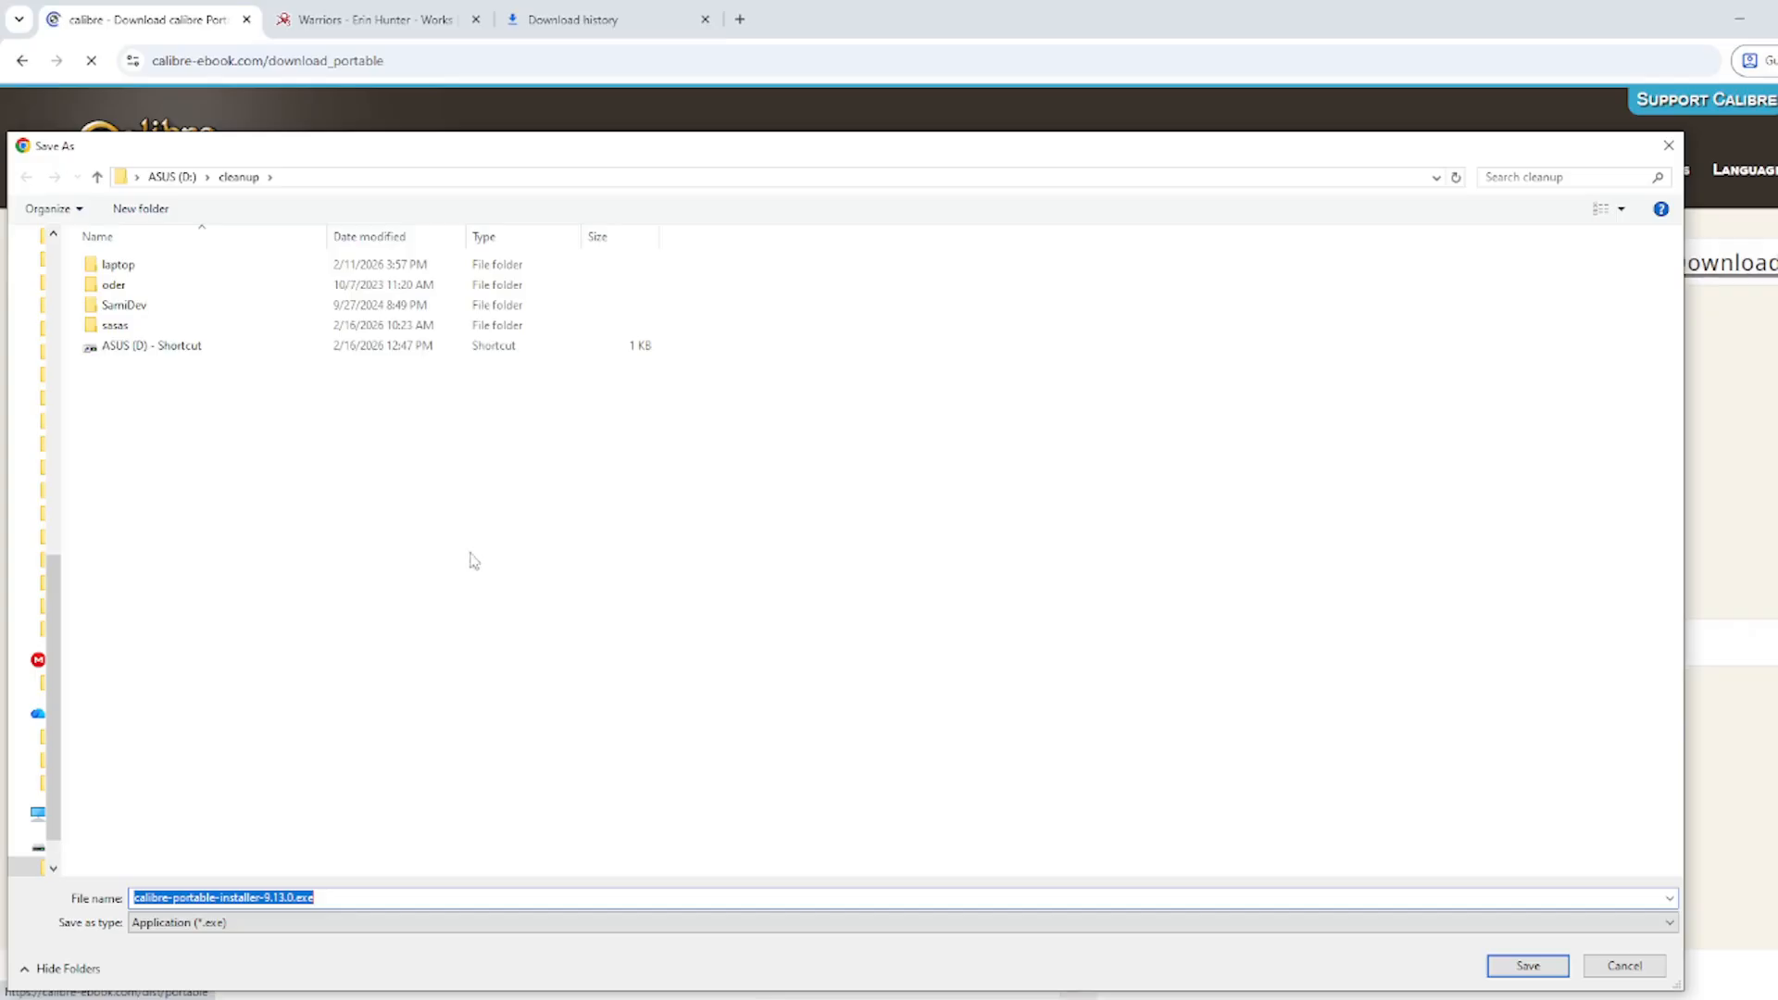
Step: Save calibre-portable-installer-9.13.0.exe into the cleanup folder
left_click_drag(460, 162, 467, 155)
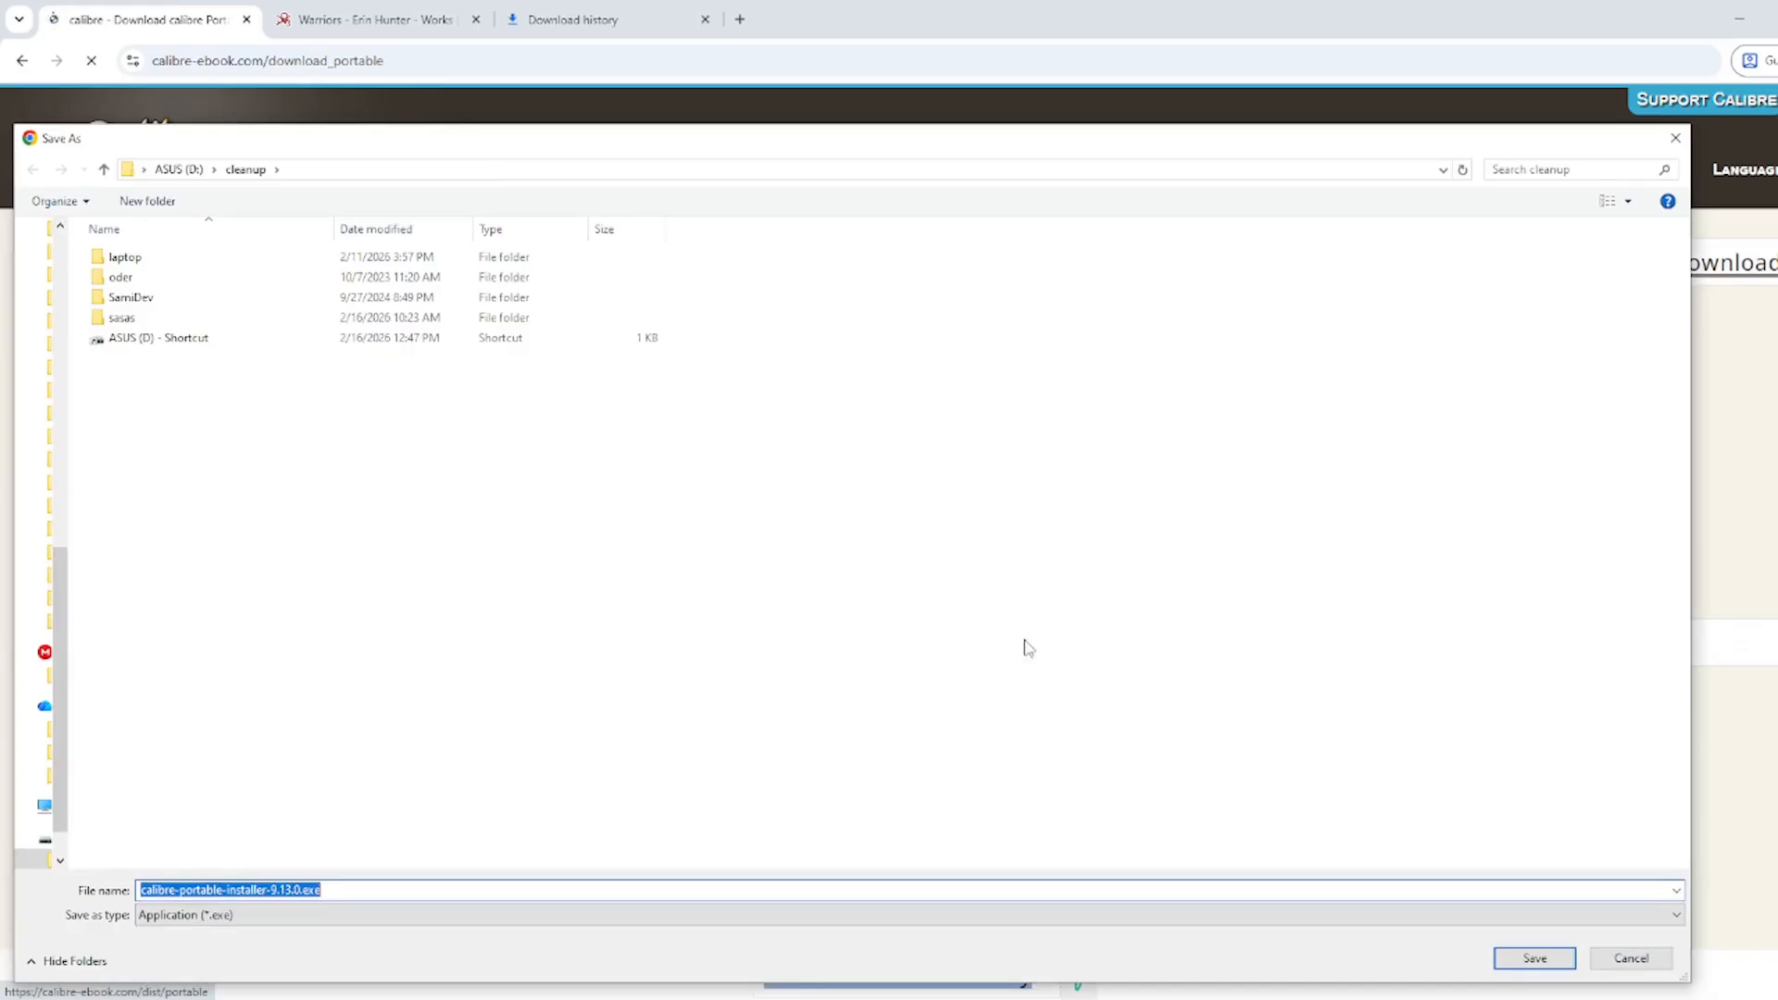
left_click(1534, 958)
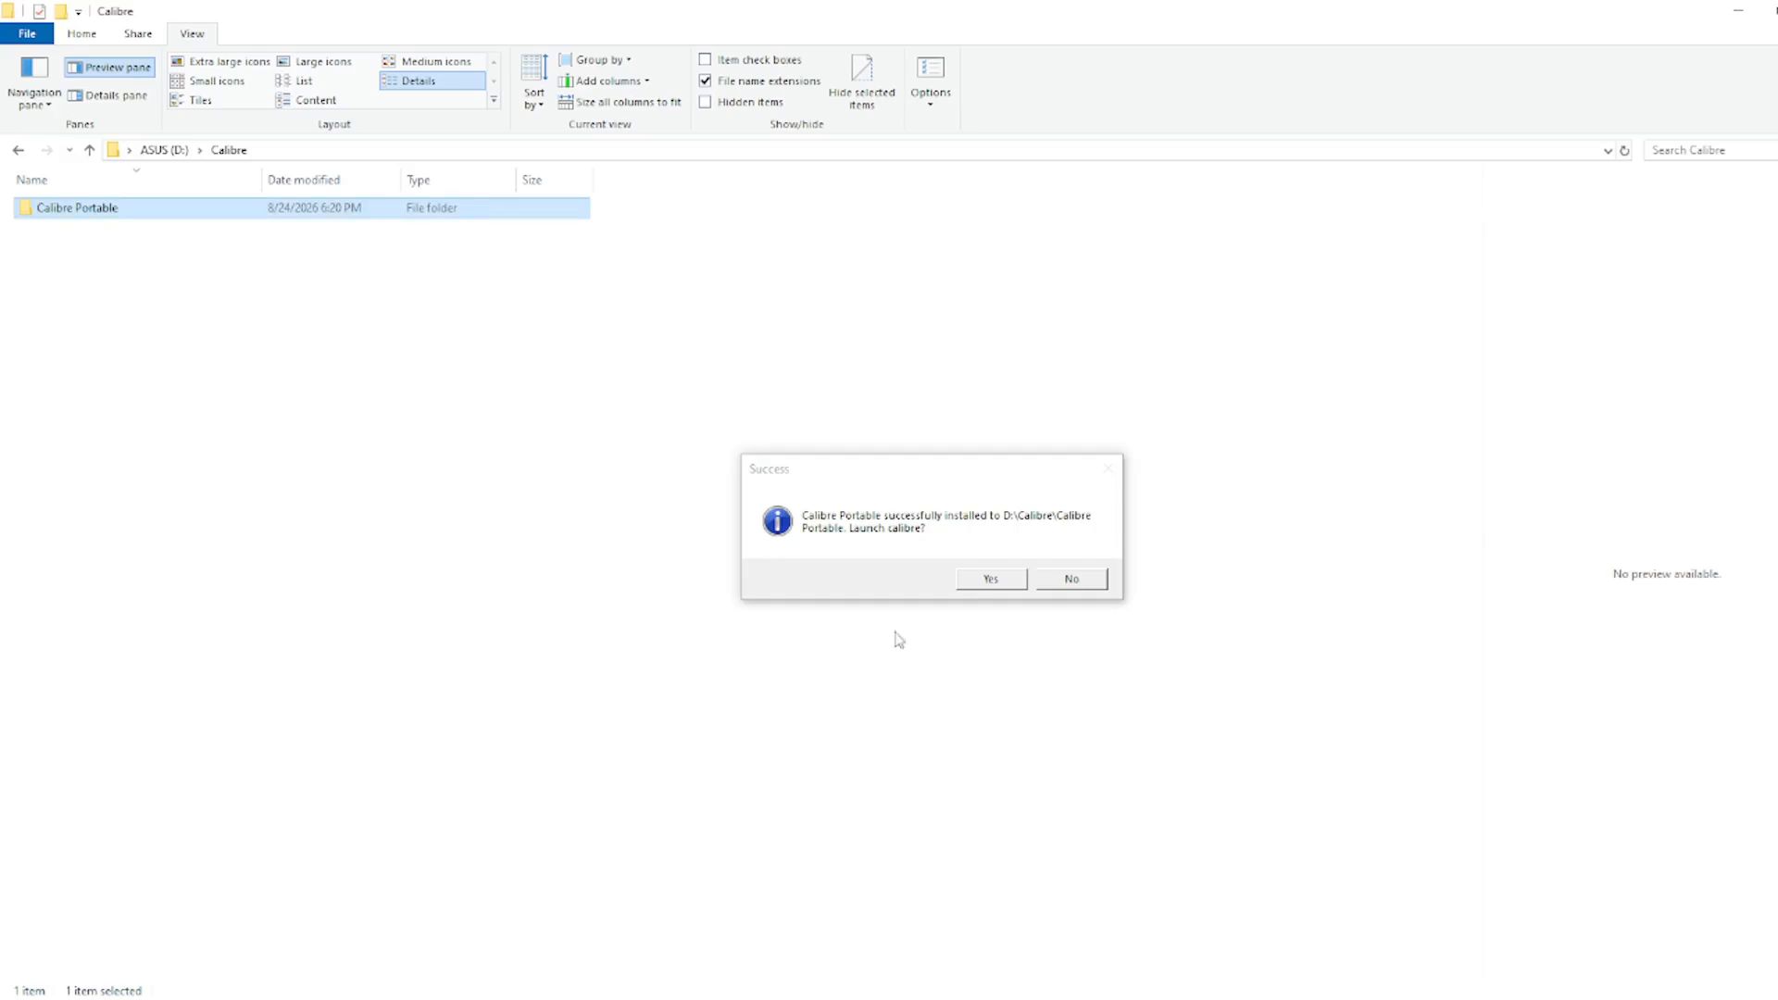
Step: Launch the newly installed calibre and pick Generic Smartphone as the reading device
left_click(984, 579)
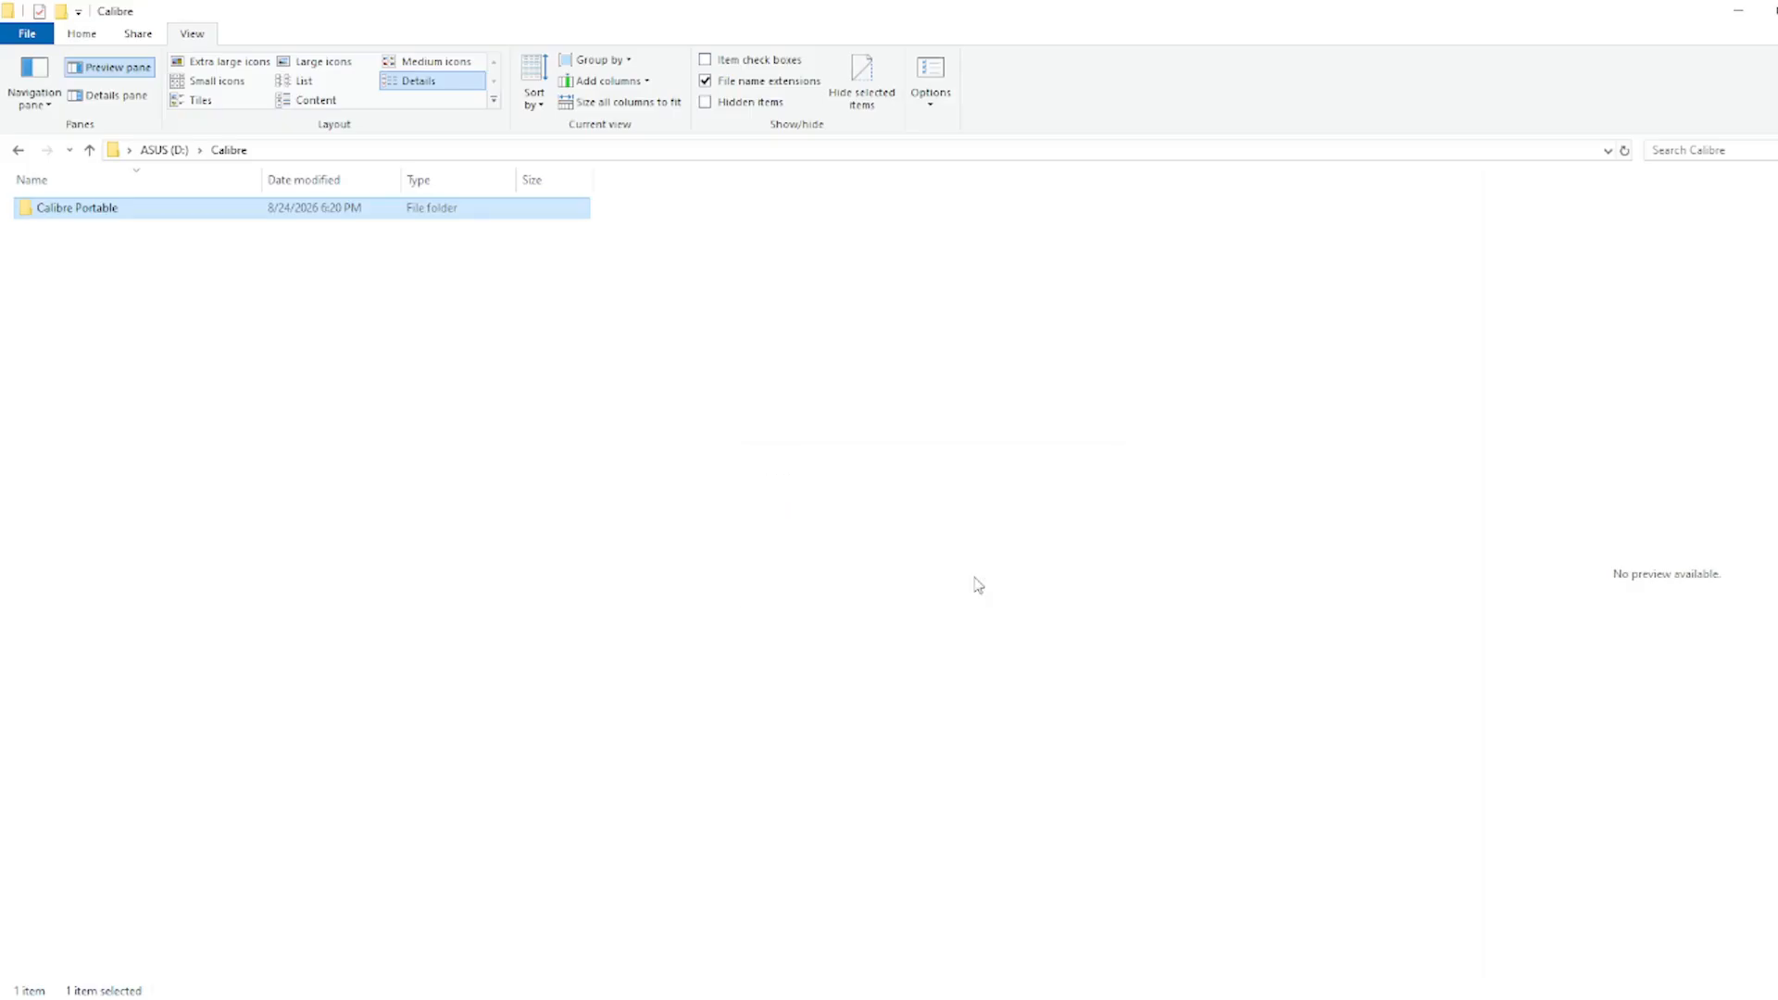
left_click(869, 330)
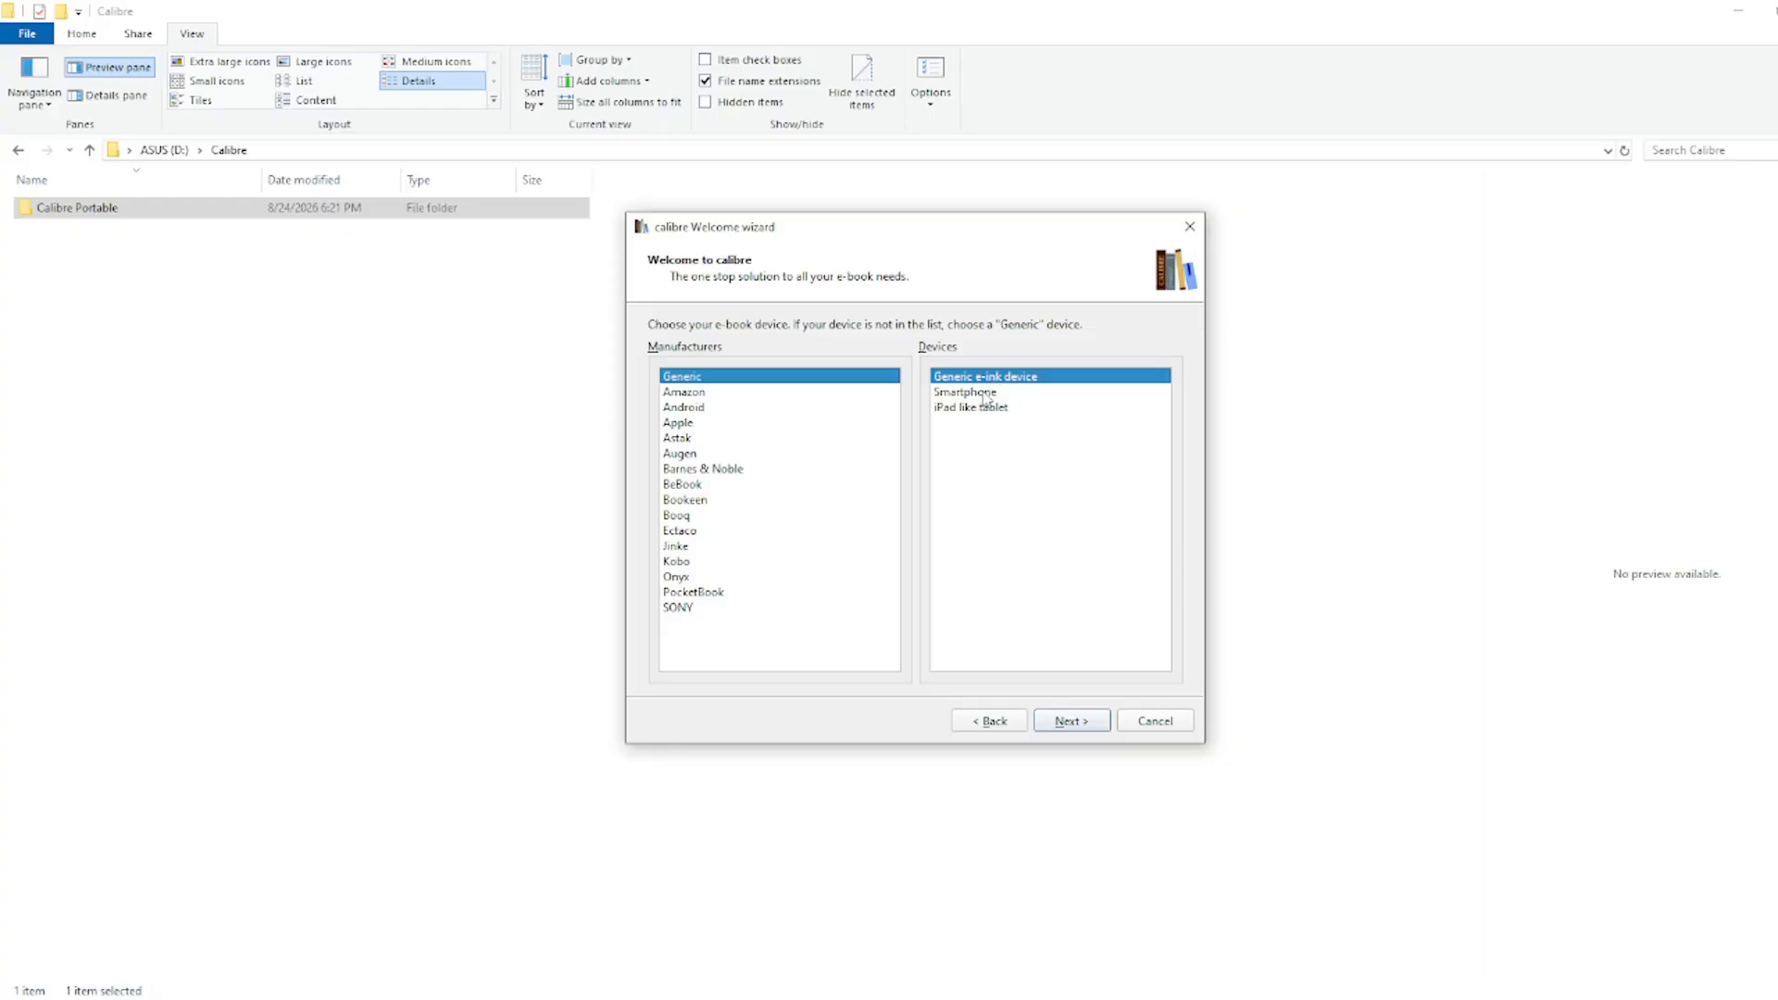
left_click(984, 394)
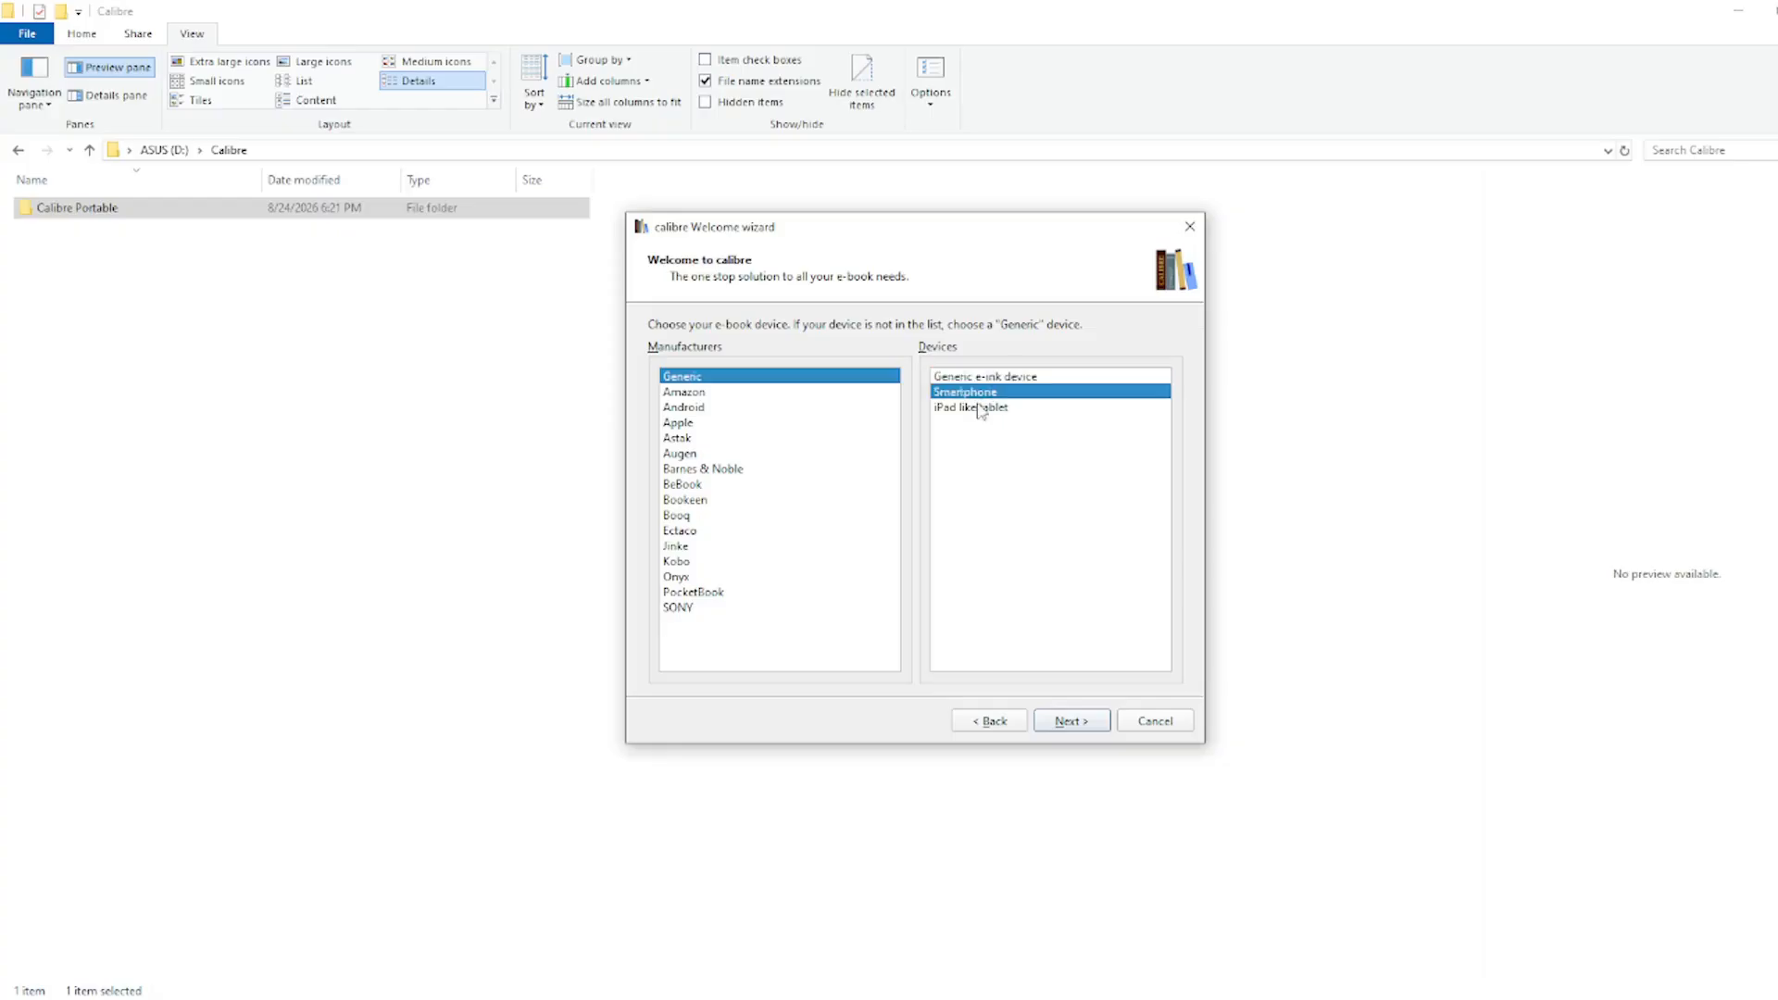
left_click(1093, 722)
left_click(996, 722)
Step: Compare Astak, Android, Apple and Amazon devices, keep Generic Smartphone, and finish the wizard
left_click(715, 438)
left_click(692, 408)
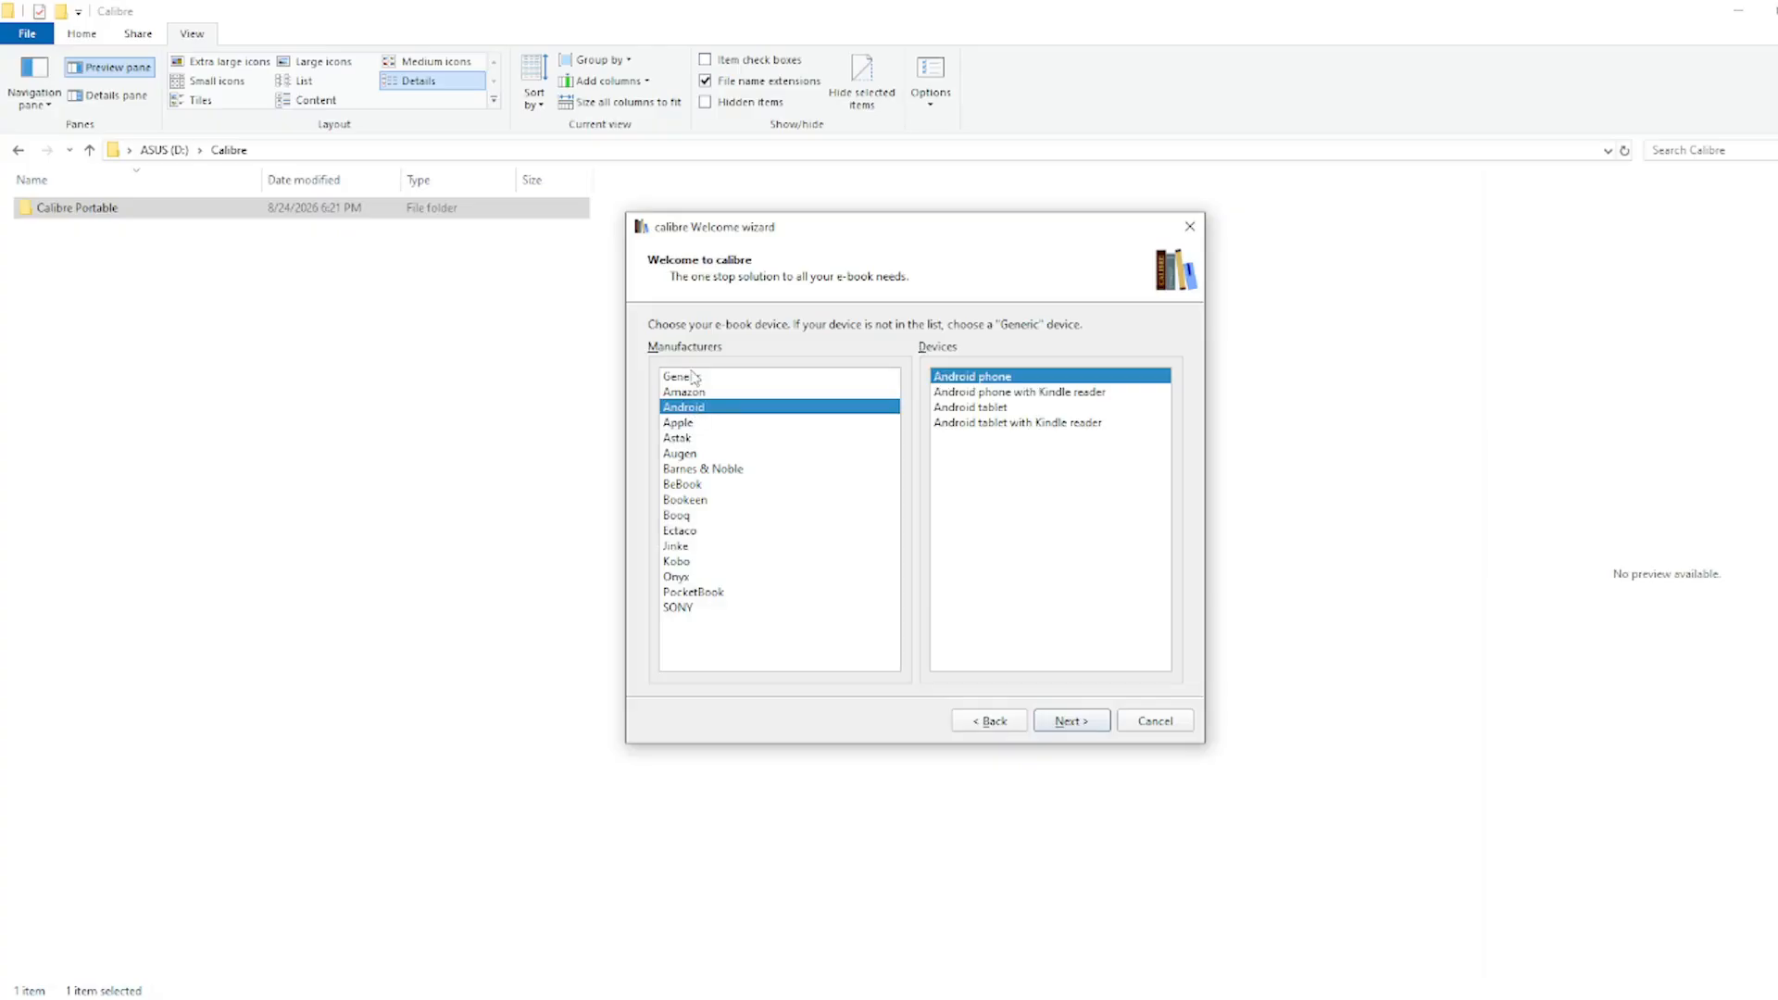
left_click(695, 377)
left_click(697, 407)
left_click(707, 381)
left_click(702, 408)
left_click(705, 422)
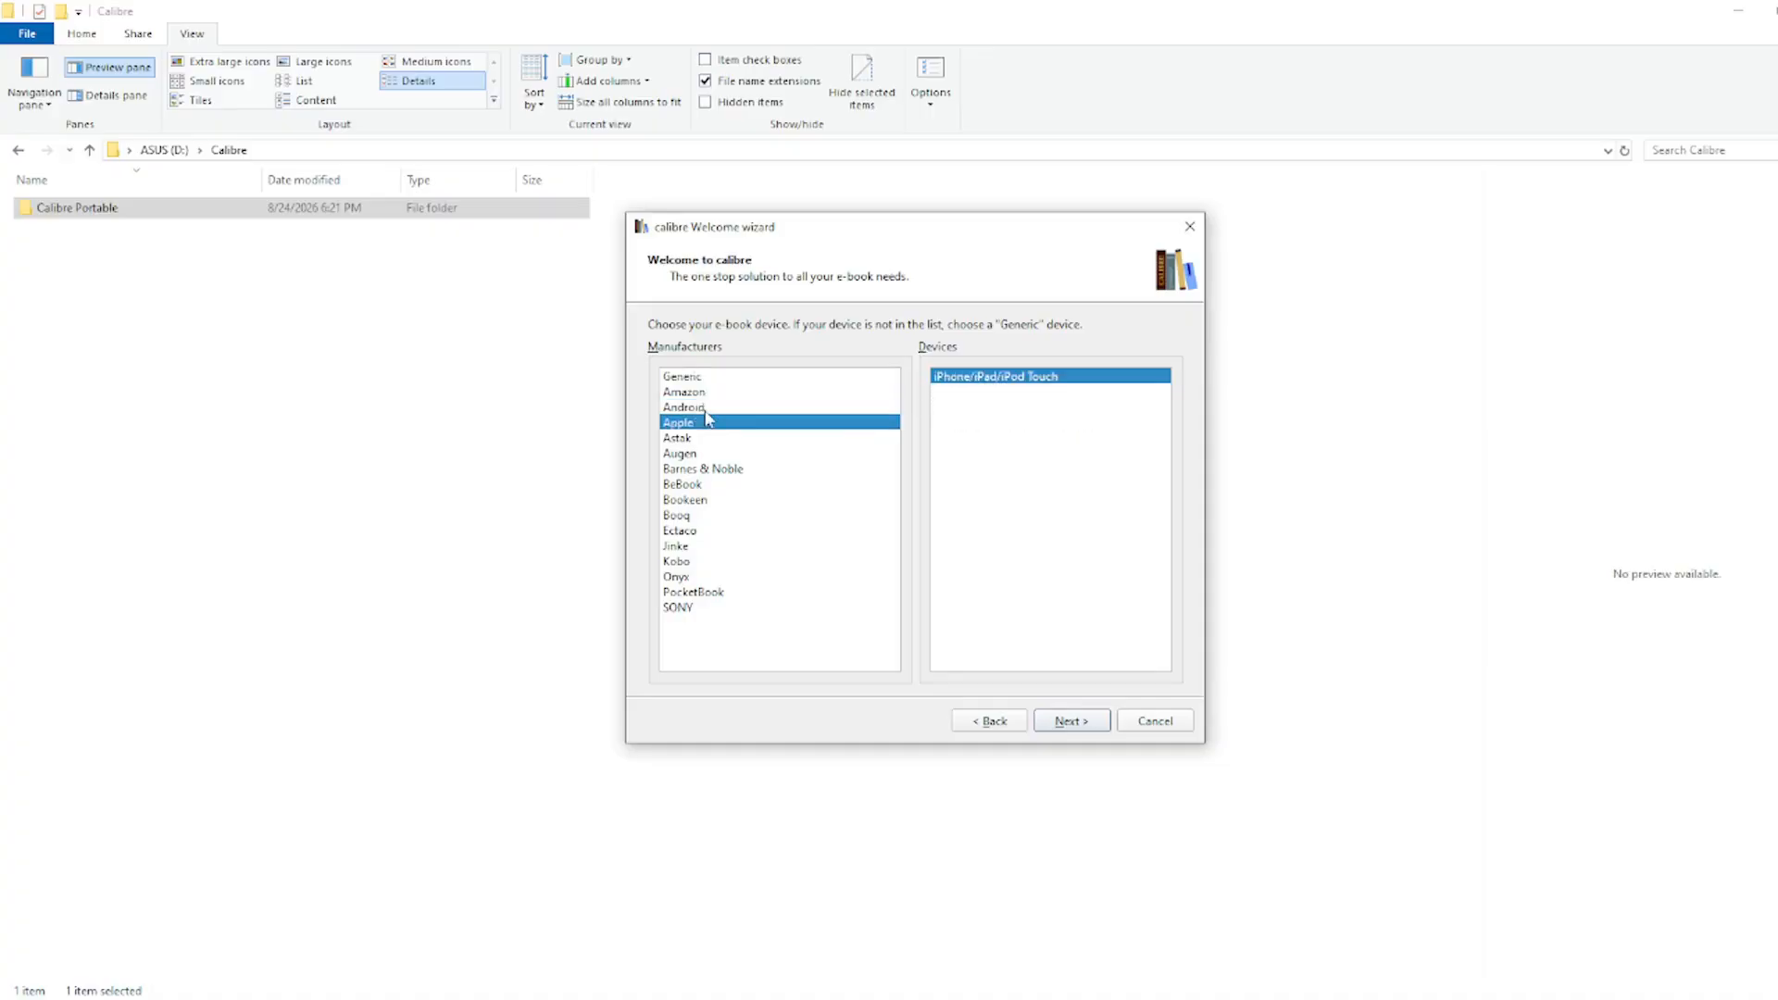
left_click(706, 407)
left_click(707, 423)
left_click(706, 407)
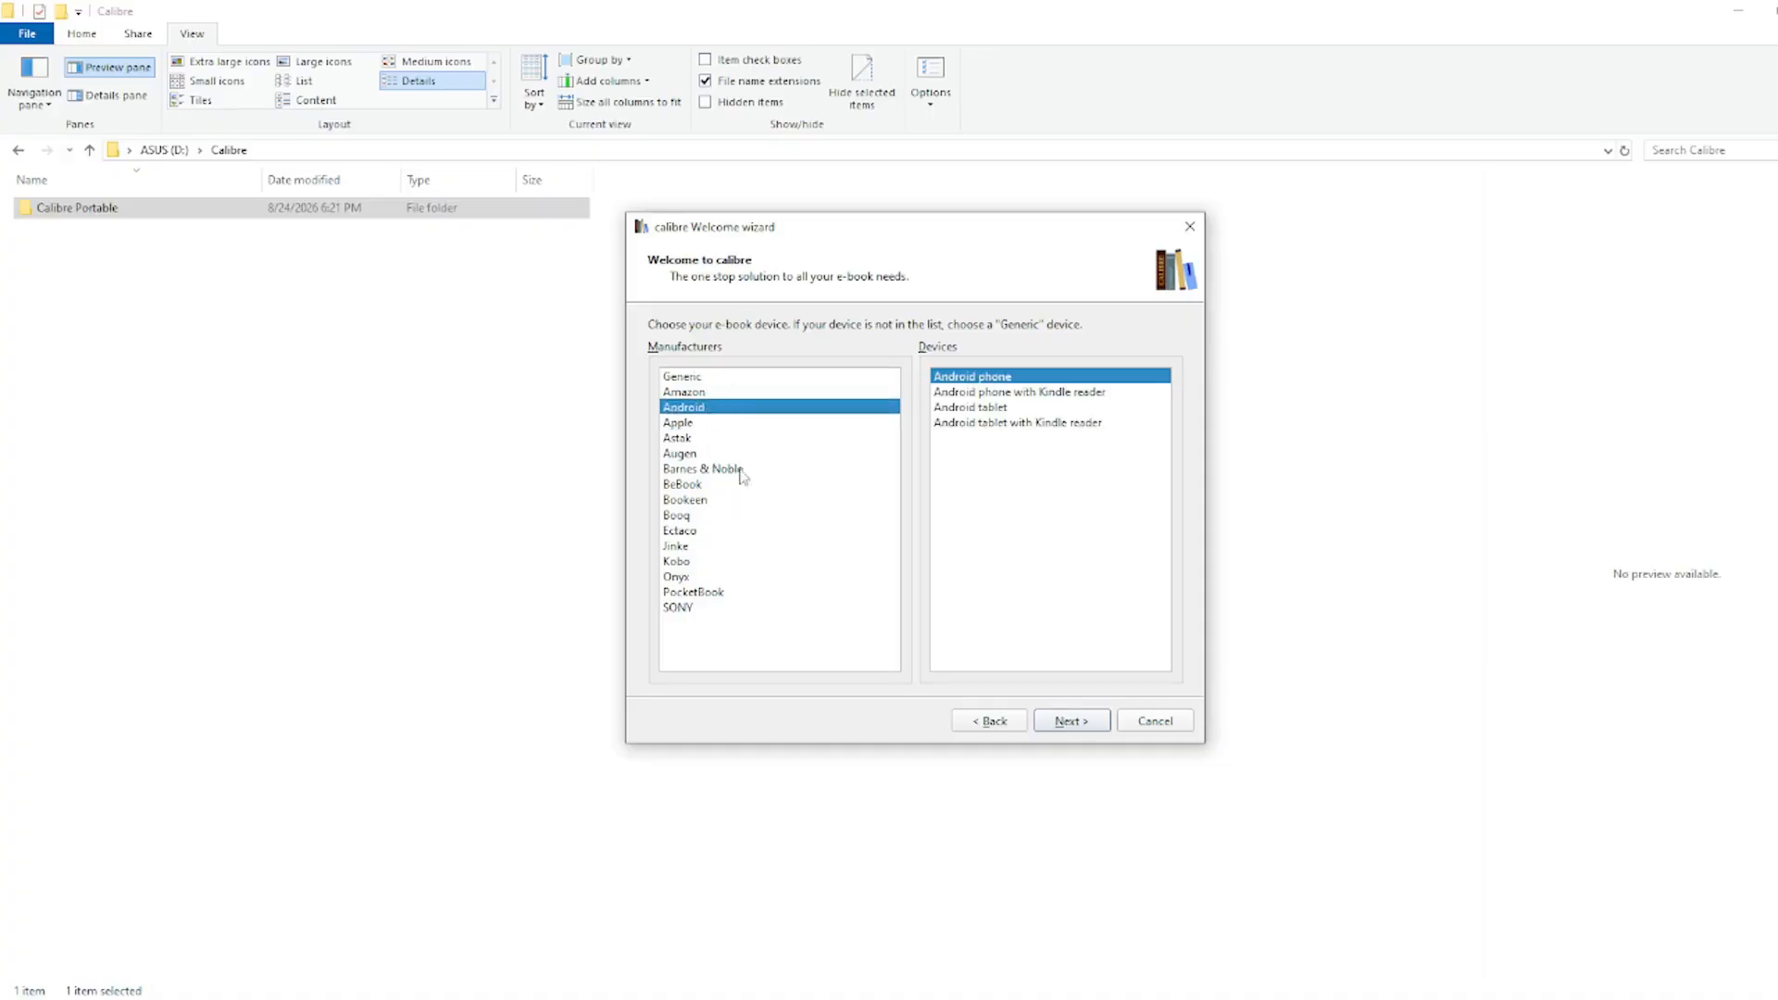
left_click(736, 392)
left_click(734, 377)
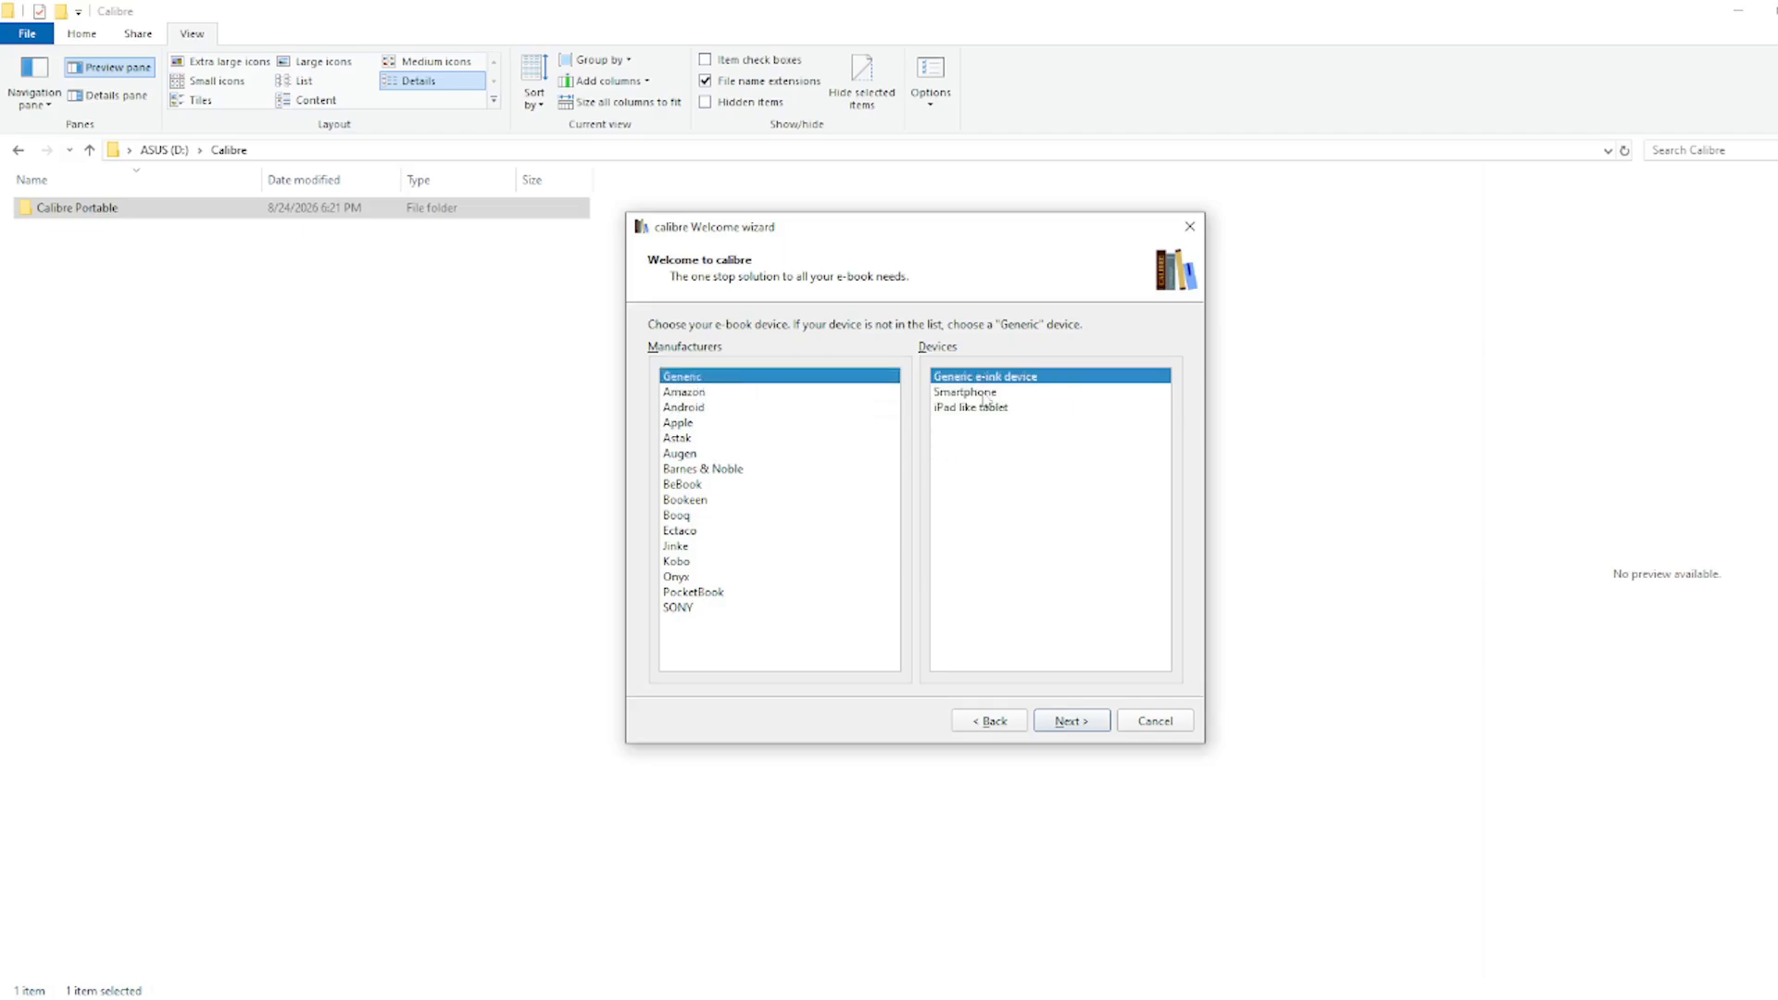
left_click(1073, 723)
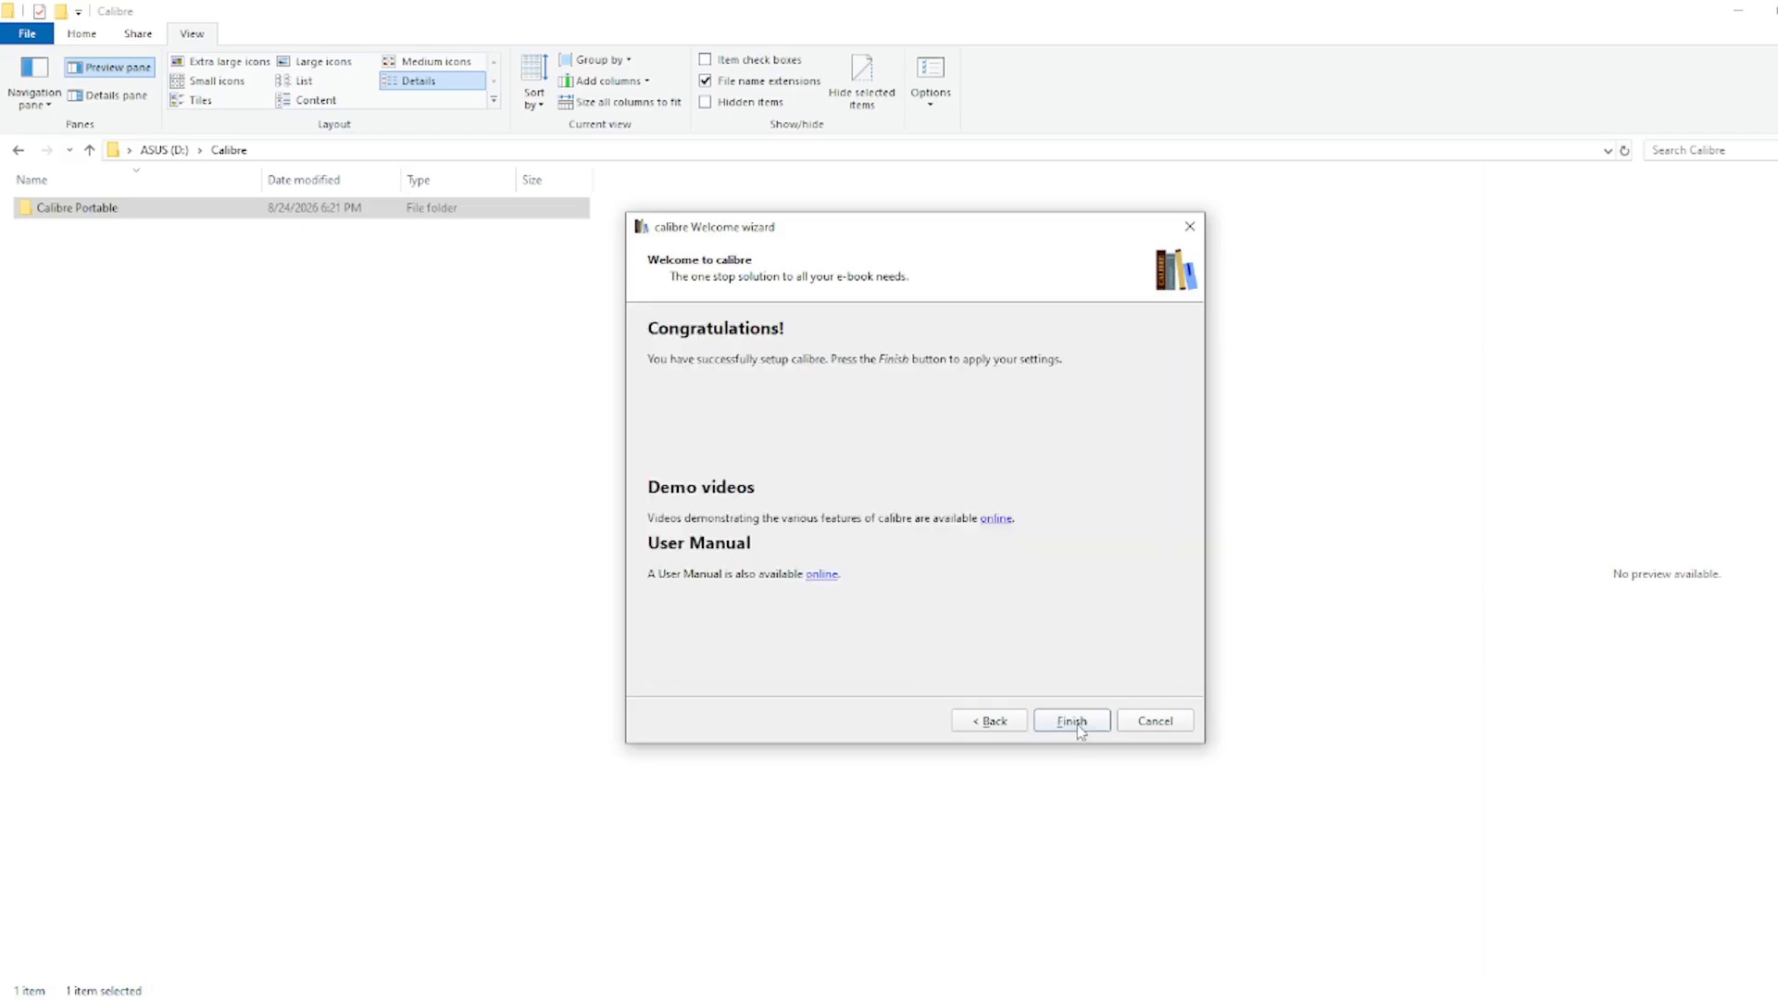
left_click(1073, 721)
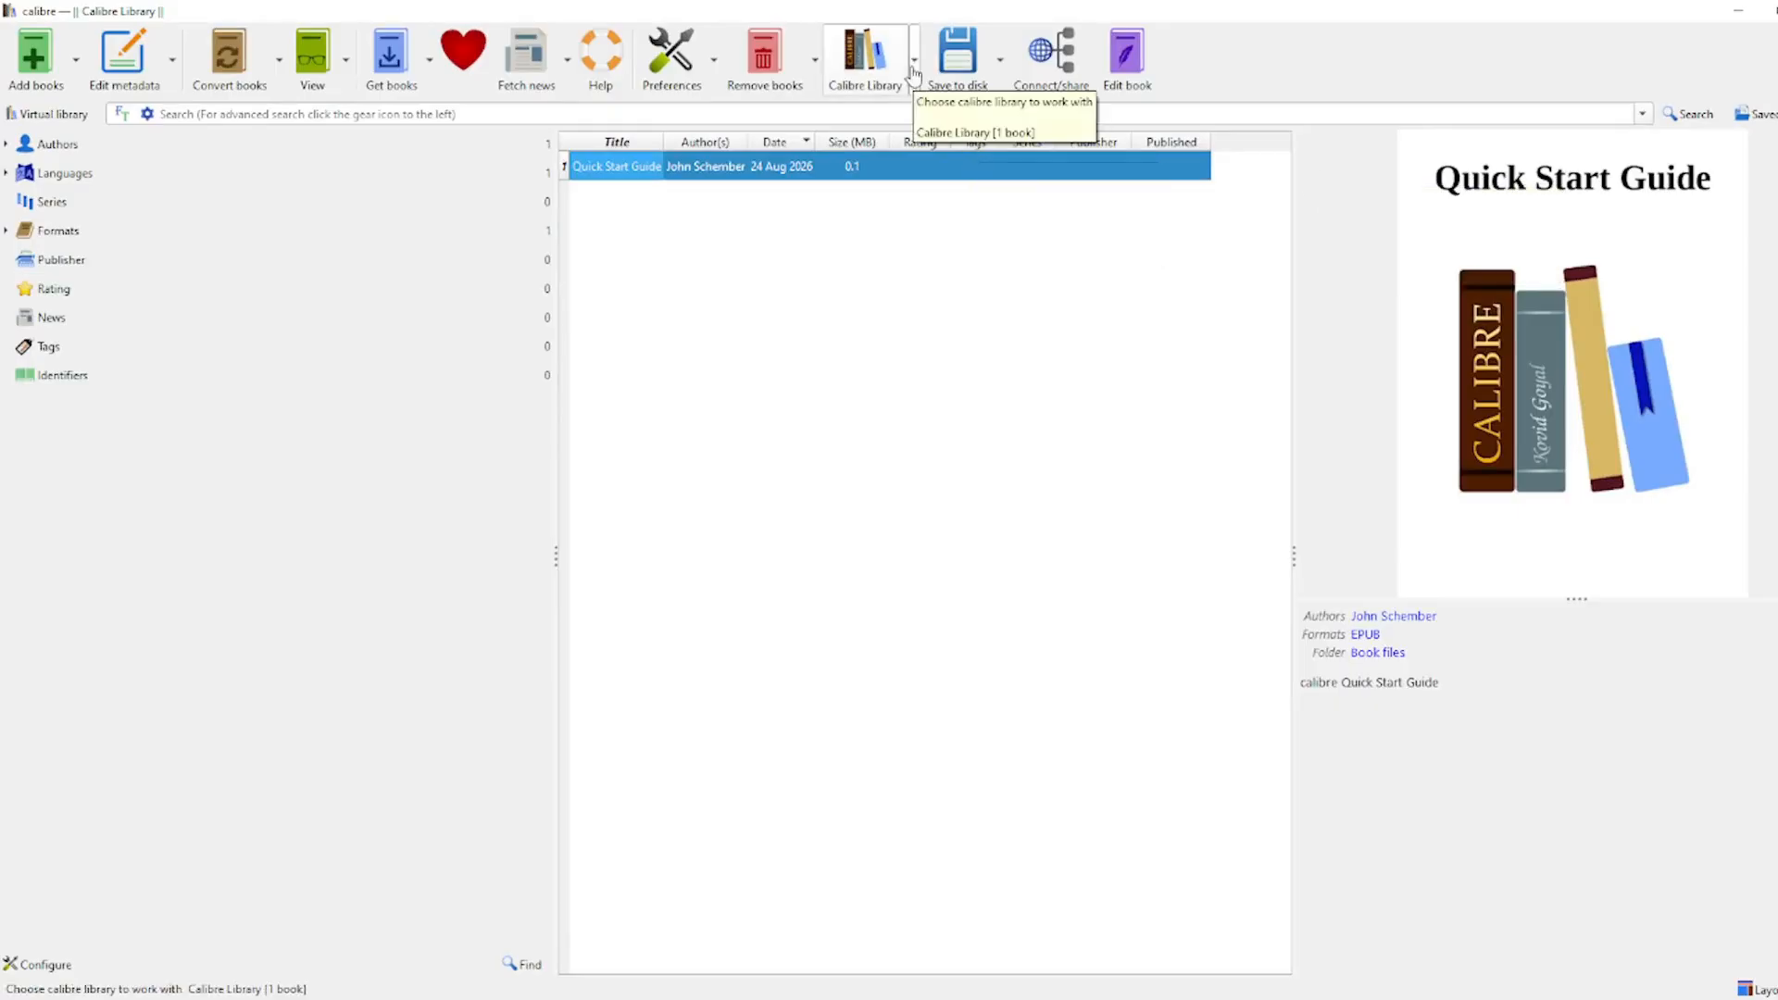
Step: Install the FanFicFare plugin found by filtering for 'fanfic', add it to toolbars, and restart
left_click(913, 71)
left_click(671, 55)
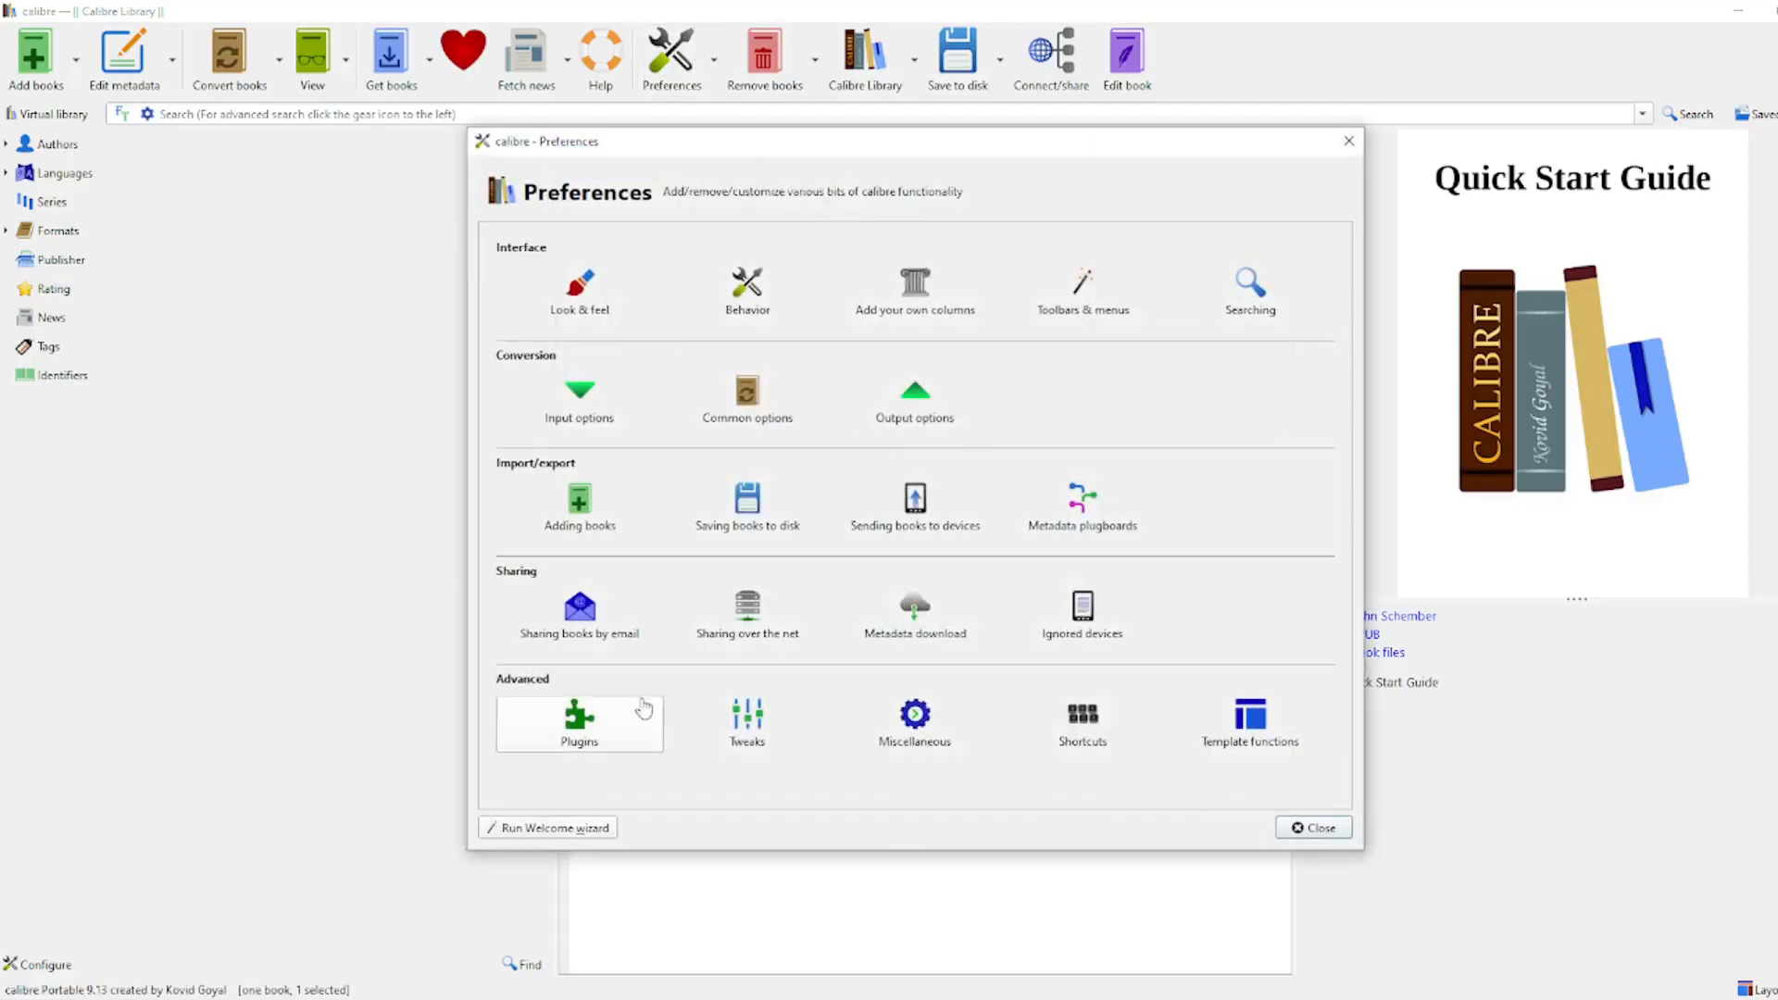
left_click(615, 726)
left_click(635, 790)
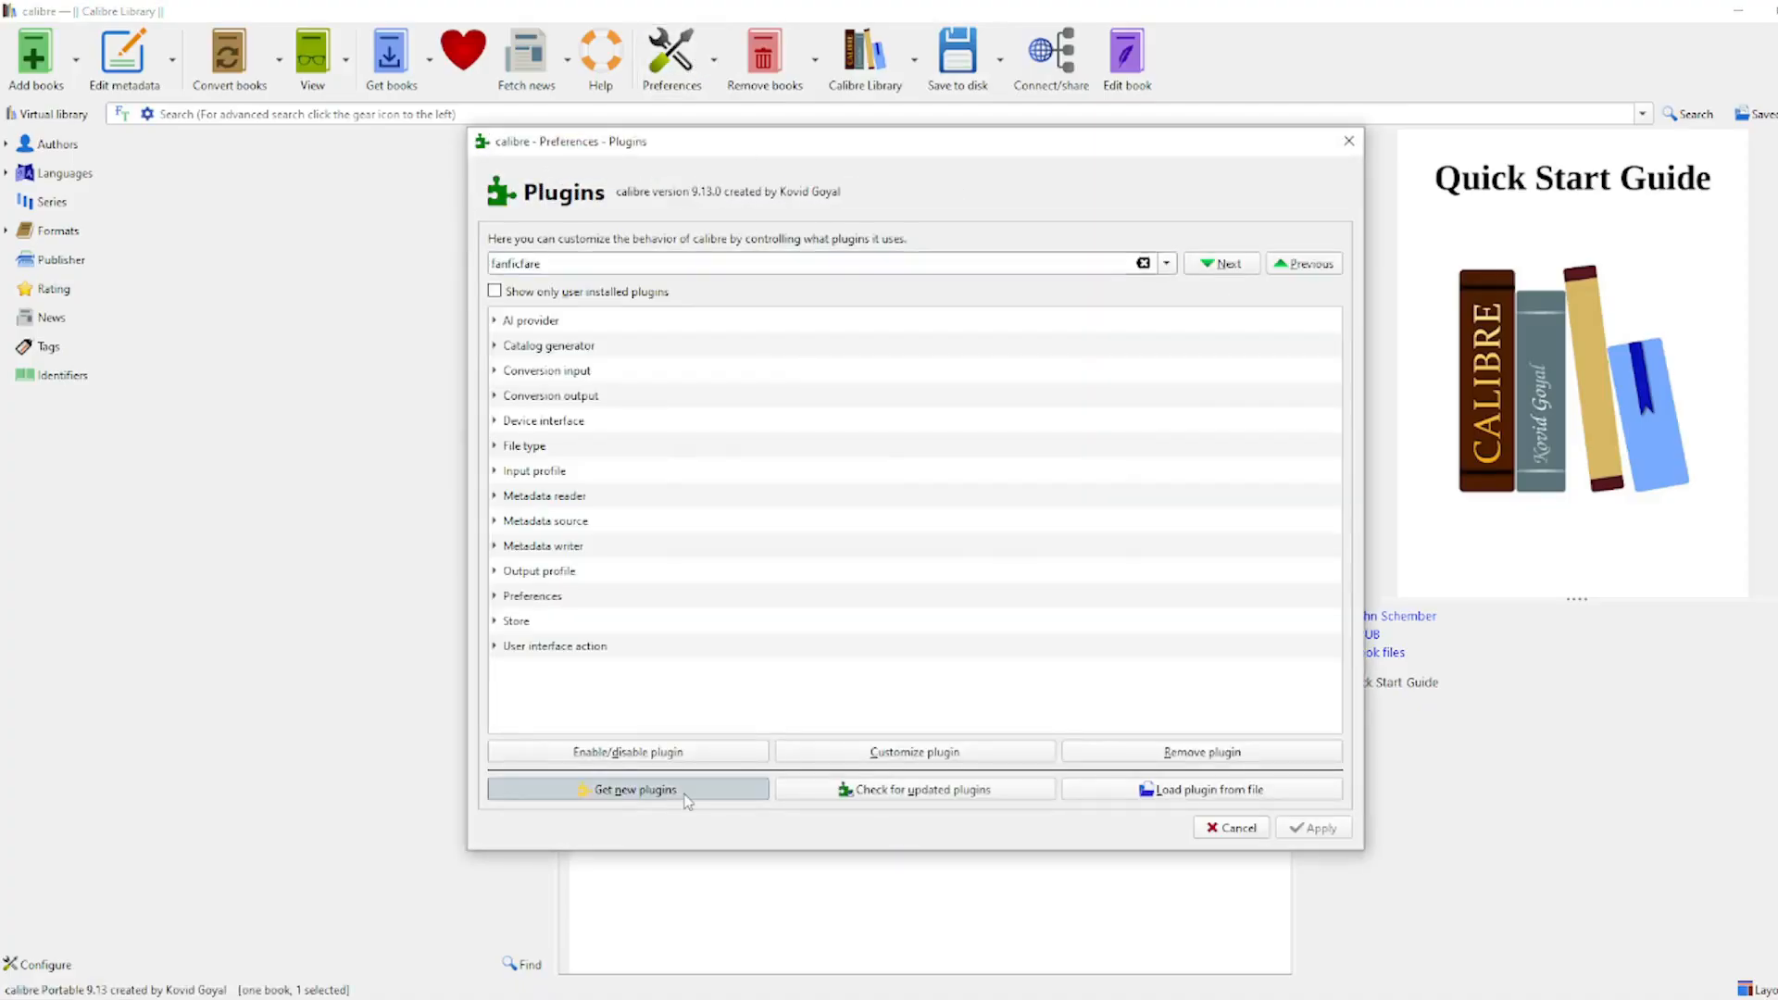
left_click(1333, 331)
type("fanfic")
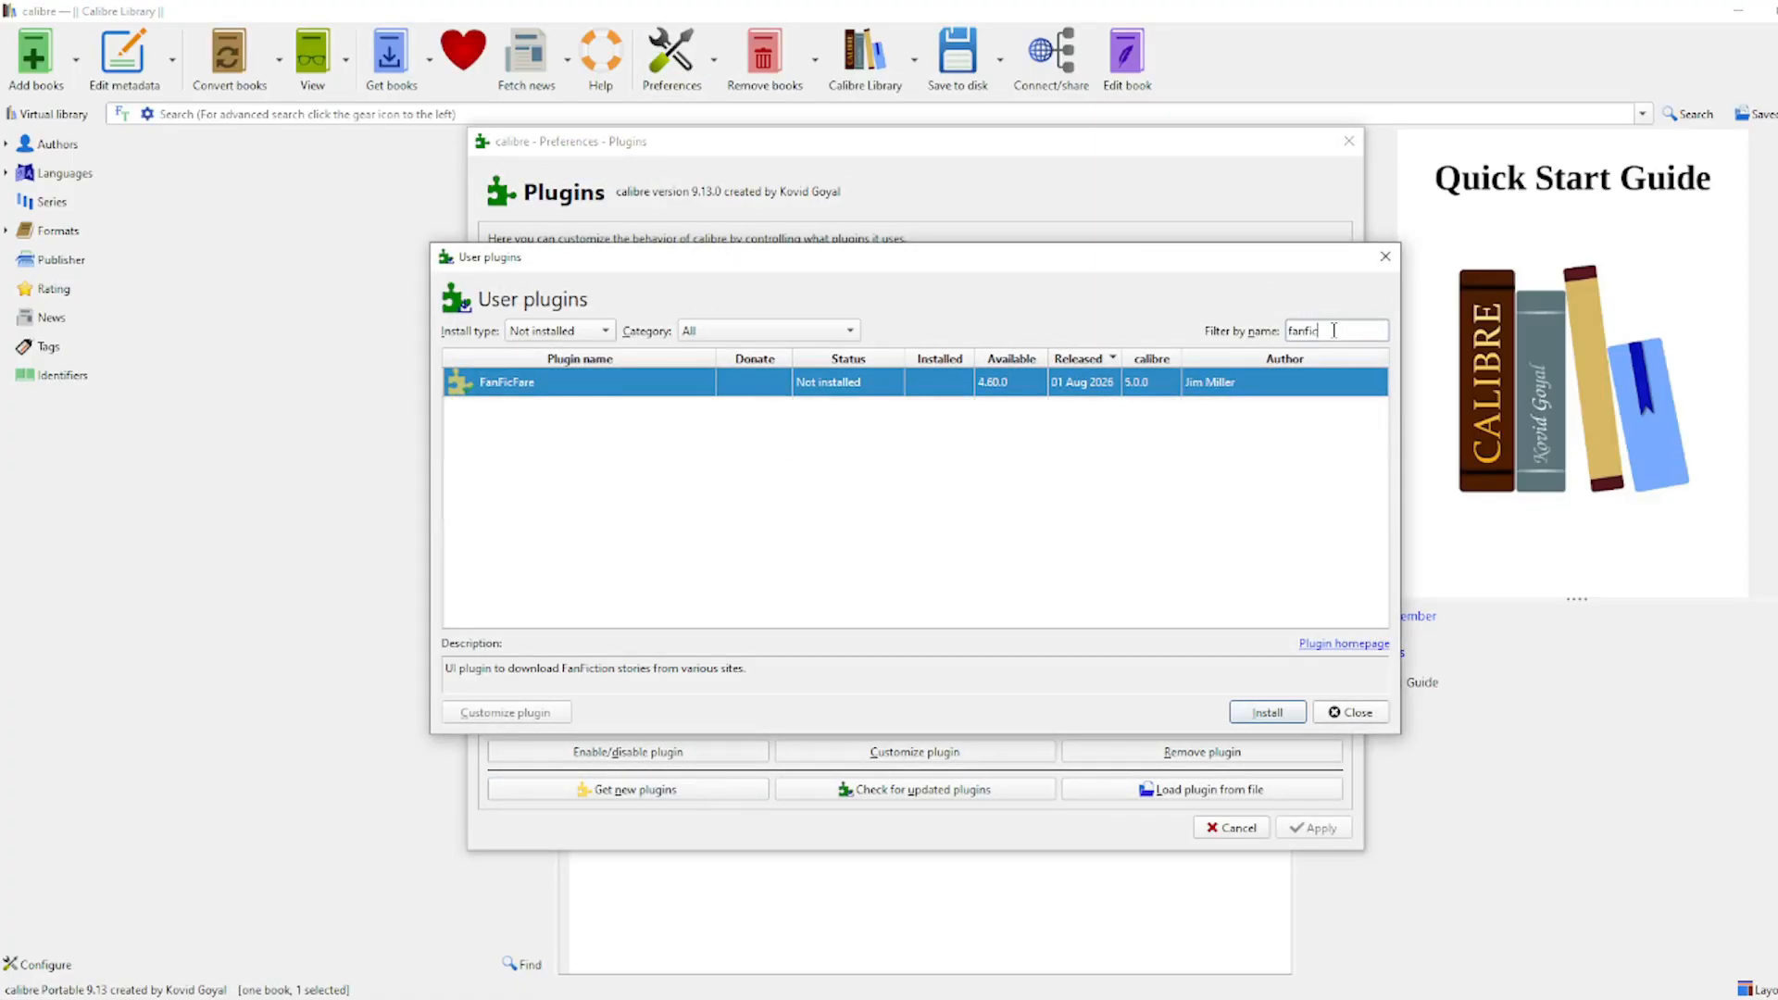
left_click(1268, 712)
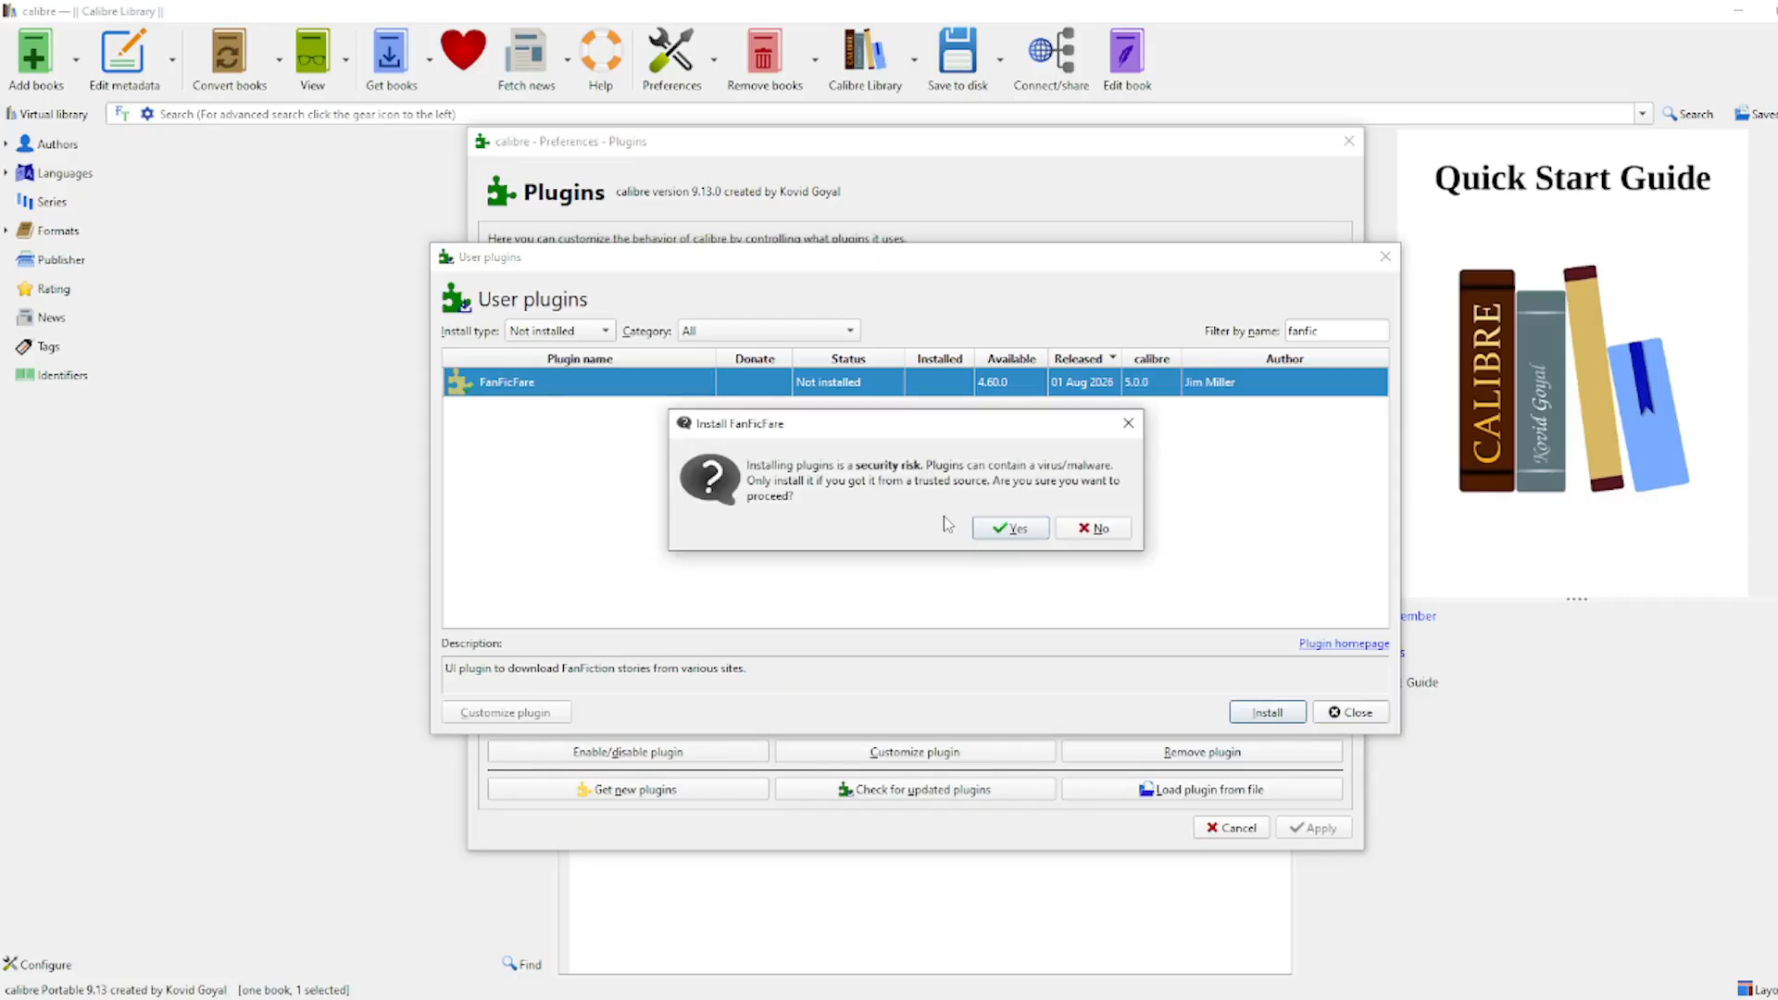
left_click(1002, 529)
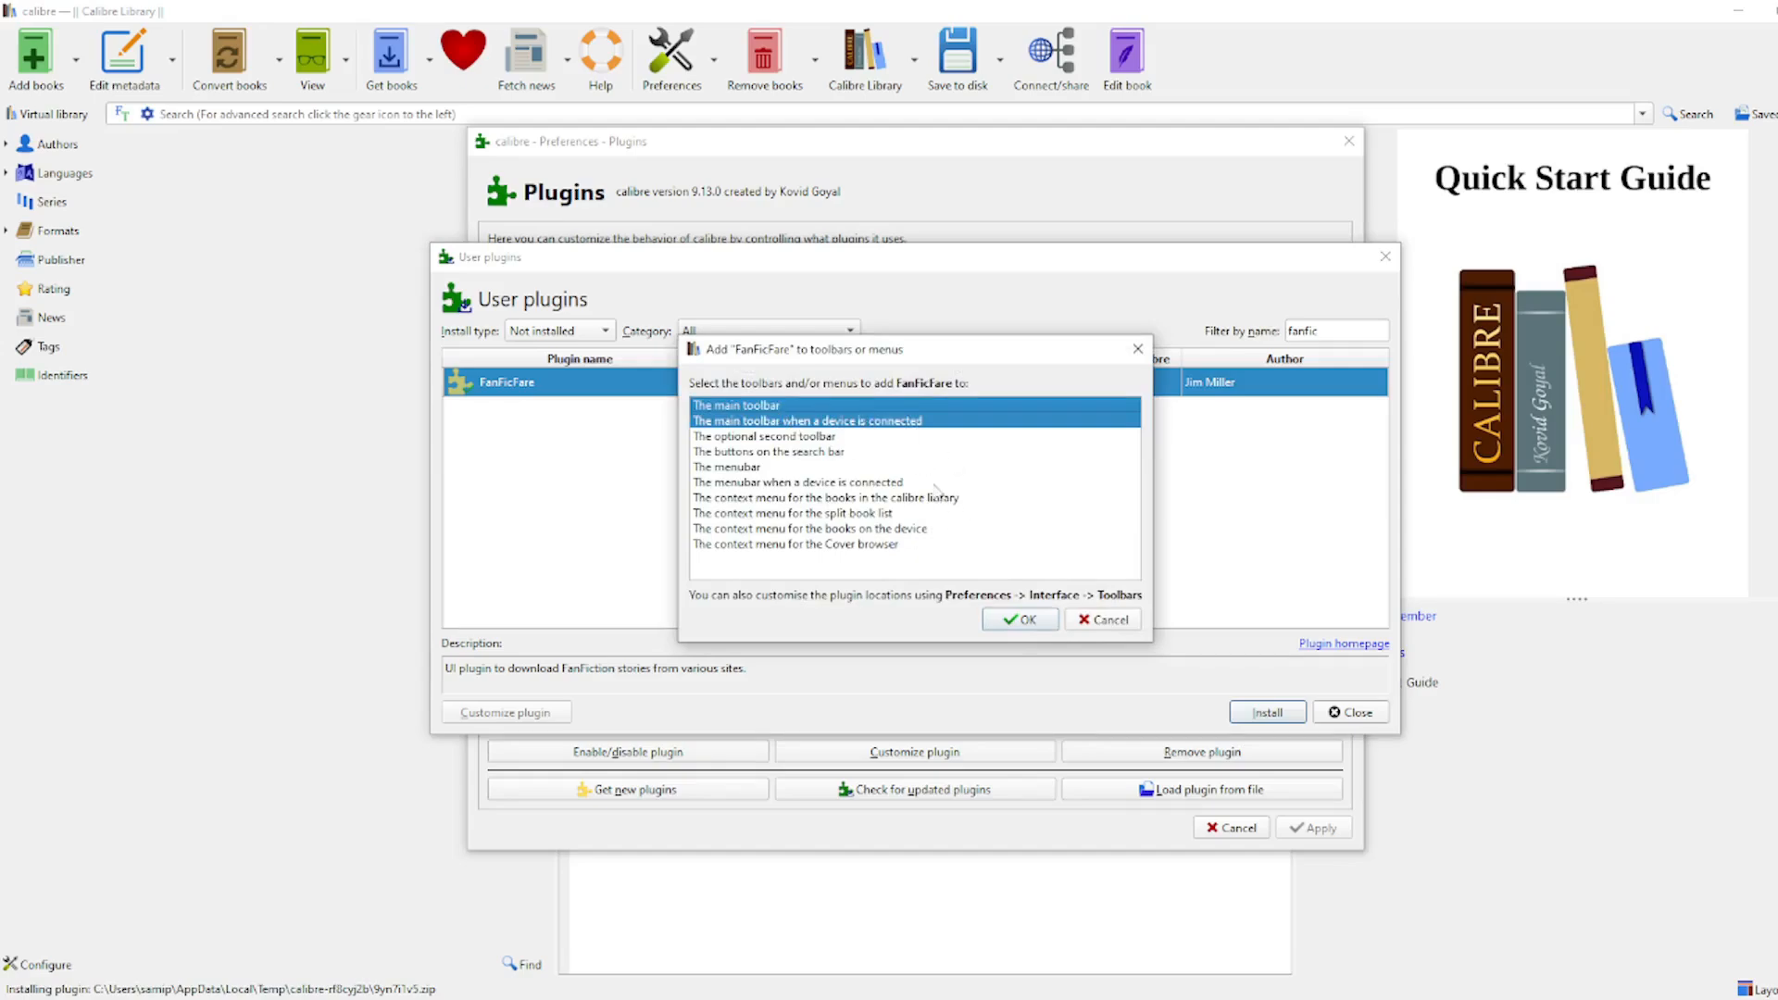
left_click(1021, 621)
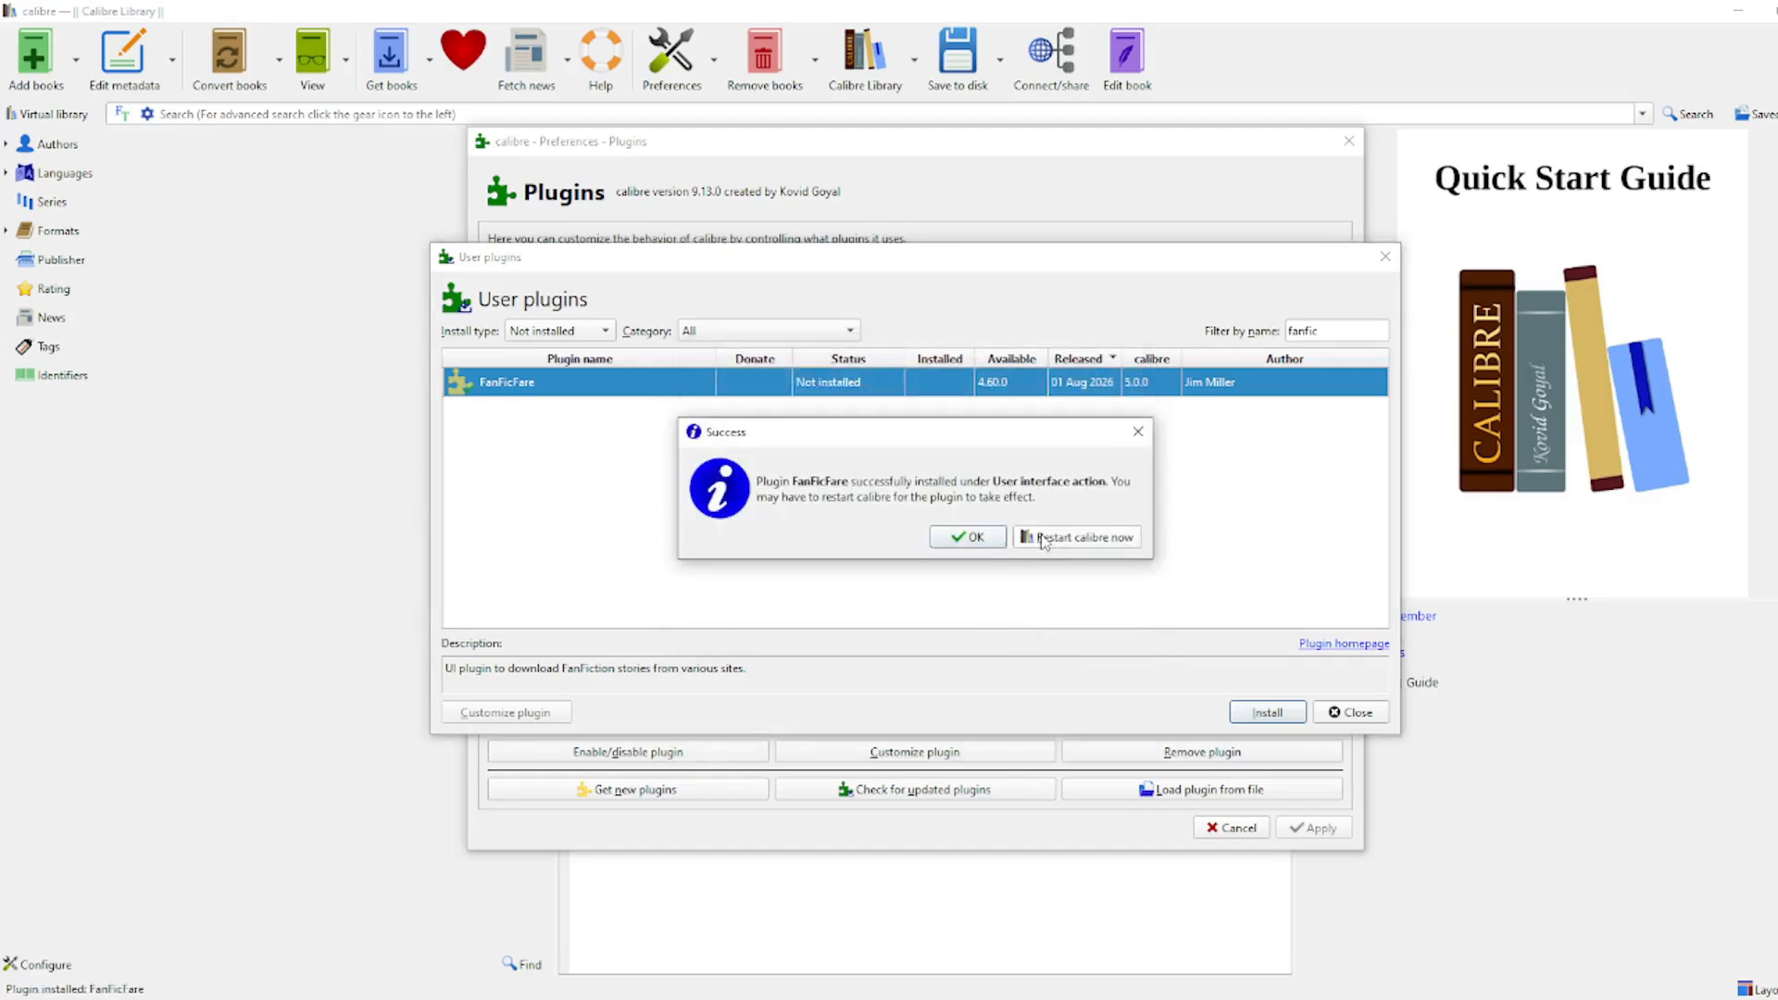
left_click(1043, 540)
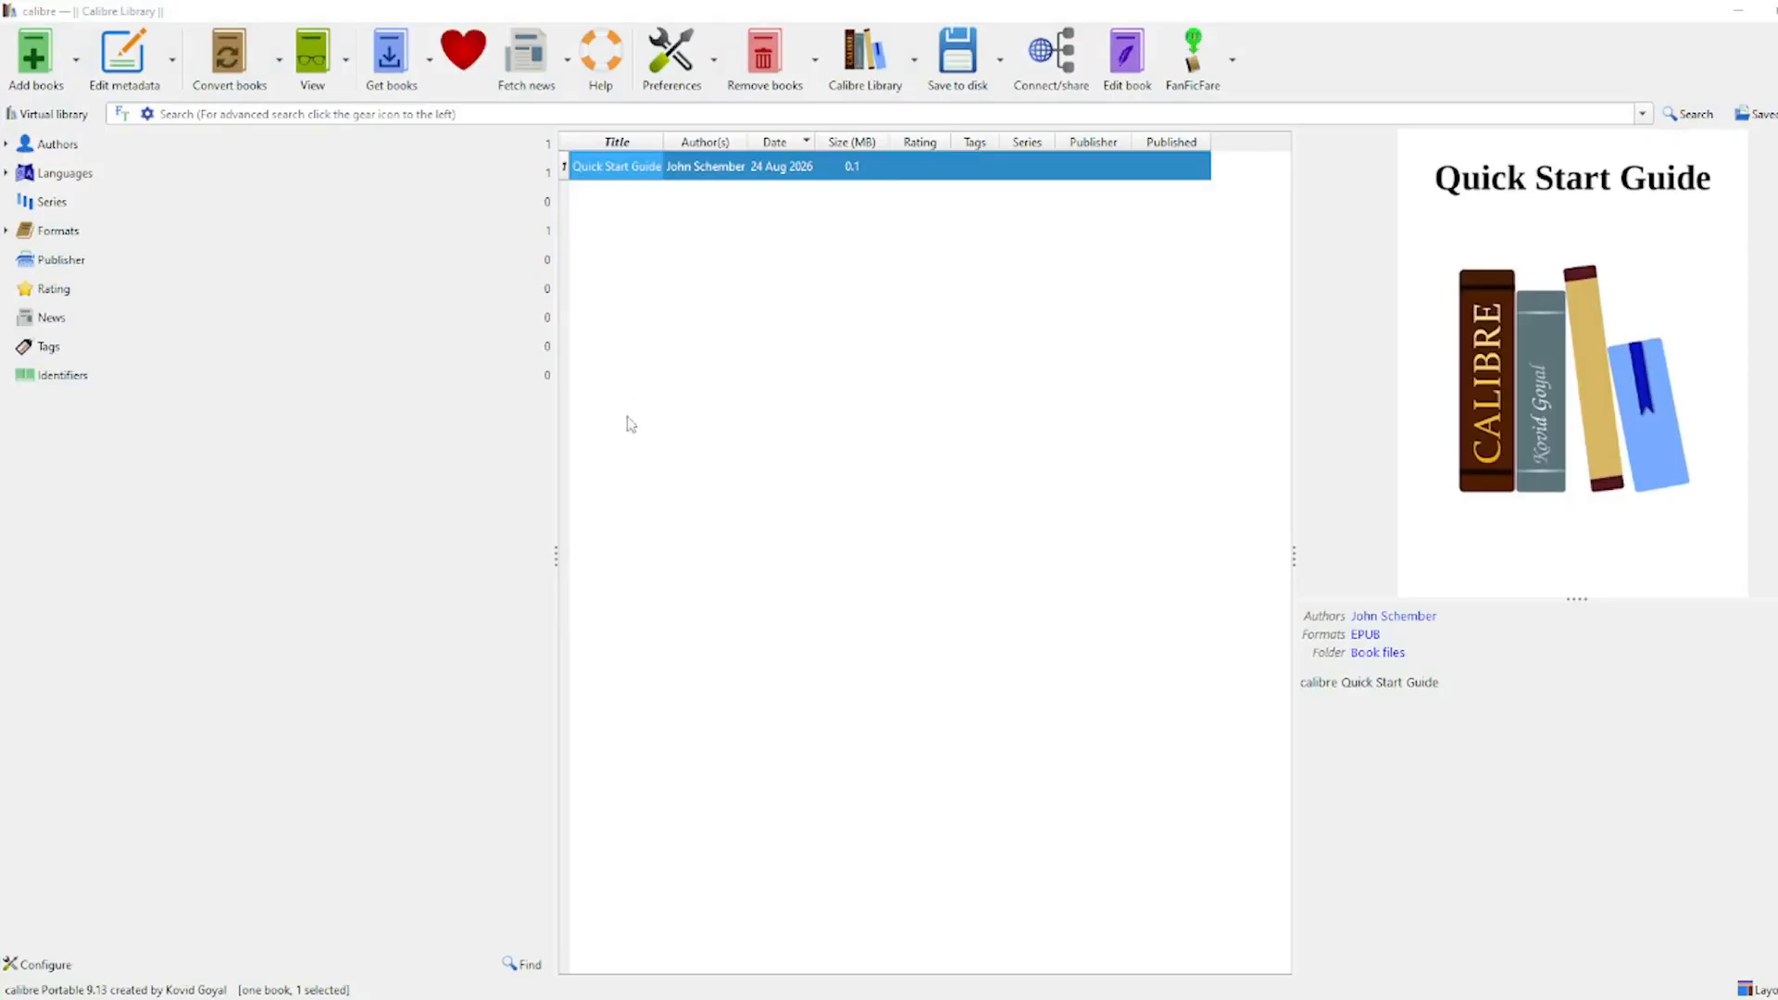
Step: Open the Configure FanFicFare dialog from the FanFicFare toolbar dropdown
left_click(1236, 62)
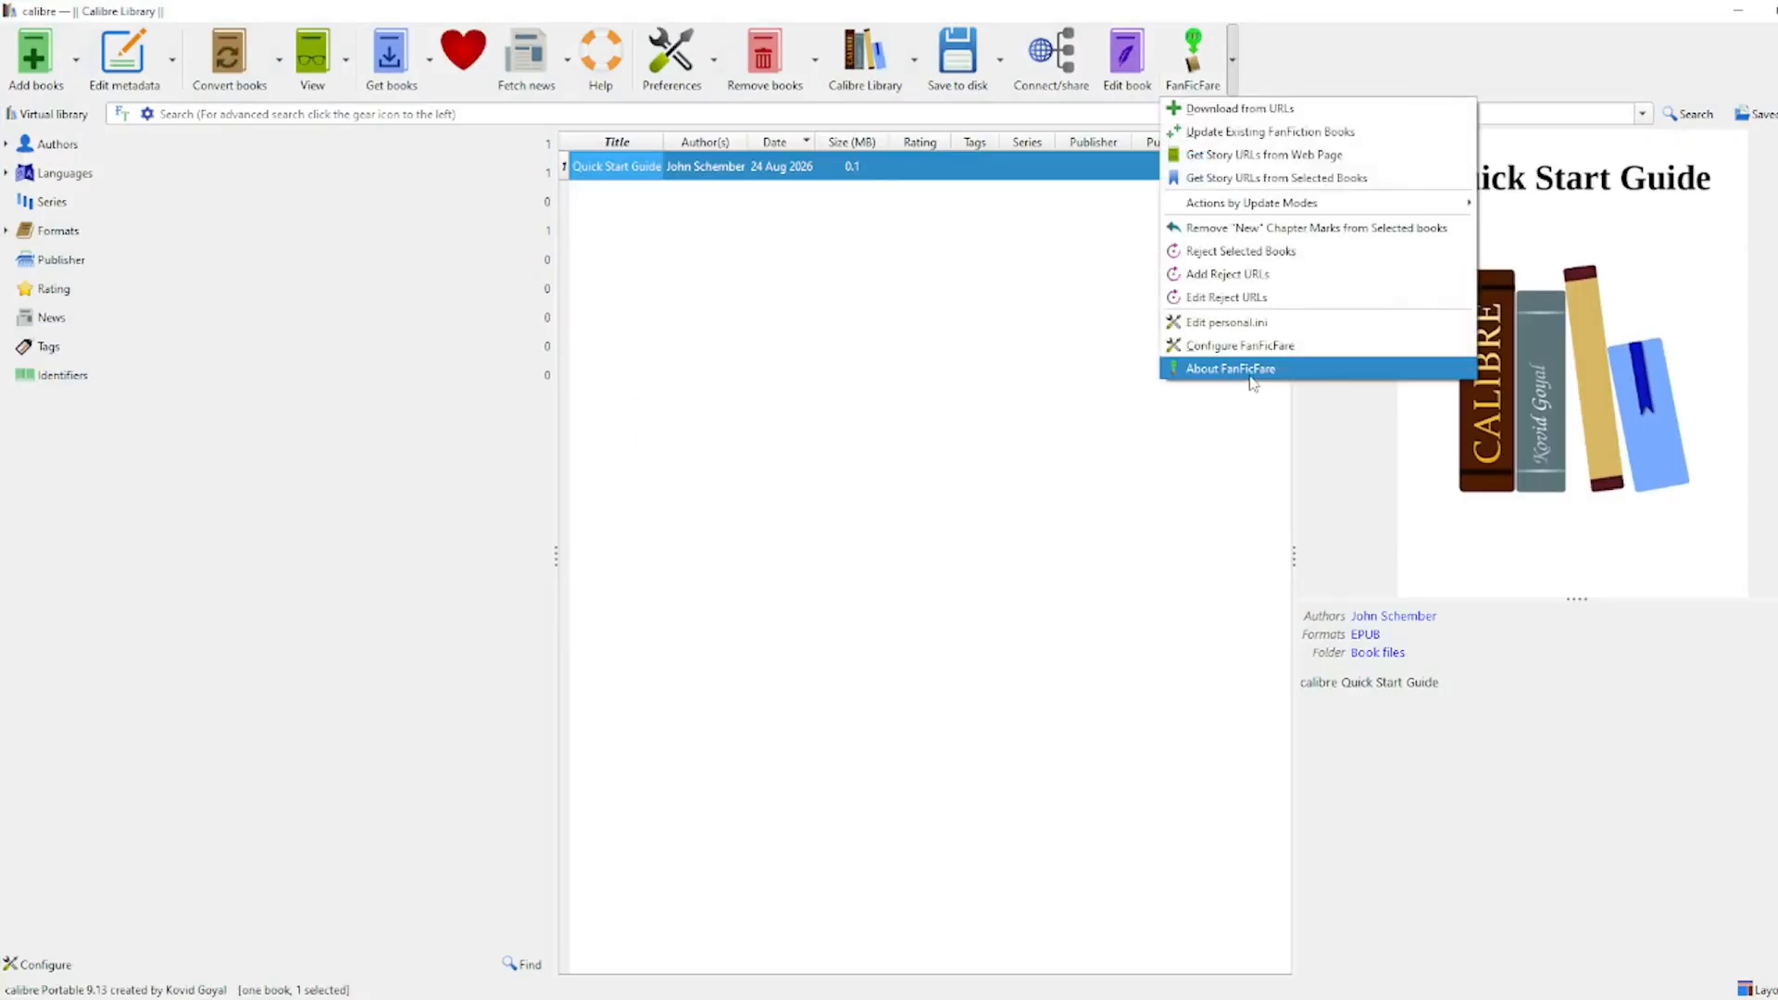
left_click(1259, 81)
left_click(1235, 62)
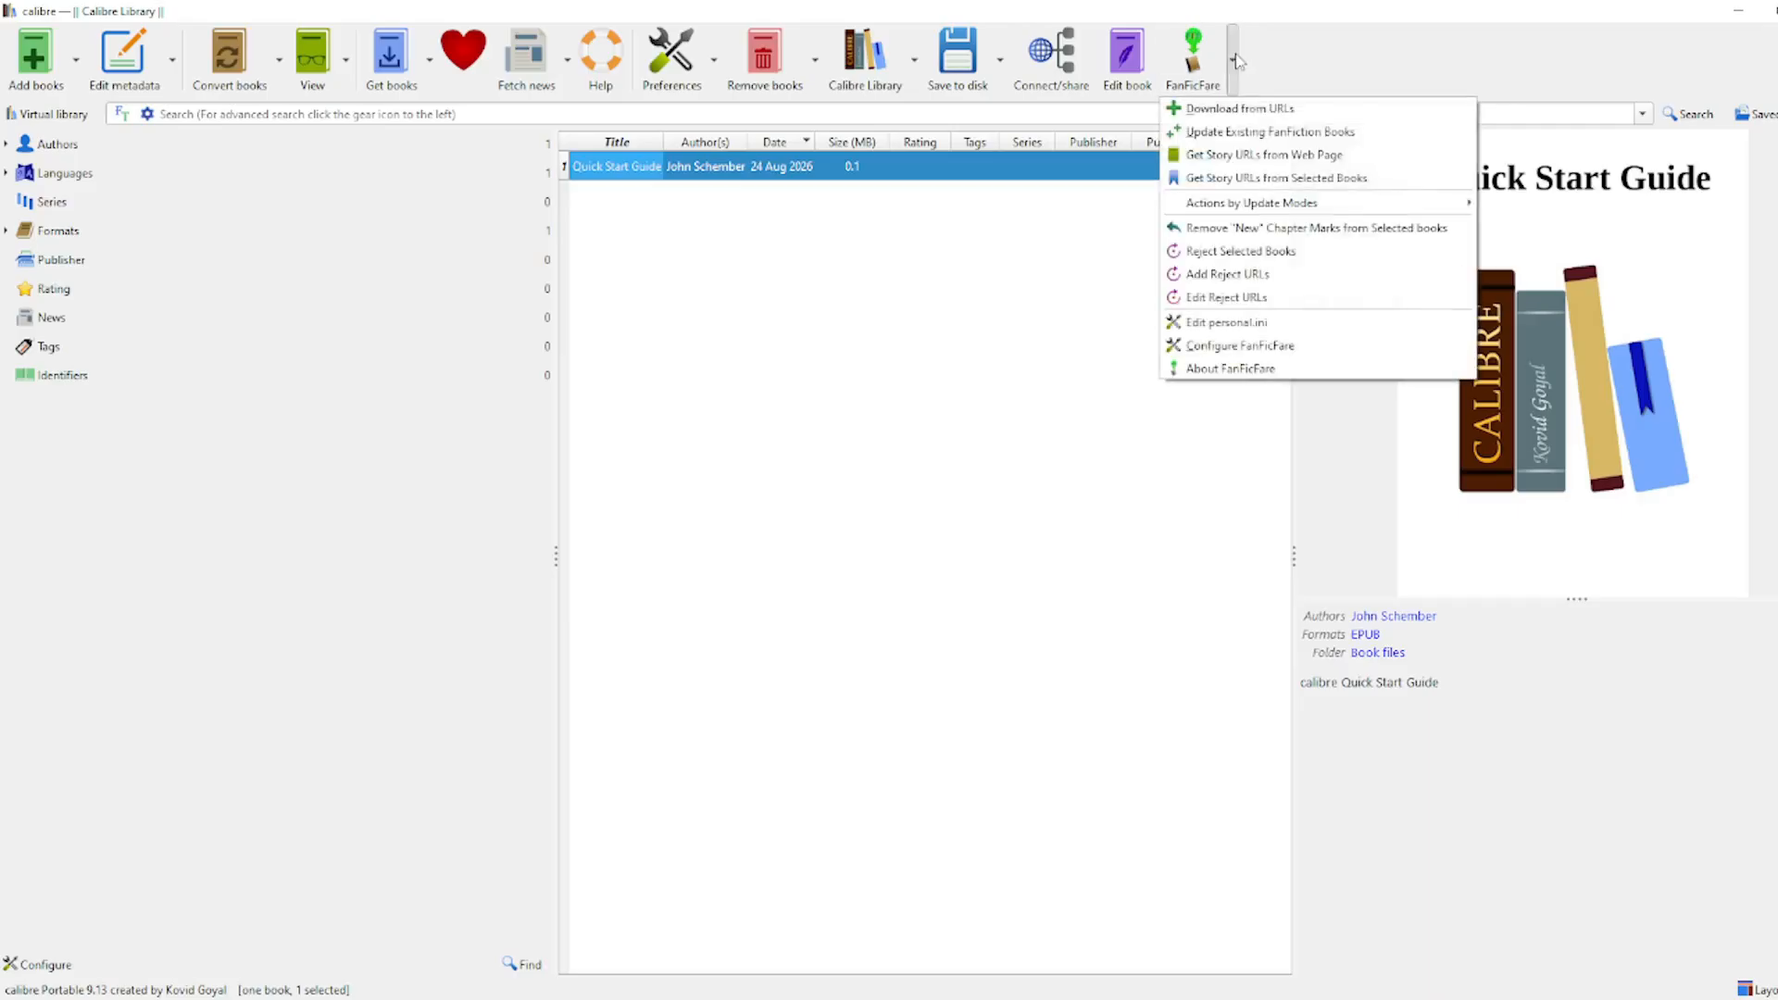
left_click(1257, 352)
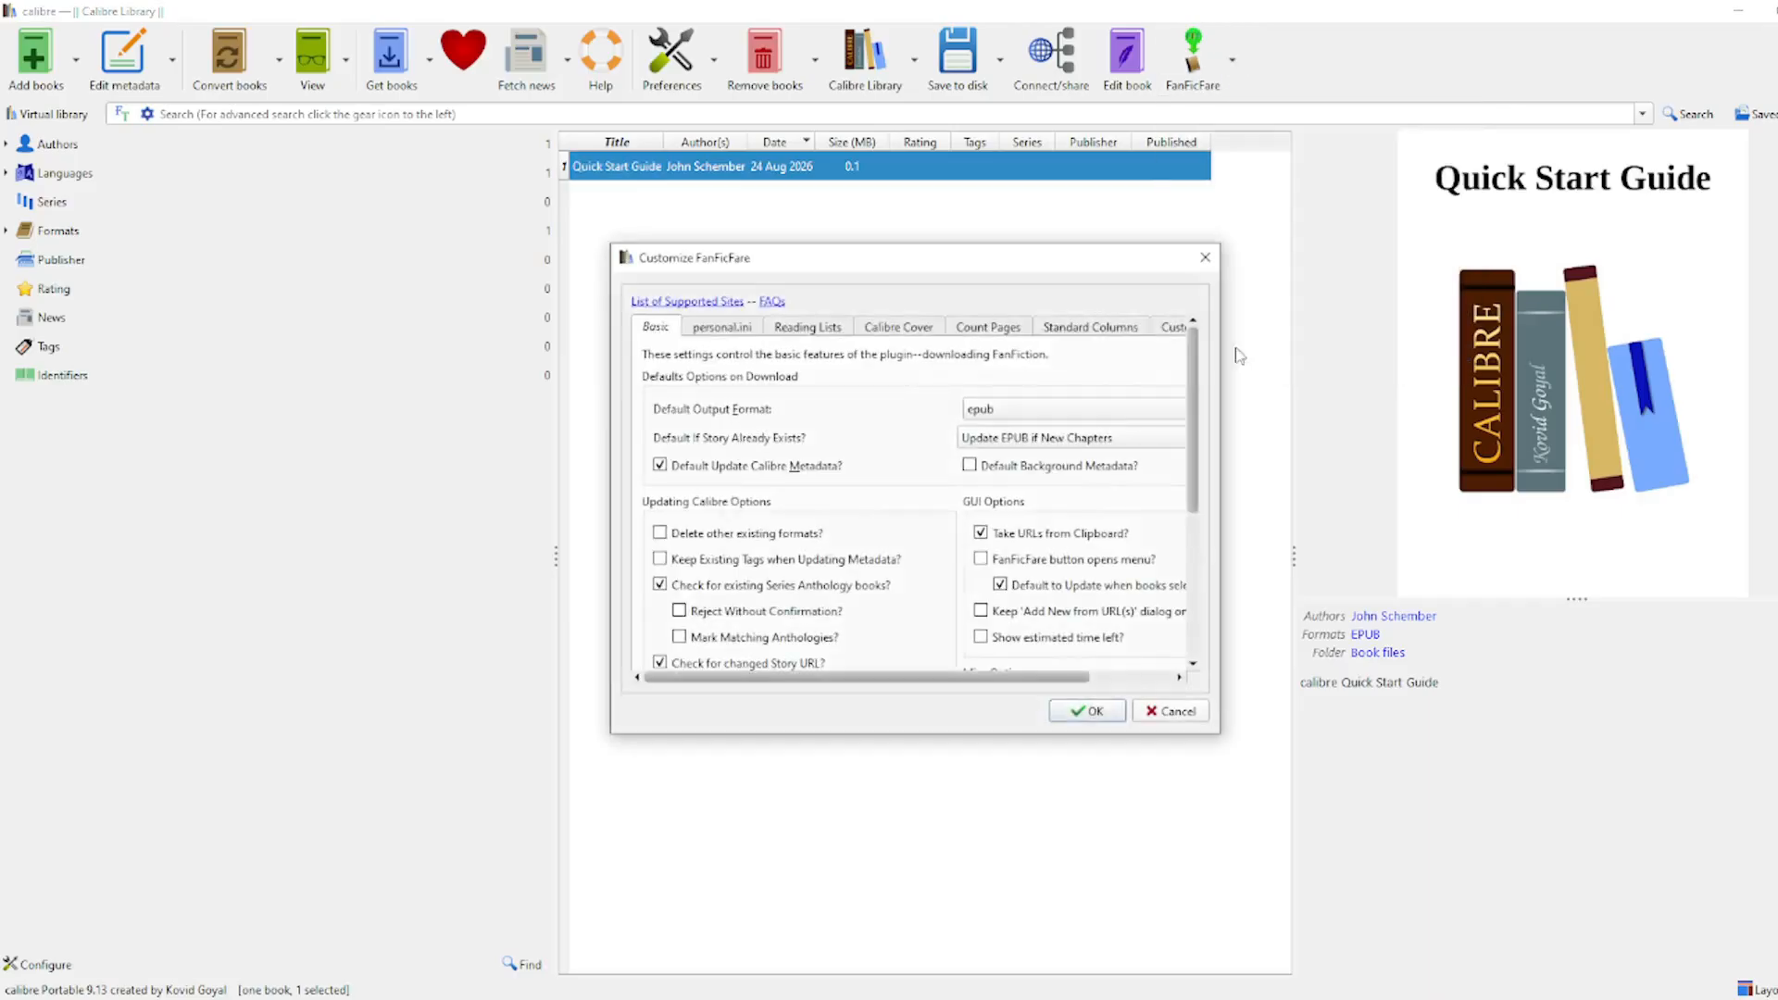
scroll(1033, 665, "down", 5)
mouse_move(995, 679)
left_mouse_down()
mouse_move(1116, 678)
mouse_move(1005, 680)
left_mouse_up()
left_click_drag(1196, 523, 1195, 366)
Step: Browse the Reading Lists, Calibre Cover, Count Pages and column tabs, ending on personal.ini
left_click(808, 328)
left_click(863, 331)
left_click(1000, 329)
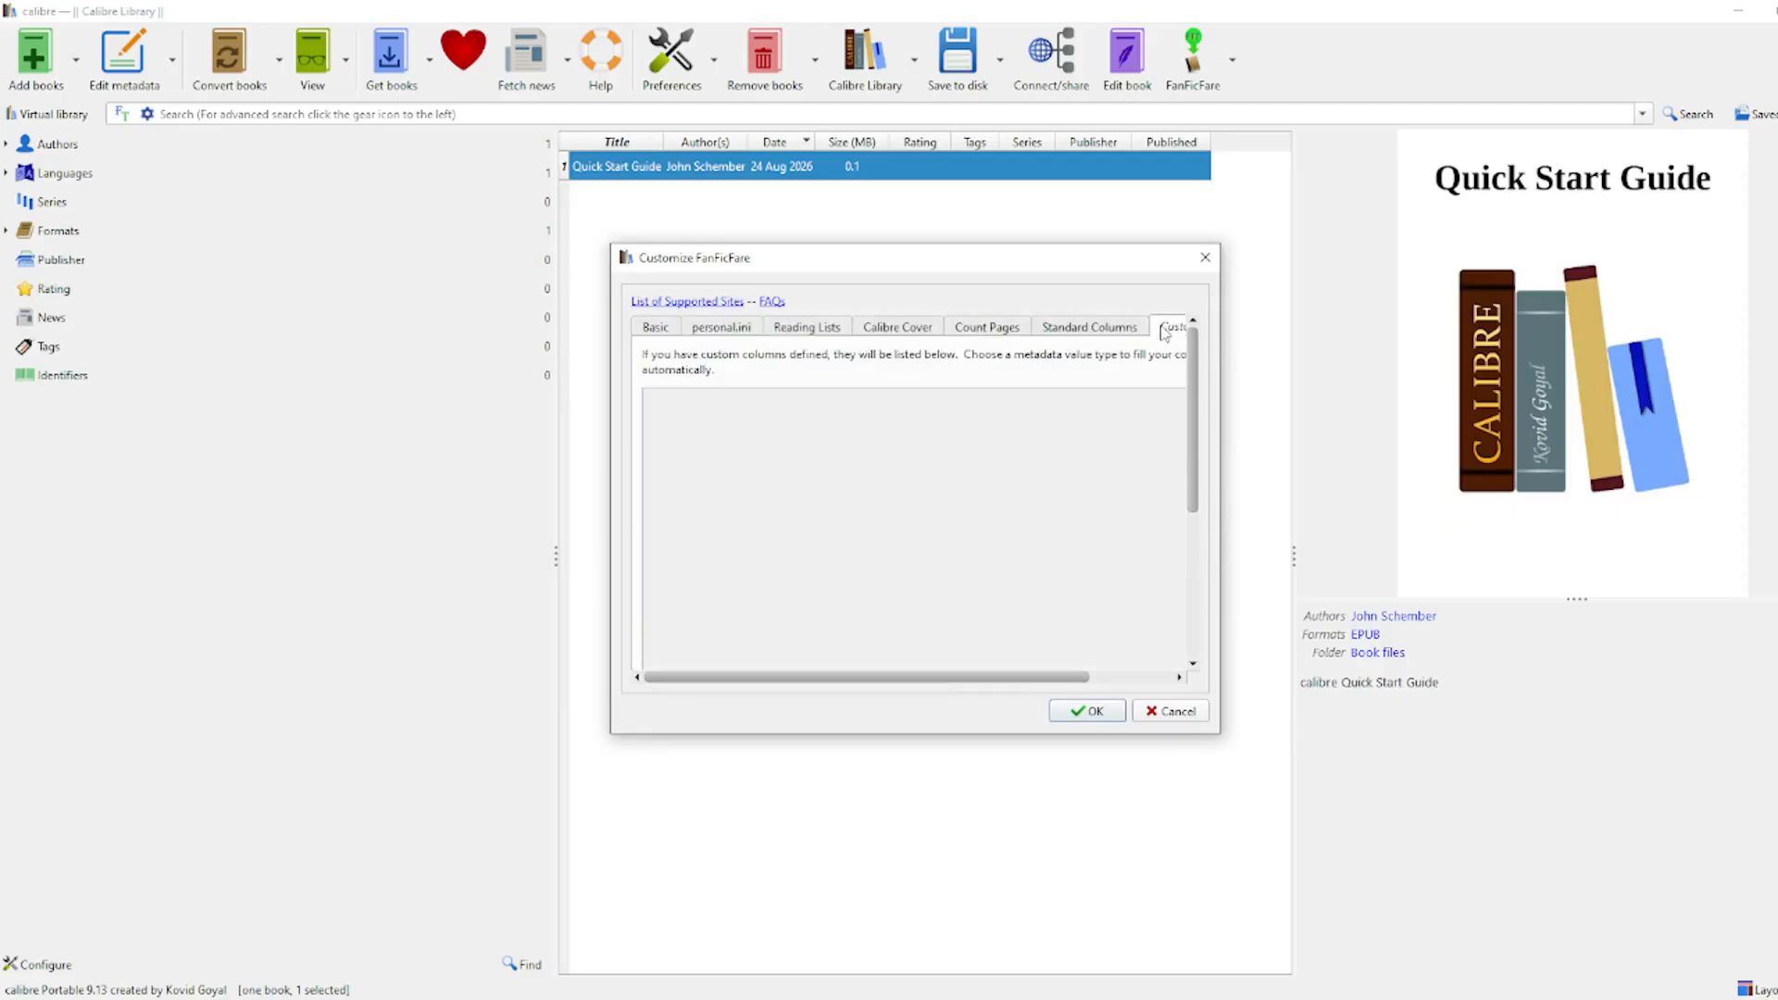
left_click(1141, 330)
left_click(1165, 328)
left_click(1130, 329)
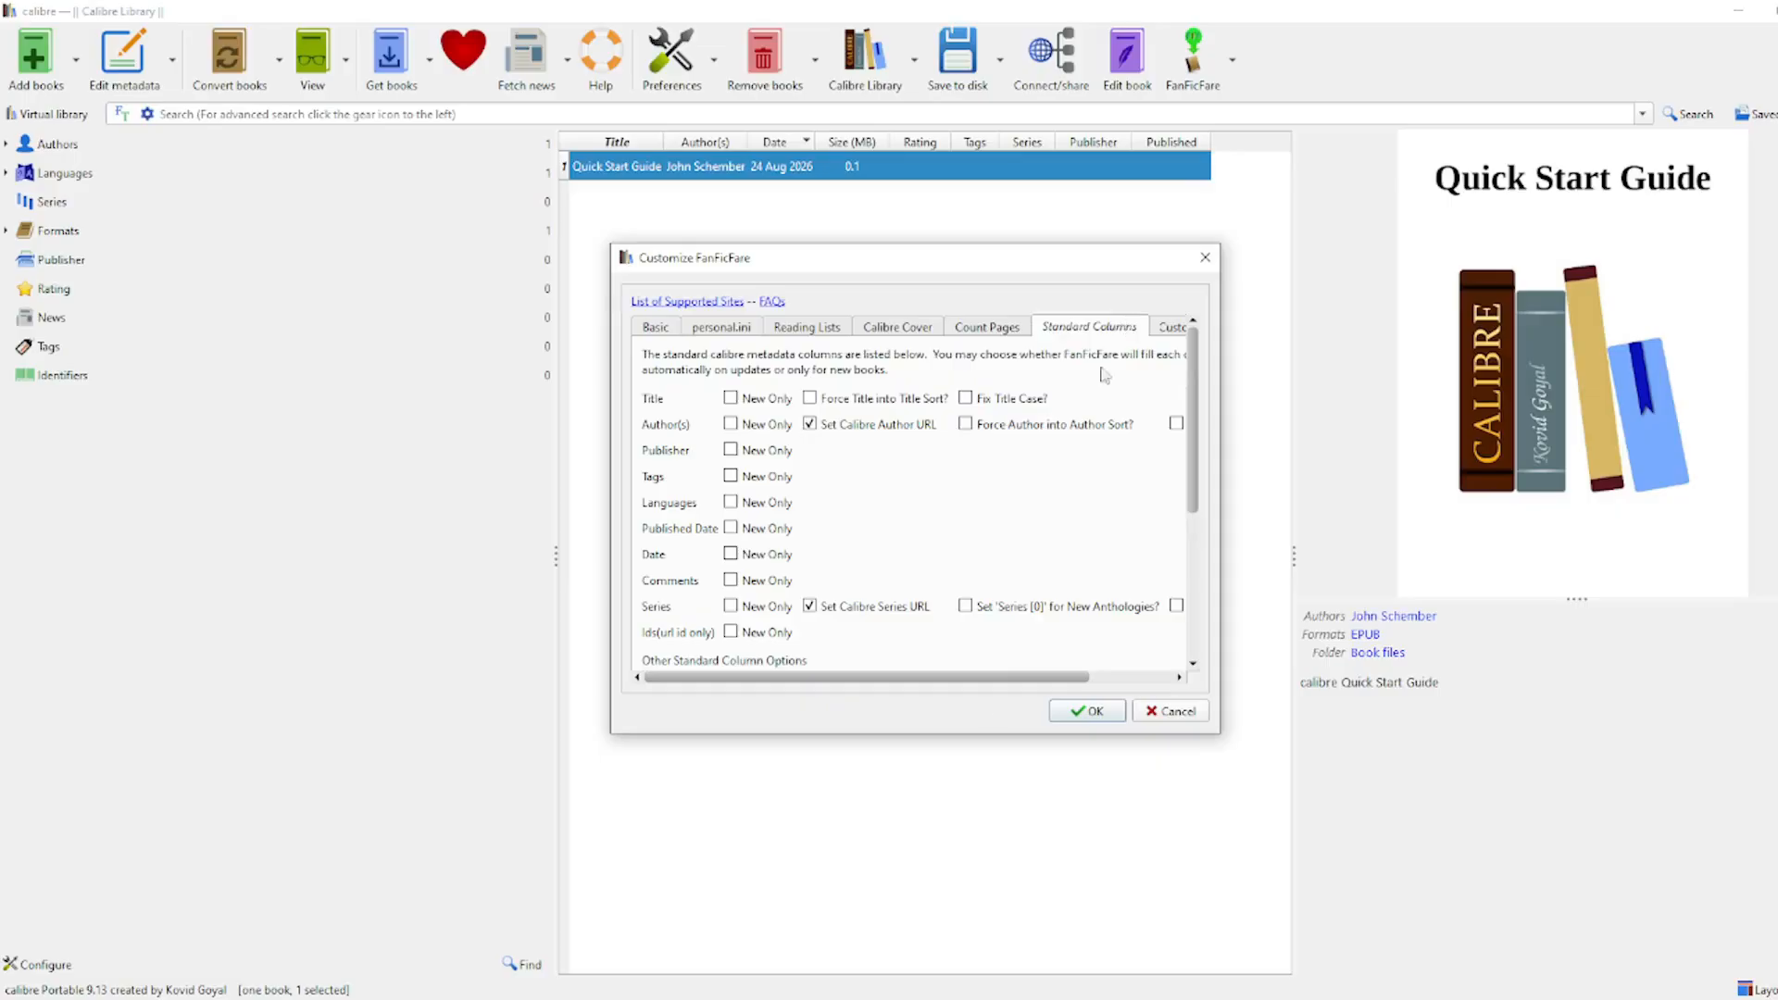
left_click_drag(980, 681, 993, 686)
left_click(704, 328)
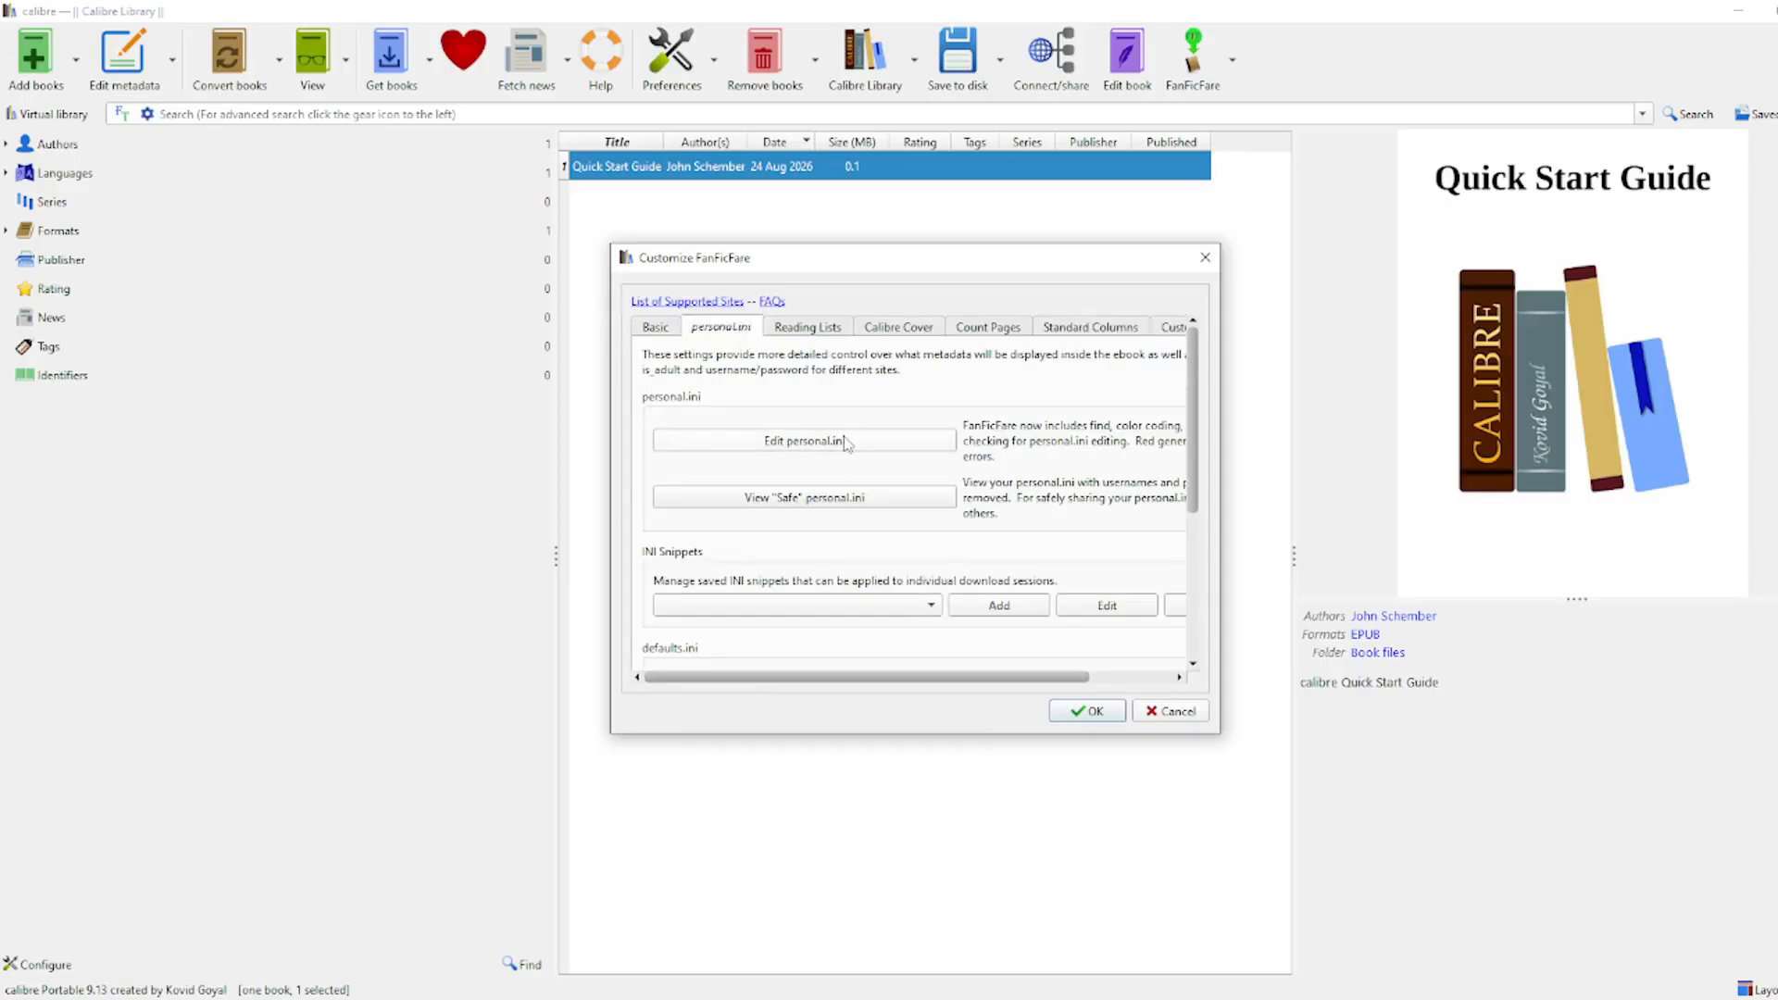
Step: Uncomment the is_adult:true line in FanFicFare's personal.ini by deleting its #
left_click(845, 442)
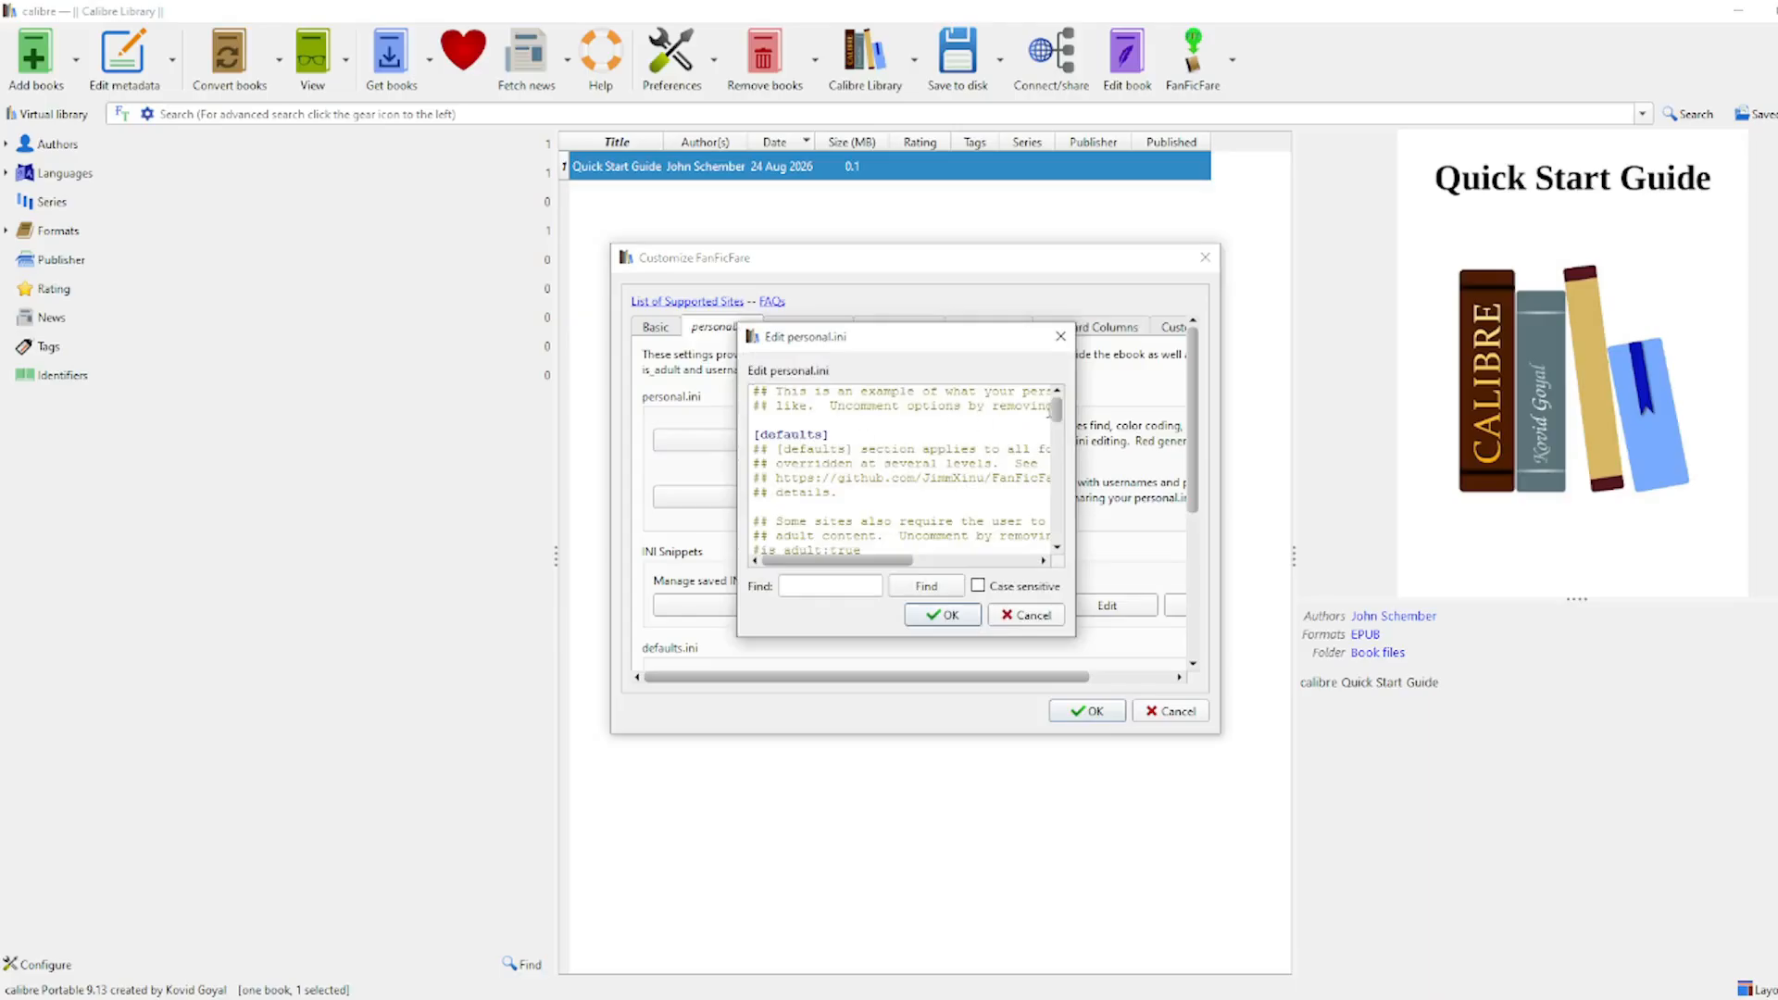
left_click_drag(1058, 414, 1091, 533)
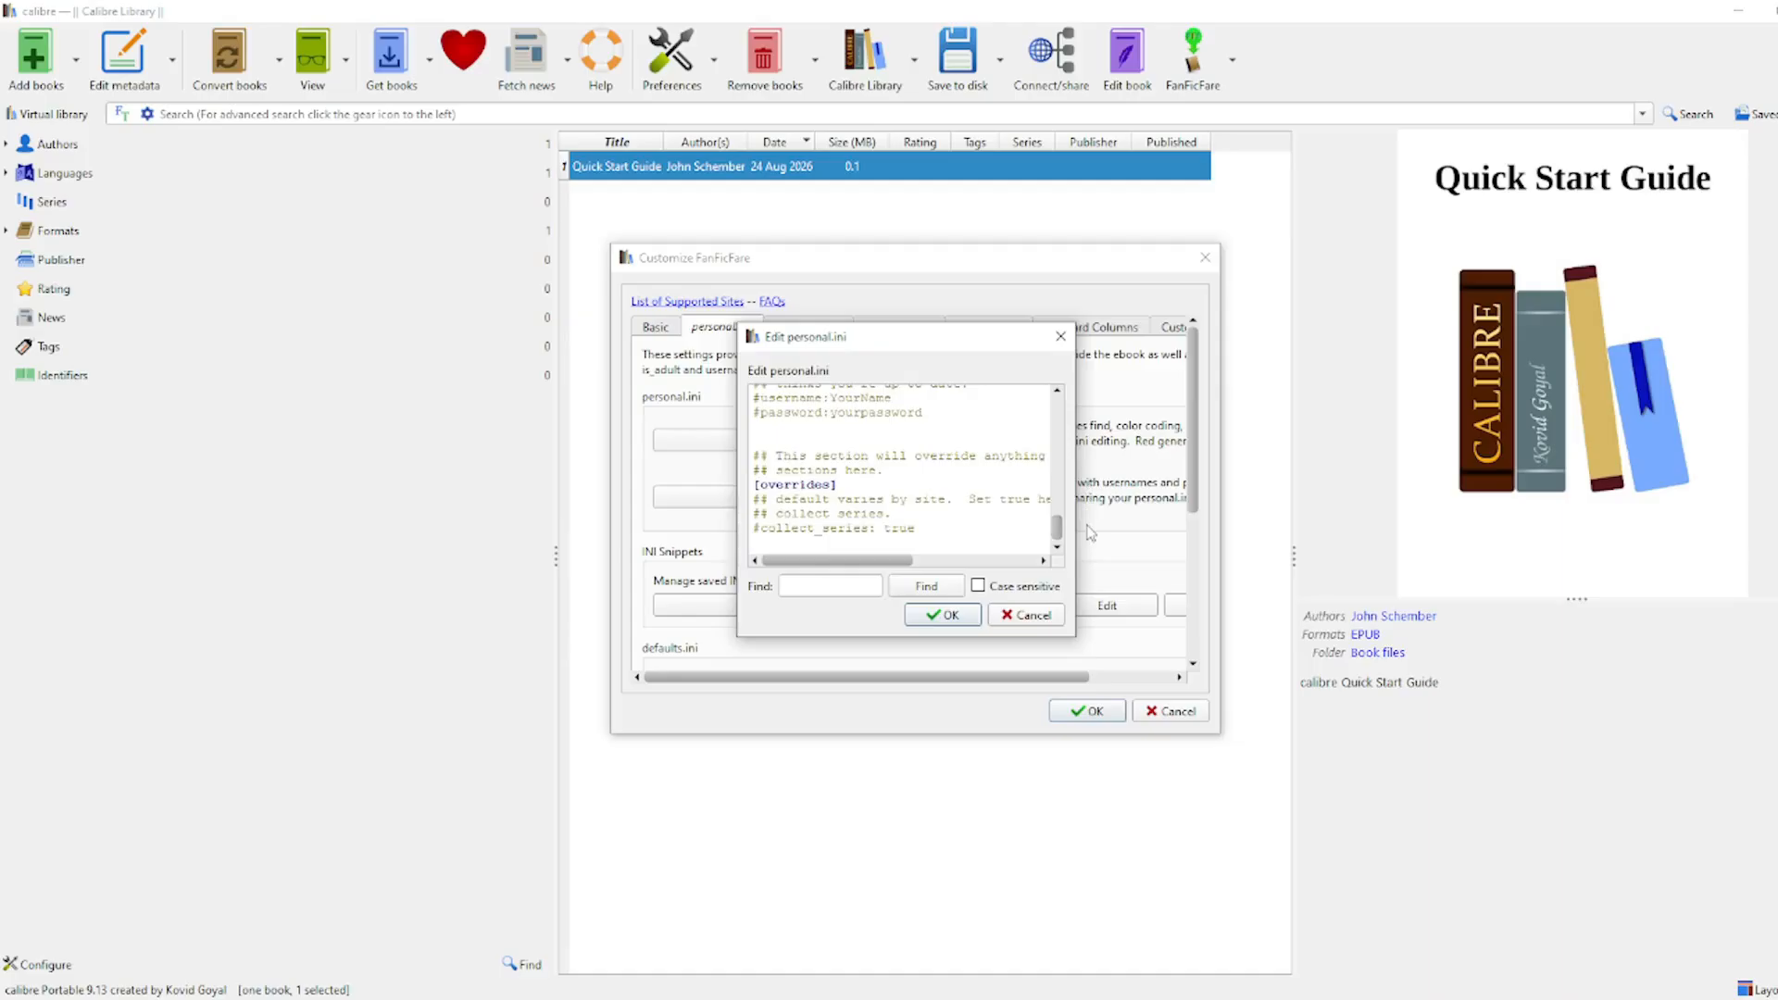
left_click_drag(1061, 531, 1061, 524)
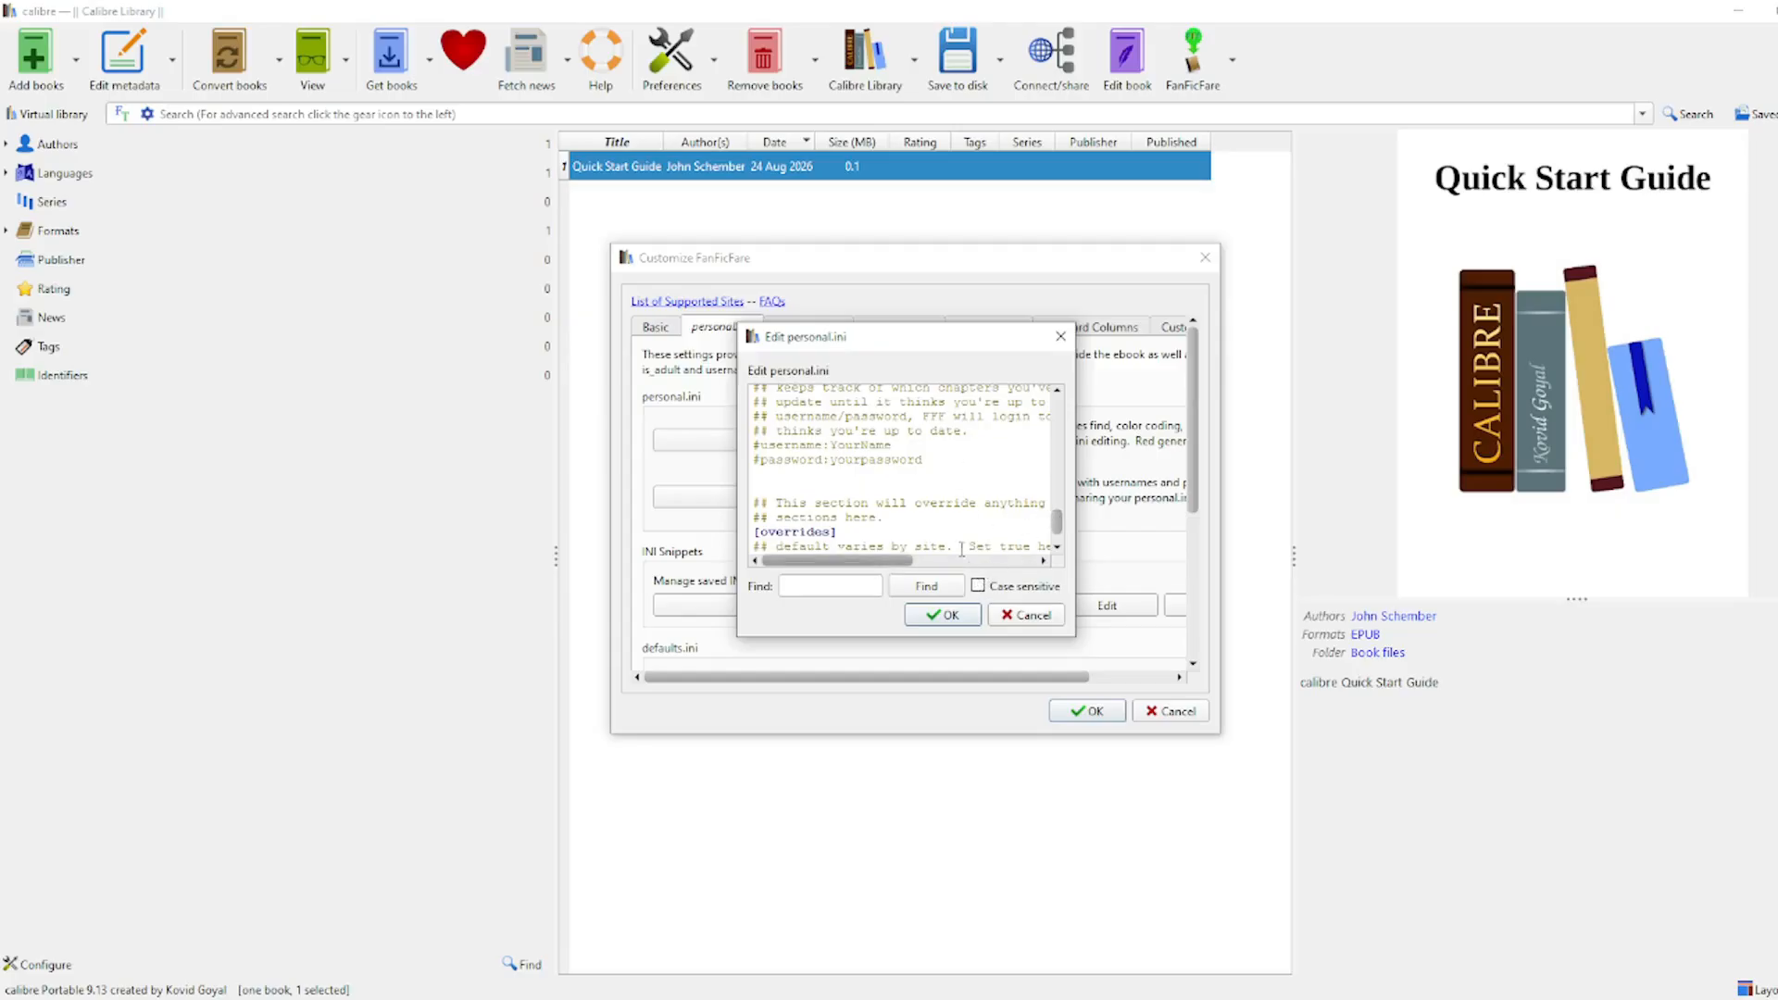
scroll(761, 498, "up", 10)
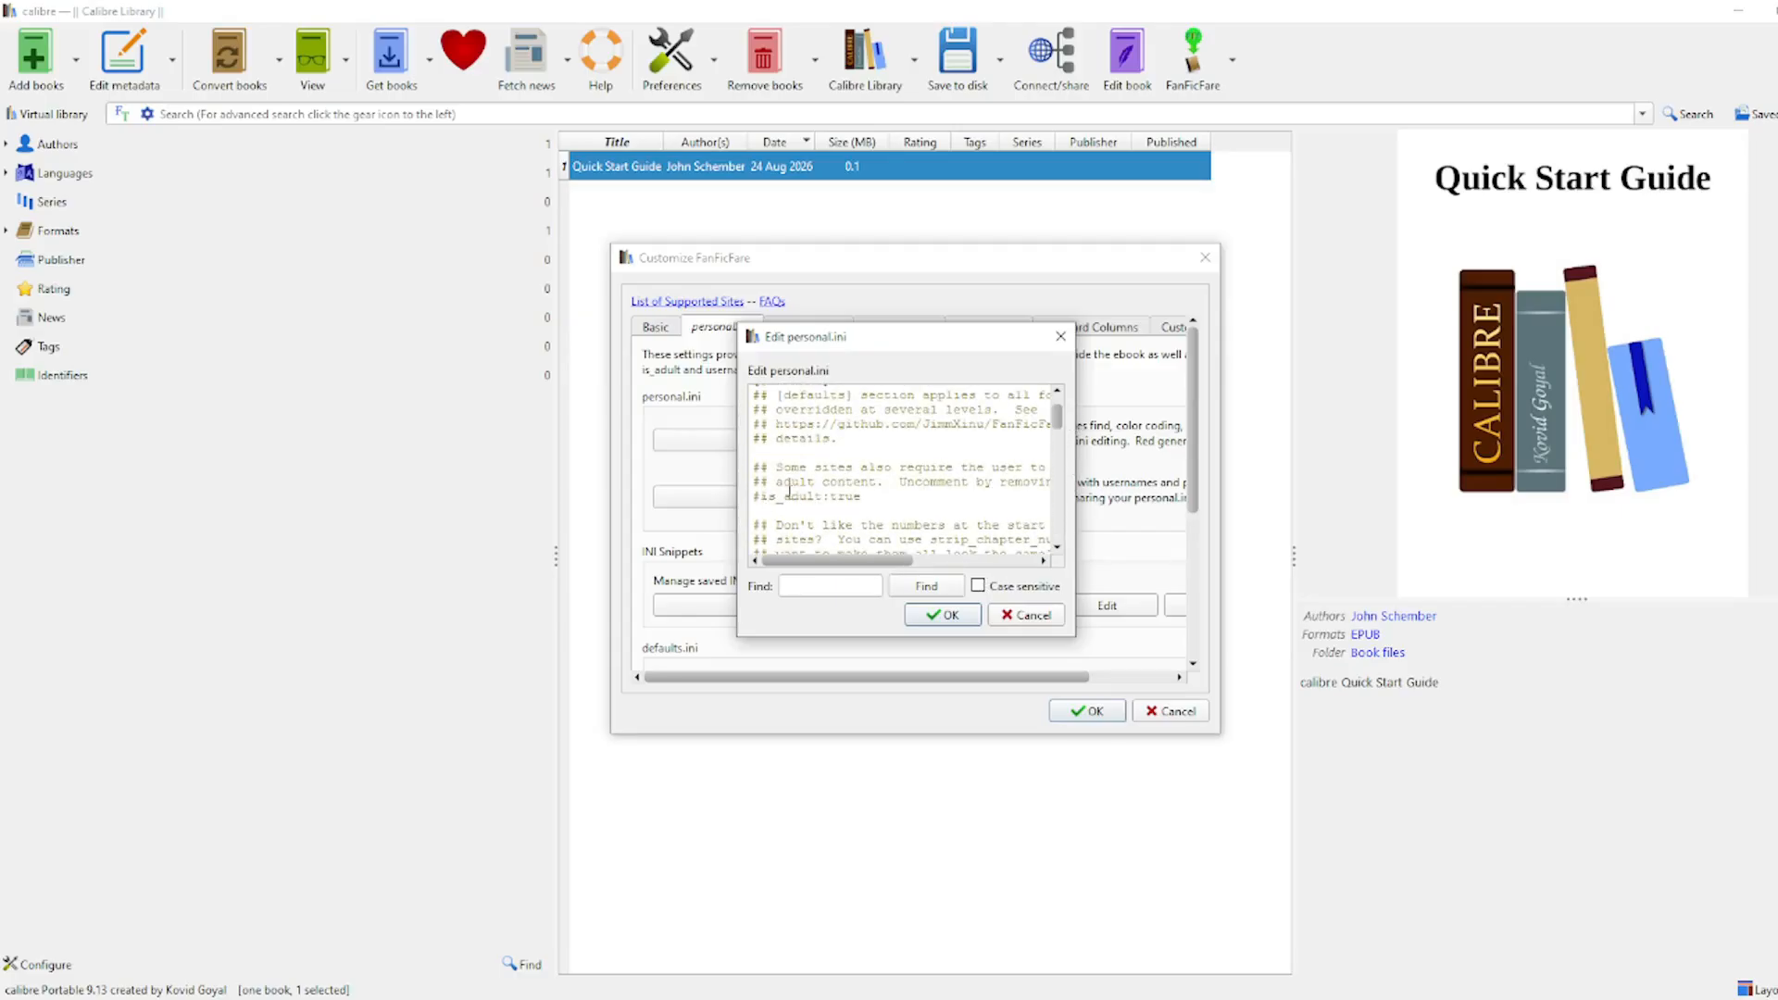
scroll(788, 489, "up", 2)
mouse_move(838, 560)
left_mouse_down()
mouse_move(958, 555)
mouse_move(843, 556)
left_mouse_up()
scroll(801, 519, "down", 1)
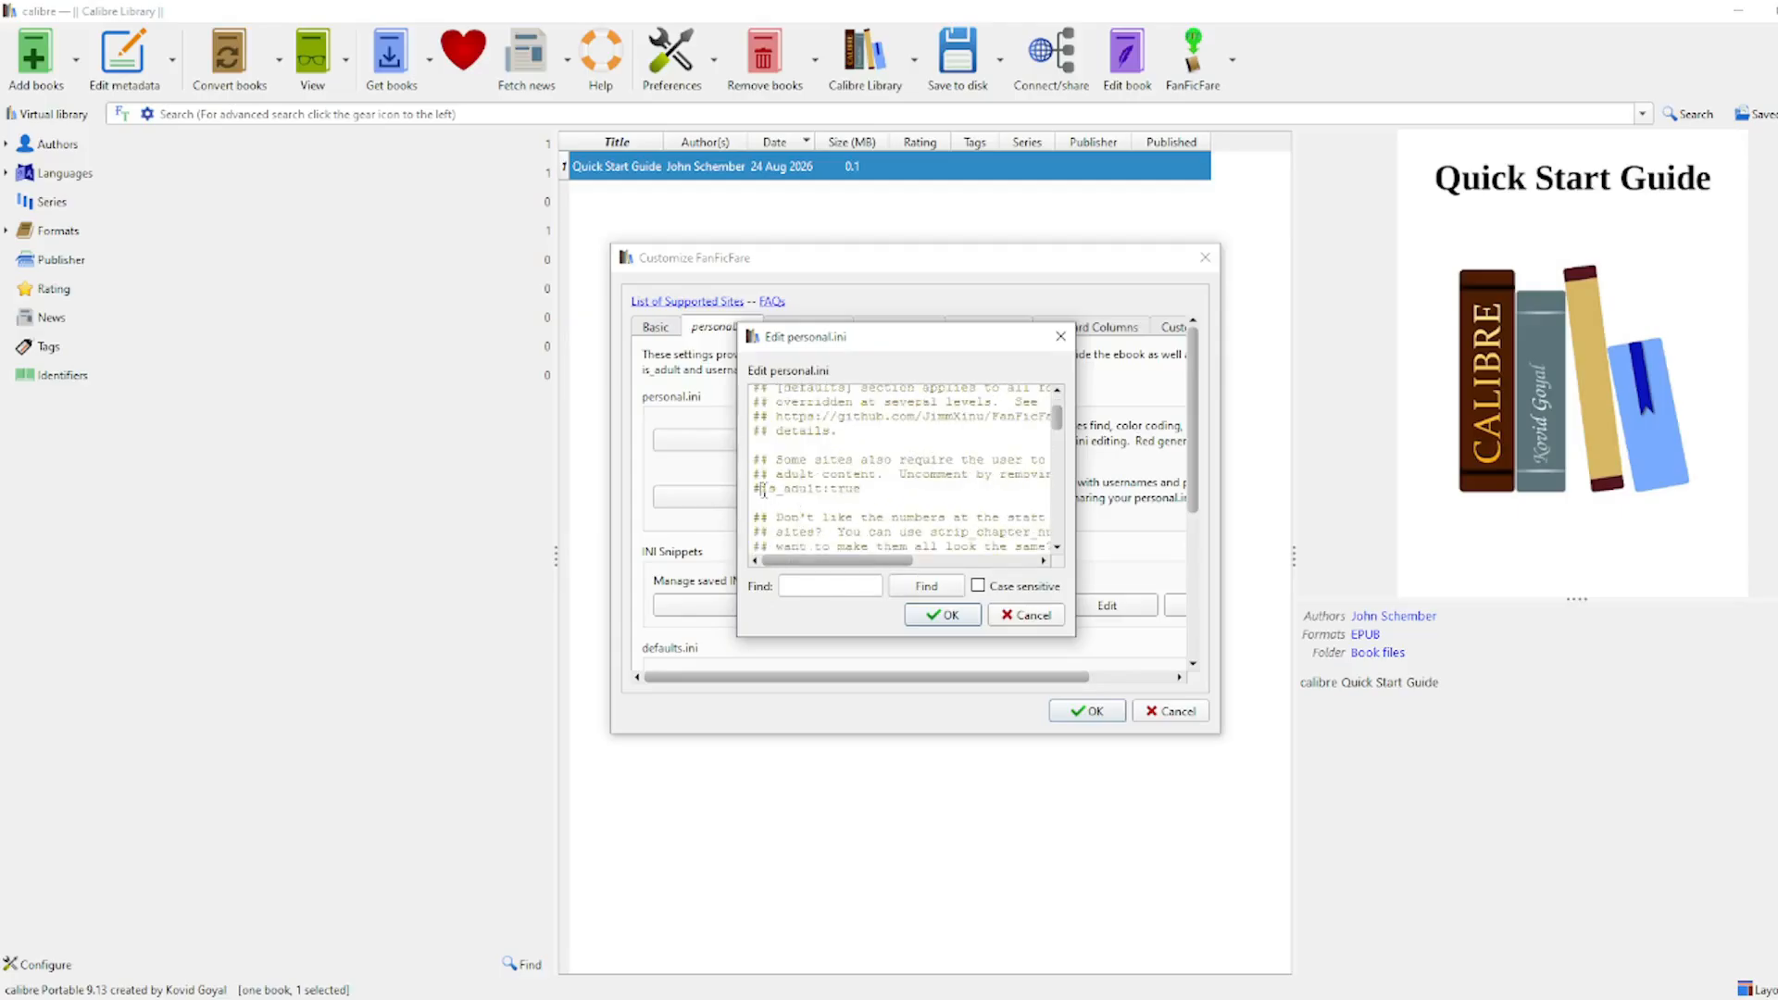
left_click(764, 489)
key("BackSpace")
Step: Save personal.ini and close the FanFicFare settings with the changes kept
left_click(943, 615)
left_click(1086, 711)
left_click(914, 63)
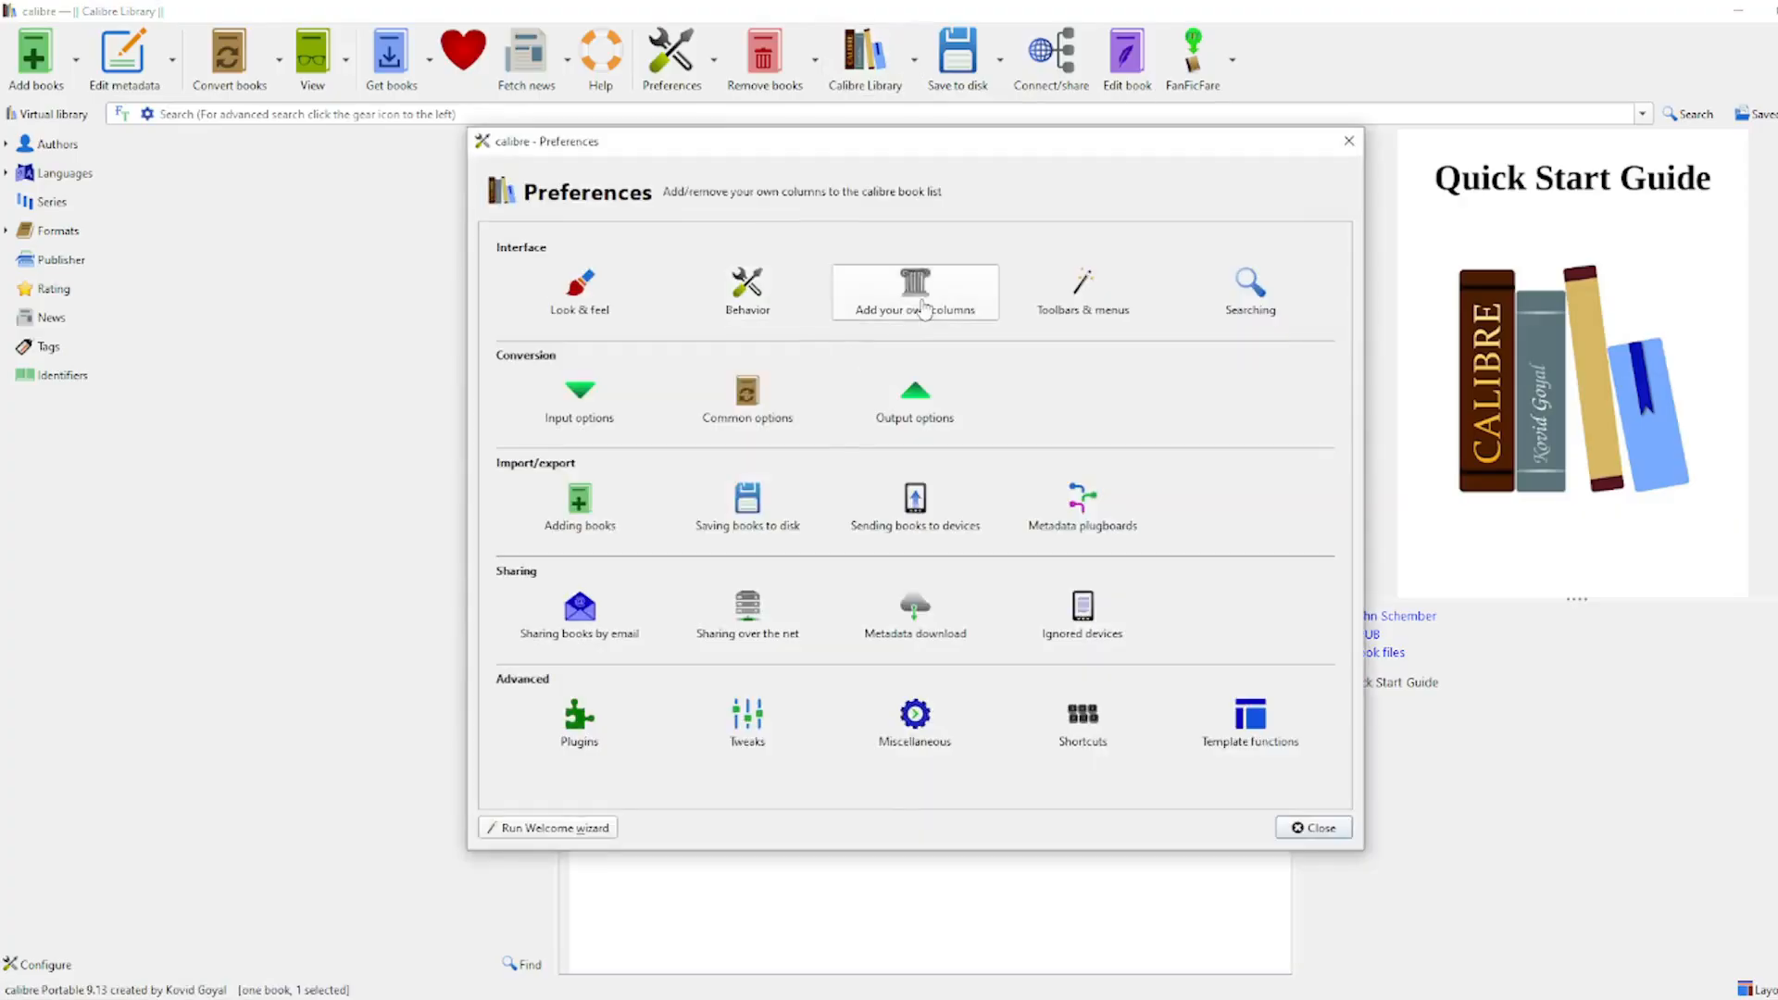
Step: Create a 'characters' custom column headed Characters, comma-separated tag-like text, then restart calibre
left_click(923, 303)
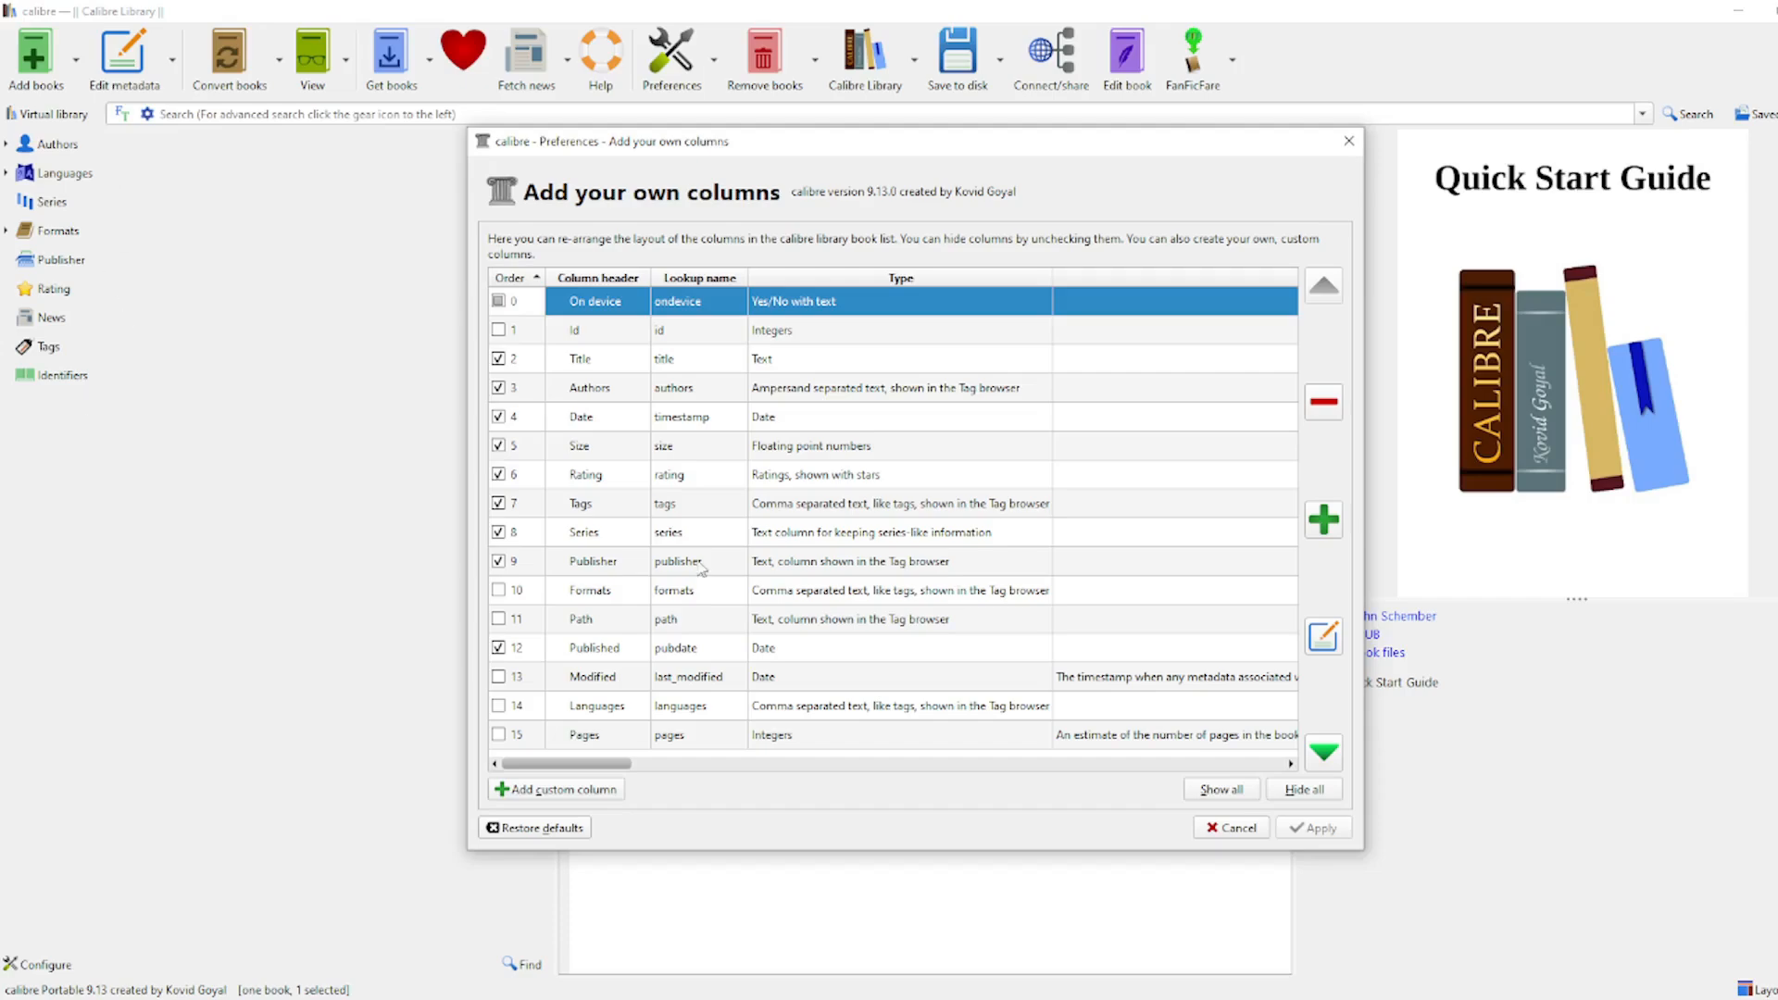
left_click(1320, 526)
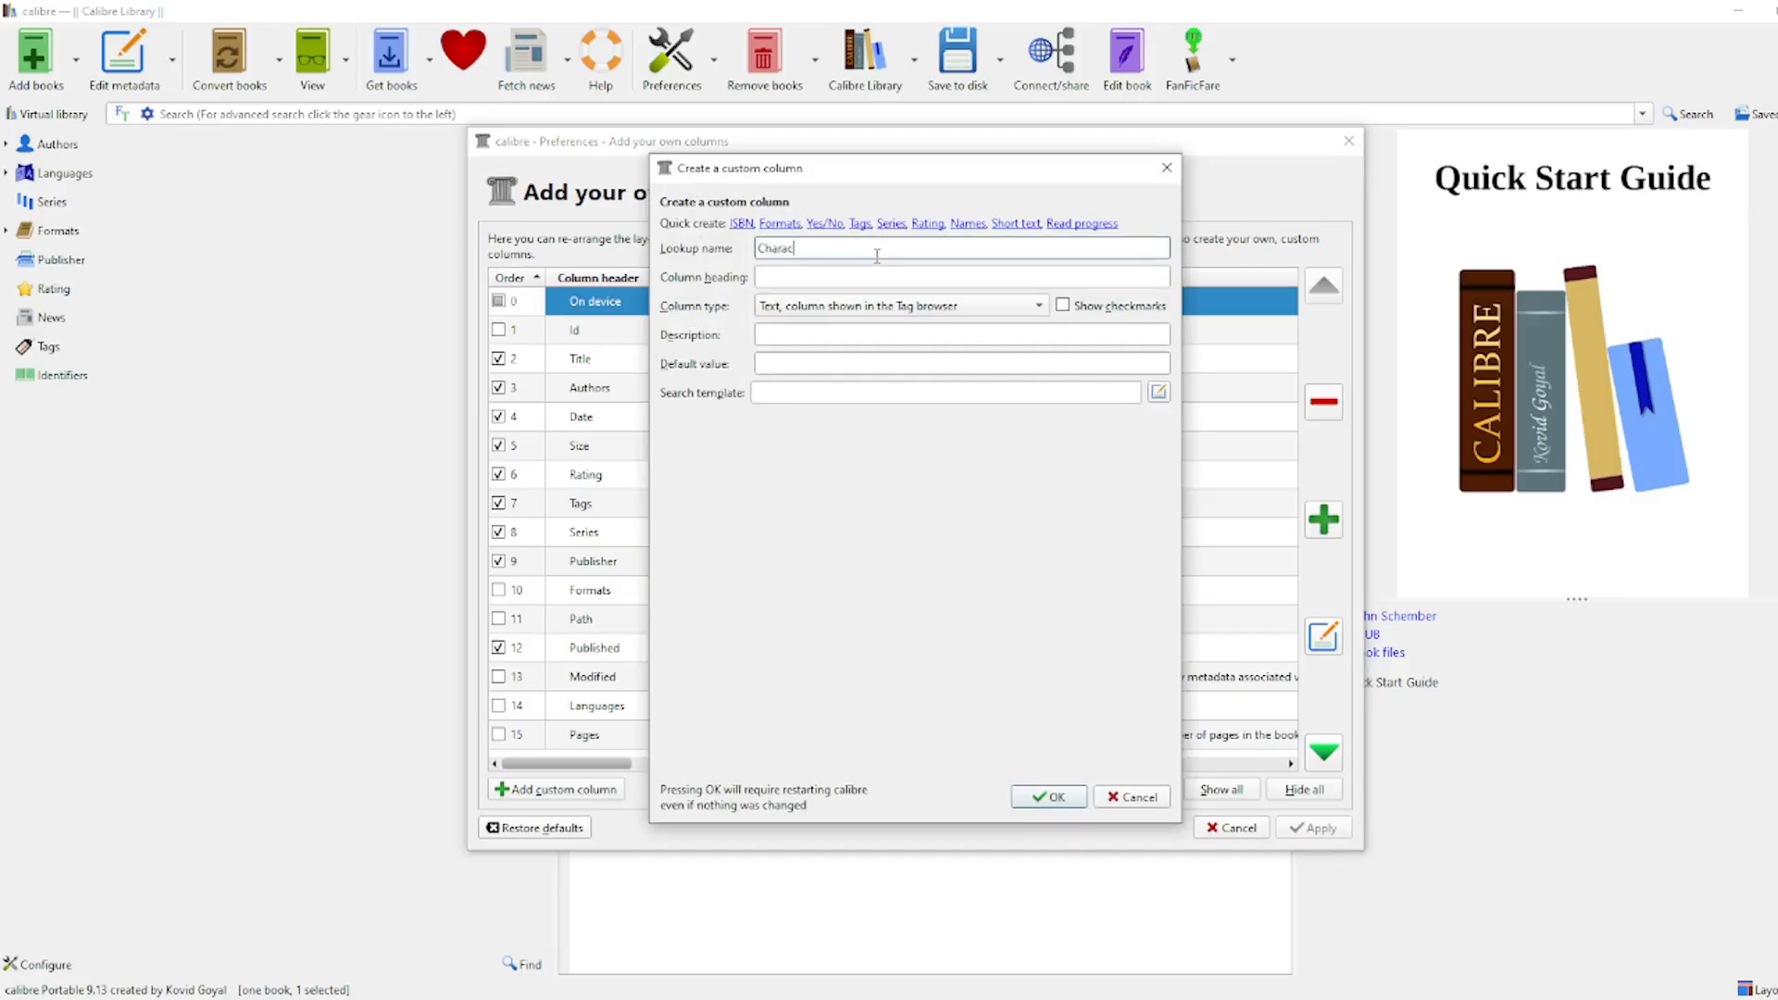
left_click(889, 306)
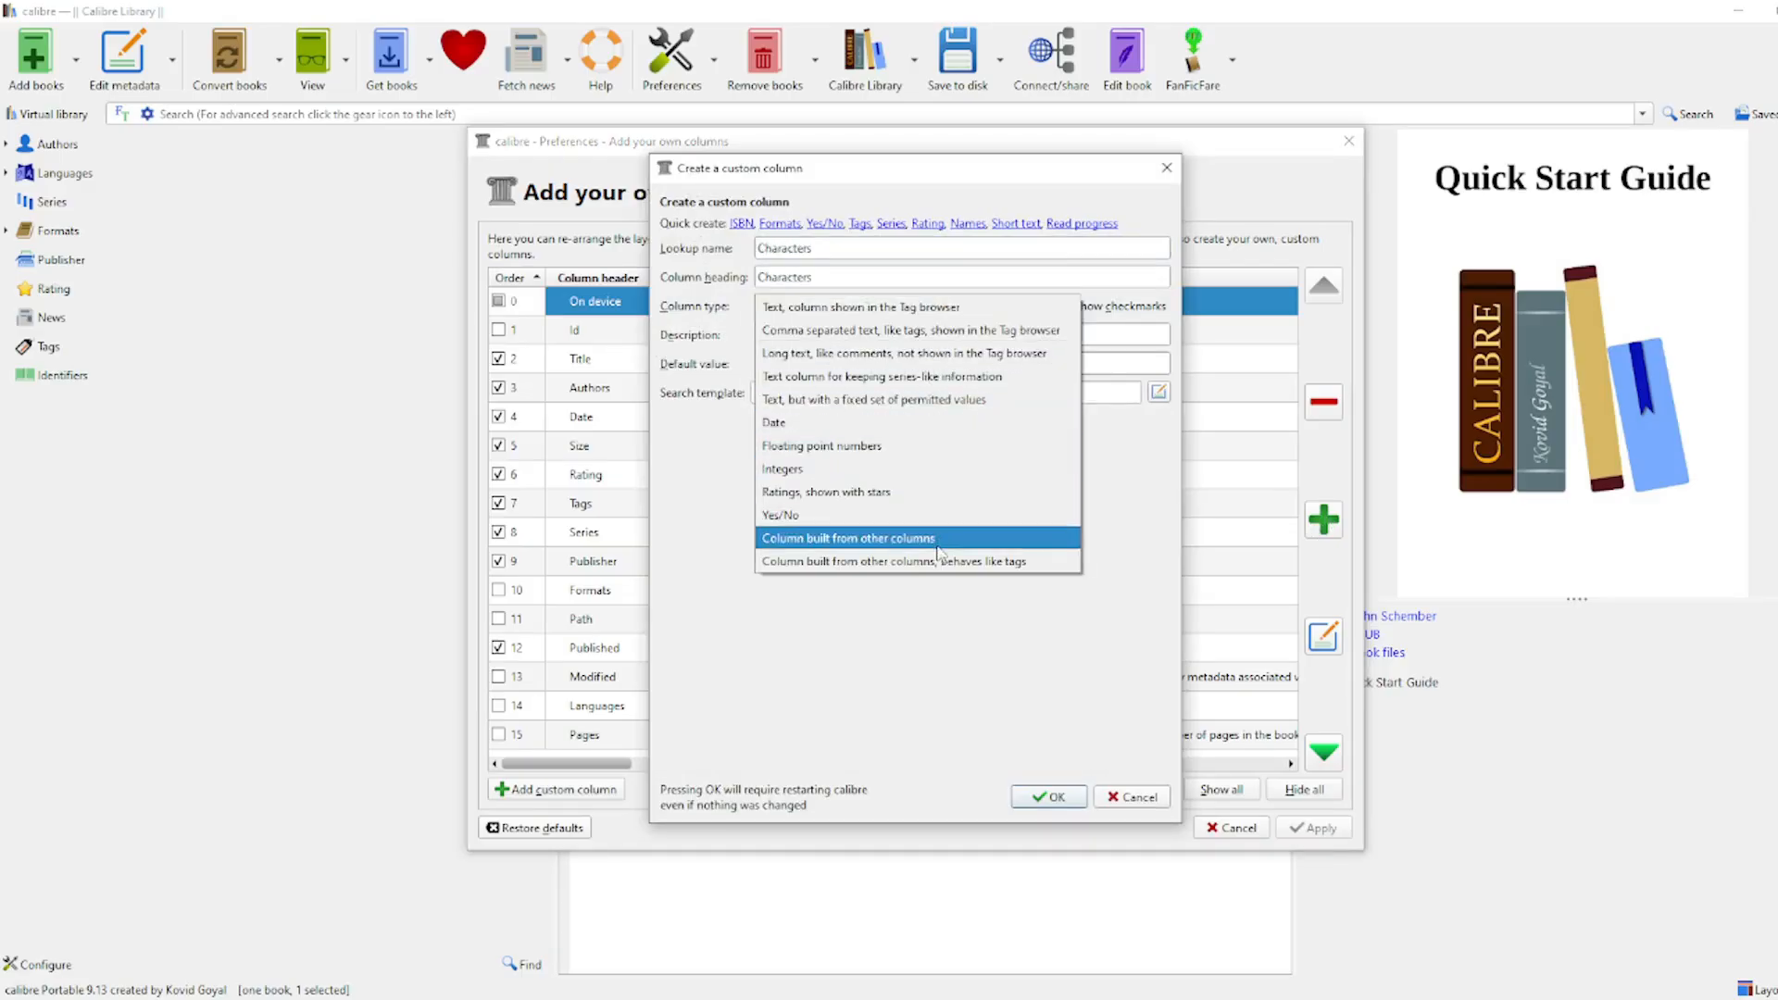
left_click(920, 332)
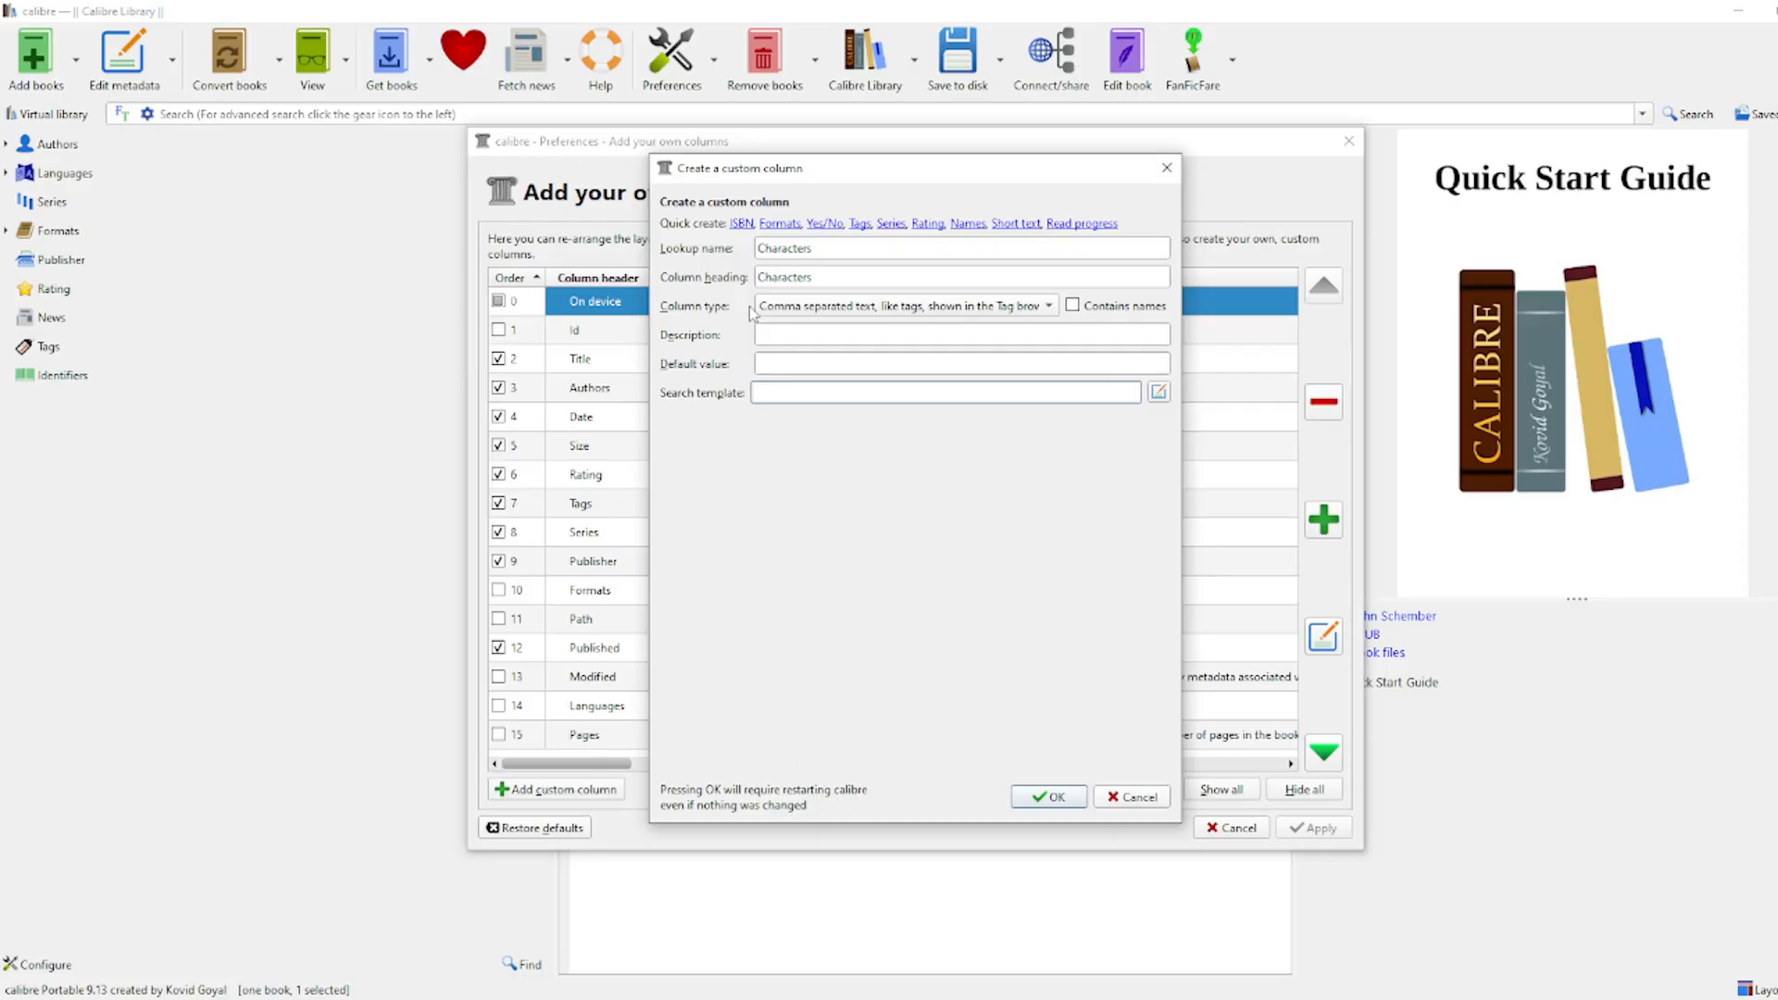
left_click(1052, 798)
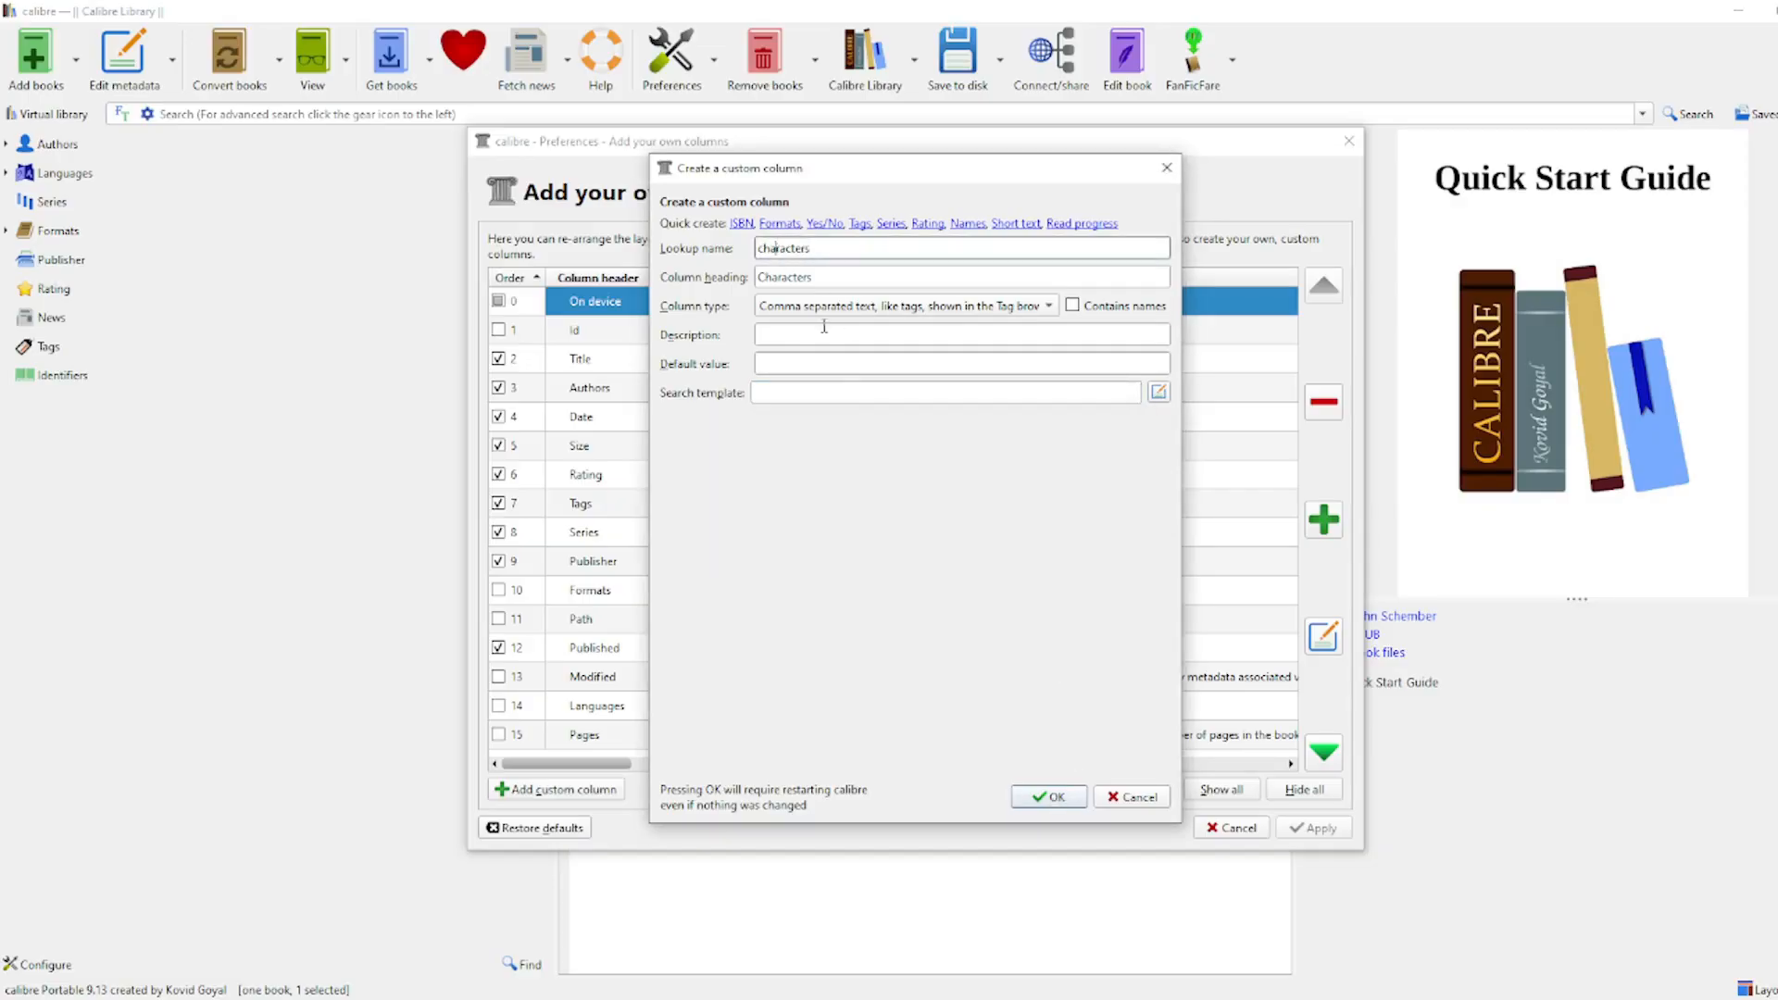
left_click(1050, 798)
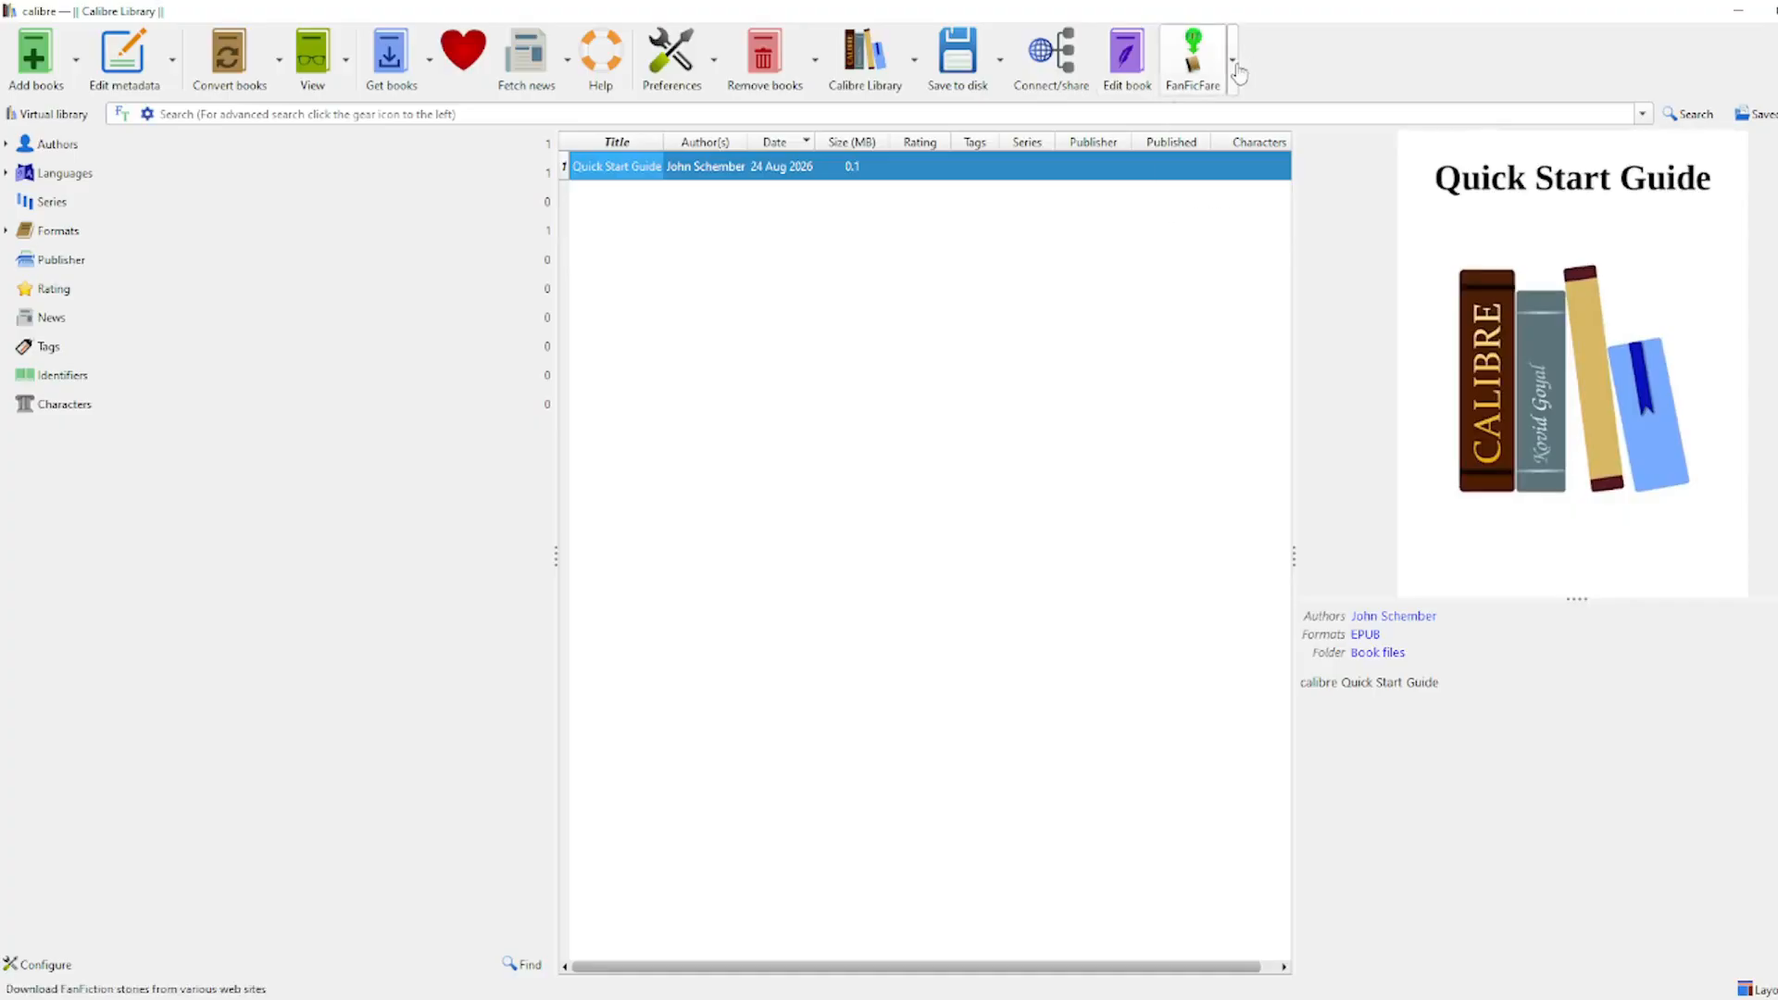
Step: Map the Characters(#characters) column to FanFicFare's Characters metadata in its Custom Columns settings
left_click(1239, 72)
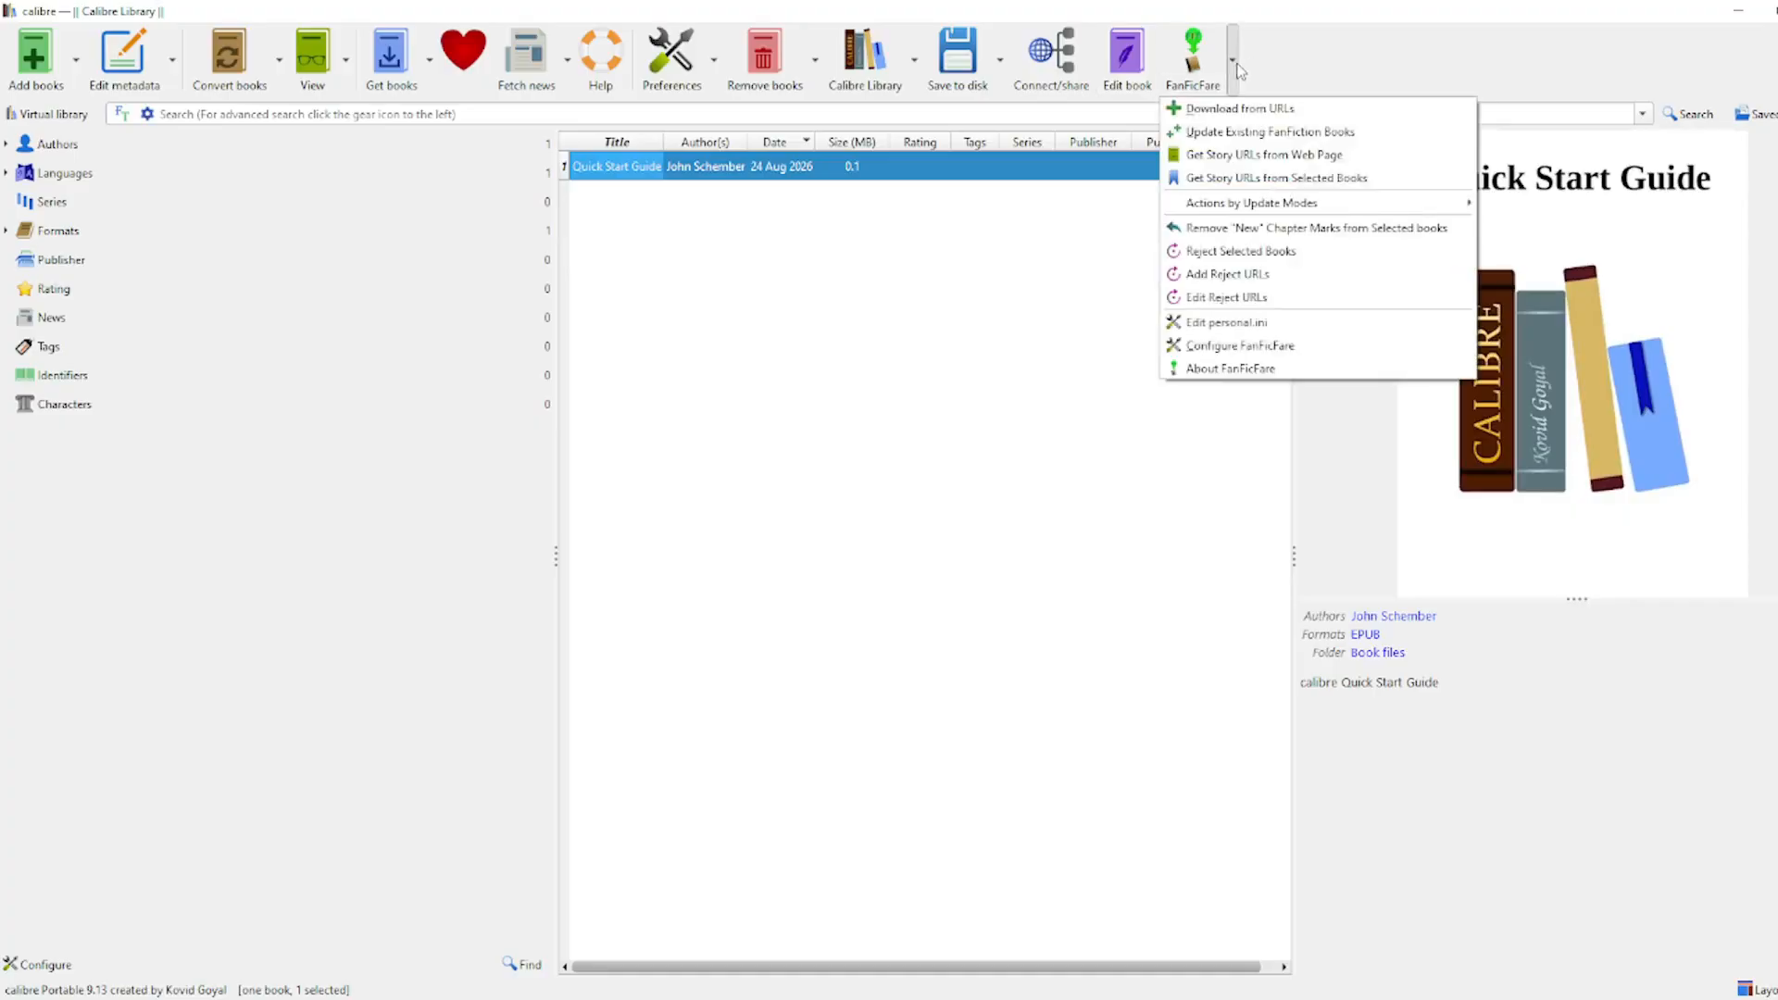
left_click(1291, 347)
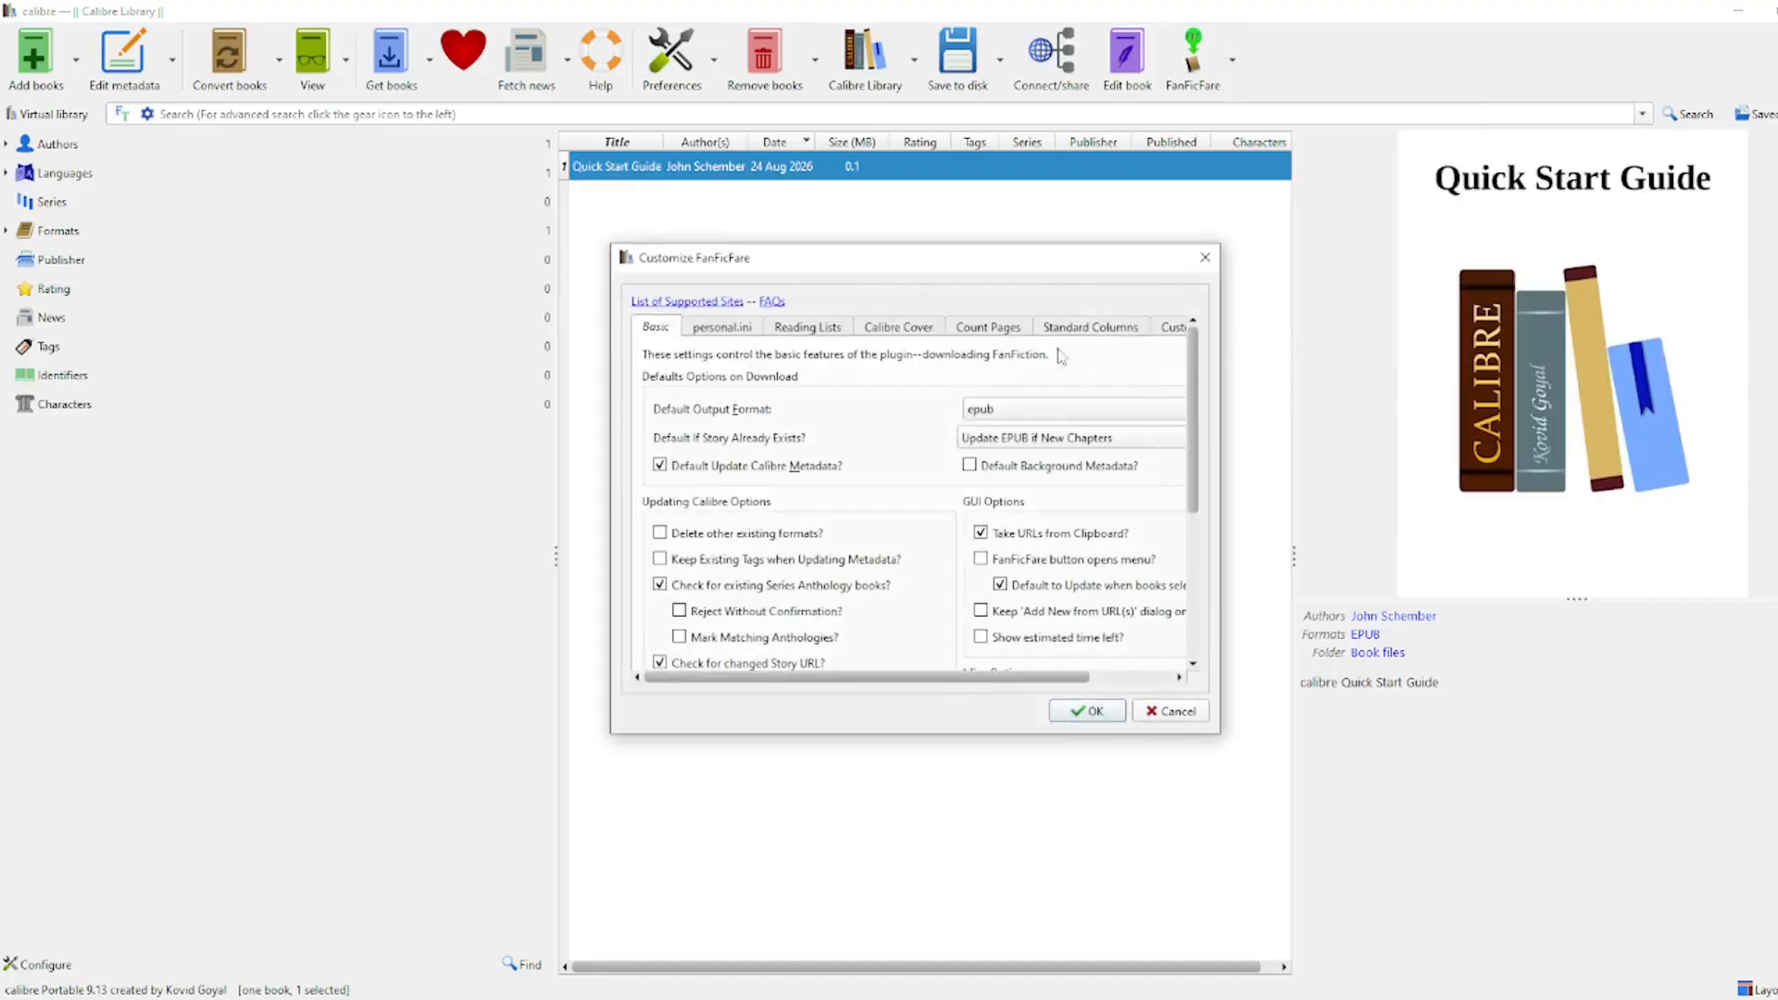
left_click_drag(986, 677, 1069, 677)
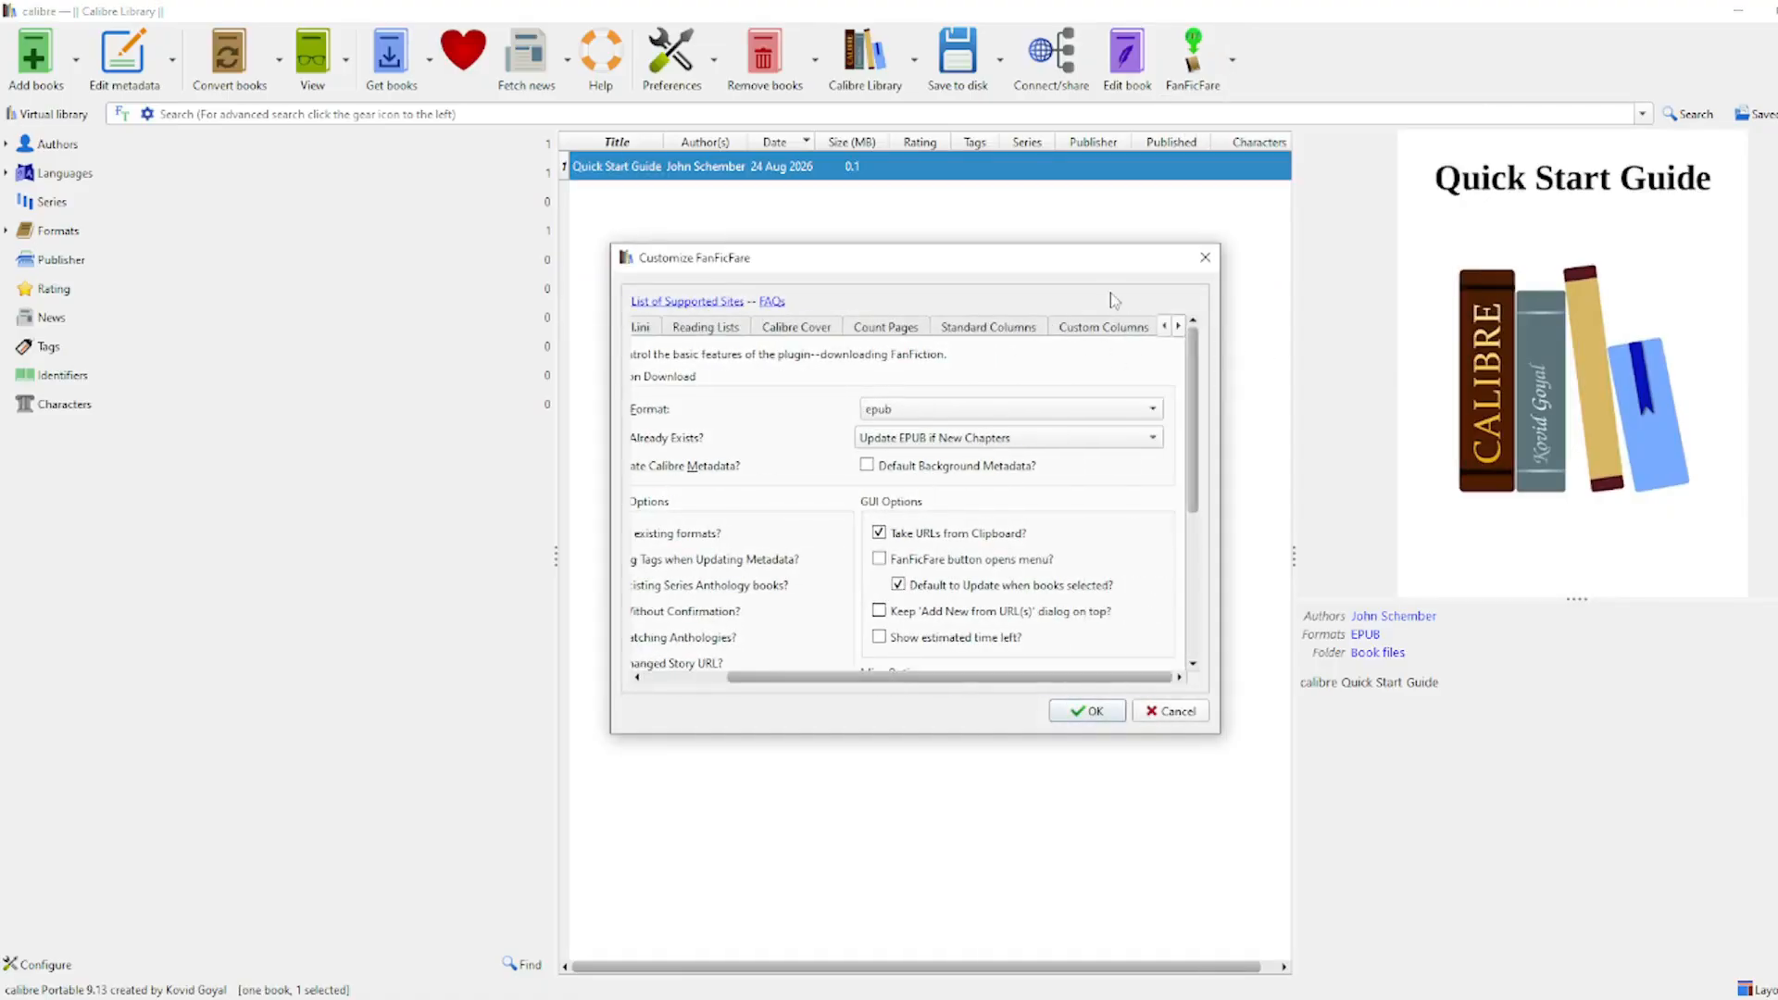
left_click(1111, 320)
left_click_drag(951, 675, 834, 681)
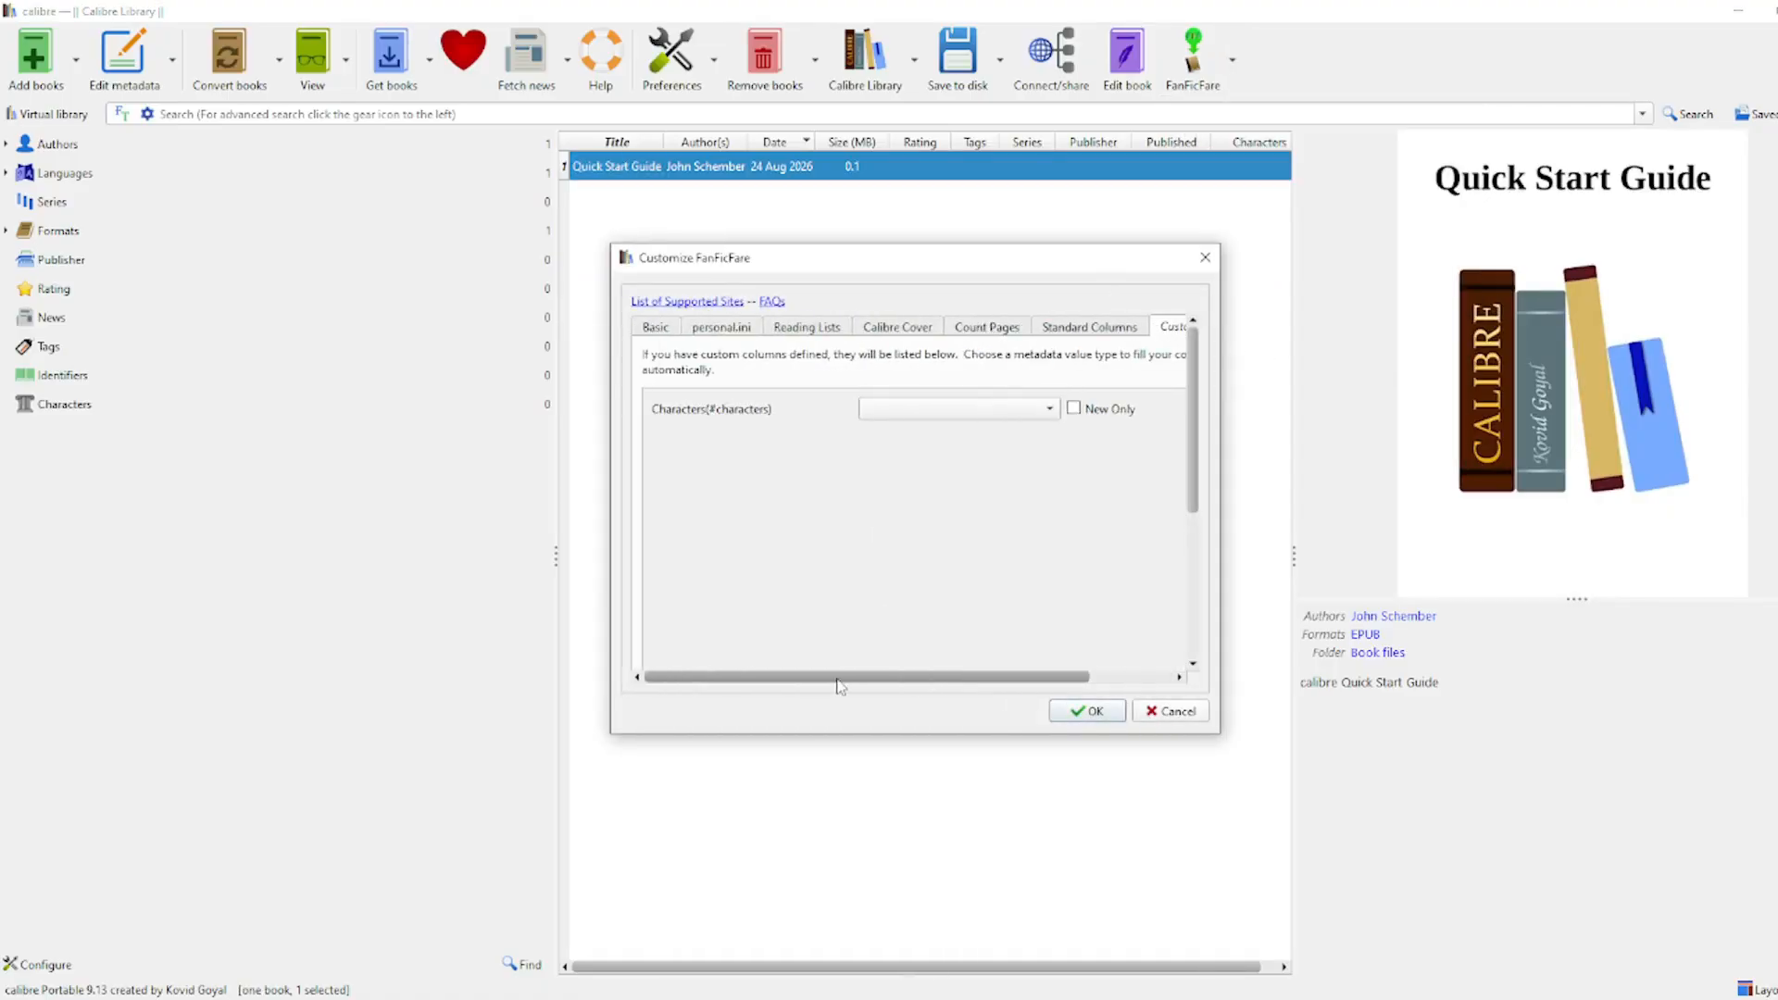
left_click(915, 411)
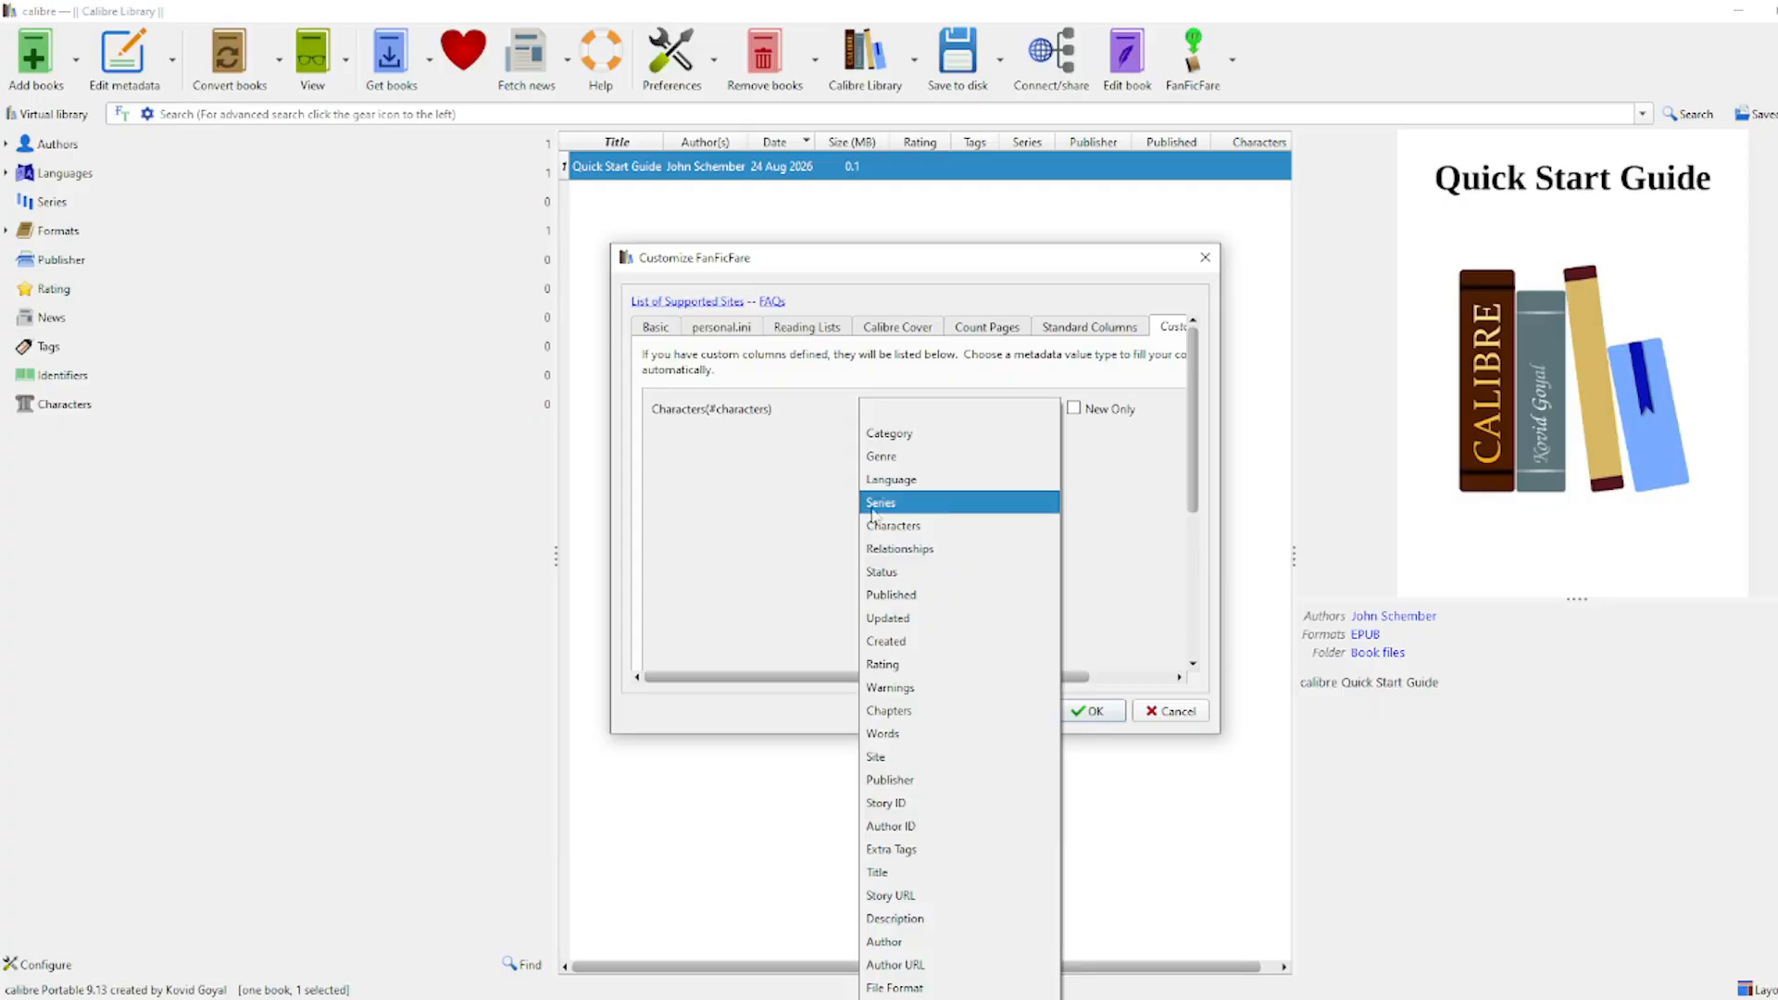
left_click(952, 525)
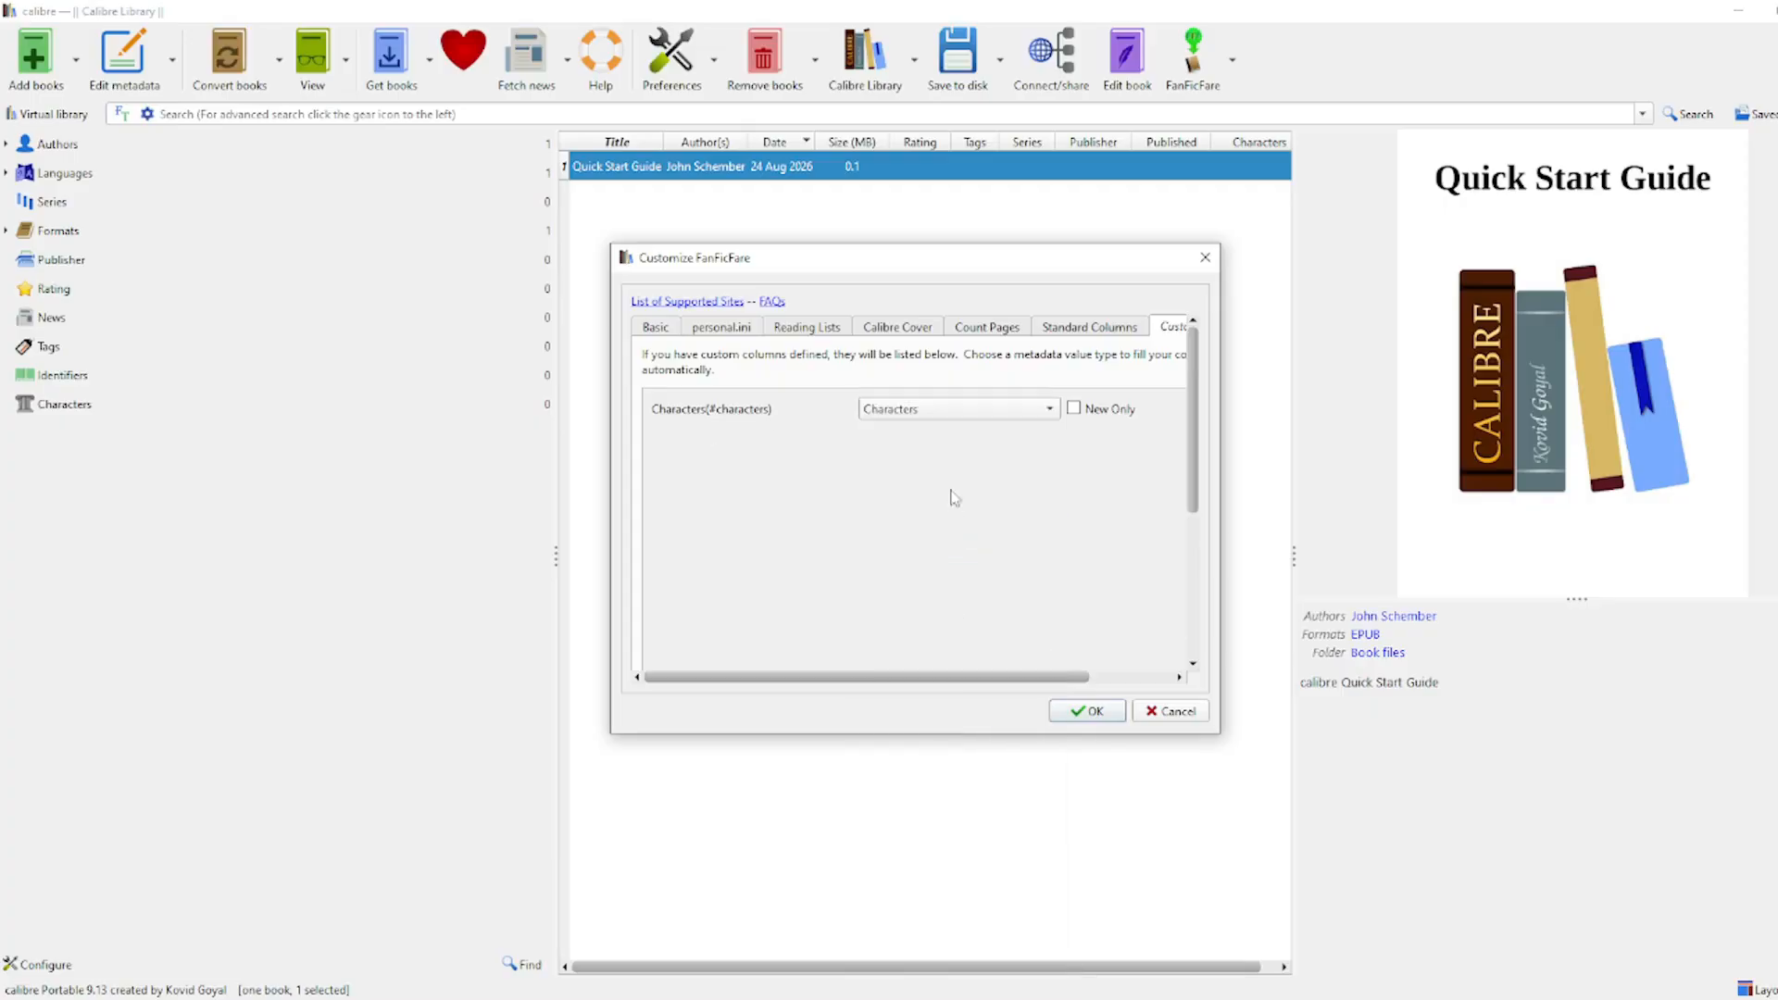
left_click(963, 415)
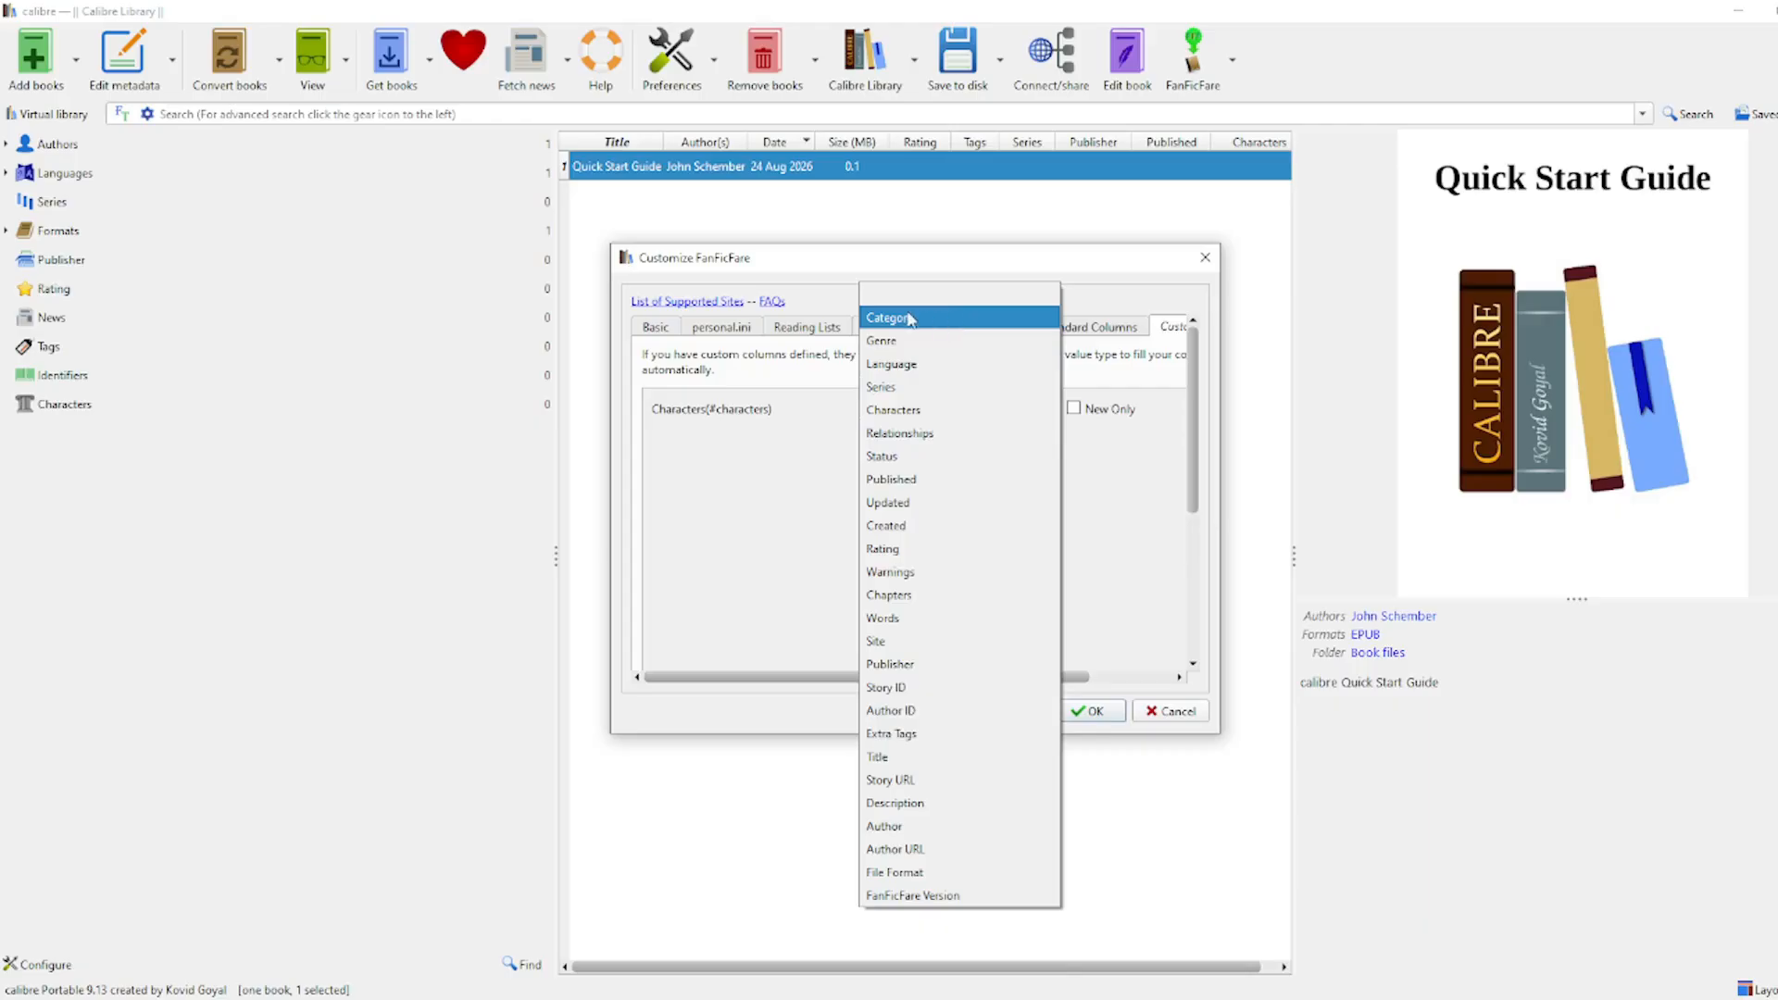
left_click(926, 410)
left_click(1093, 712)
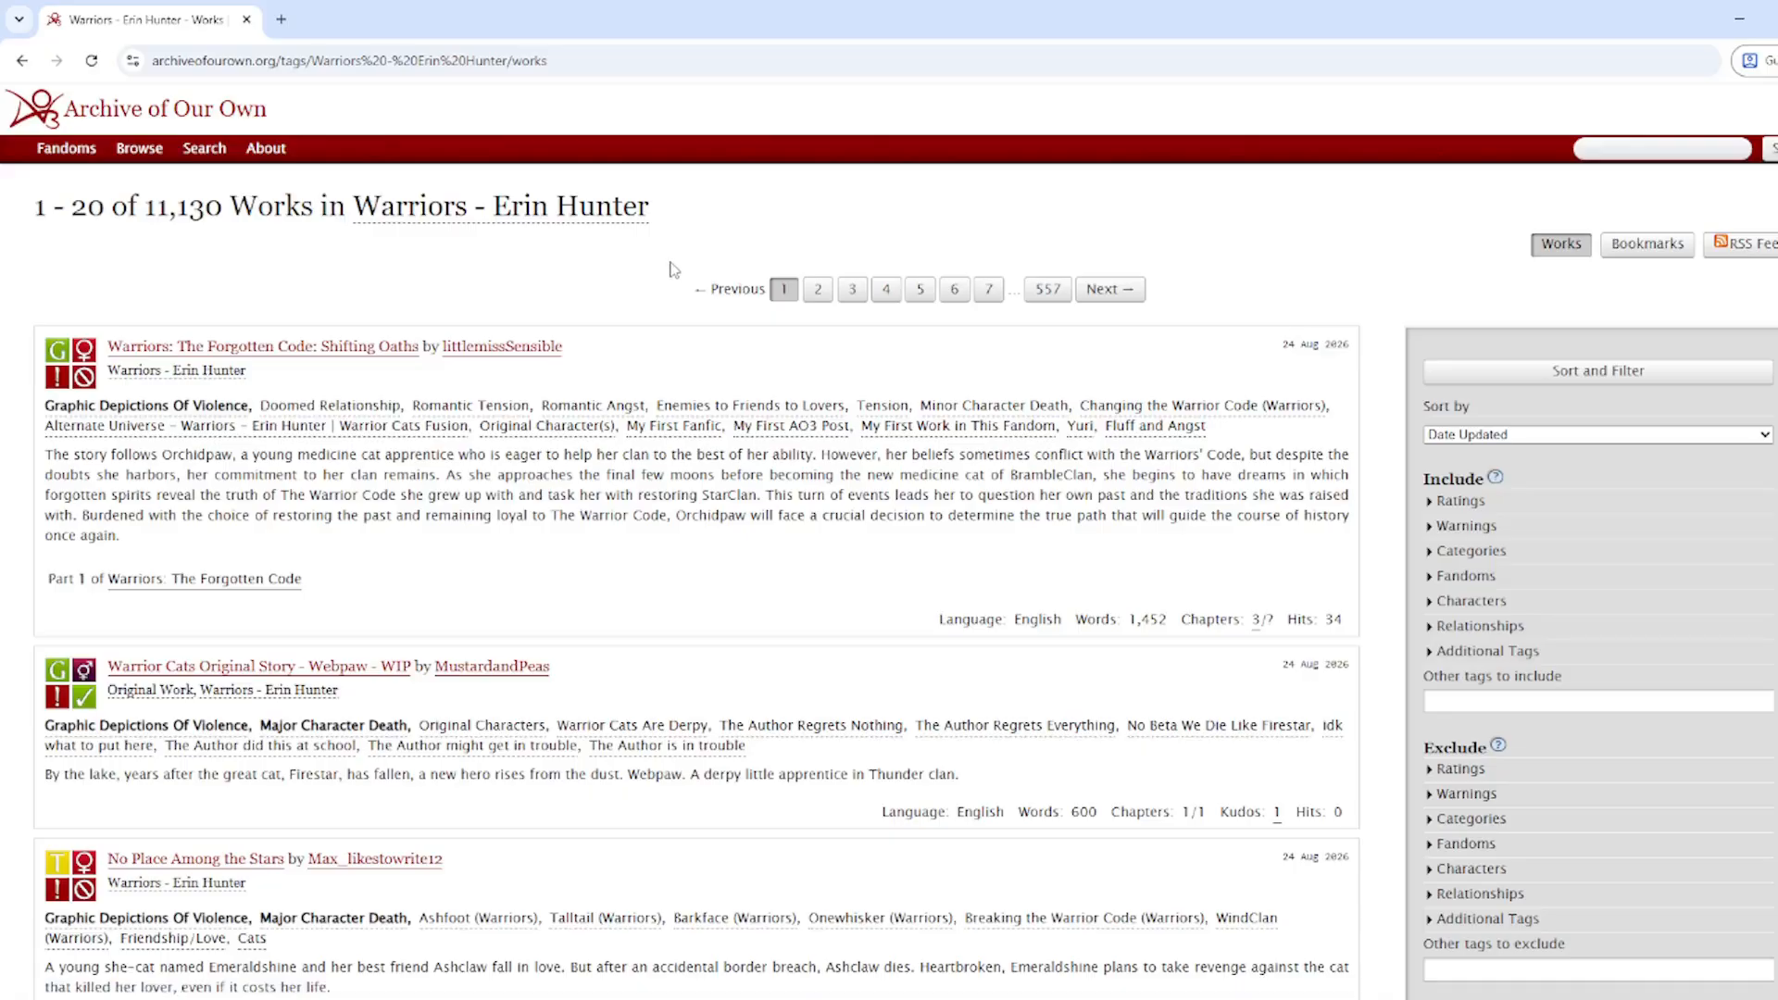
Step: Exclude Explicit-rated works from the Warriors listing, leaving 10,577, and copy the results URL
scroll(673, 270, "down", 1)
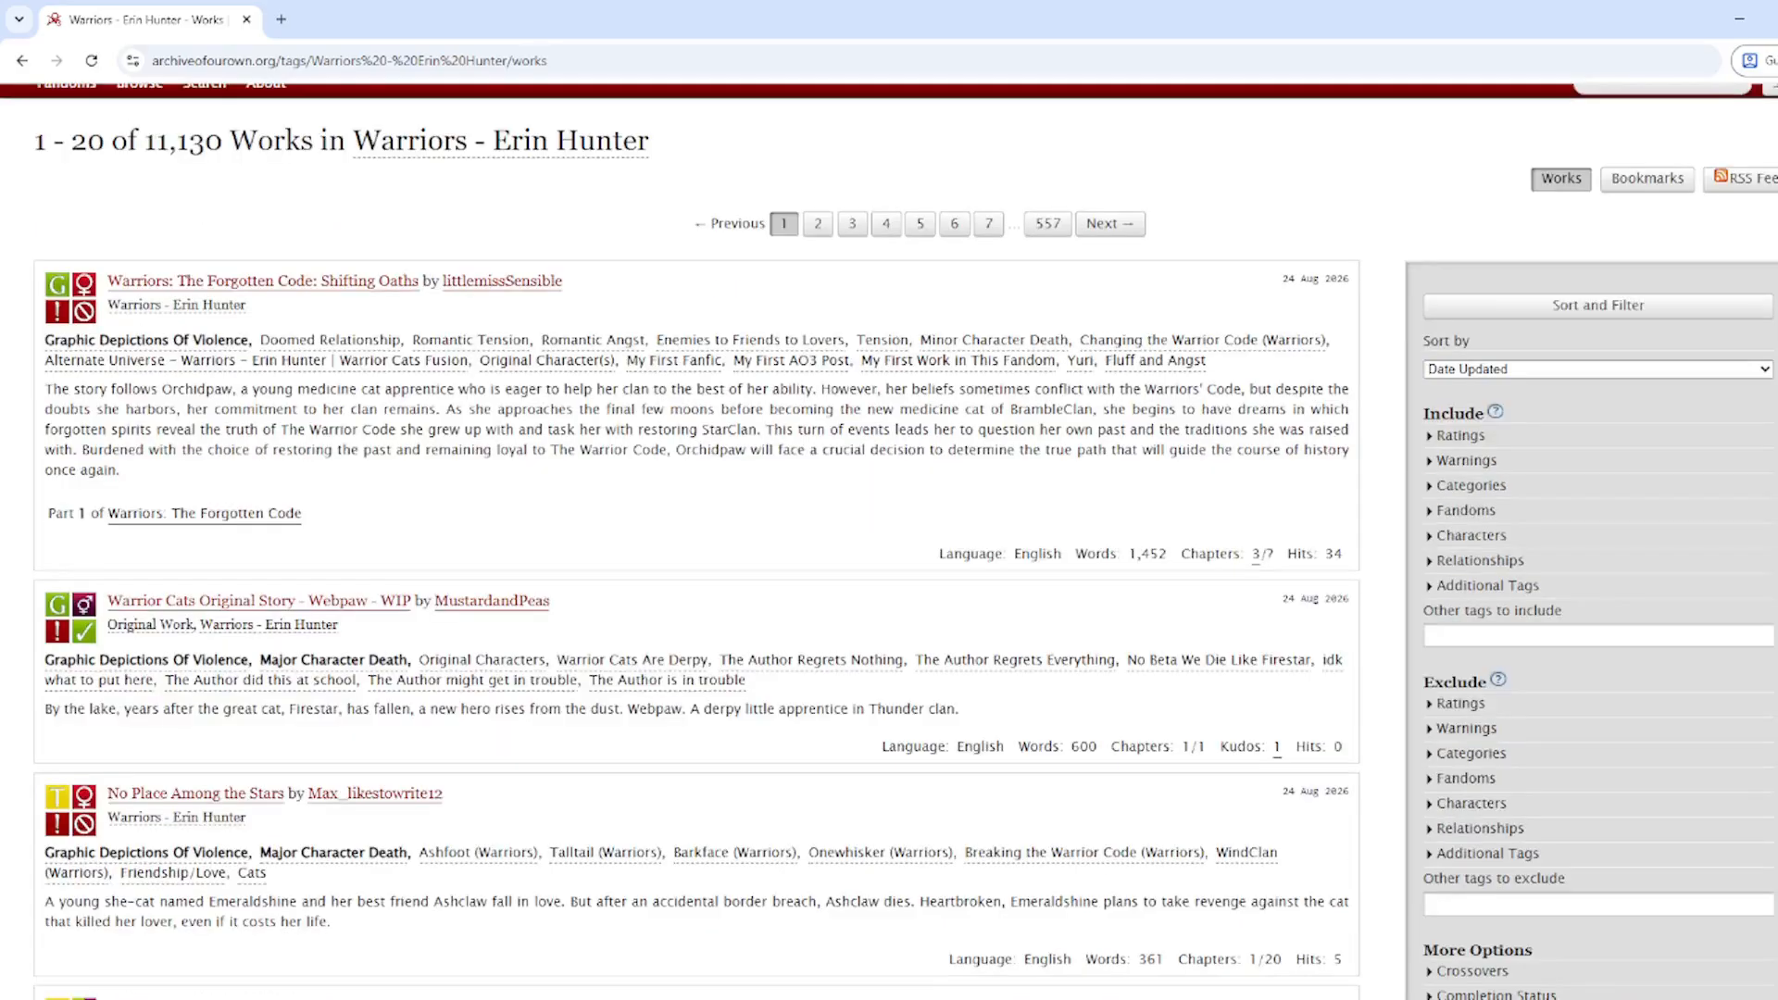
scroll(673, 269, "up", 1)
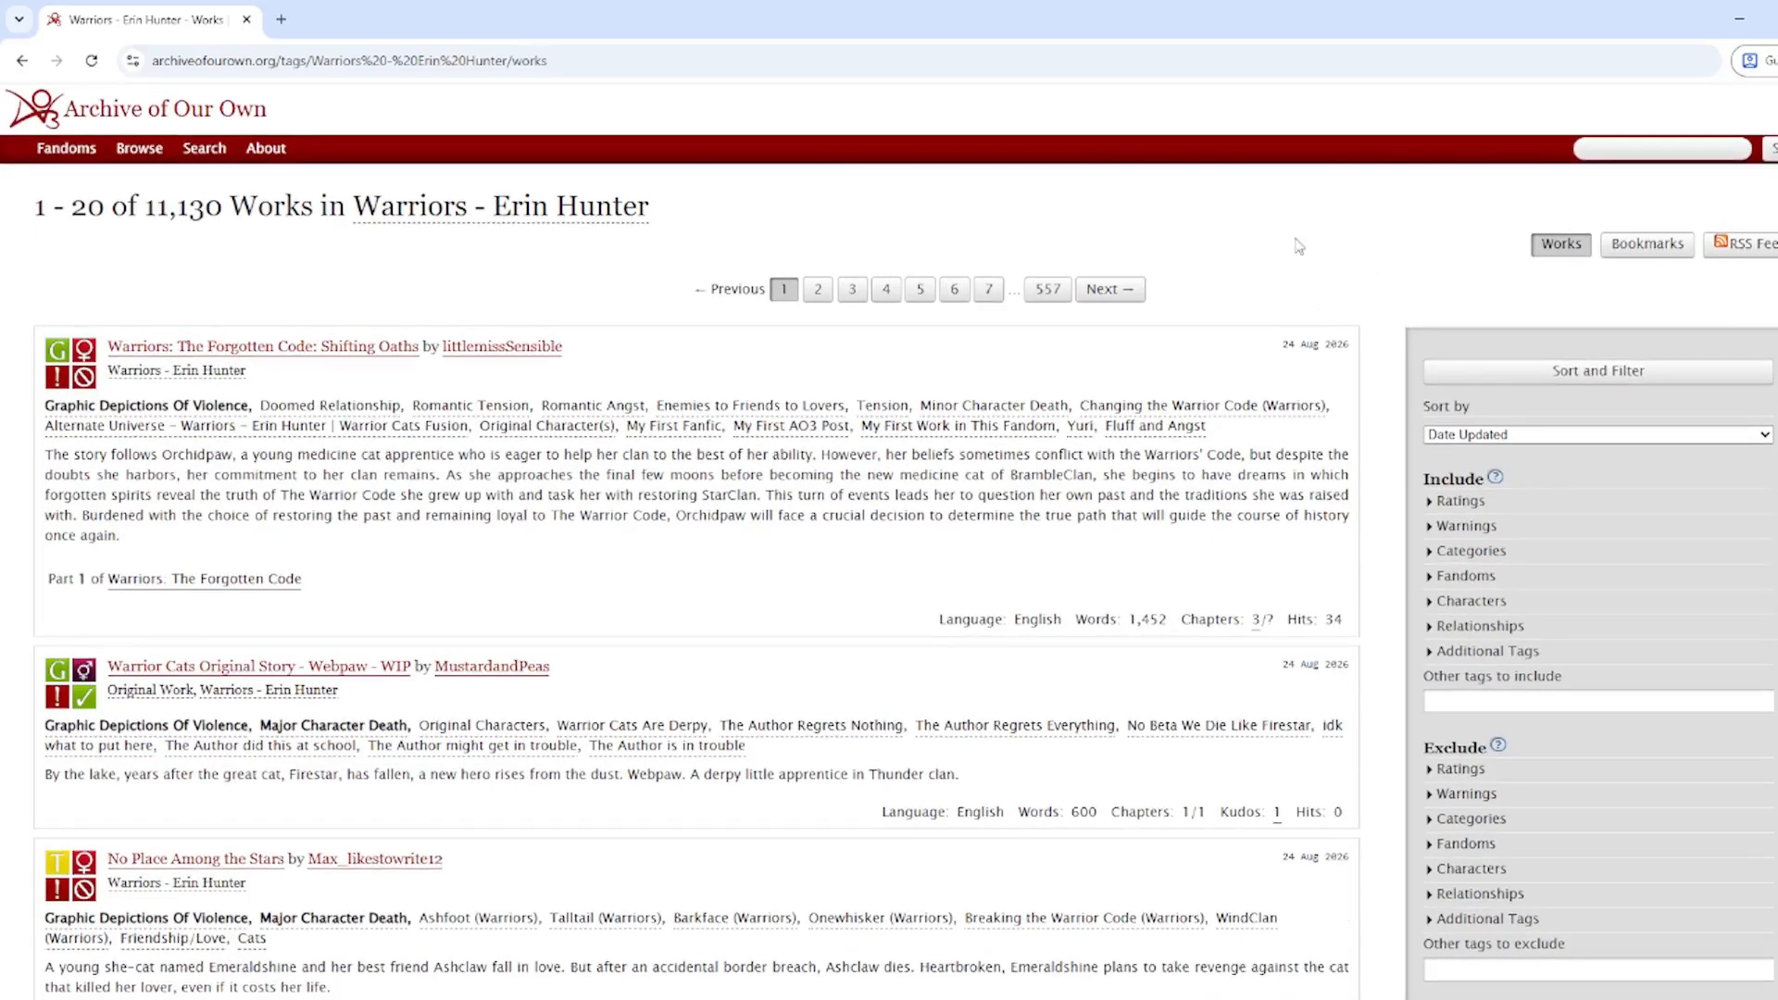
left_click(1437, 505)
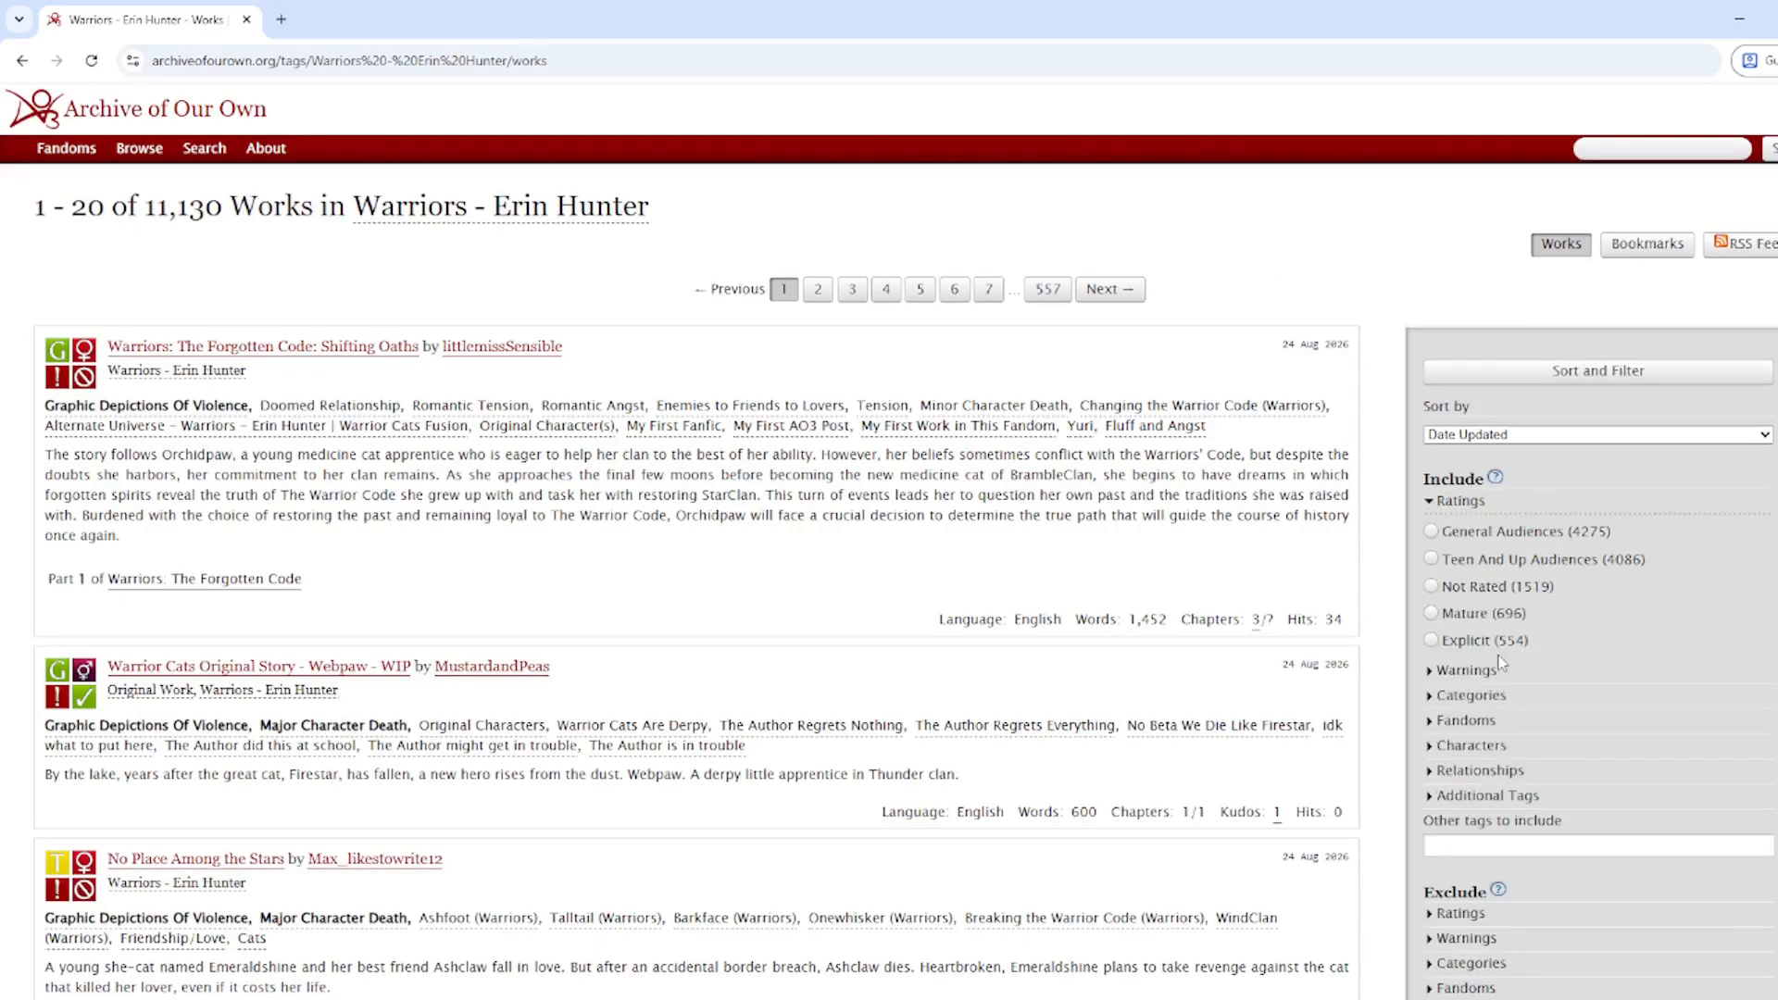
scroll(1479, 632, "down", 3)
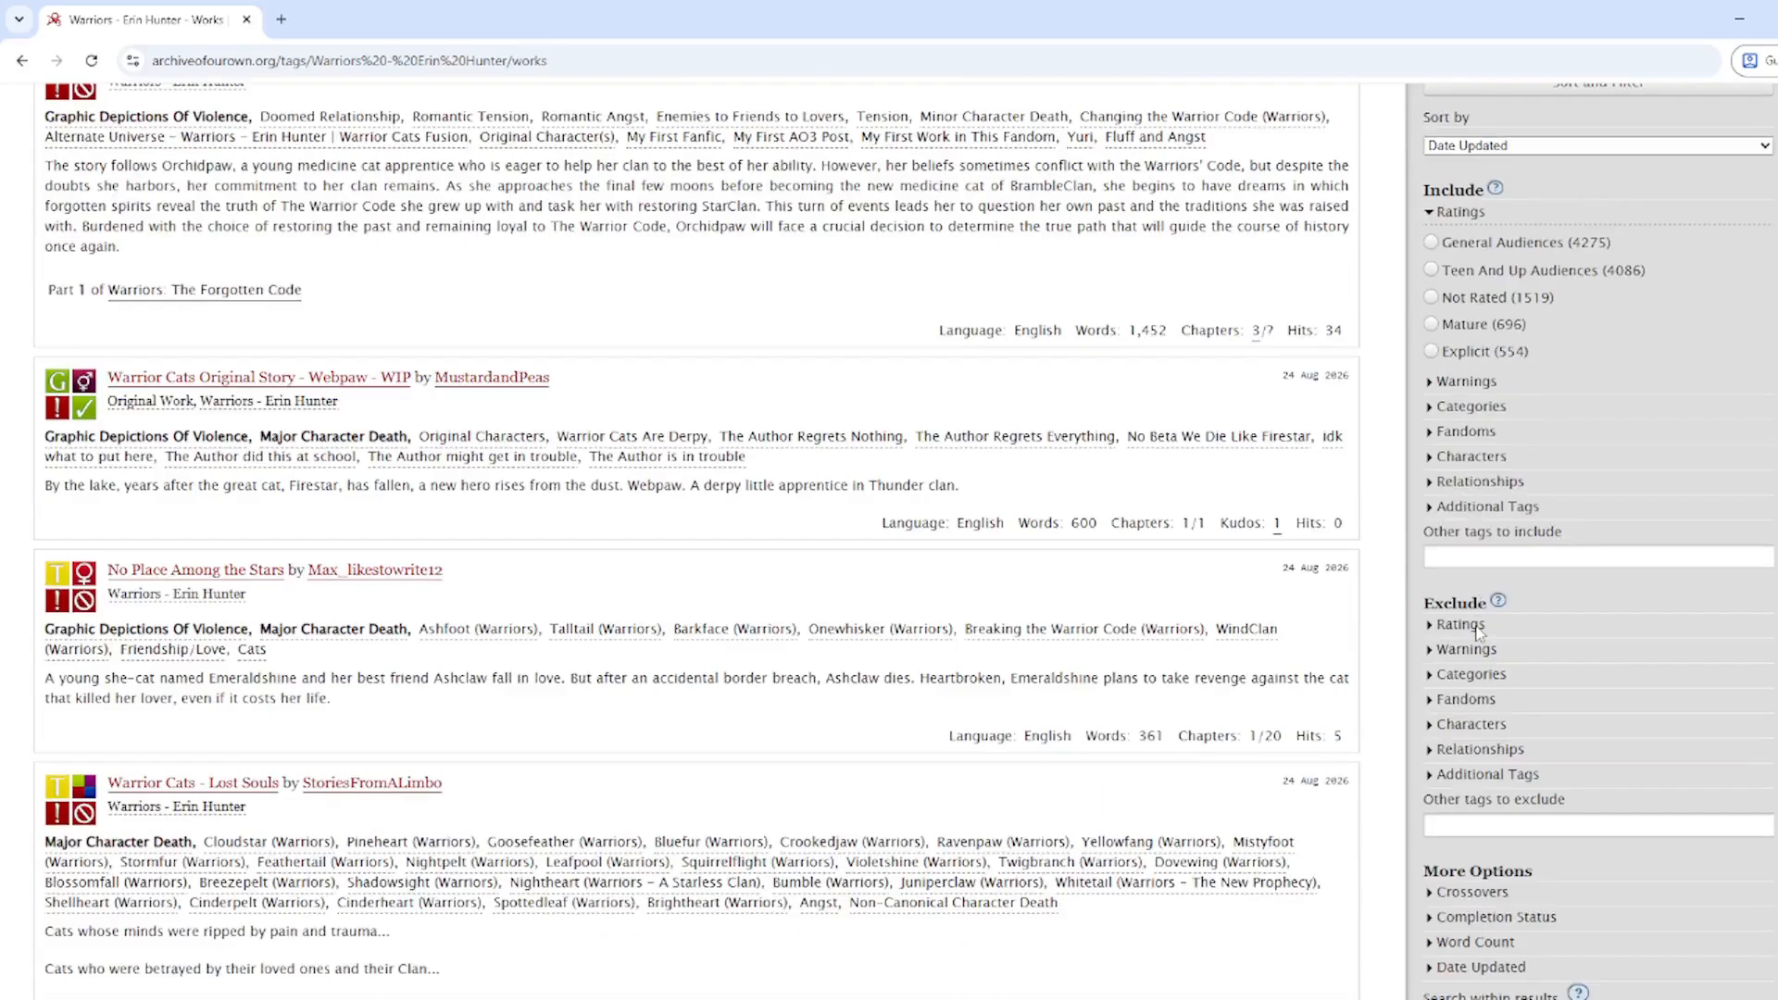
left_click(1460, 625)
scroll(1480, 625, "down", 2)
left_click(1478, 581)
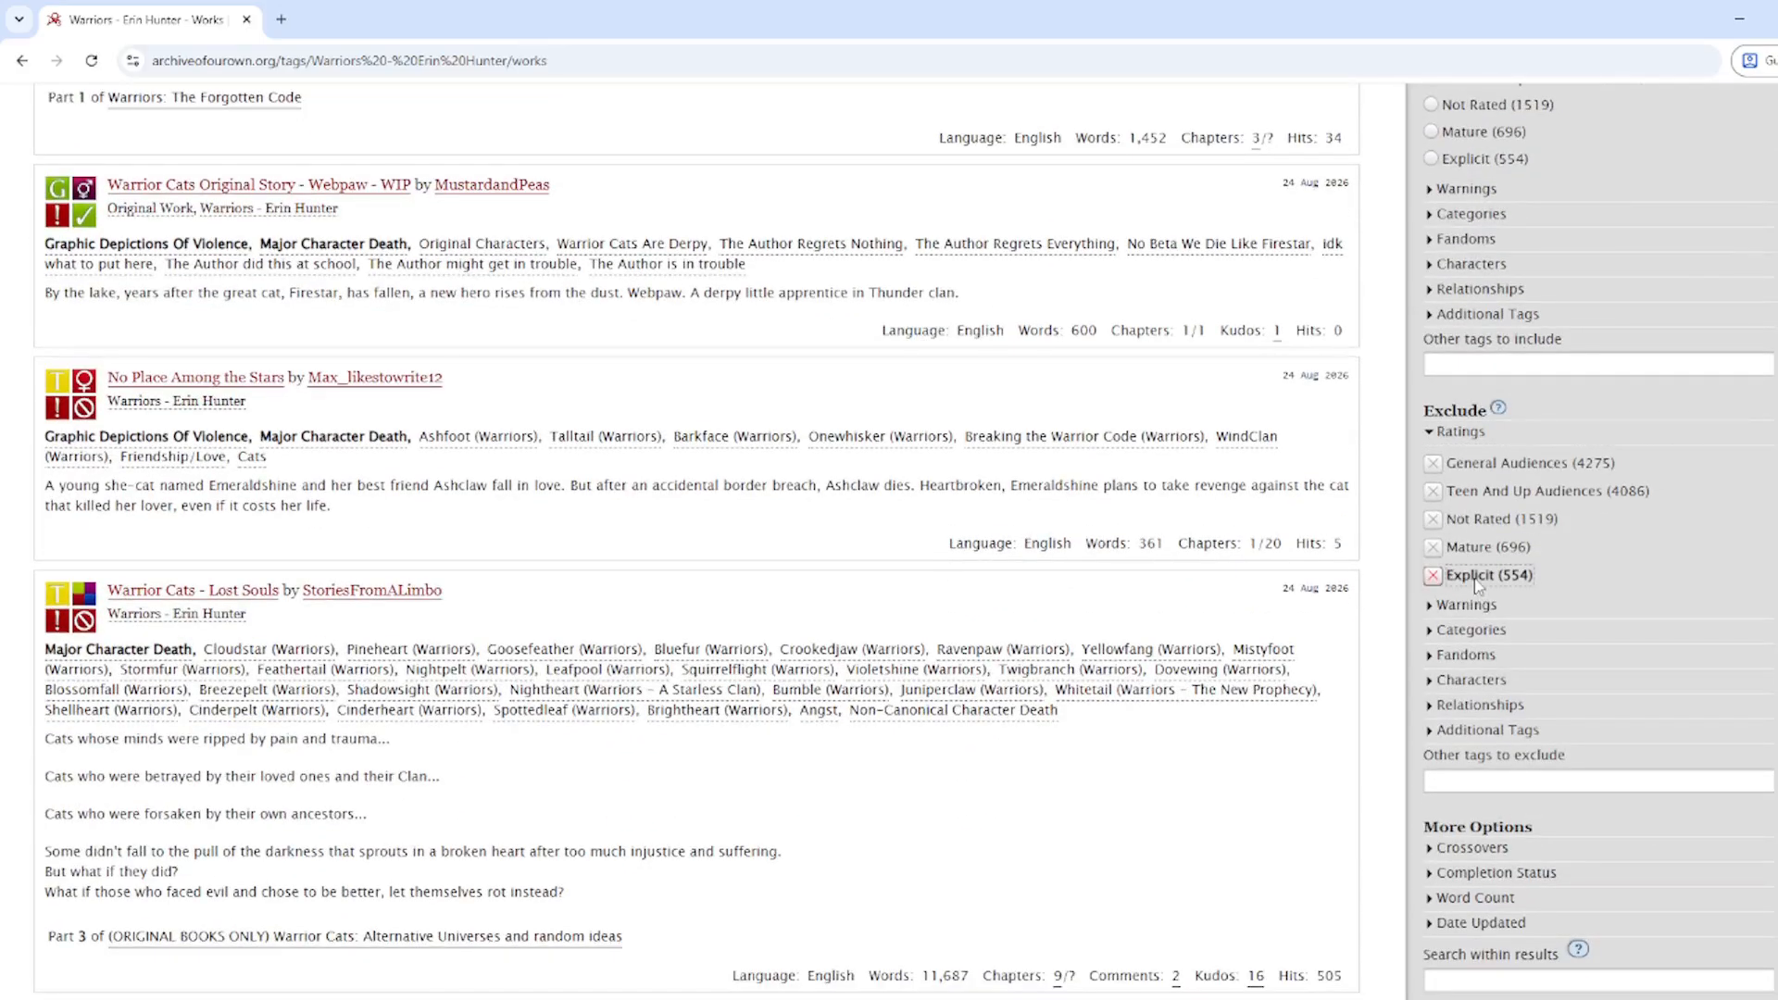
scroll(1482, 592, "down", 4)
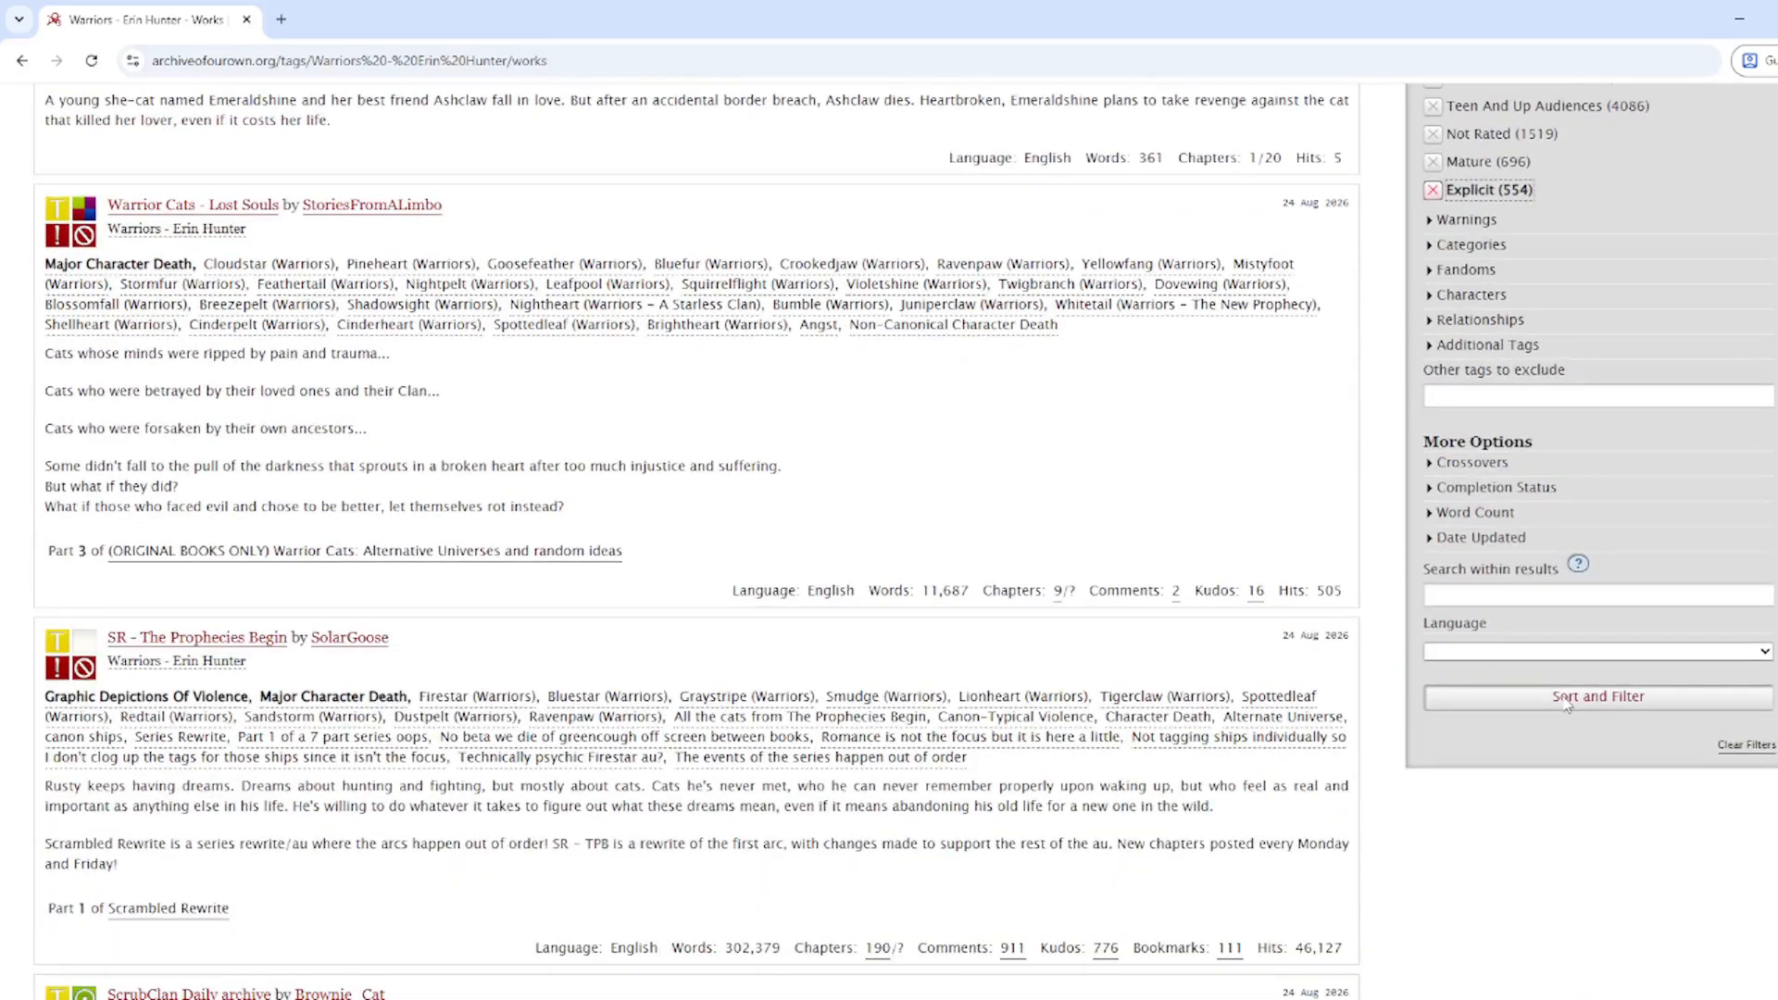
left_click(1565, 699)
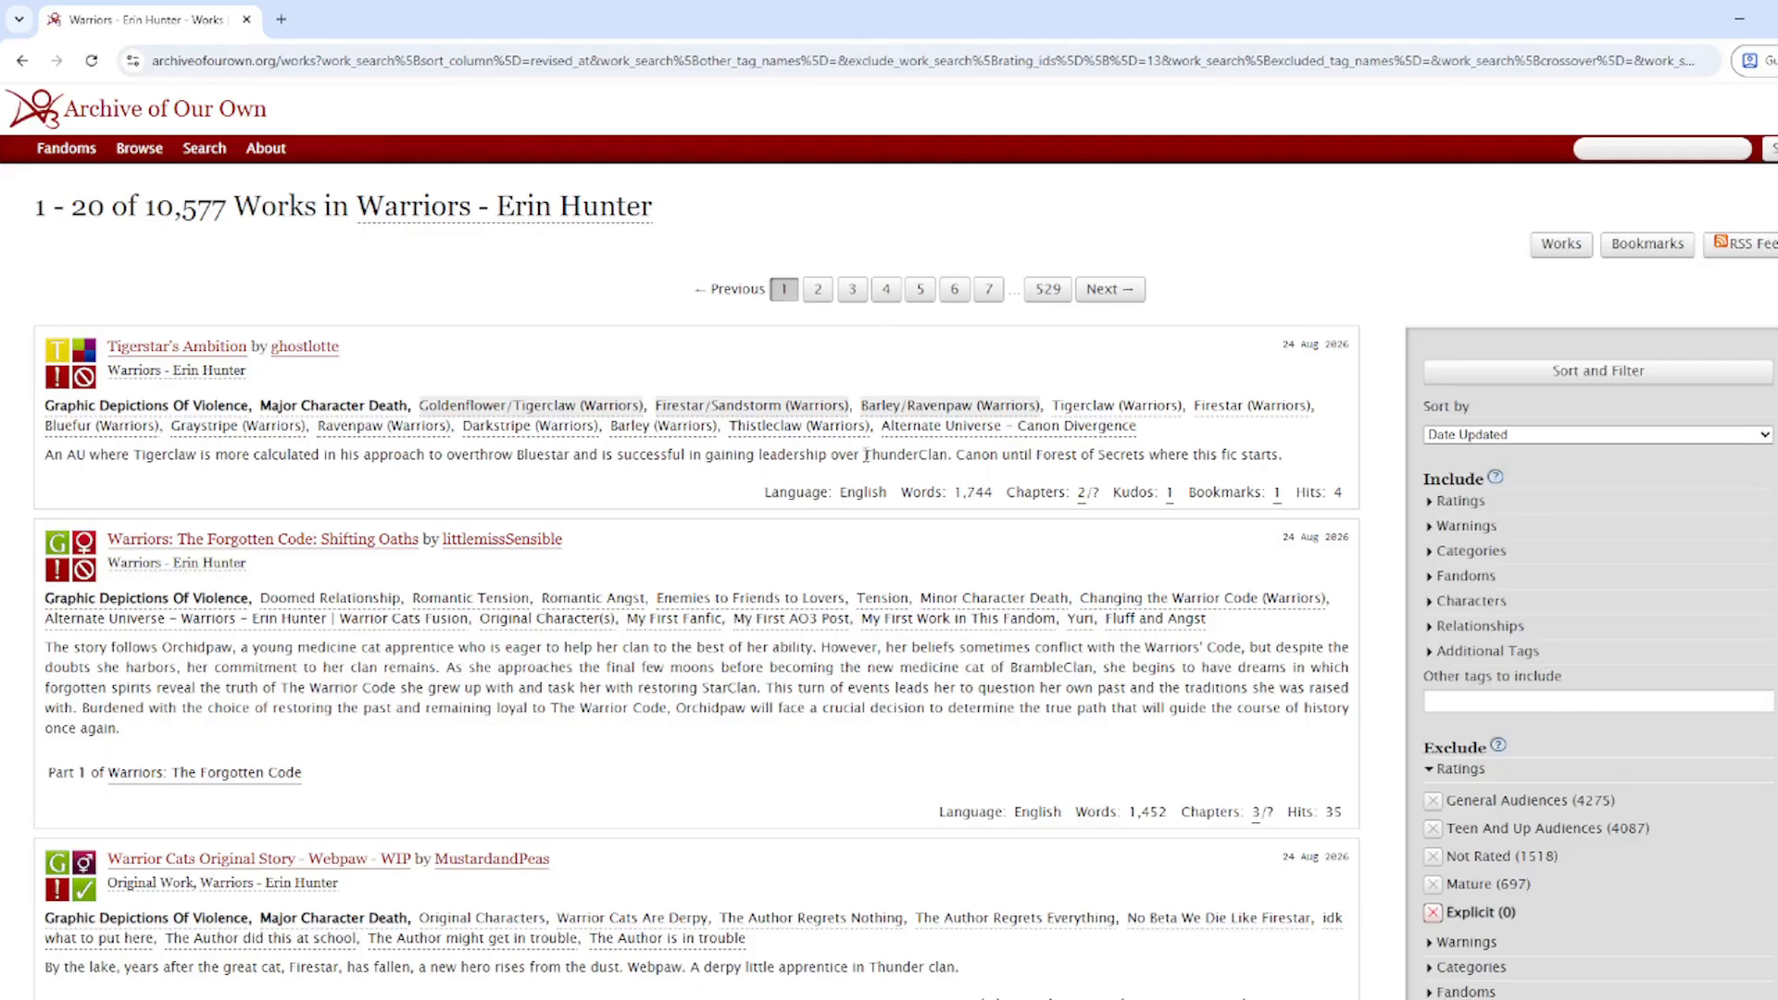
left_click(938, 72)
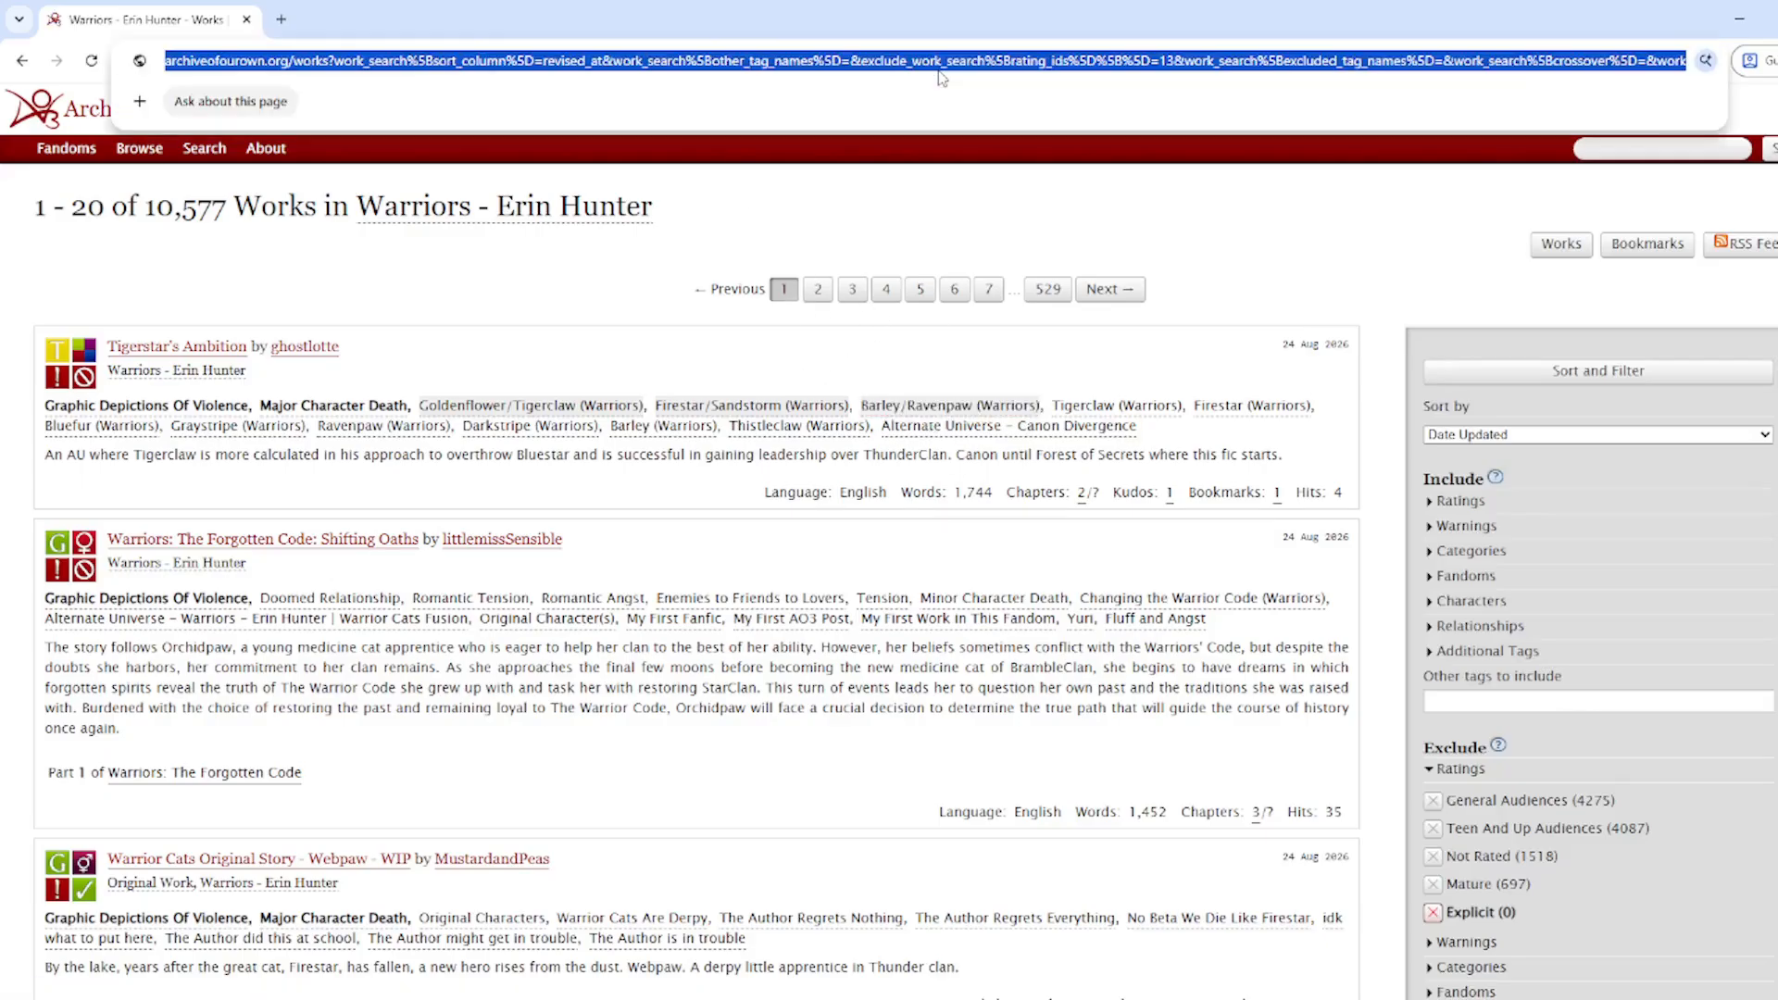
key("alt+Tab")
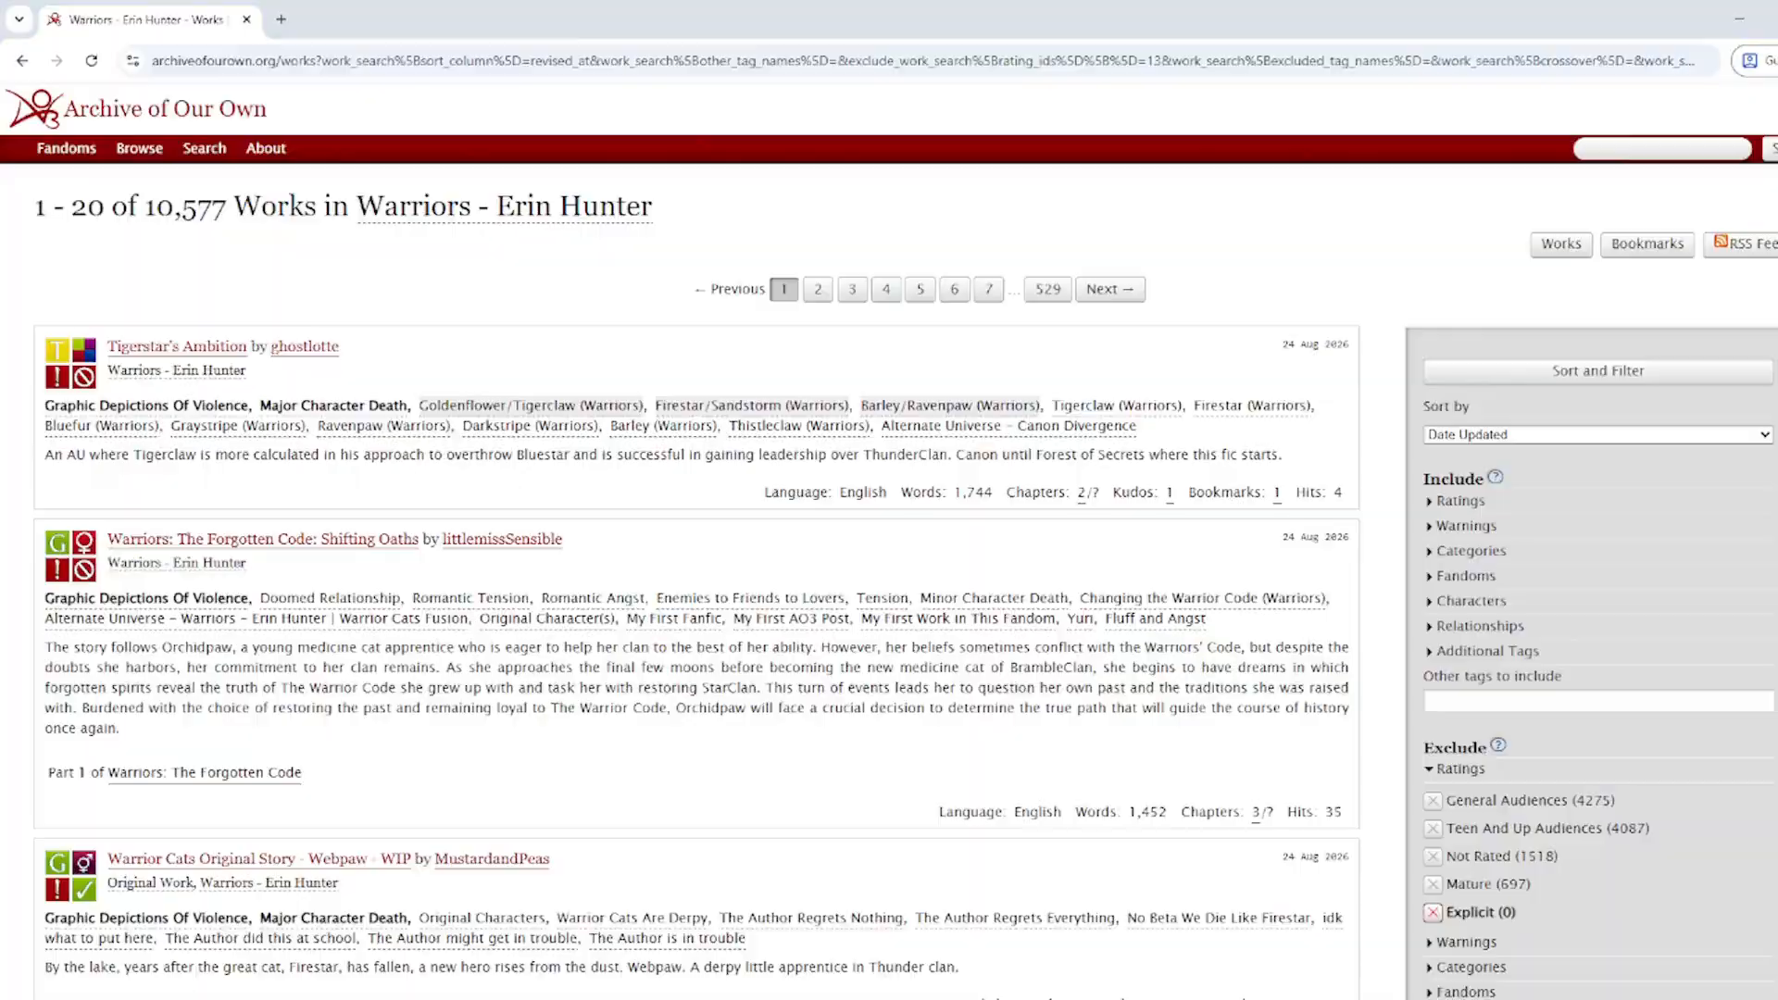
Step: Have FanFicFare collect story links from the second page of filtered AO3 results
left_click(1232, 61)
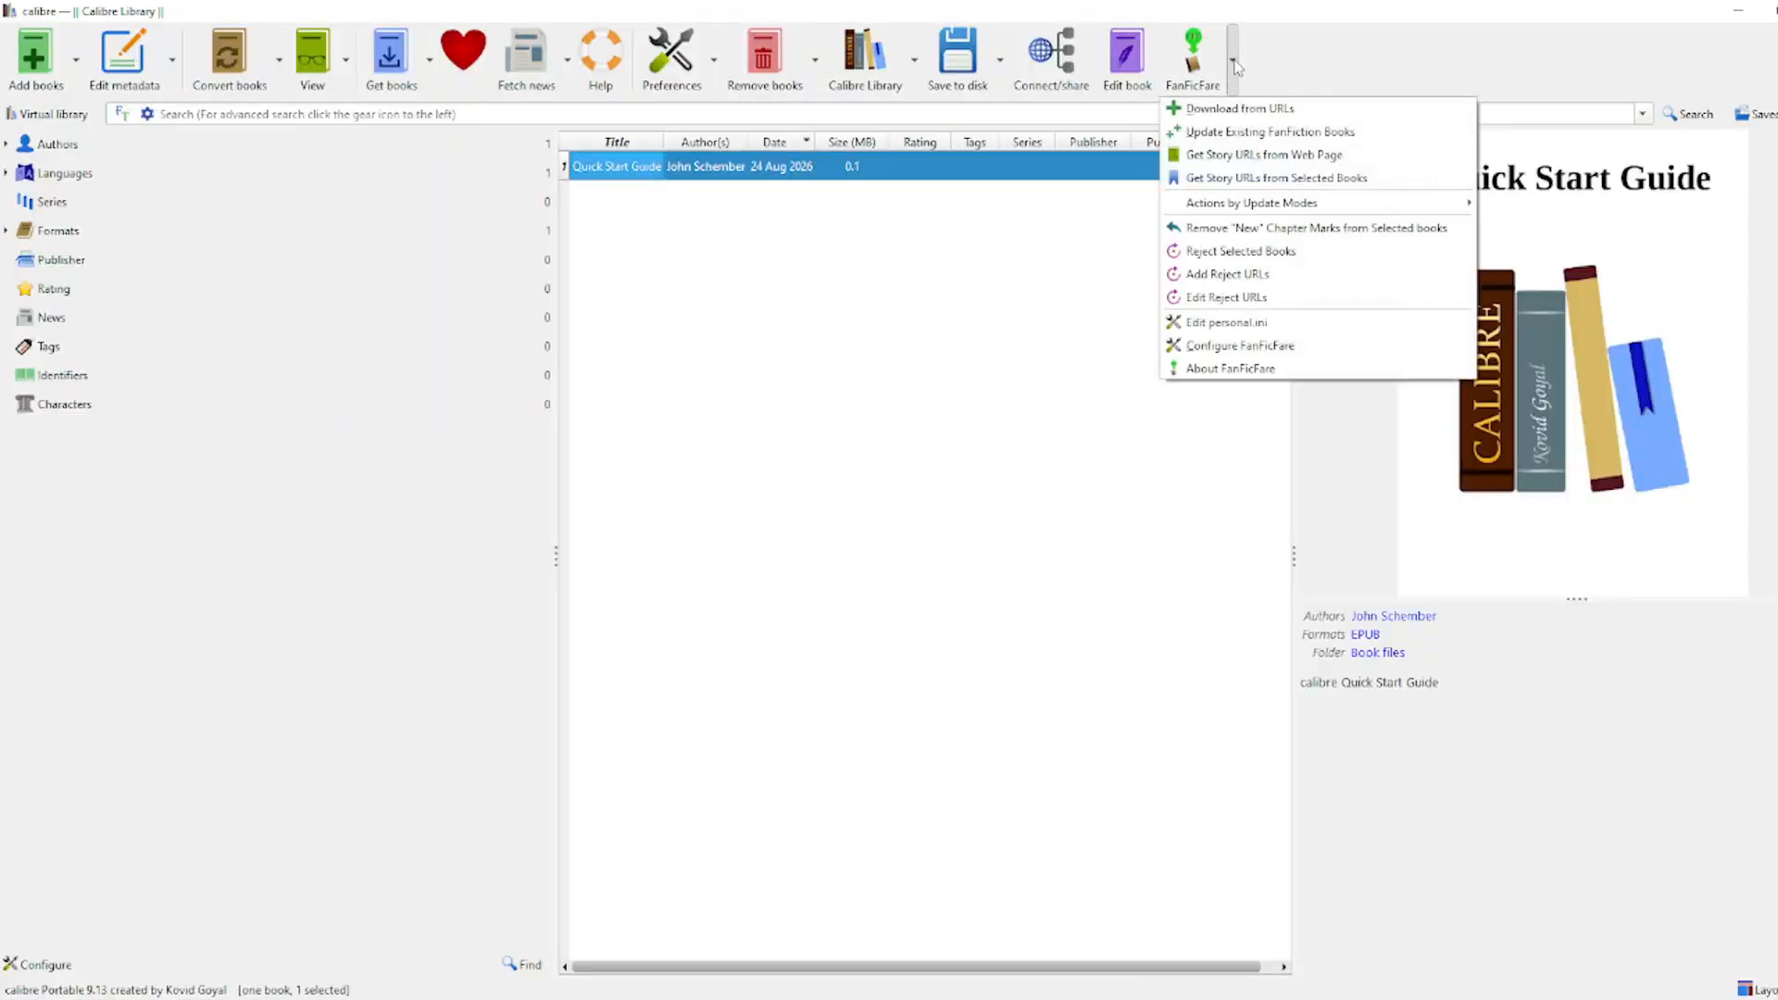
left_click(1254, 156)
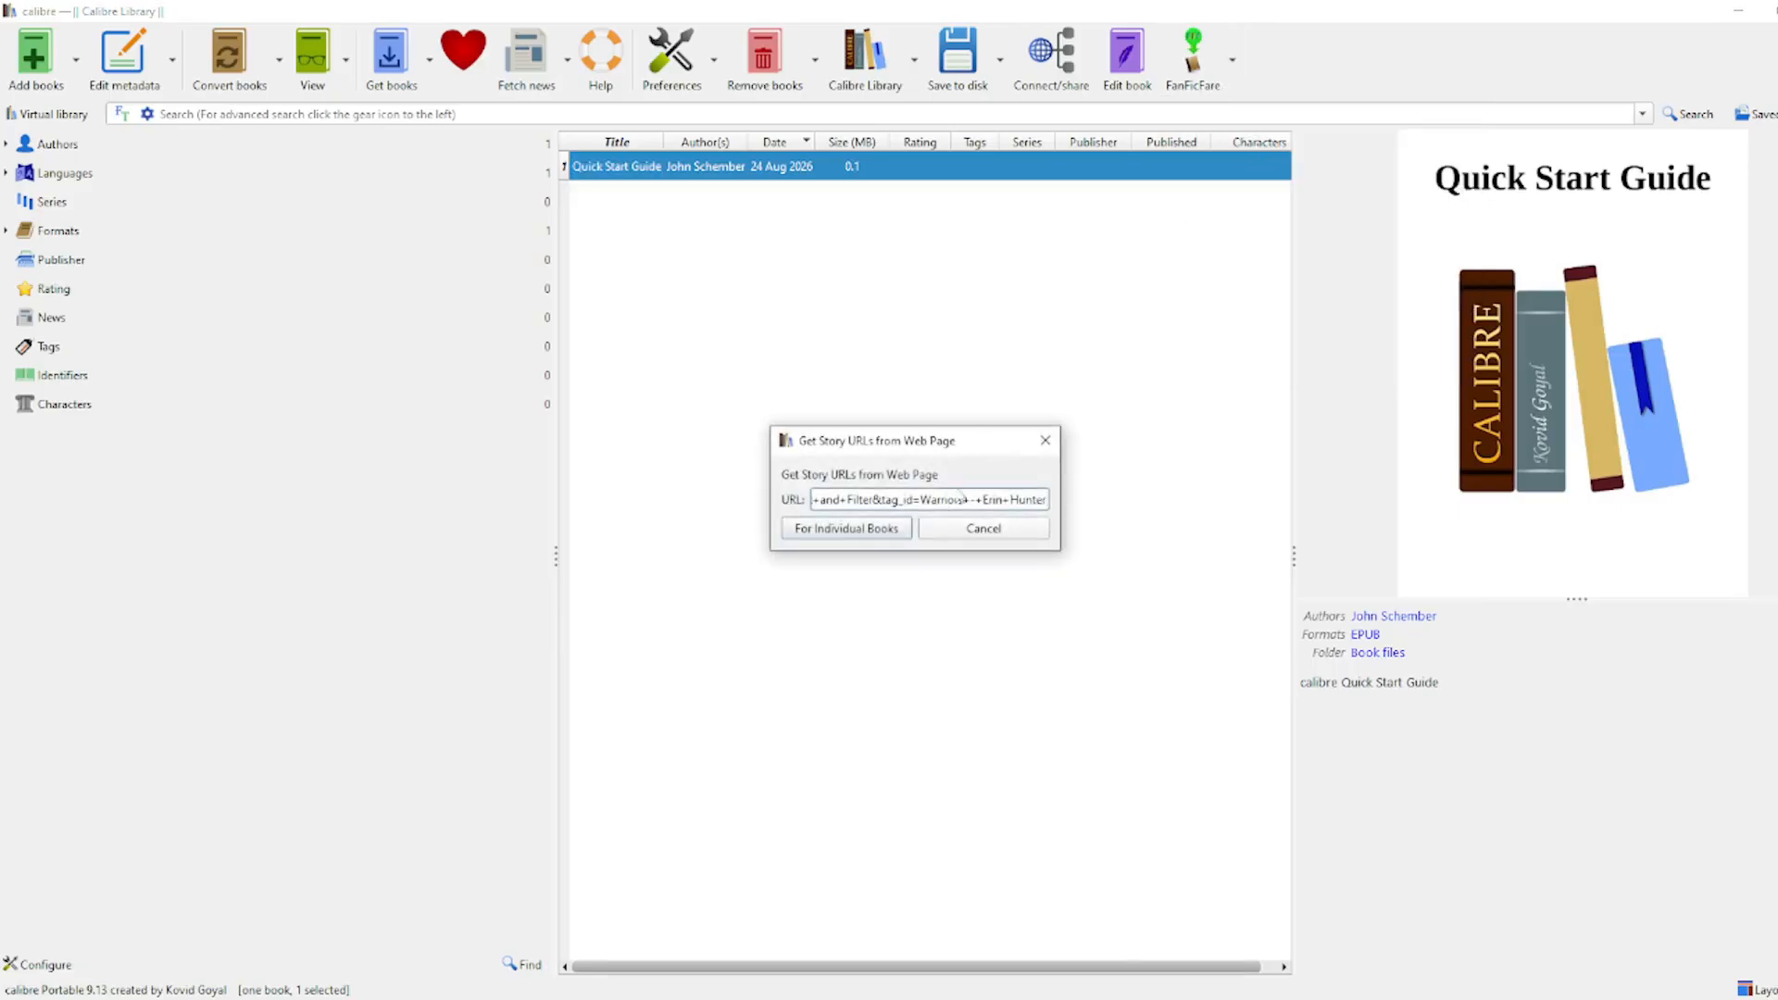
left_click(819, 535)
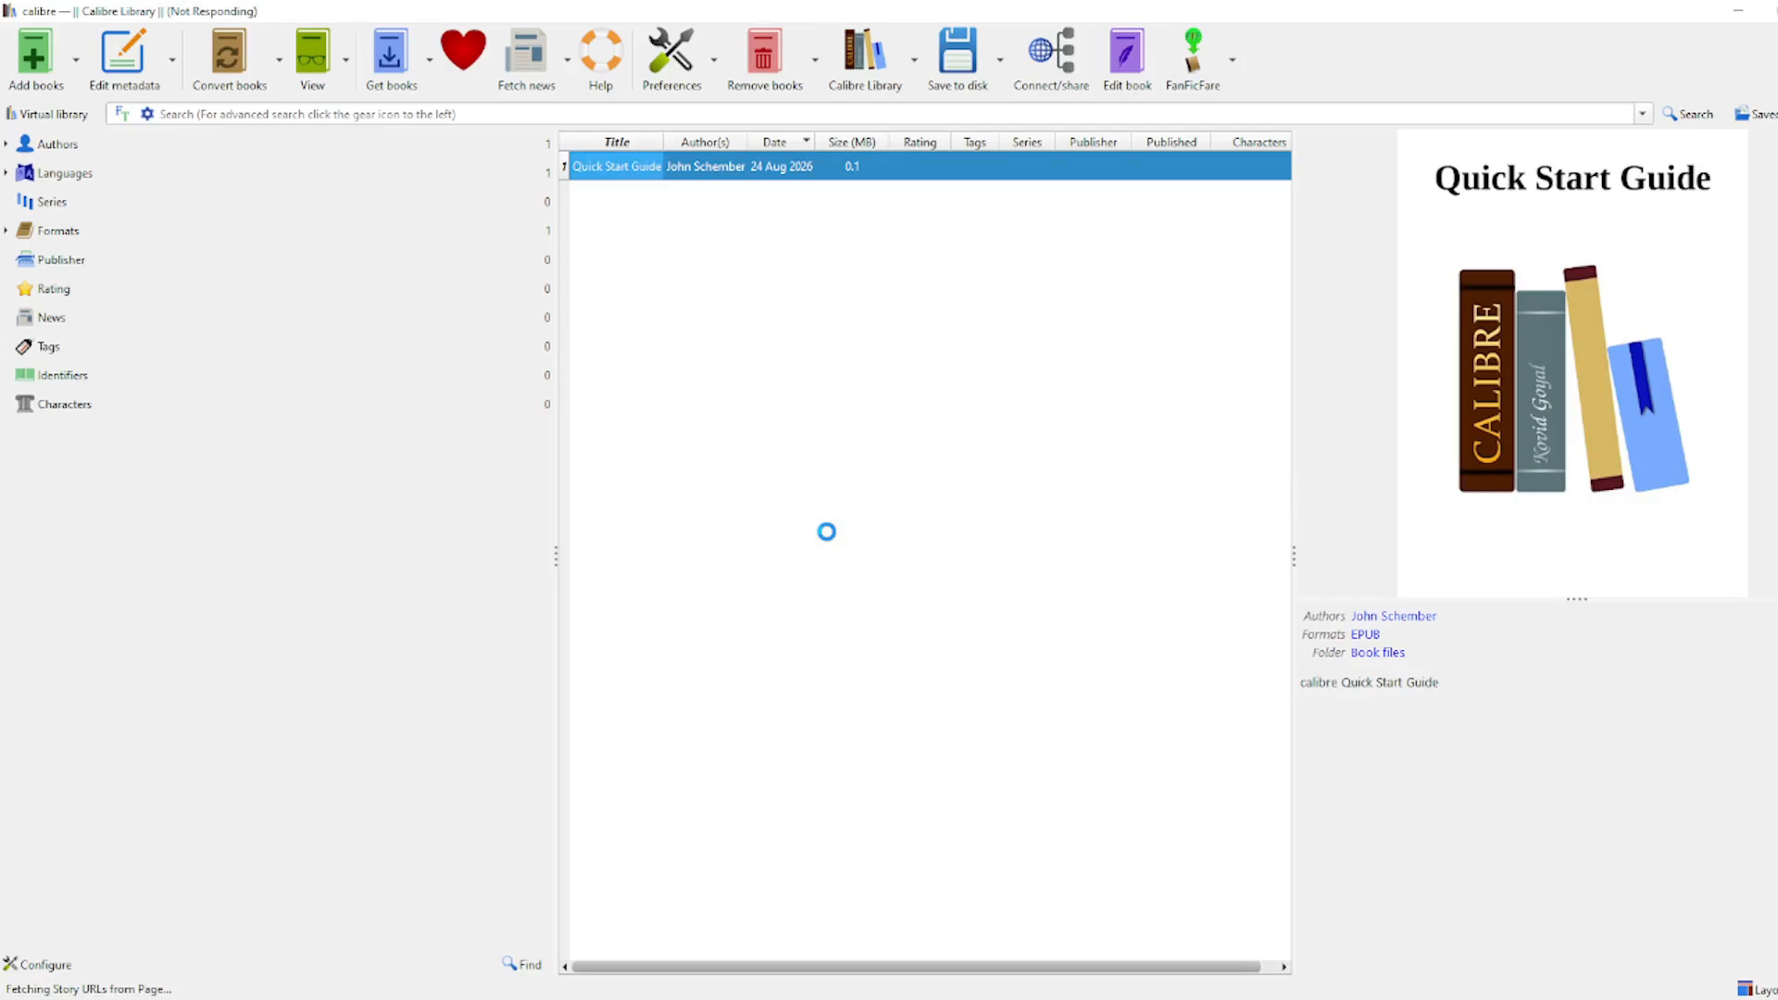
mouse_move(854, 568)
left_mouse_down()
mouse_move(1037, 568)
mouse_move(835, 568)
left_mouse_up()
mouse_move(1041, 435)
left_mouse_down()
mouse_move(1040, 503)
mouse_move(1041, 441)
left_mouse_up()
left_click_drag(880, 568, 1023, 569)
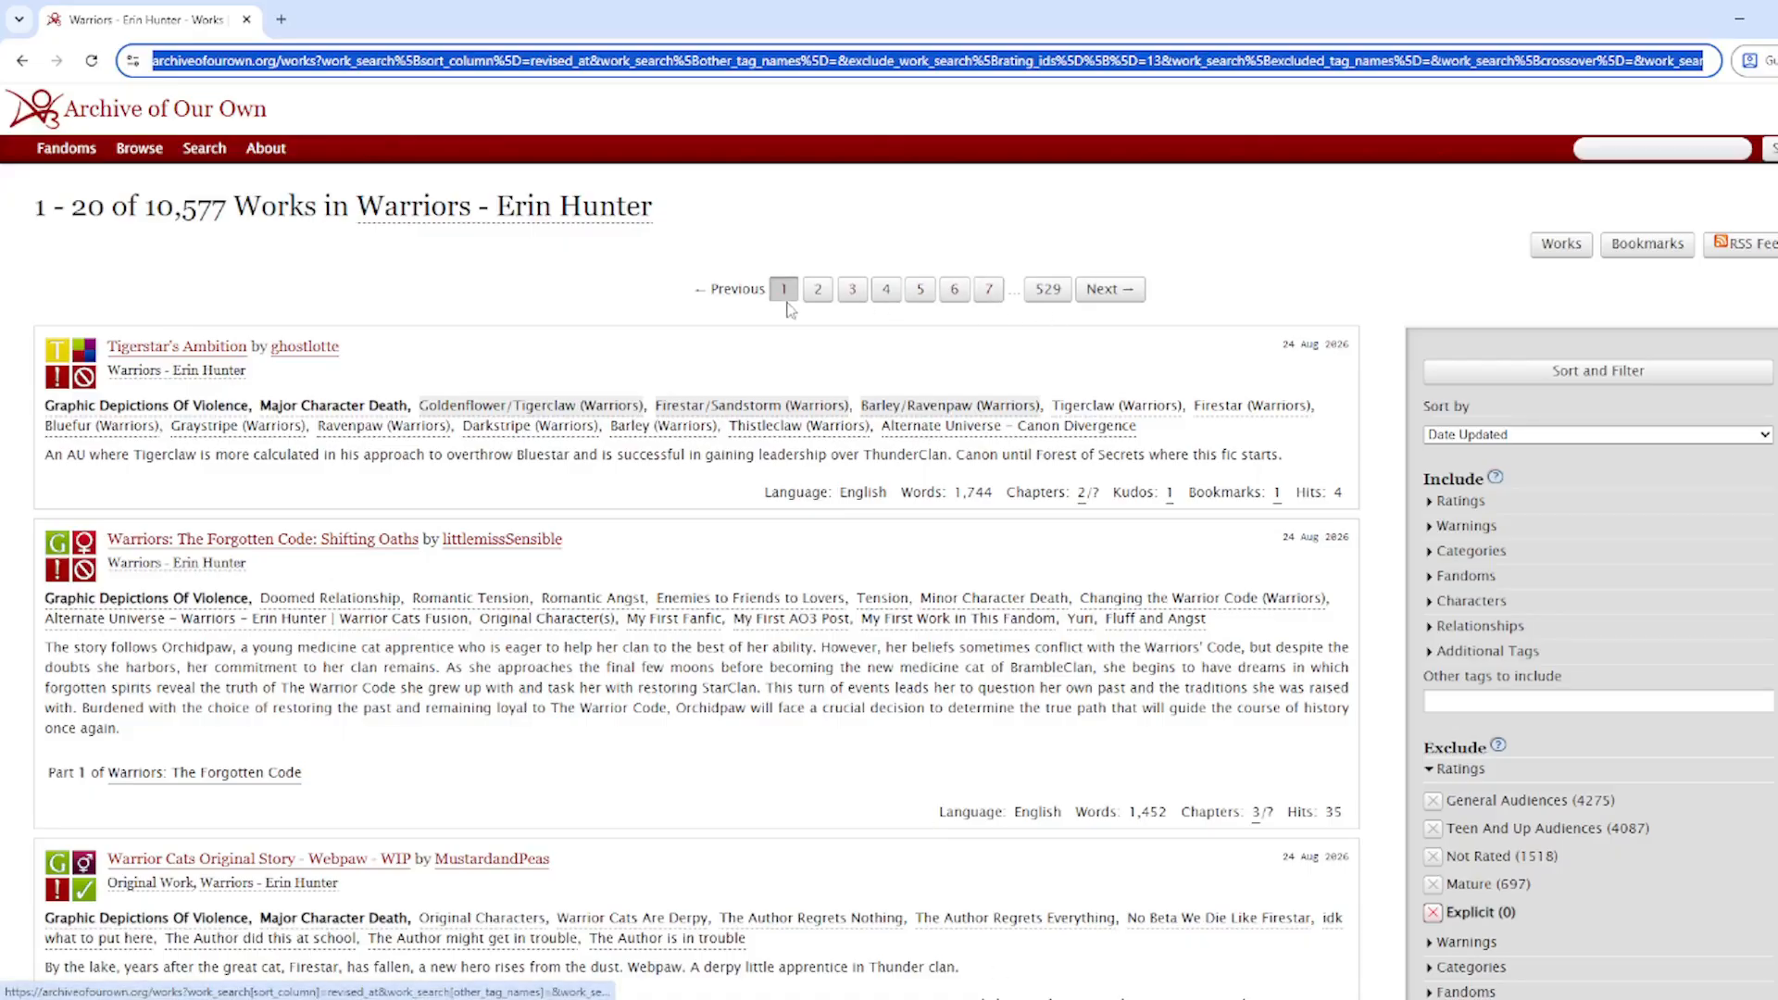
left_click(815, 291)
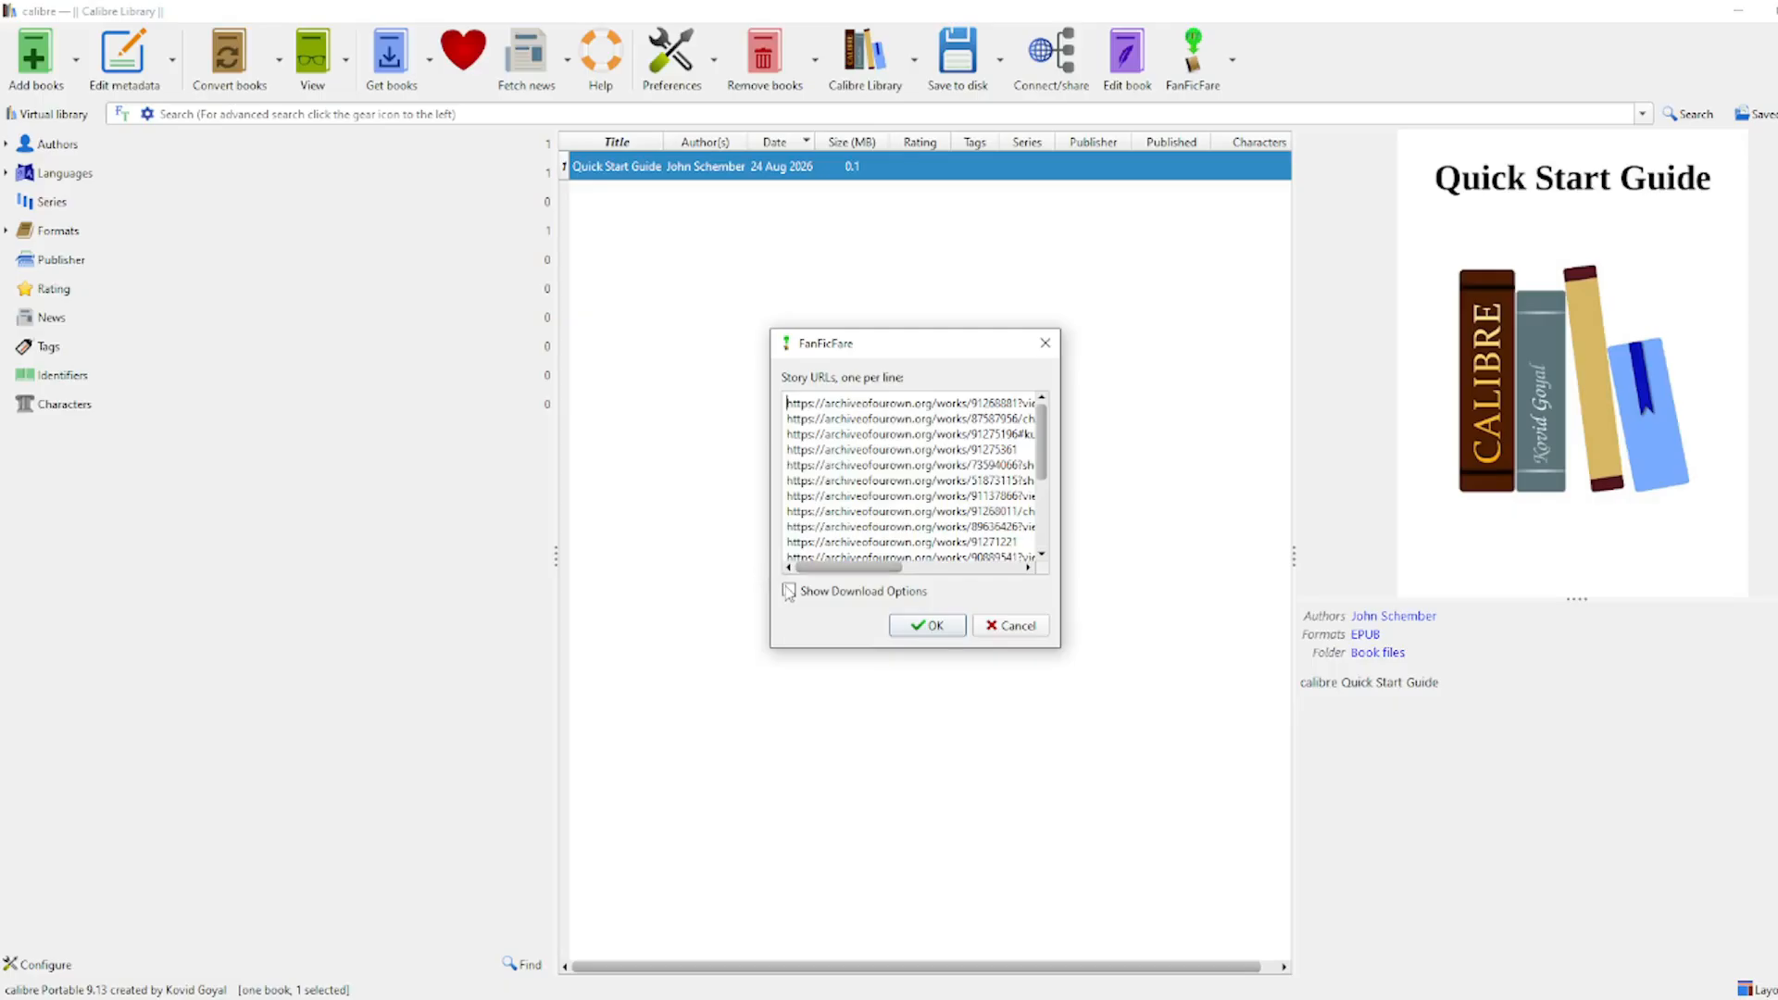
Step: Turn off Update Calibre Metadata and start downloading the 20 listed stories
left_click(788, 591)
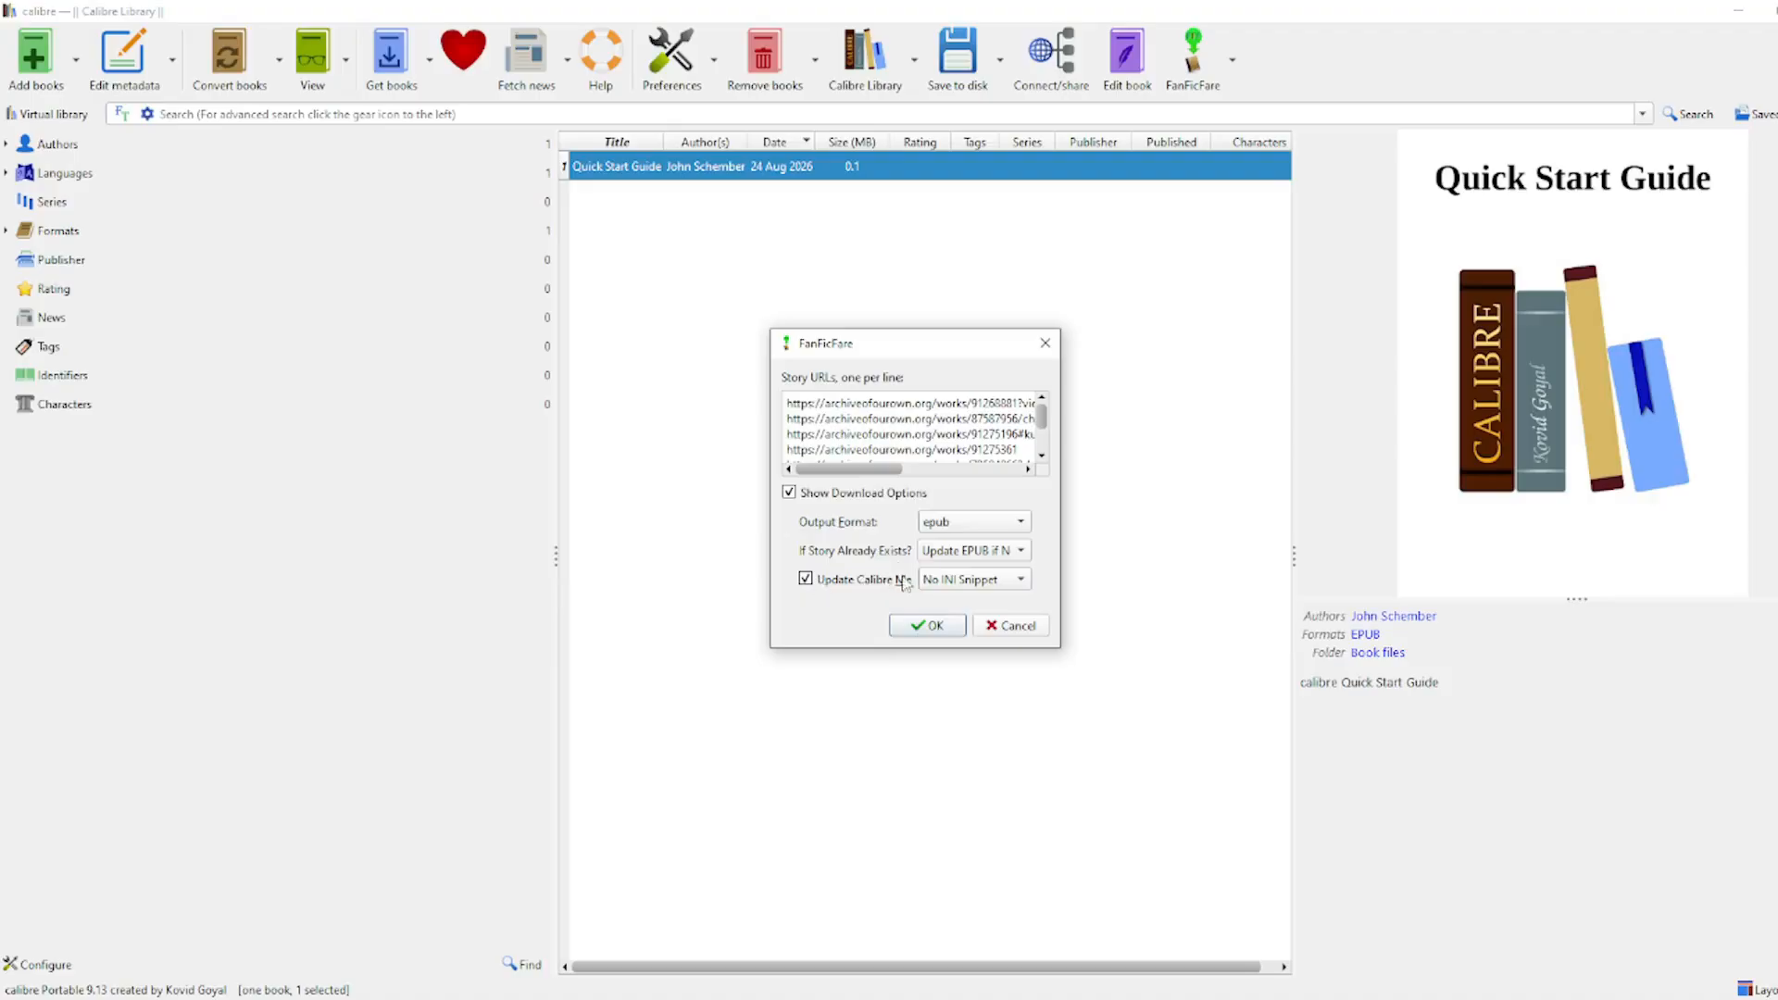
left_click(894, 584)
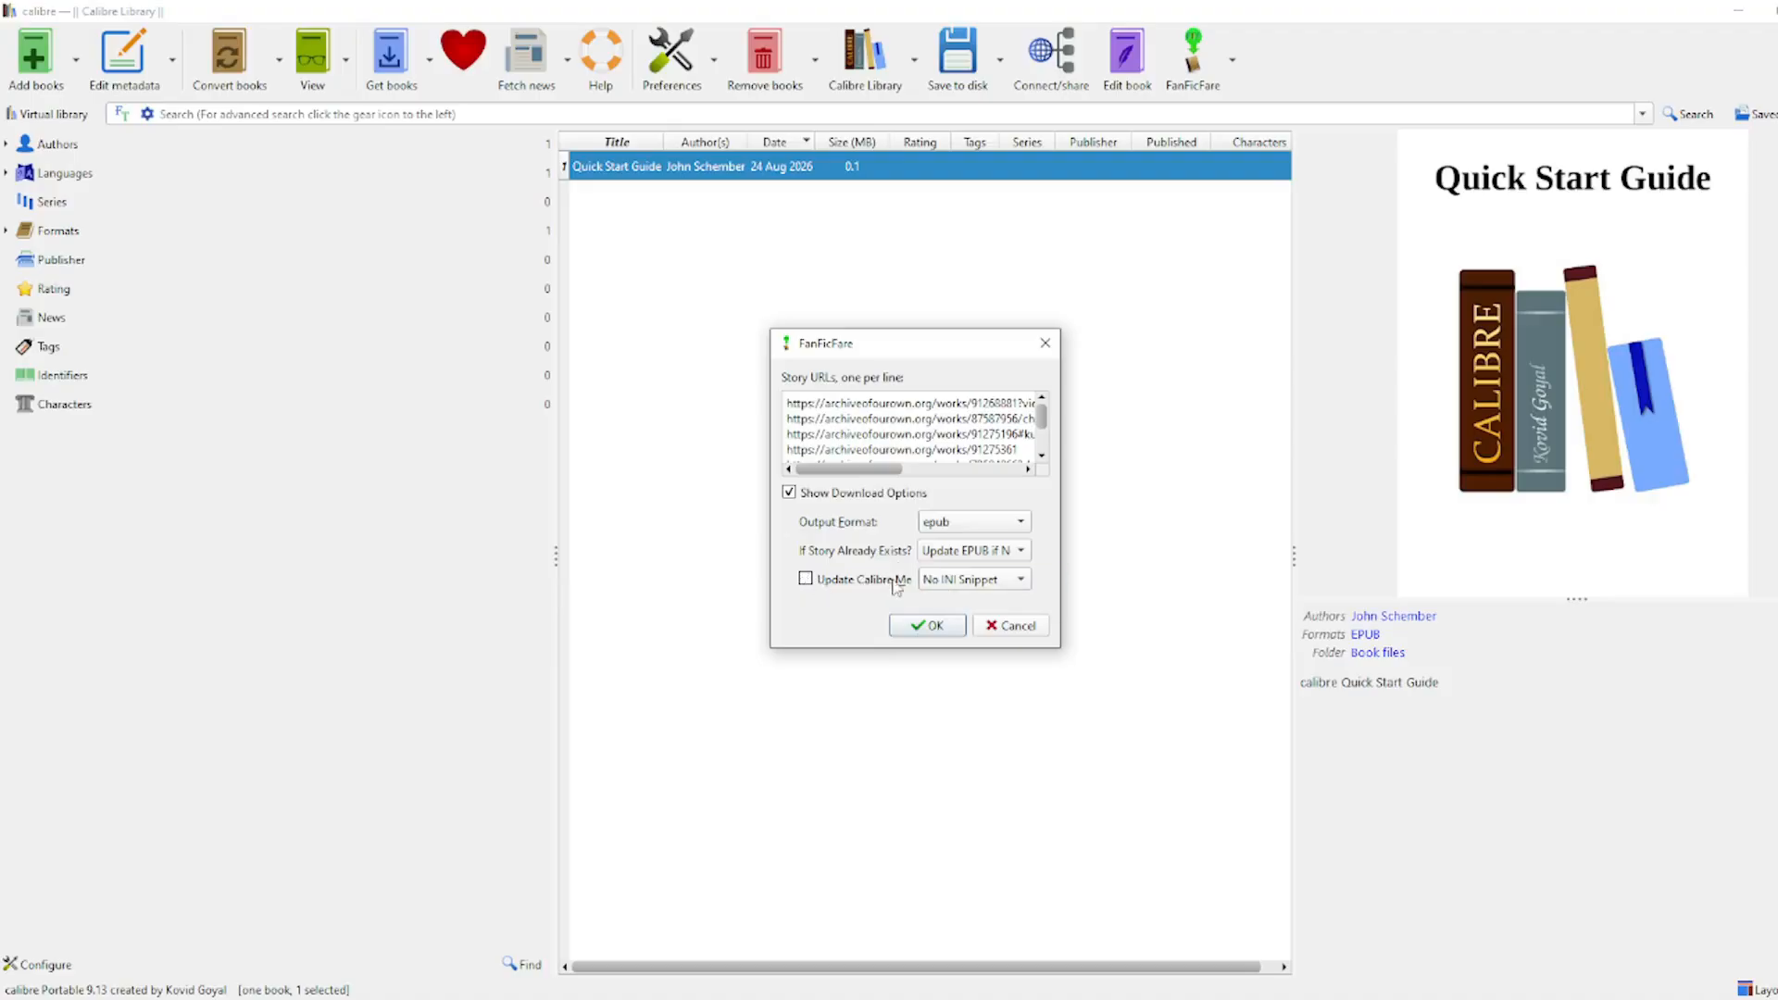
left_click(860, 496)
left_click(927, 627)
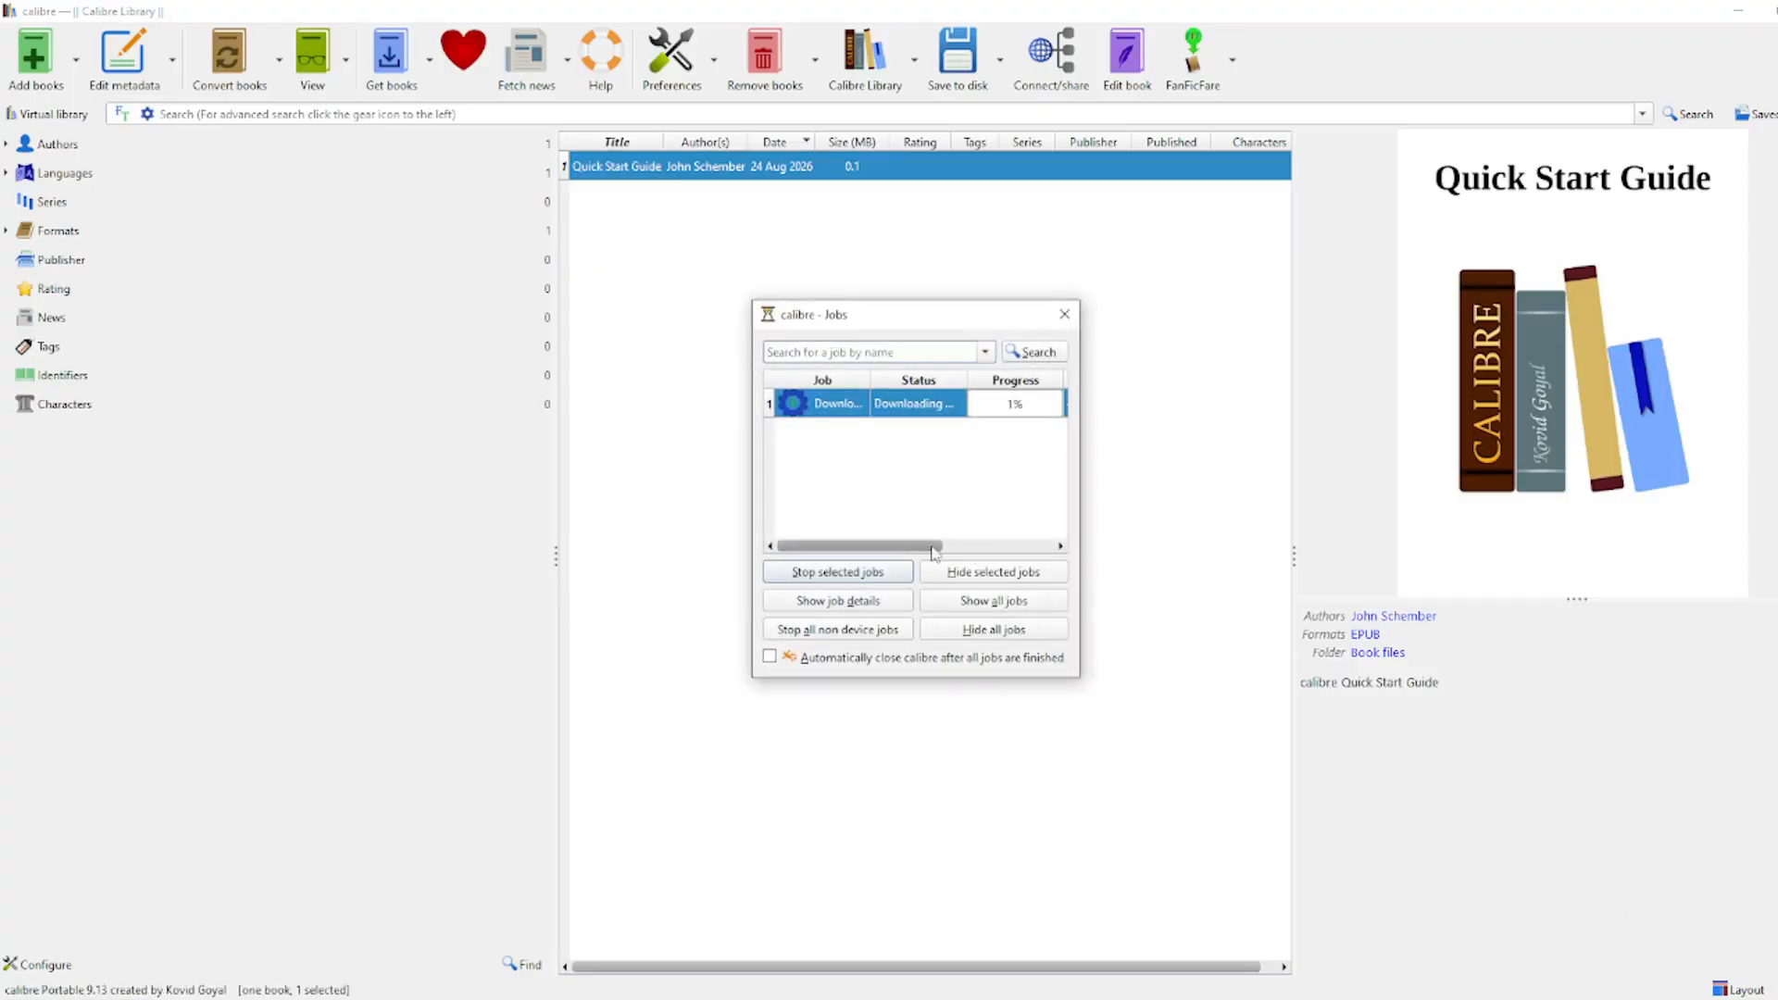
Step: Wait until the FanFicFare job finishes all 20 stories at 100%, then close the Jobs list
mouse_move(942, 546)
left_mouse_down()
mouse_move(1027, 546)
mouse_move(971, 547)
left_mouse_up()
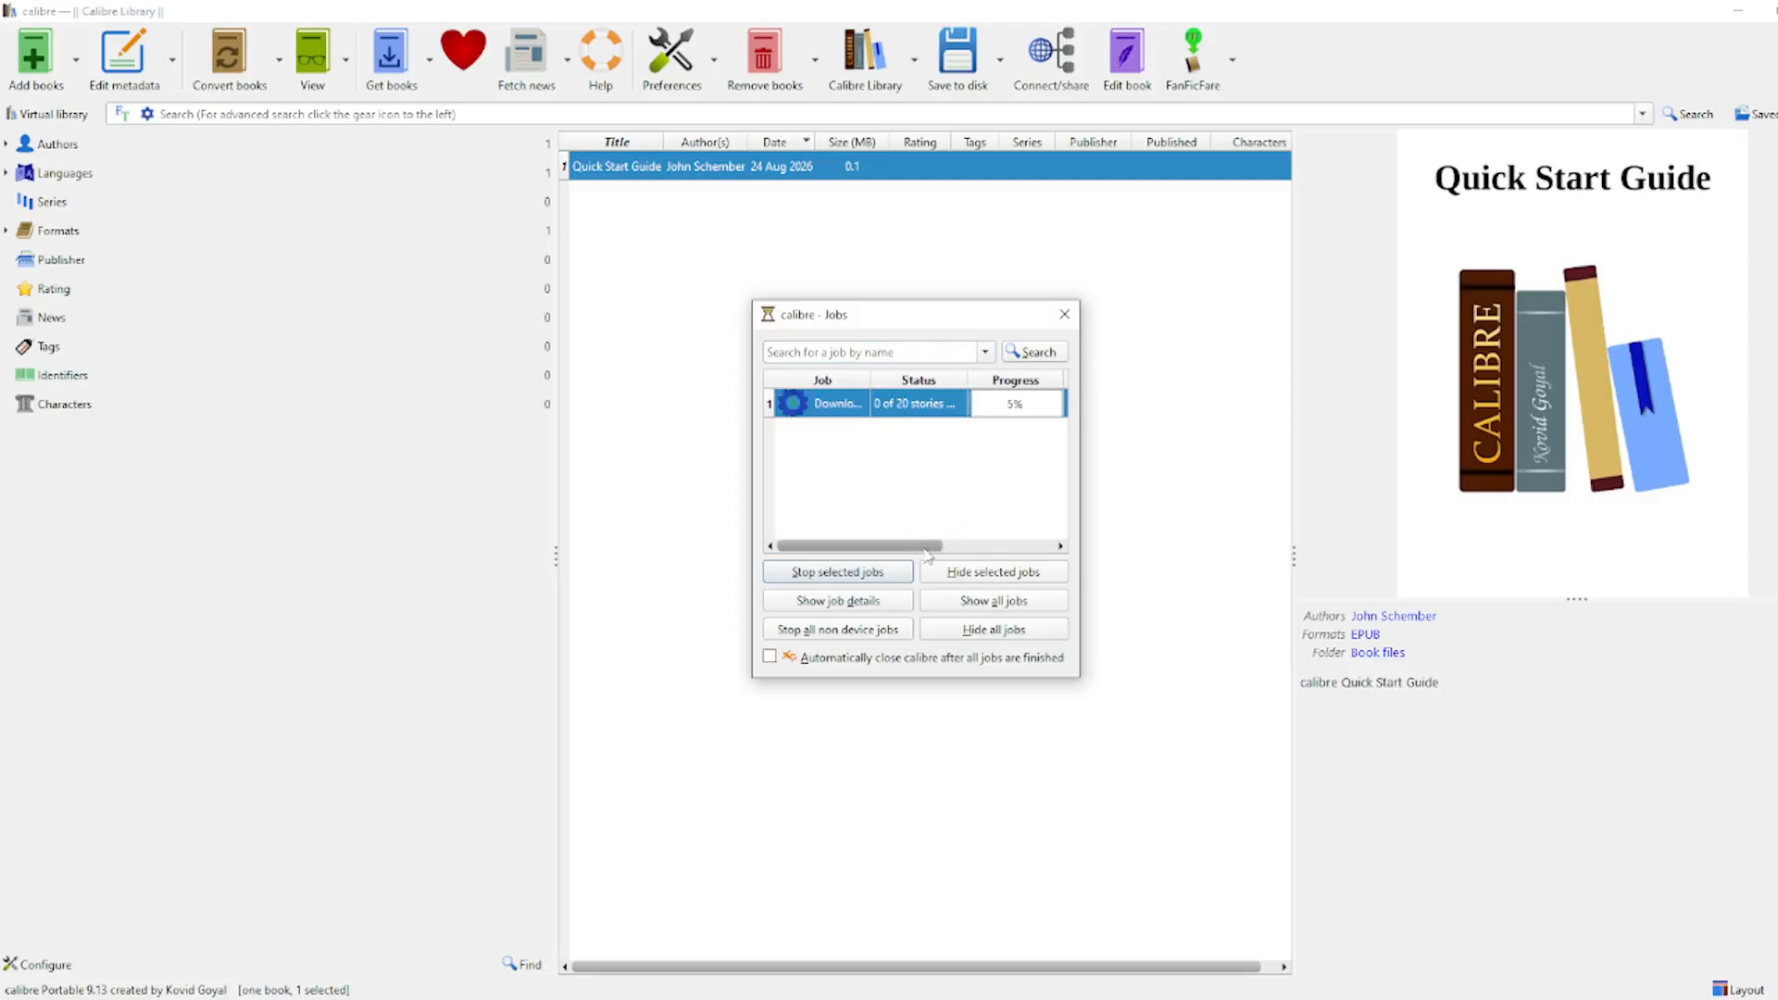
left_click_drag(924, 546, 1017, 547)
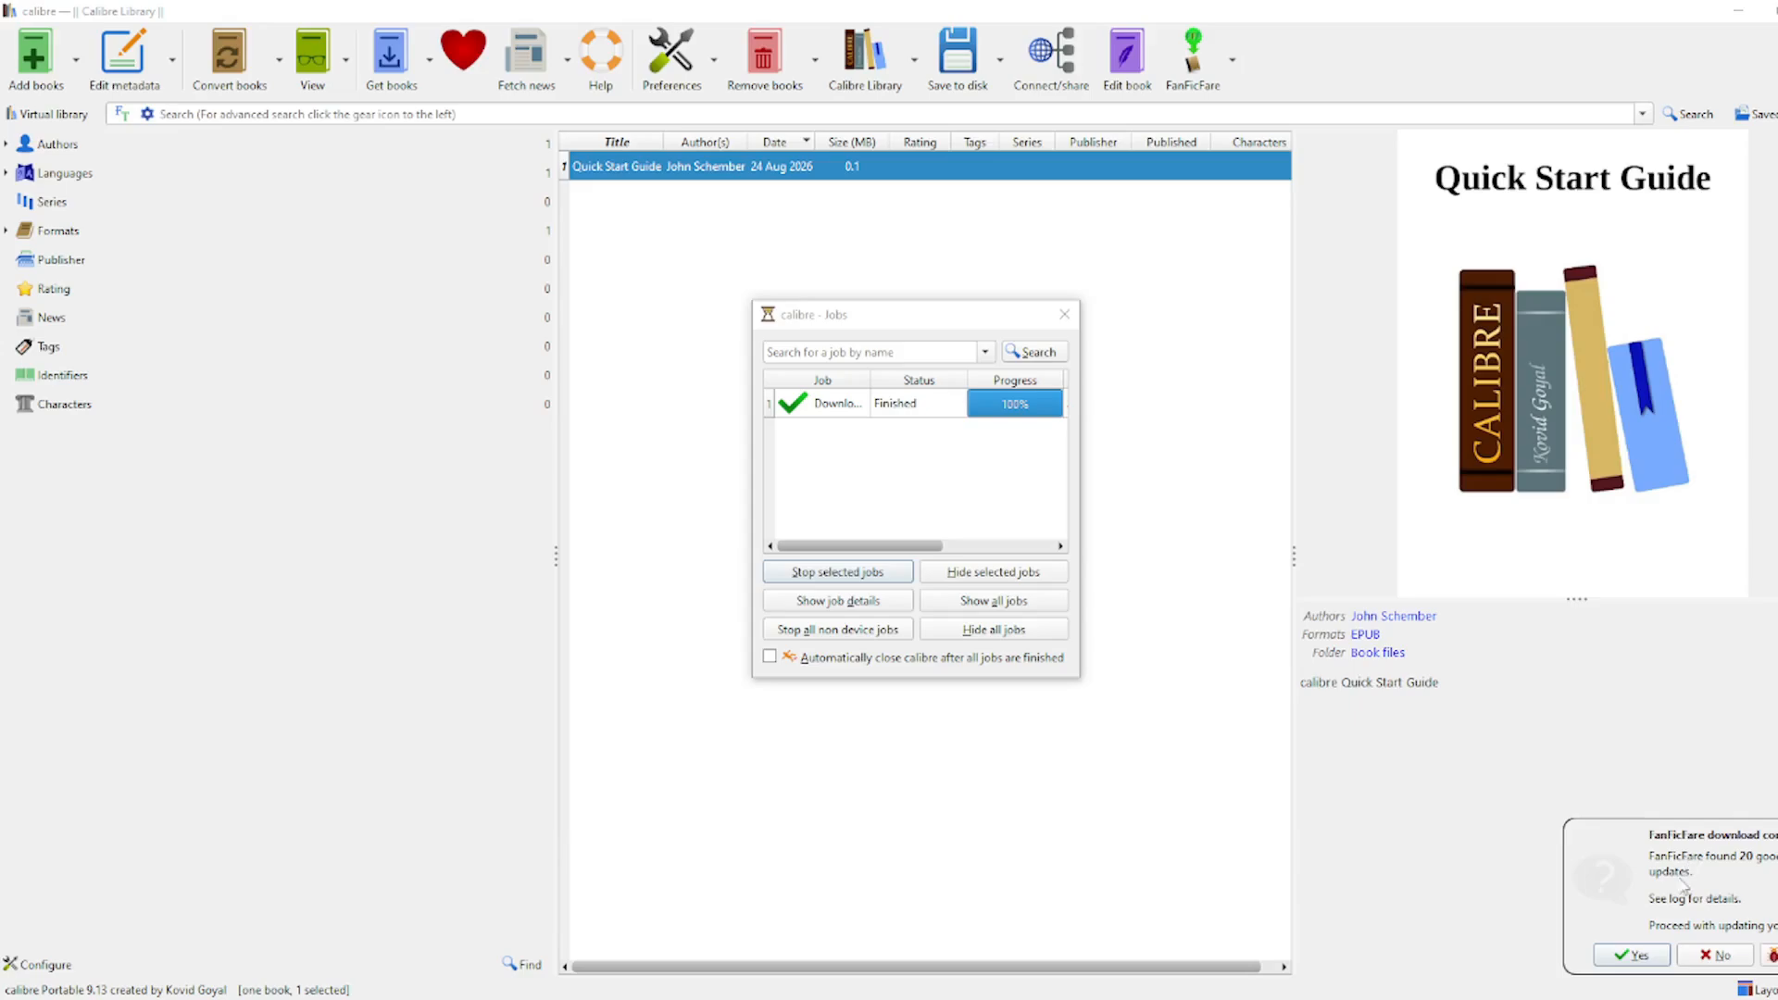
left_click(1064, 315)
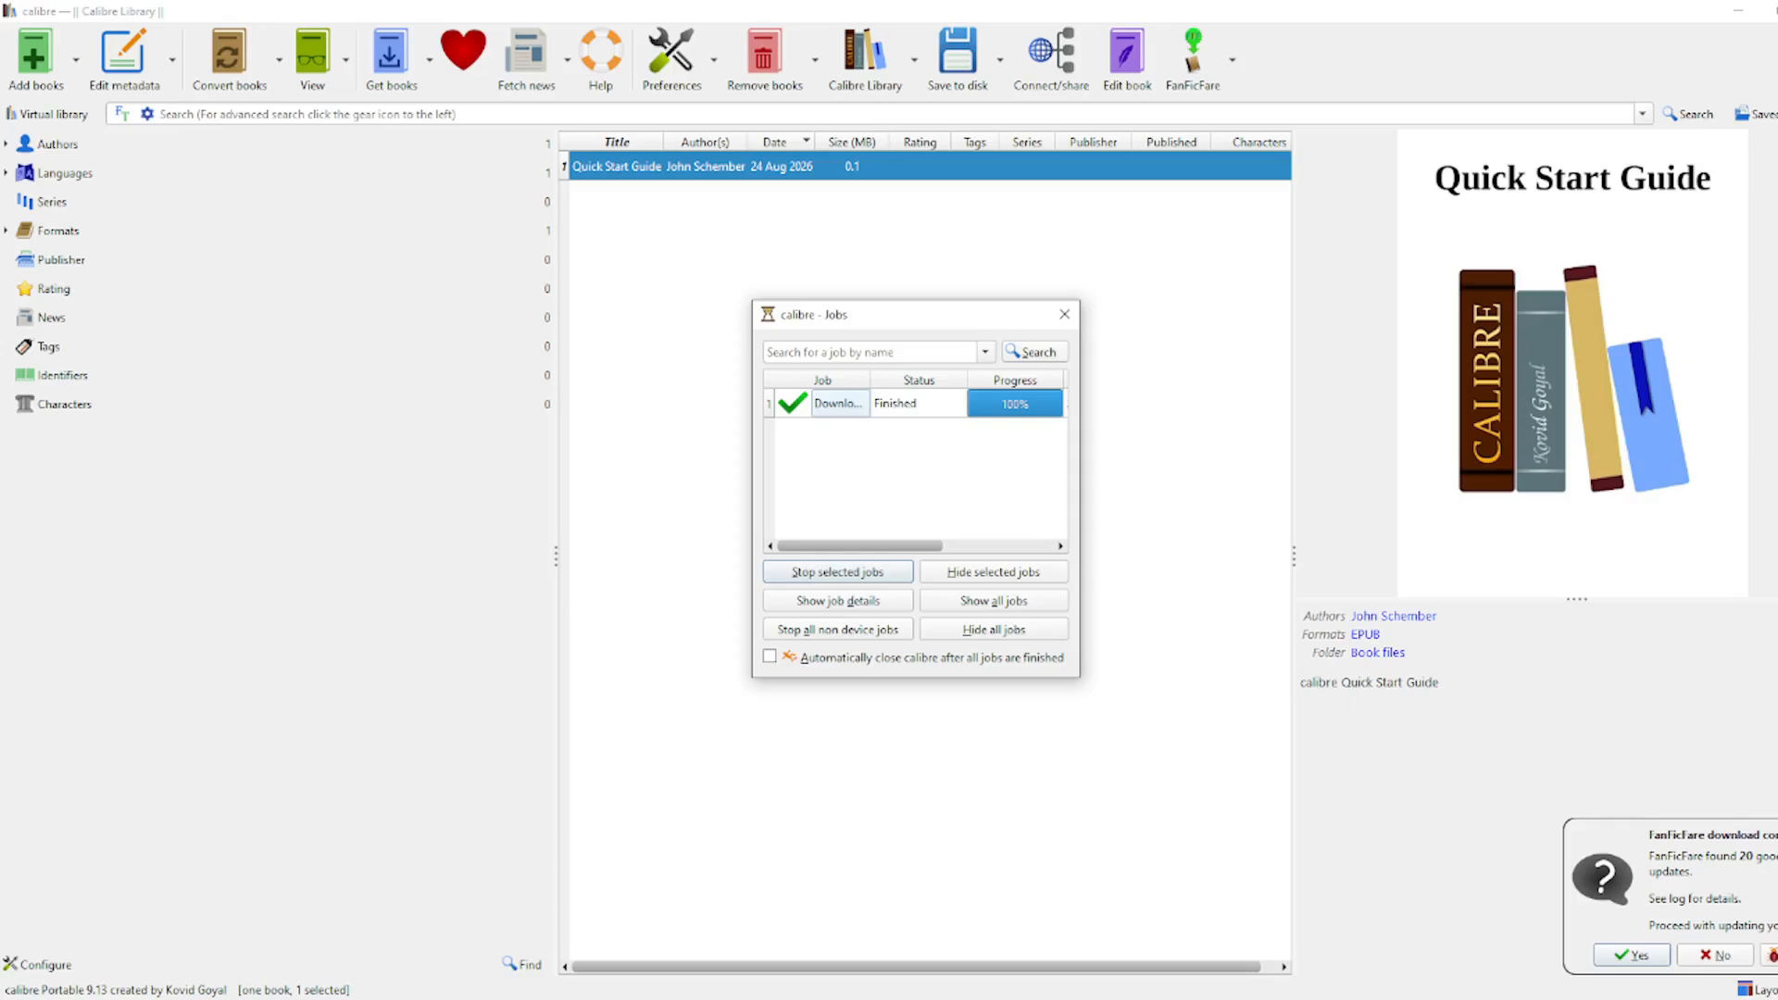
Step: Review the FanFicFare log of the 20 found stories, then approve adding them to the library
left_click(1773, 955)
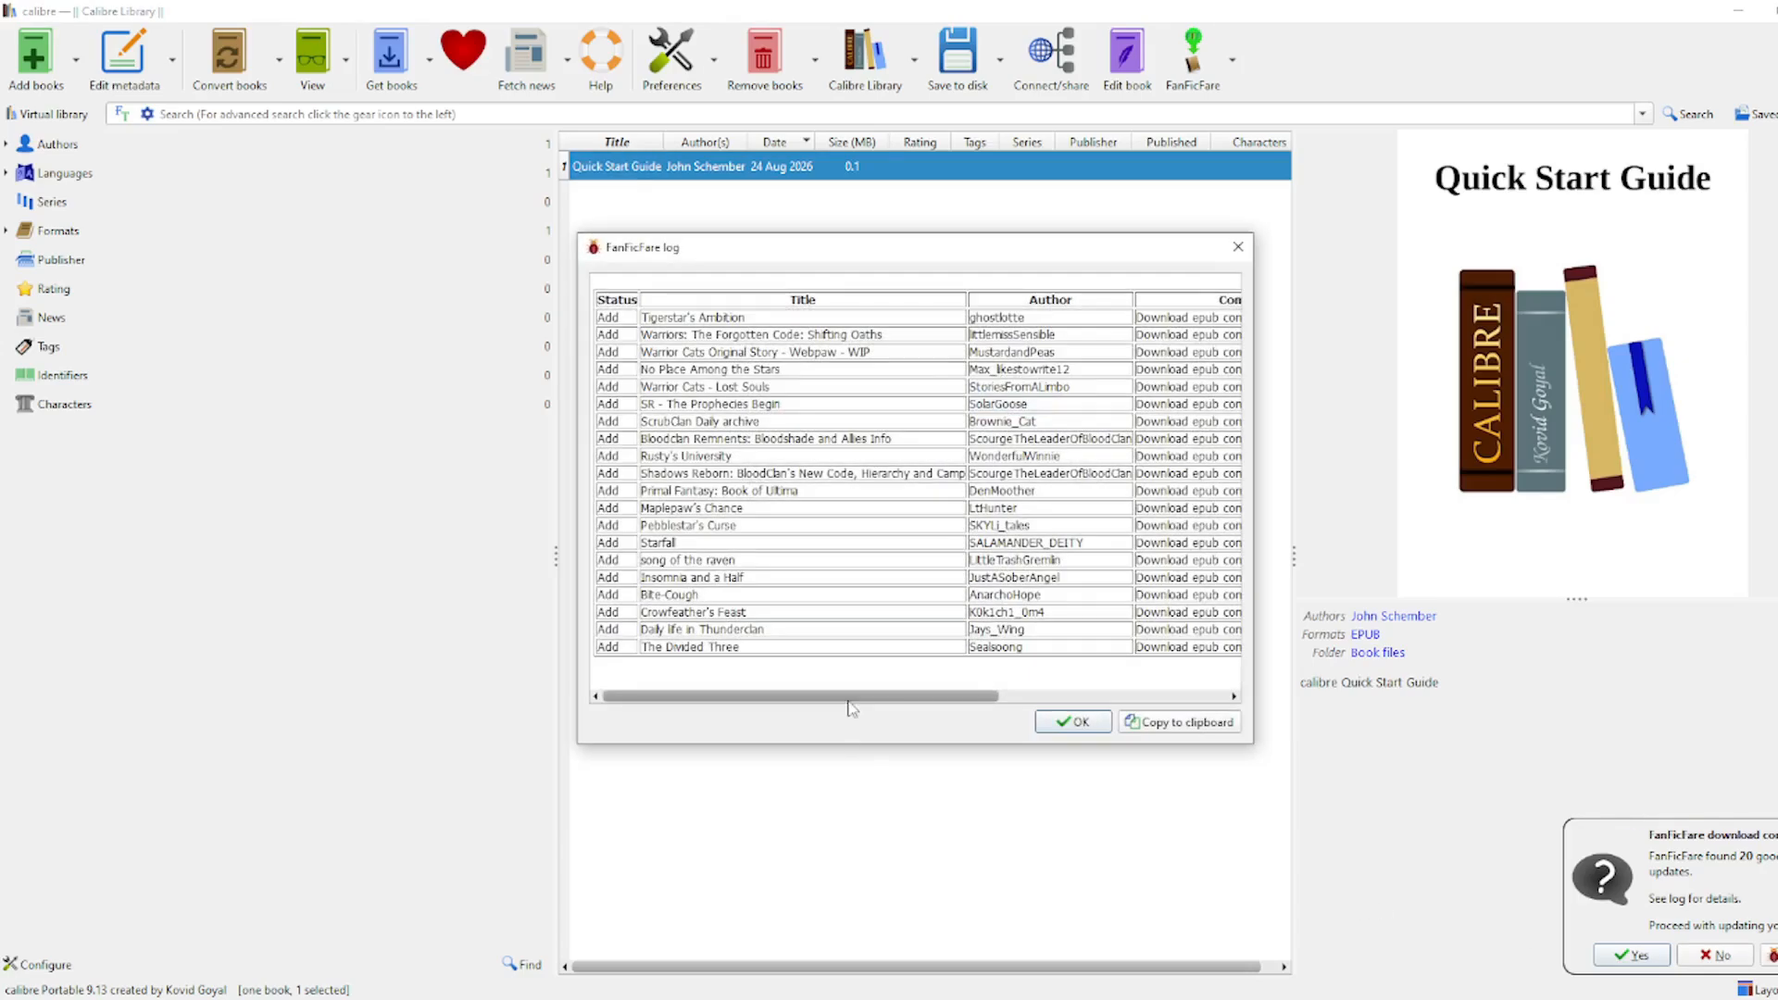
left_click_drag(845, 704, 1102, 709)
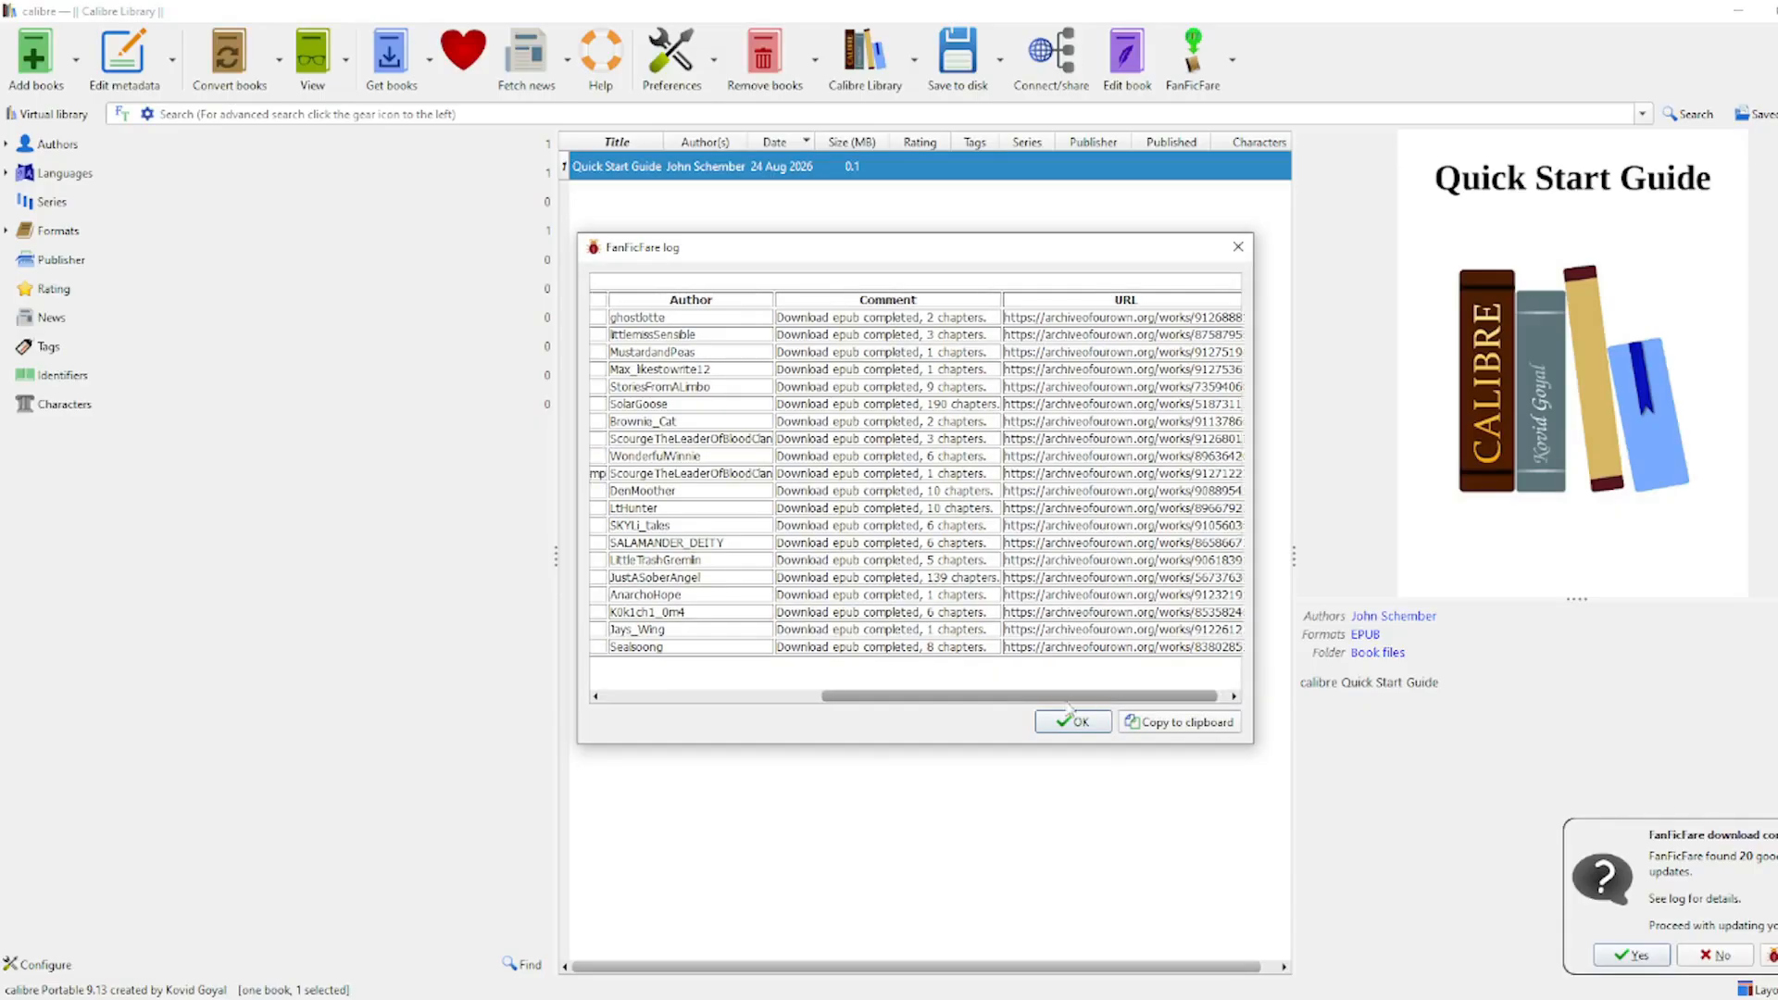
left_click(1074, 723)
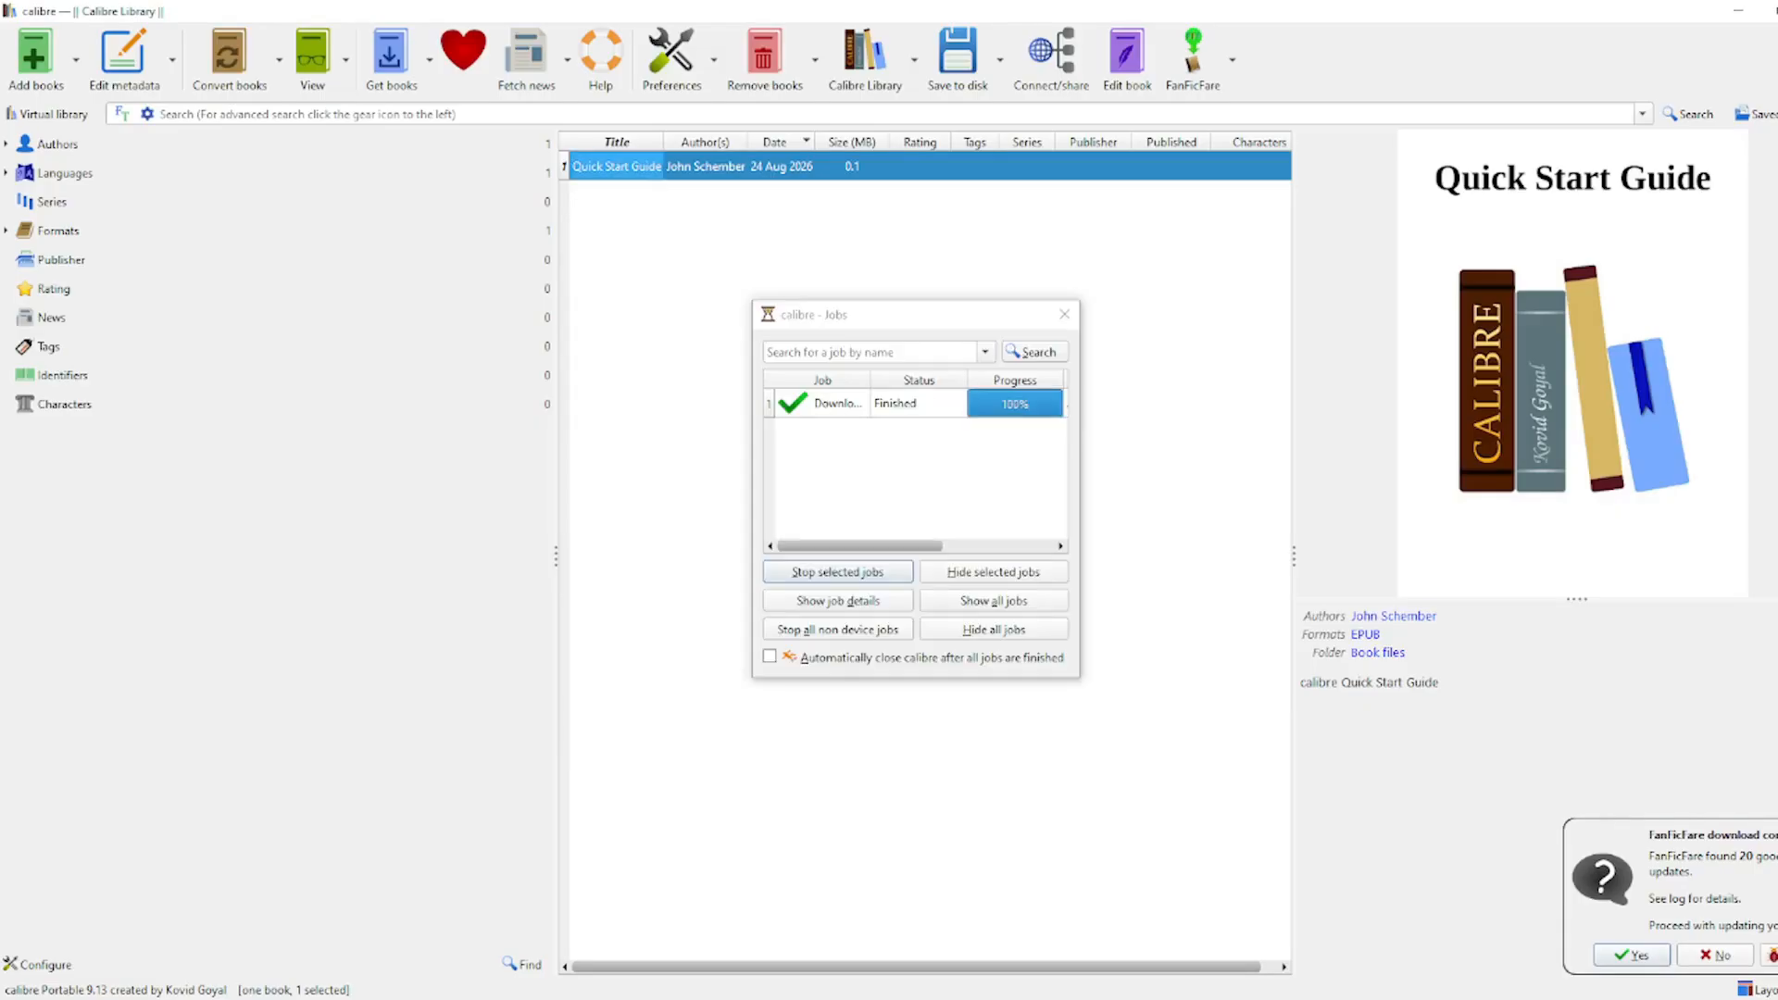
left_click(1772, 955)
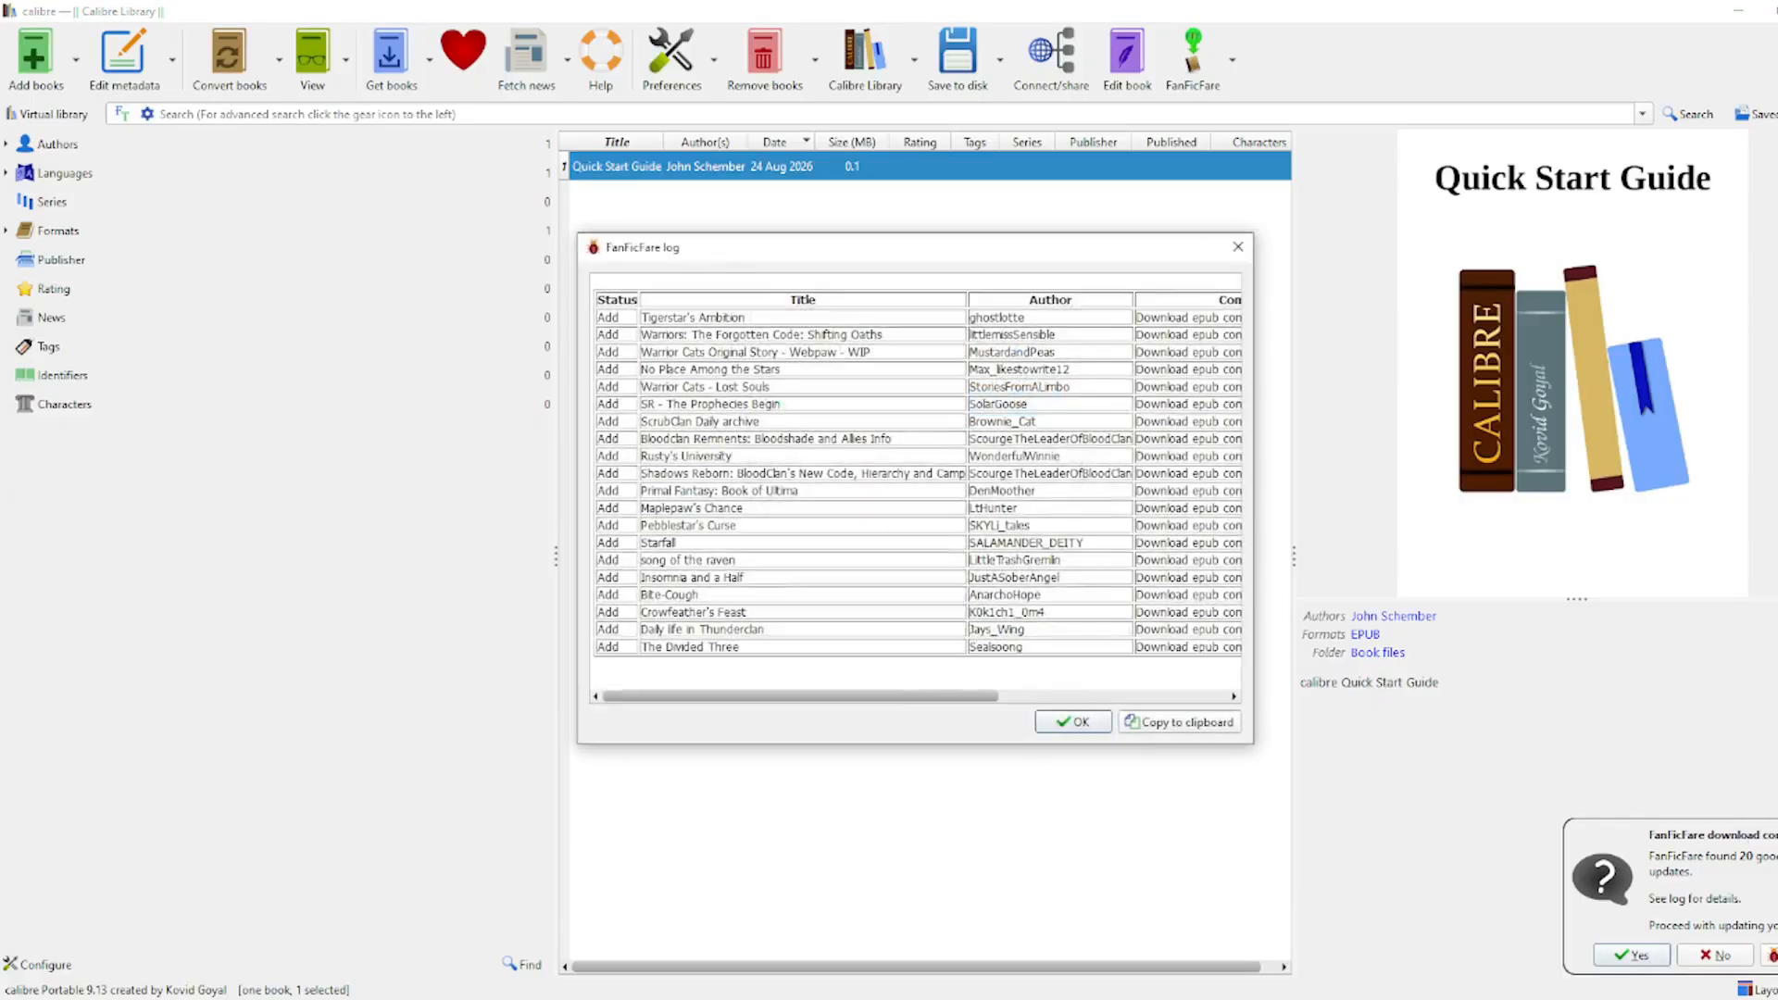
mouse_move(898, 696)
left_mouse_down()
mouse_move(1138, 701)
mouse_move(895, 702)
left_mouse_up()
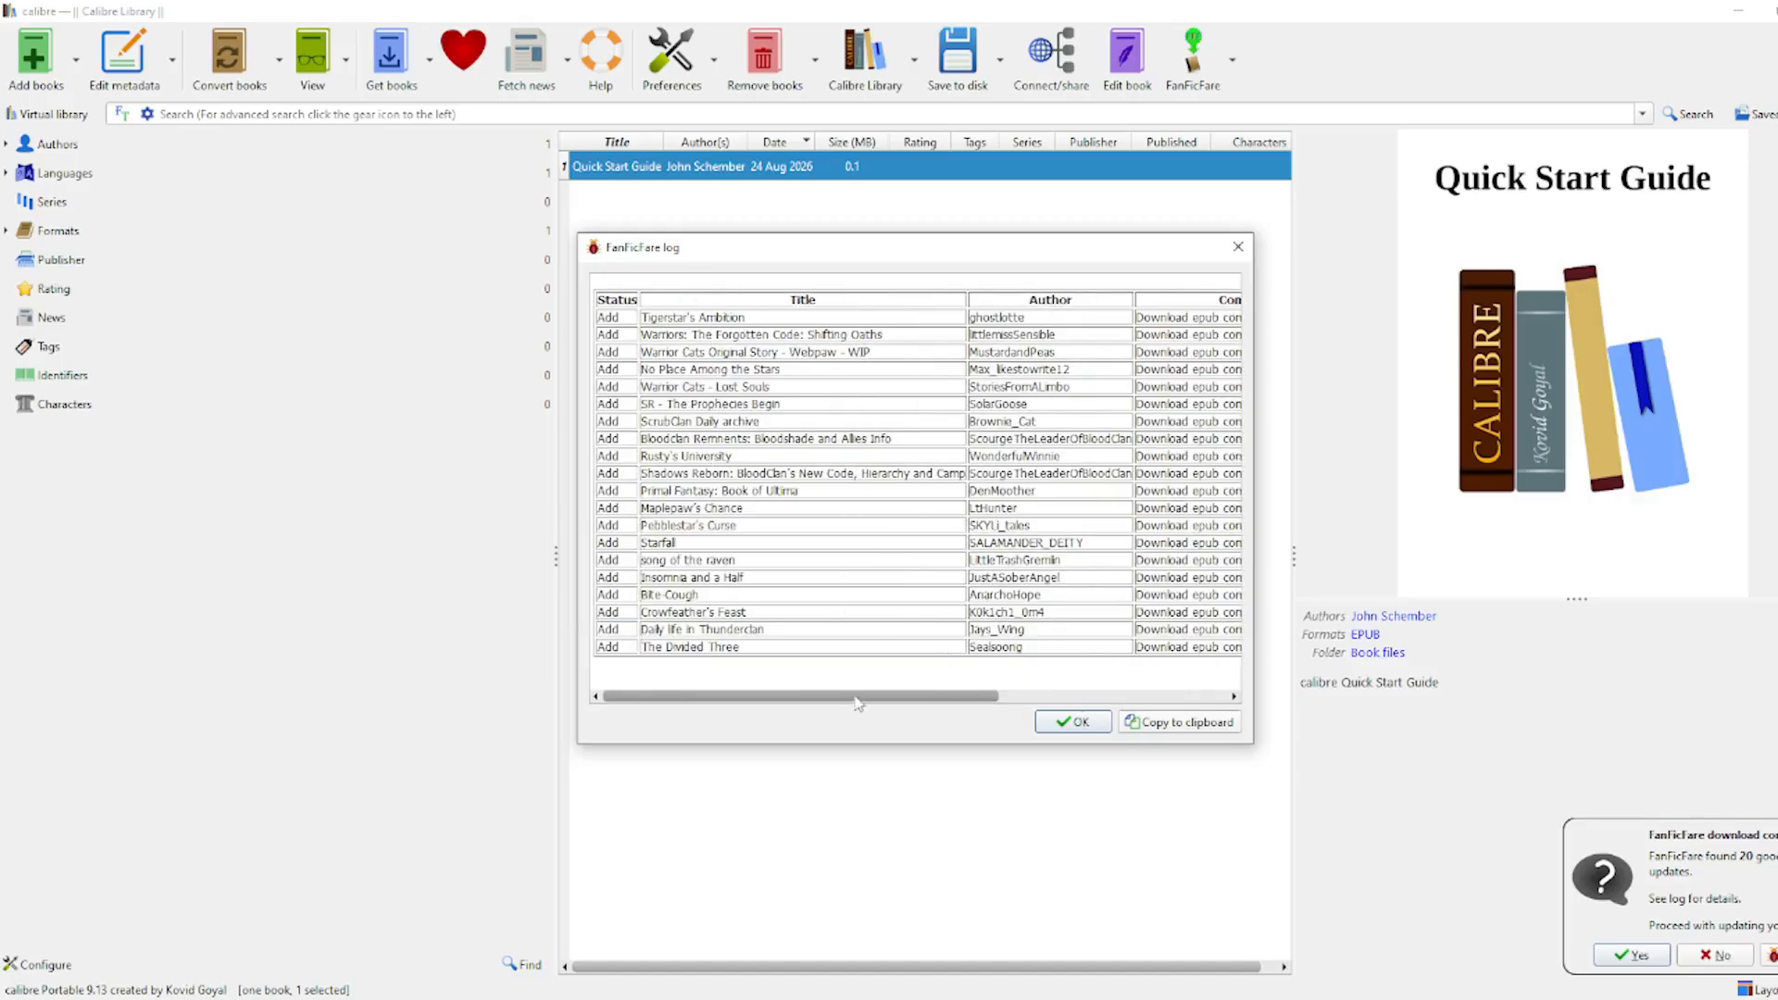
left_click(1074, 723)
left_click(1630, 955)
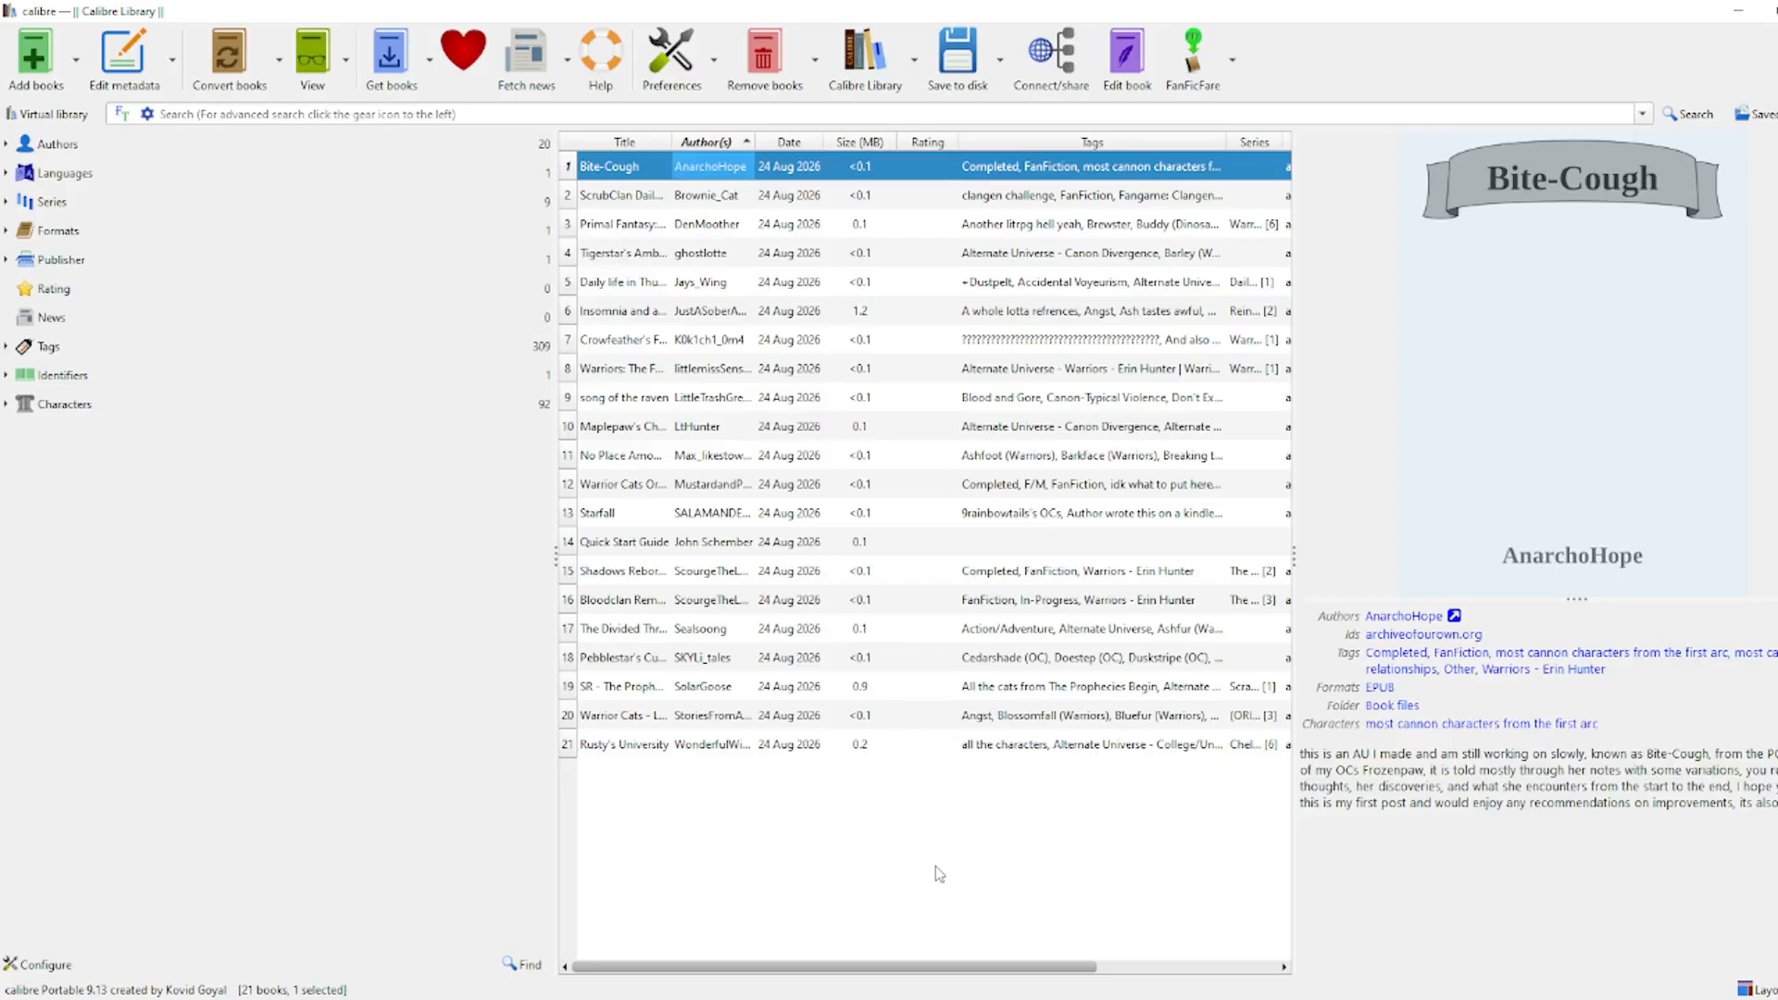
Step: Widen the book list to reveal the Characters column, sort by Characters, and peek at Series and Languages
left_click_drag(1293, 560, 1683, 561)
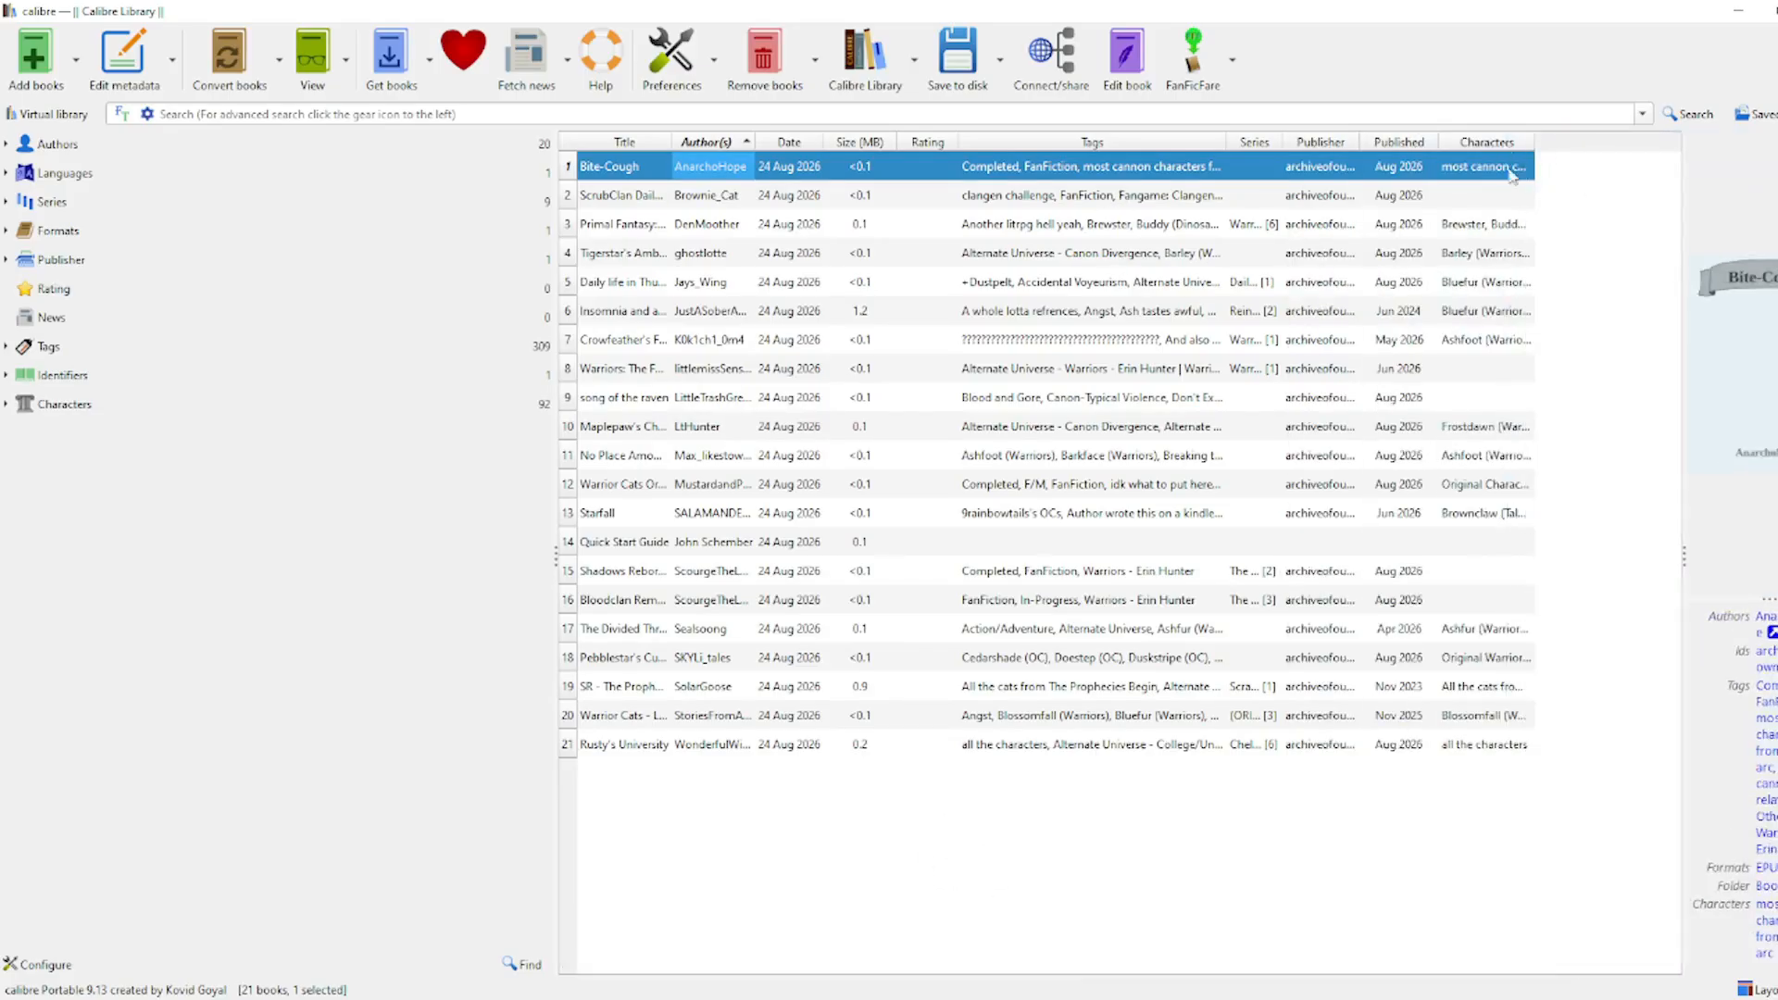
left_click(1486, 141)
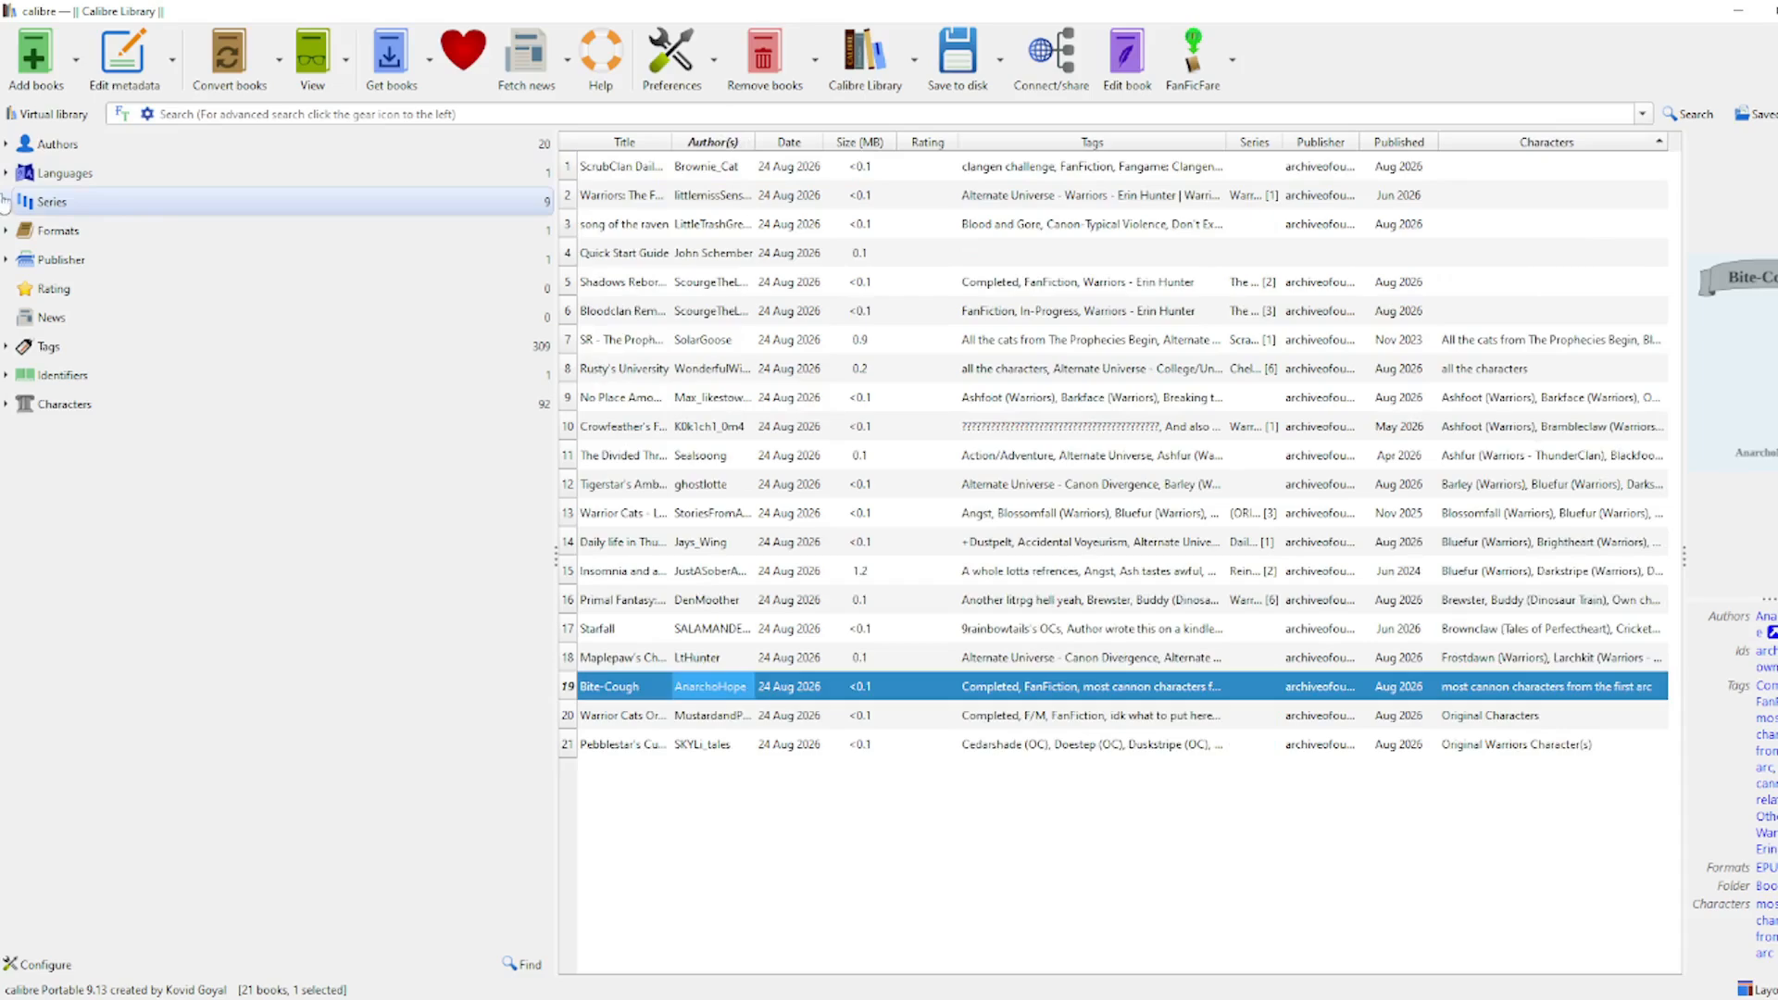
left_click(5, 202)
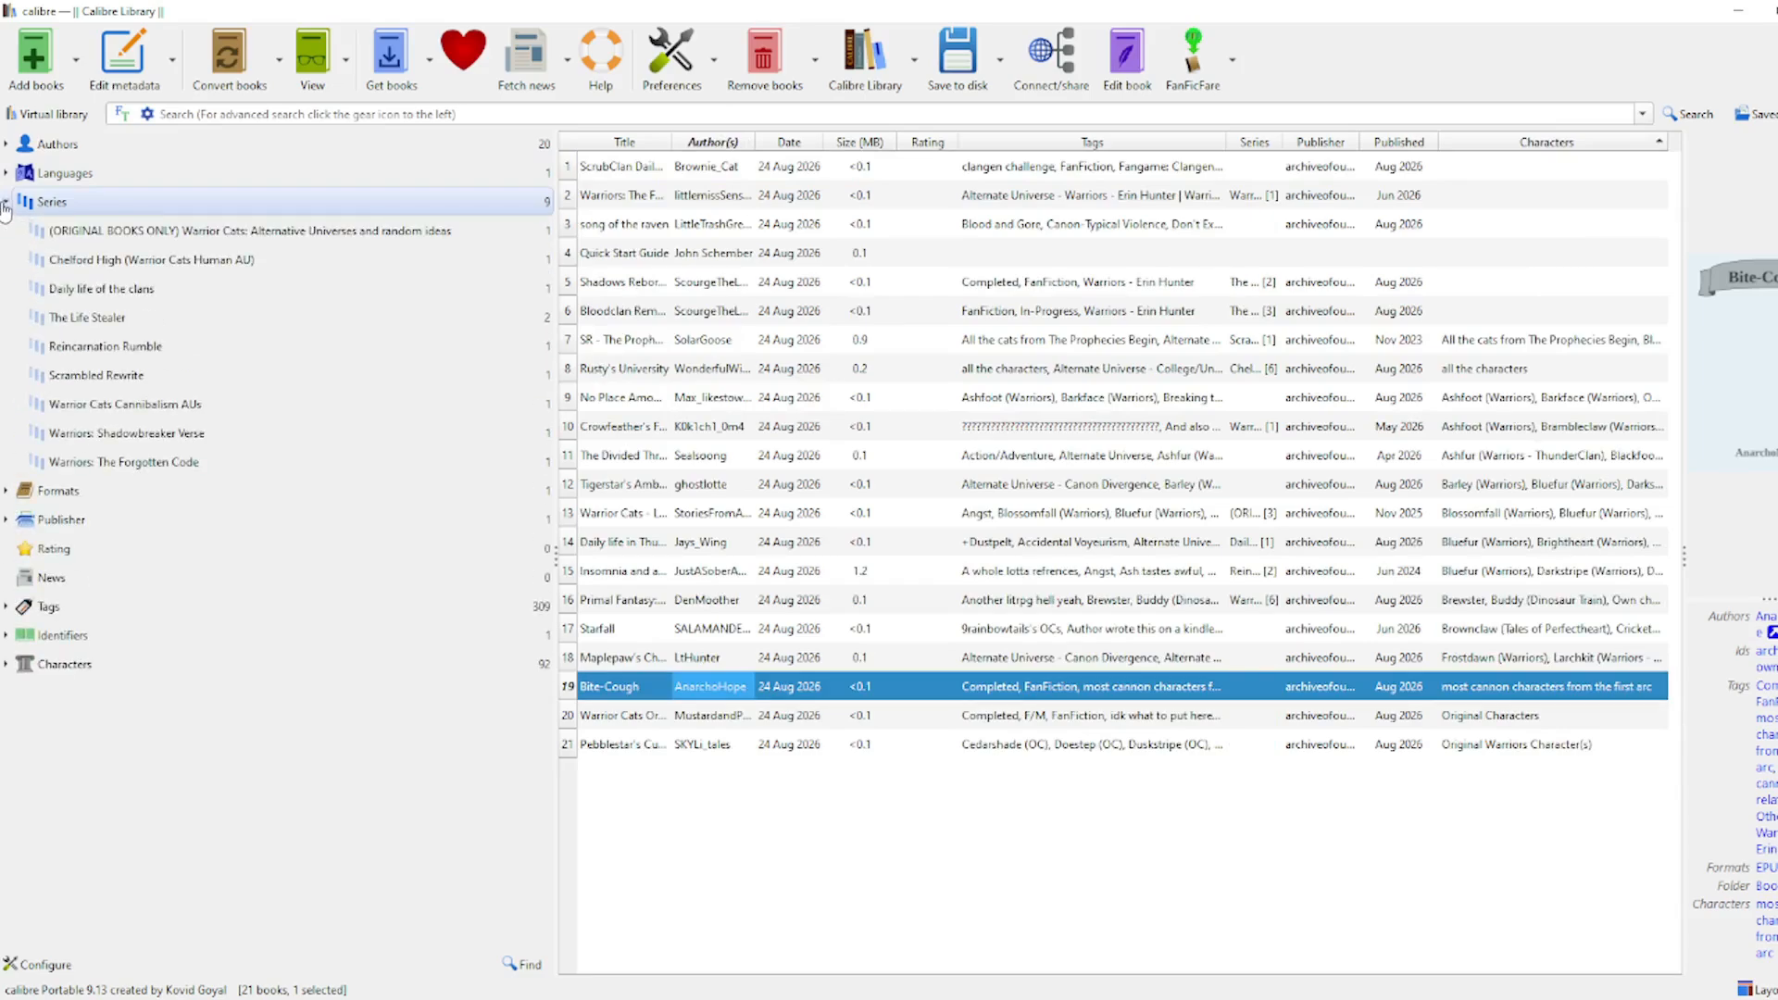
left_click(6, 201)
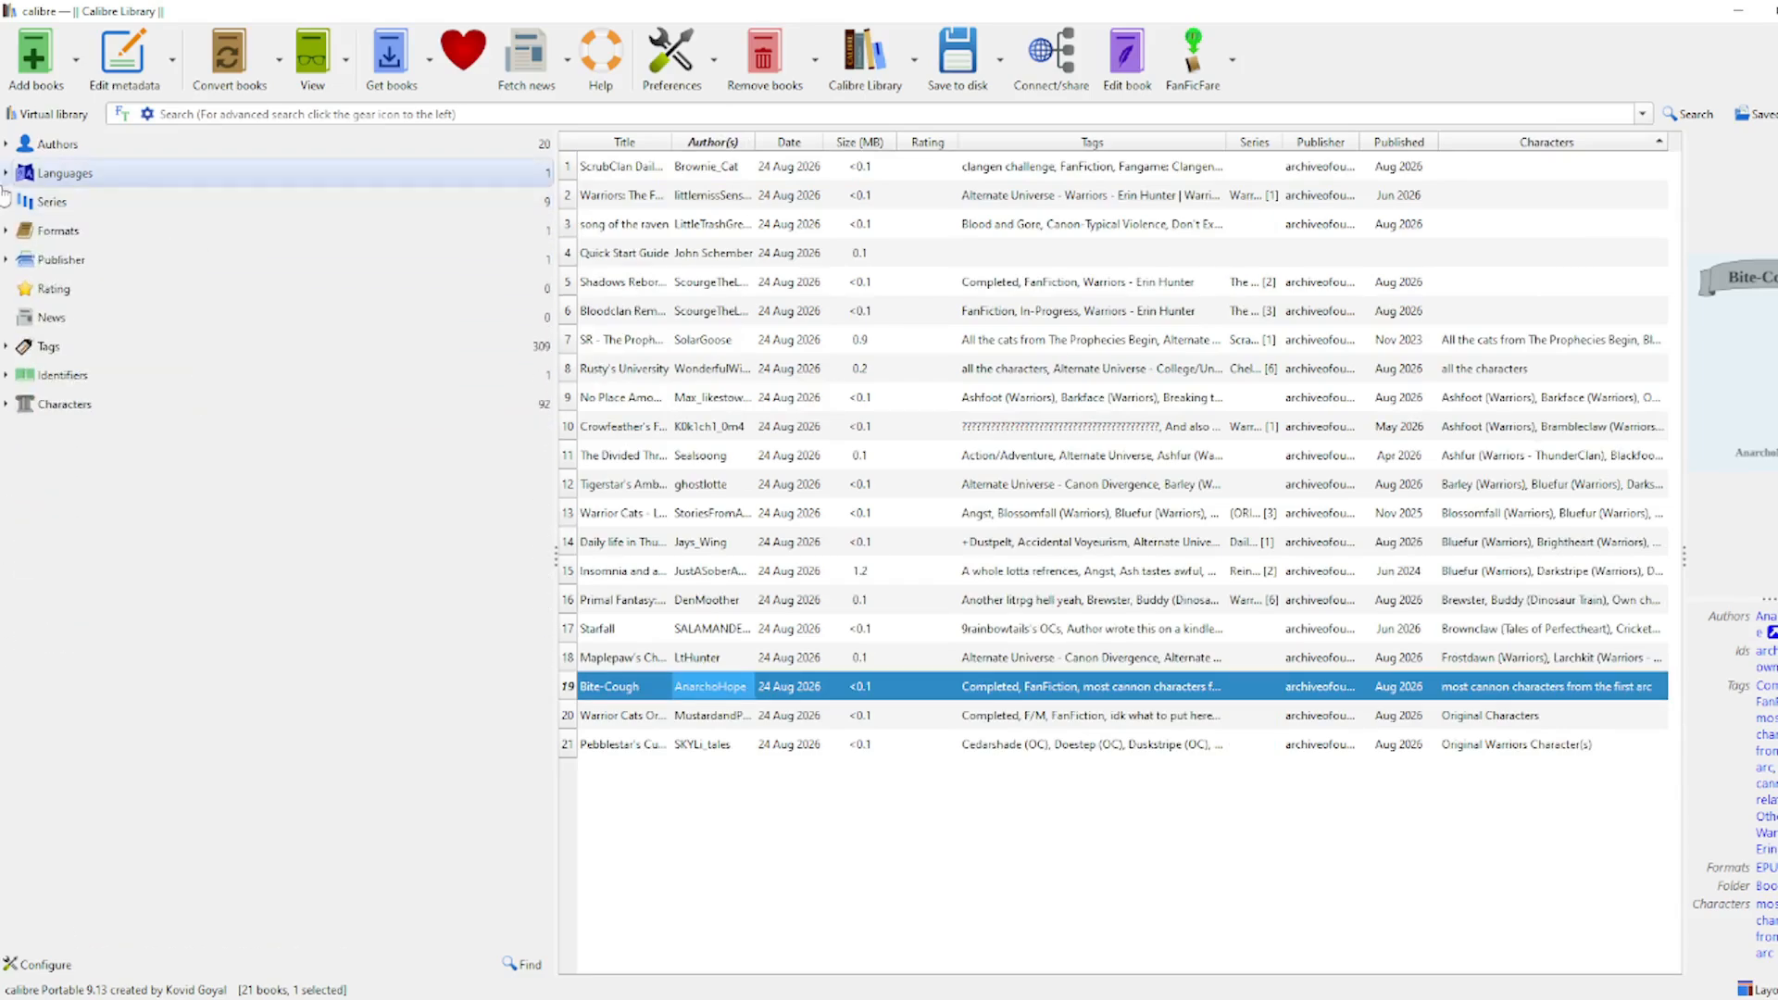
left_click(5, 183)
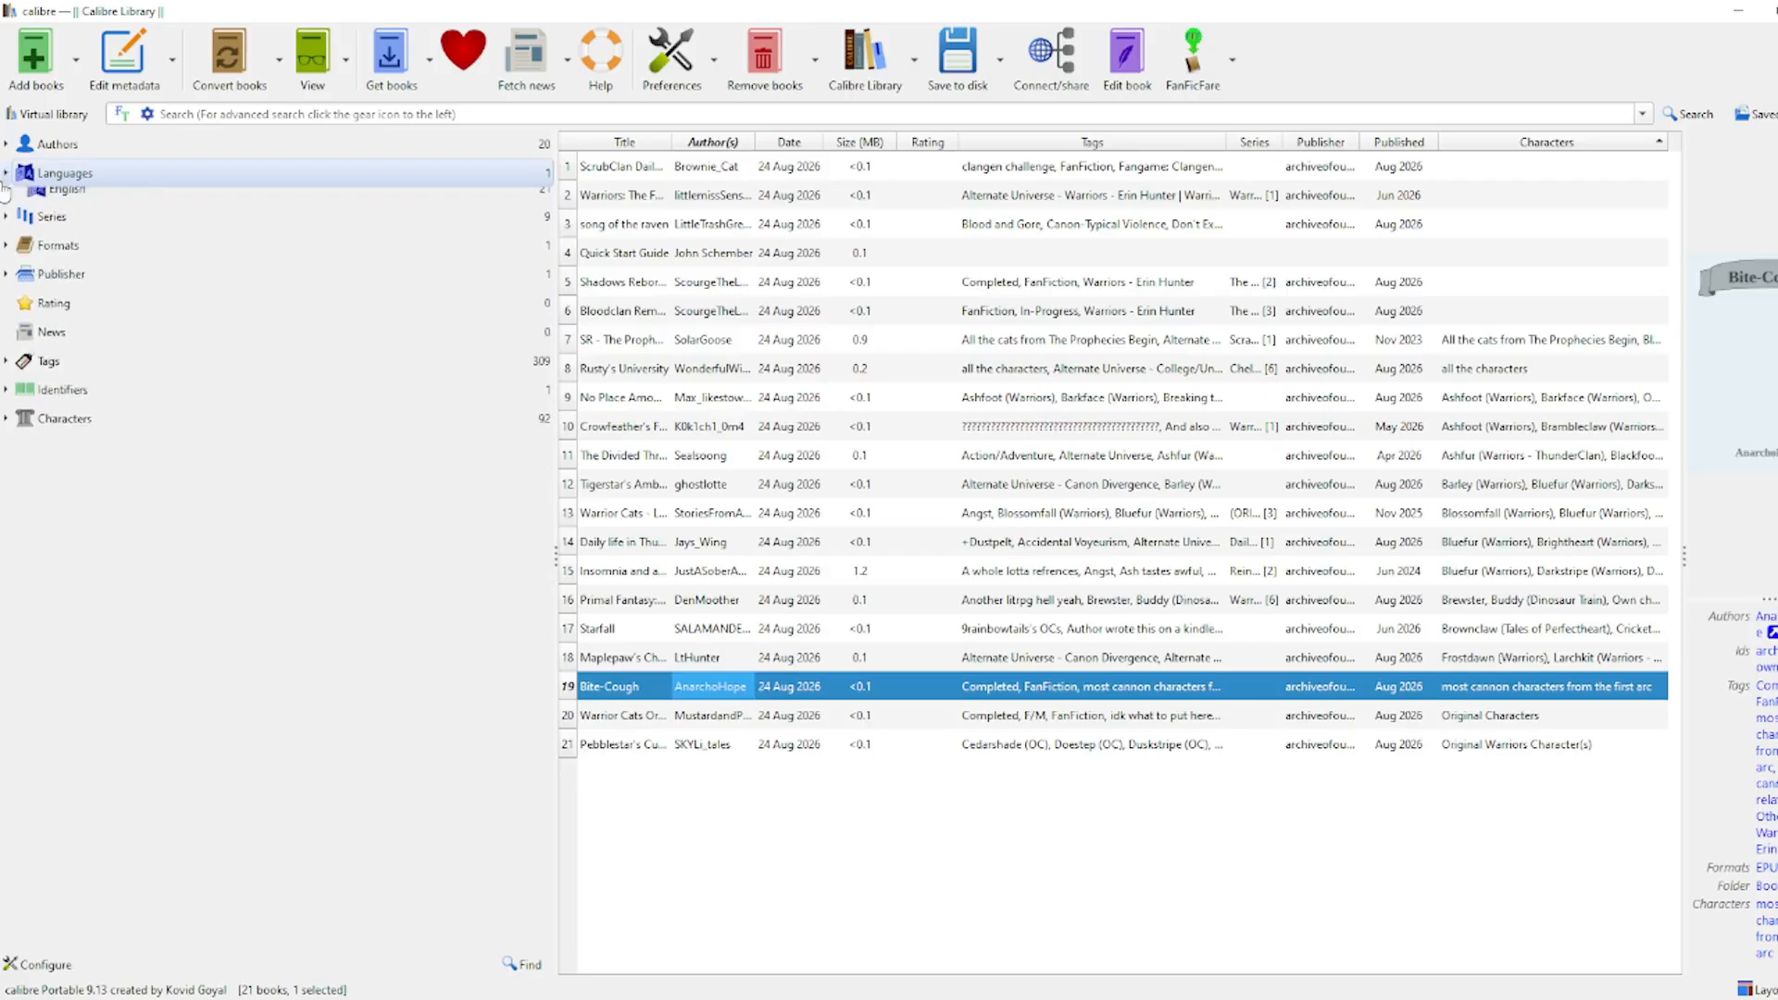
left_click(5, 174)
Step: Expand and collapse the Authors, Formats, Series and Publisher categories in the tag browser
left_click(4, 144)
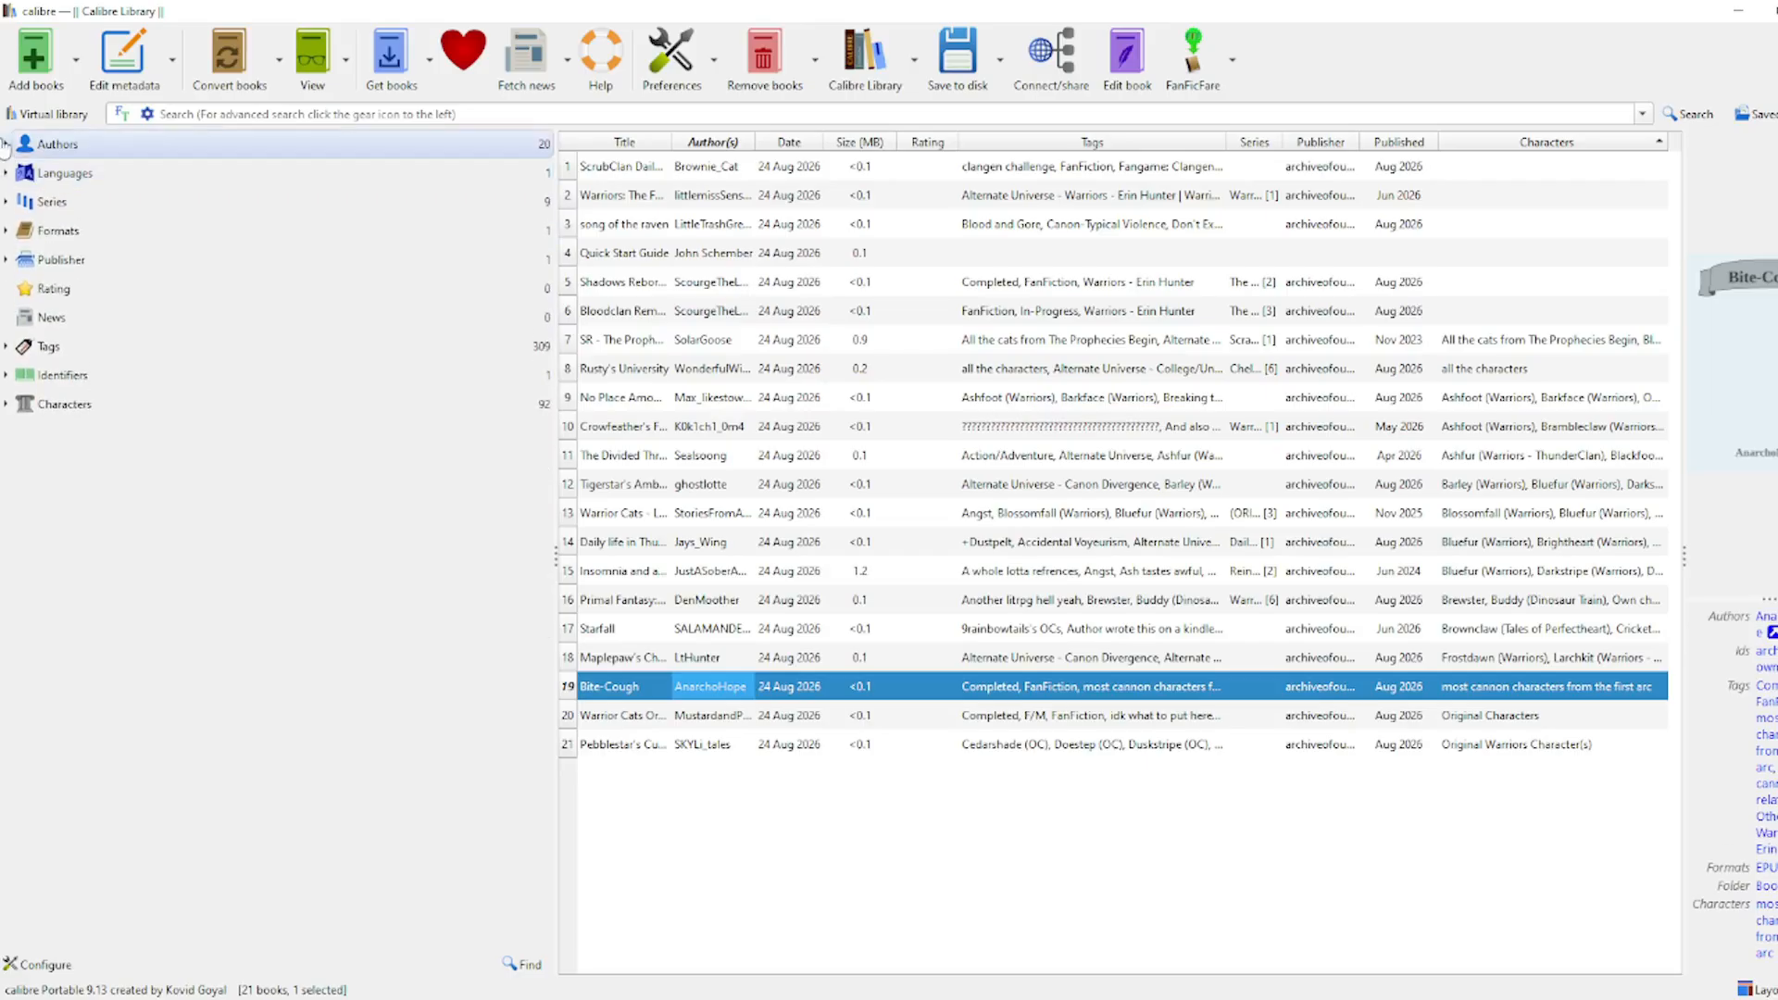
left_click(4, 144)
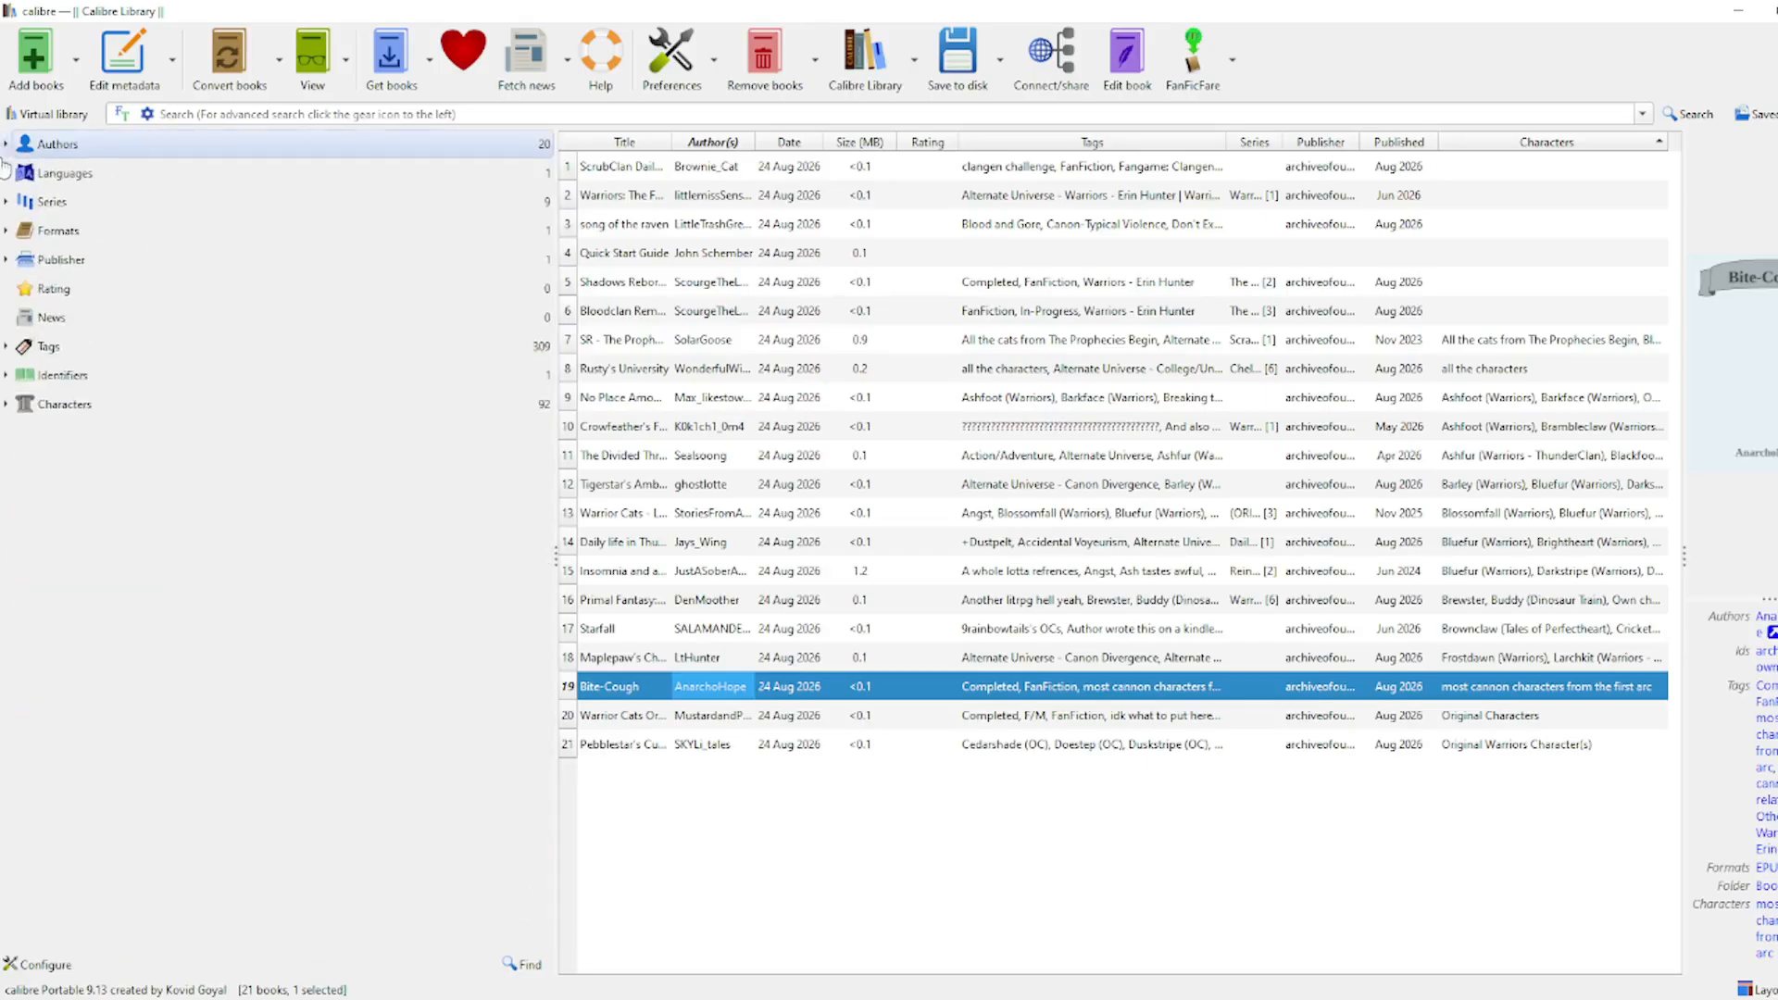
left_click(5, 231)
left_click(5, 231)
left_click(5, 202)
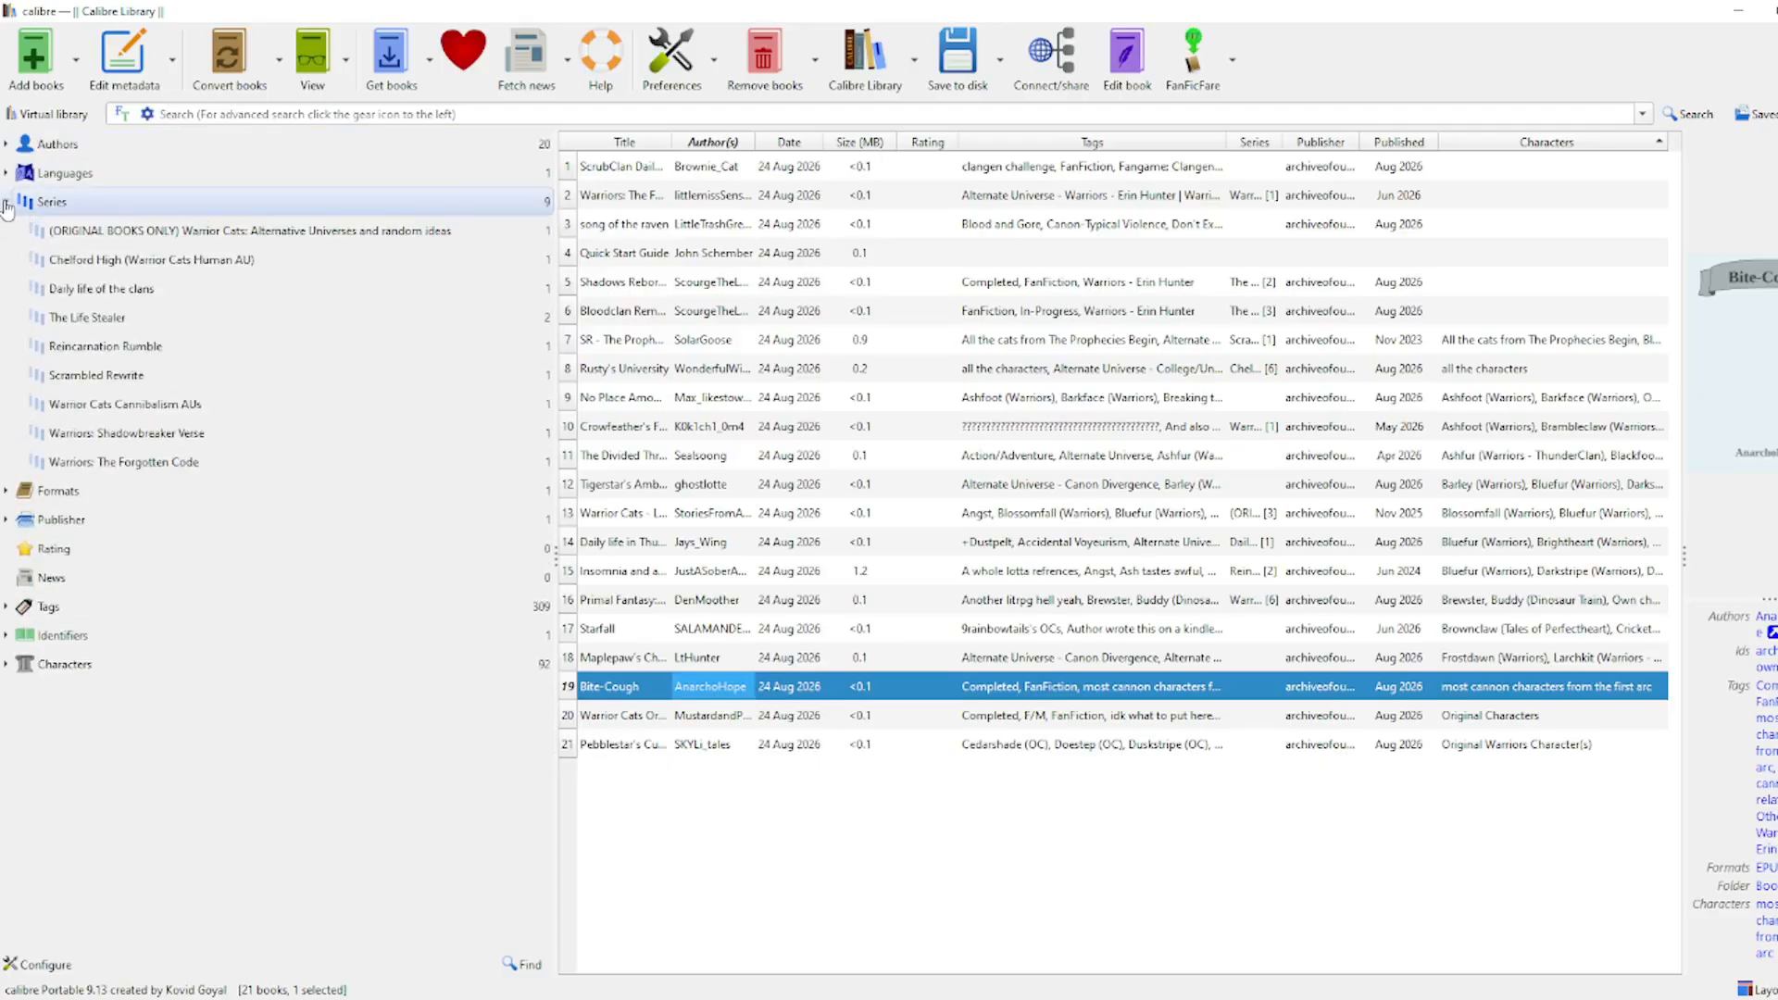
left_click(5, 202)
left_click(6, 260)
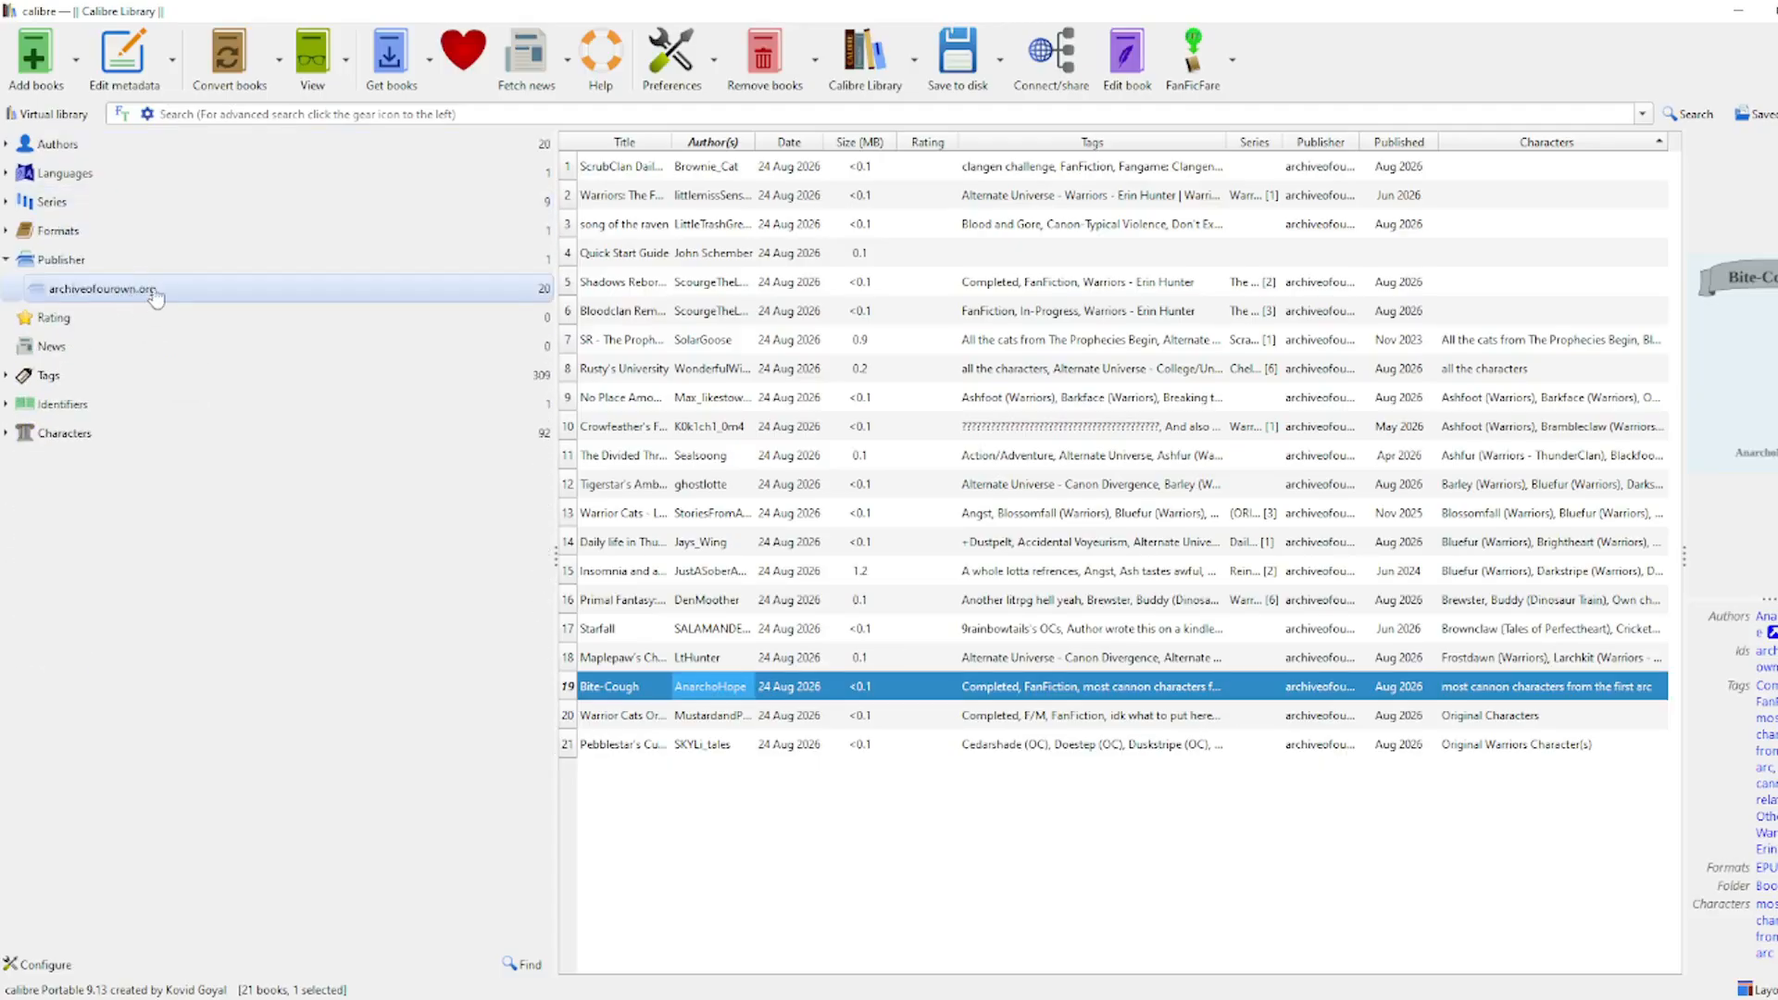
left_click(5, 260)
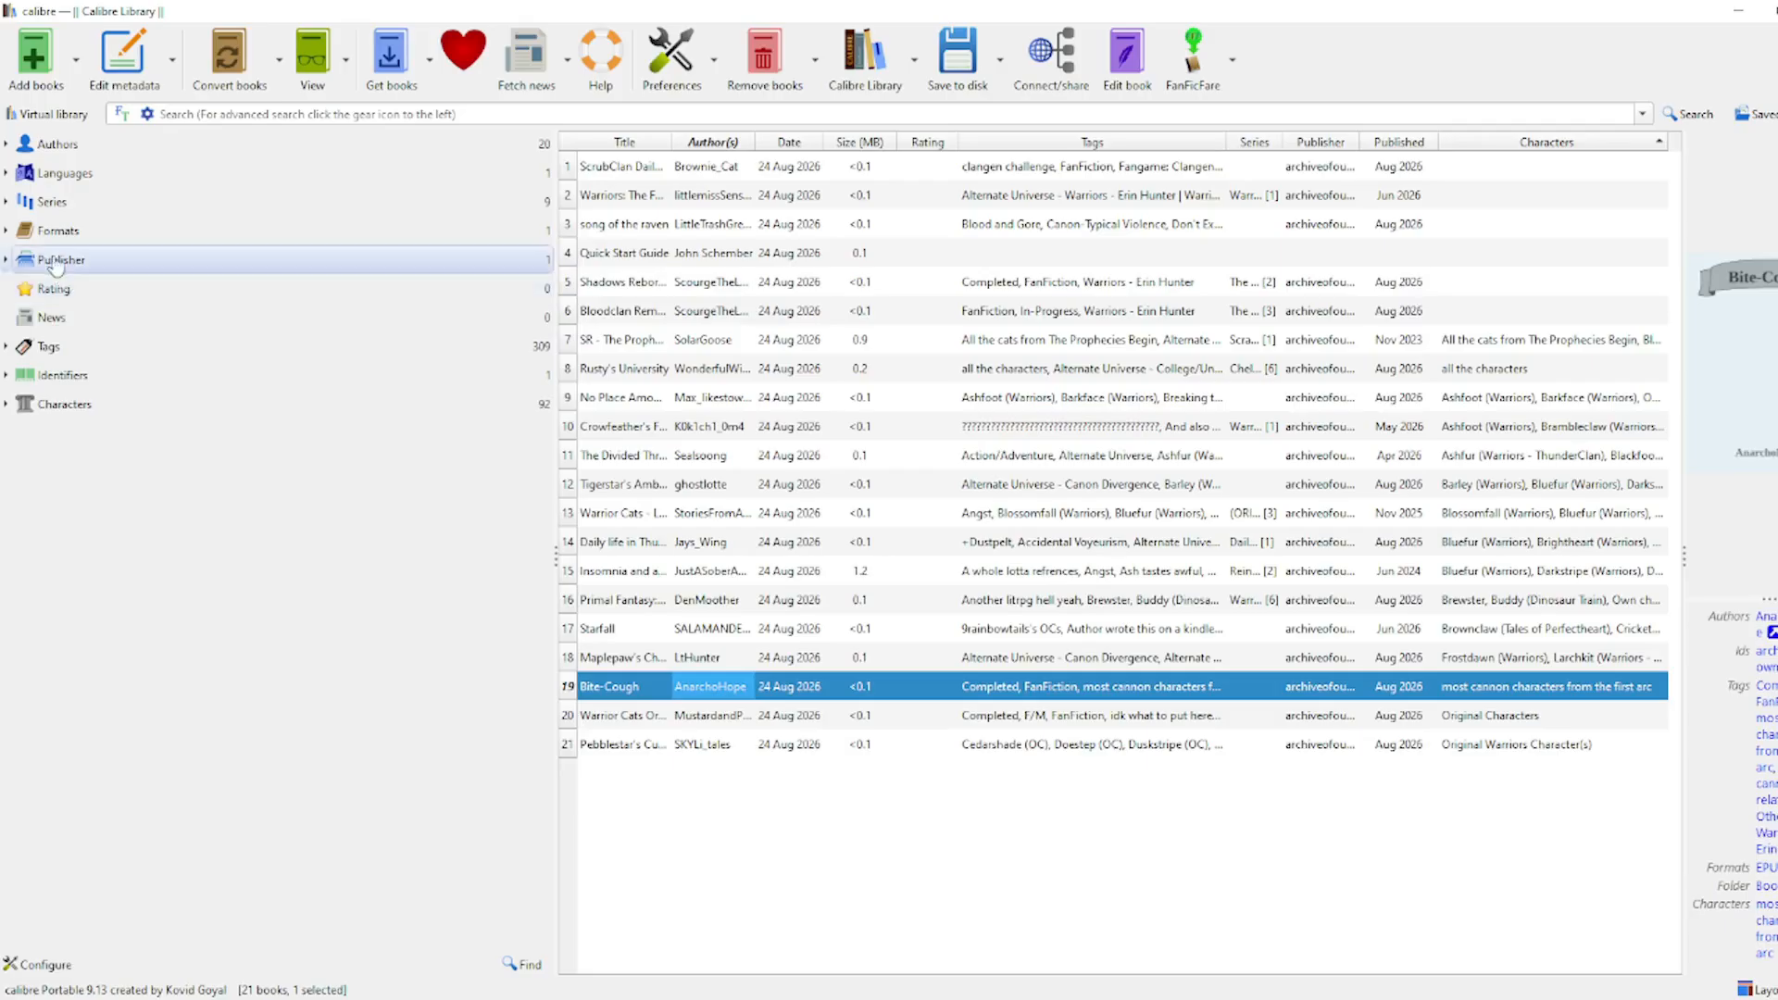
Step: Inspect the Tags and Identifiers categories, then expand Characters and scroll through its entries
left_click(5, 346)
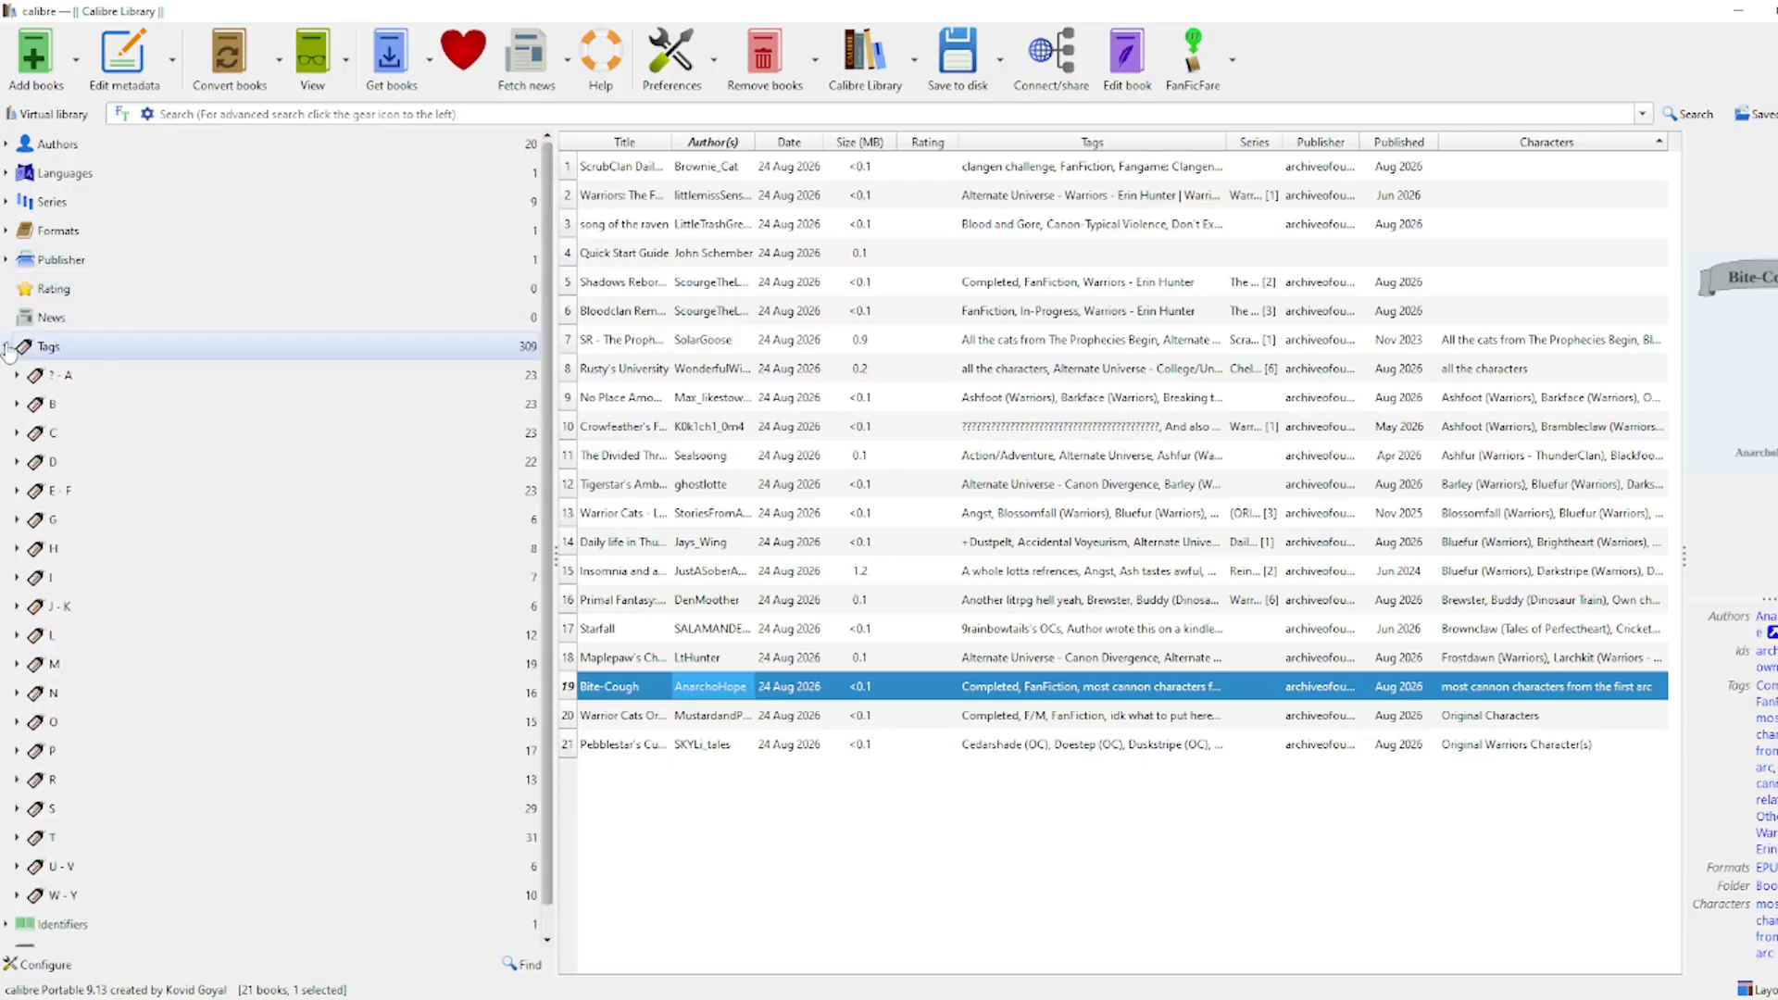
left_click(5, 347)
left_click(6, 375)
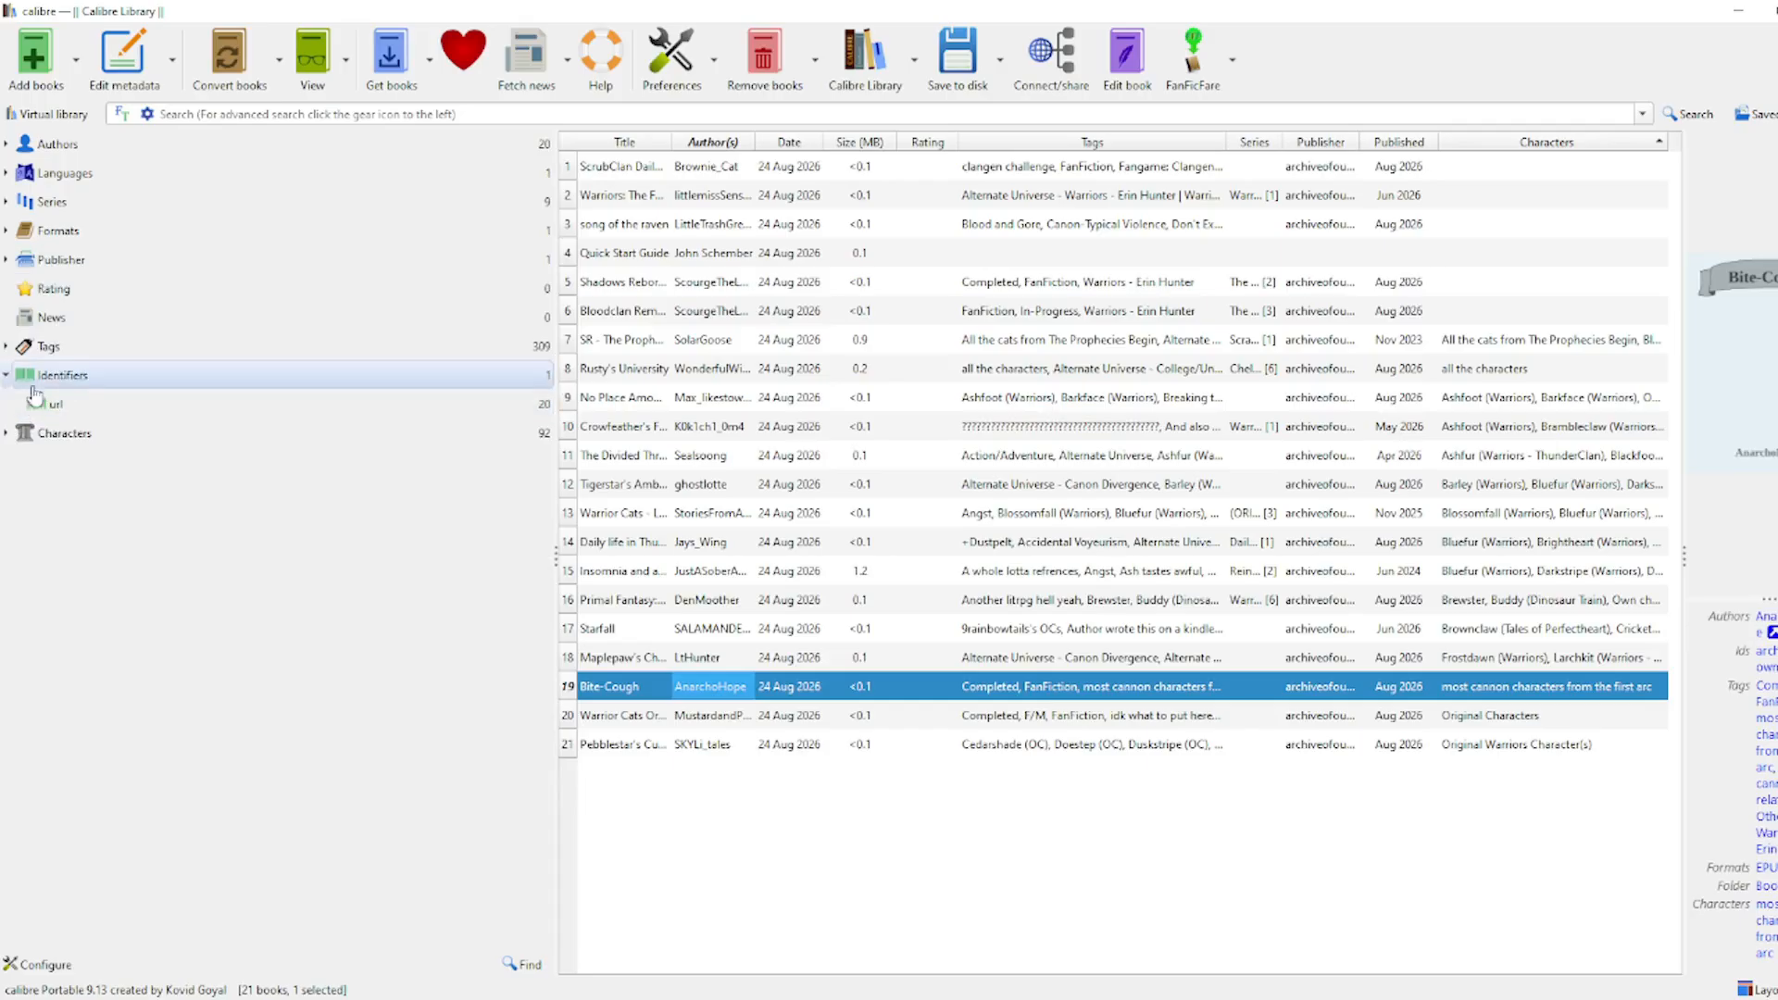
left_click(5, 375)
left_click(5, 404)
scroll(51, 593, "down", 15)
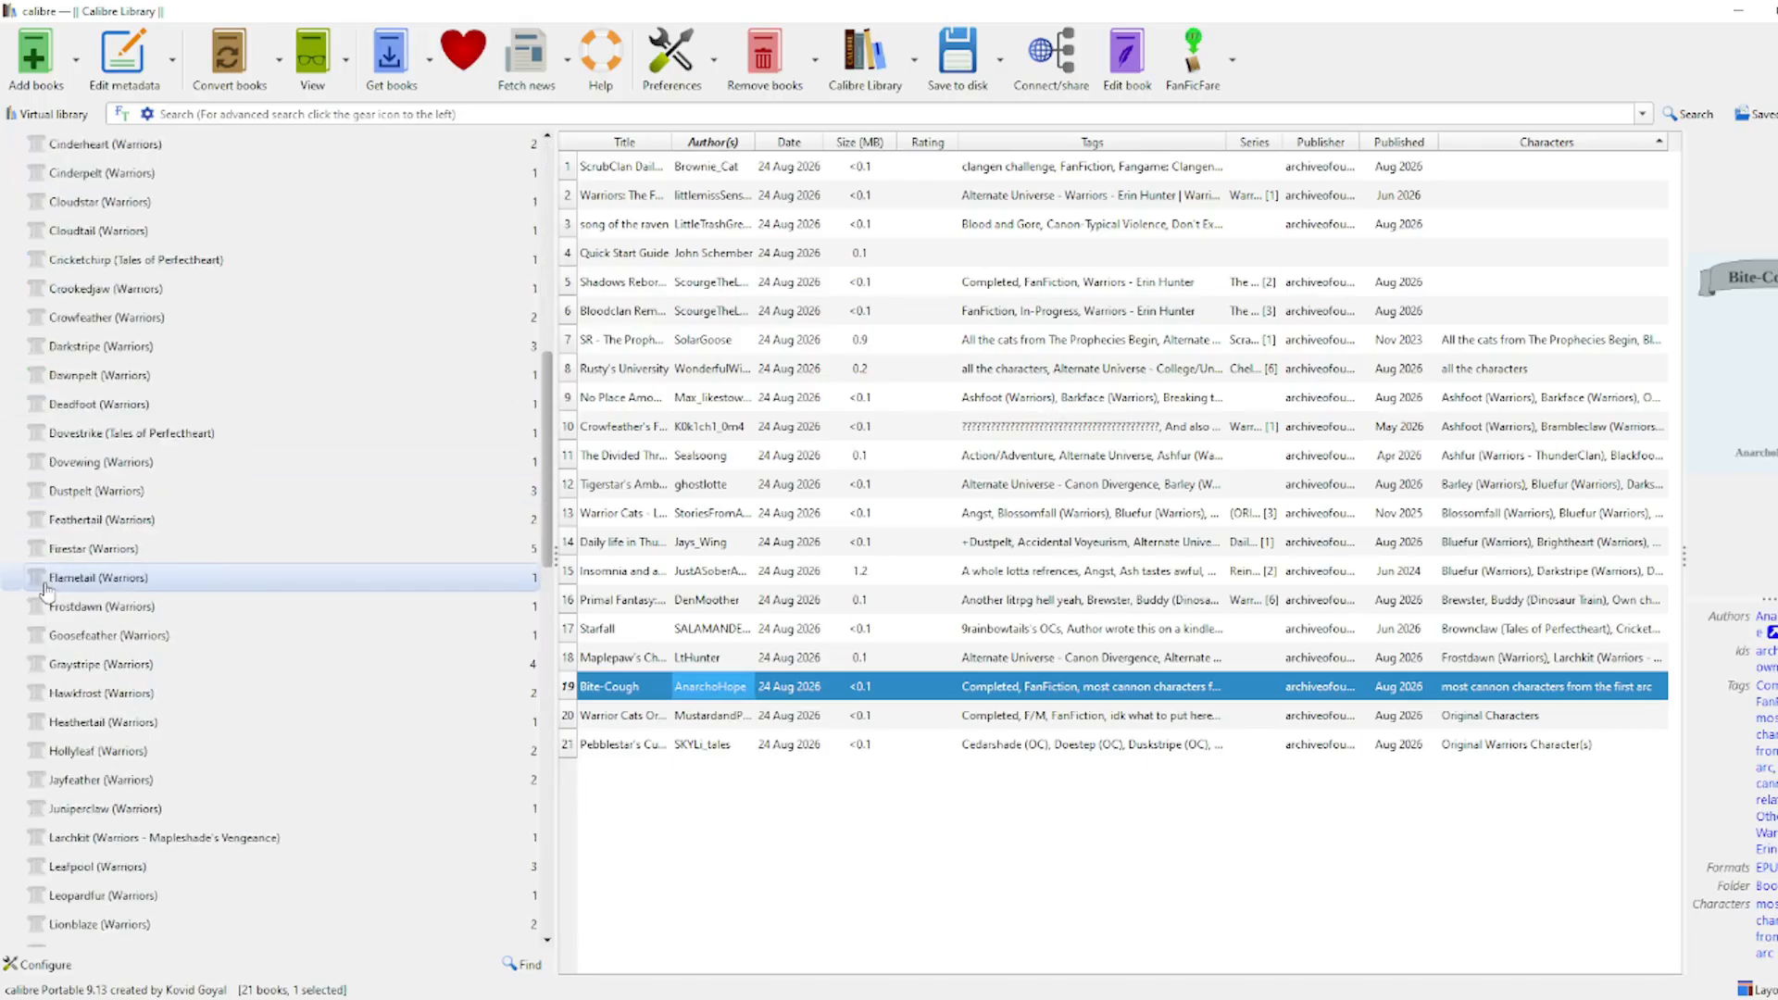
scroll(51, 593, "down", 7)
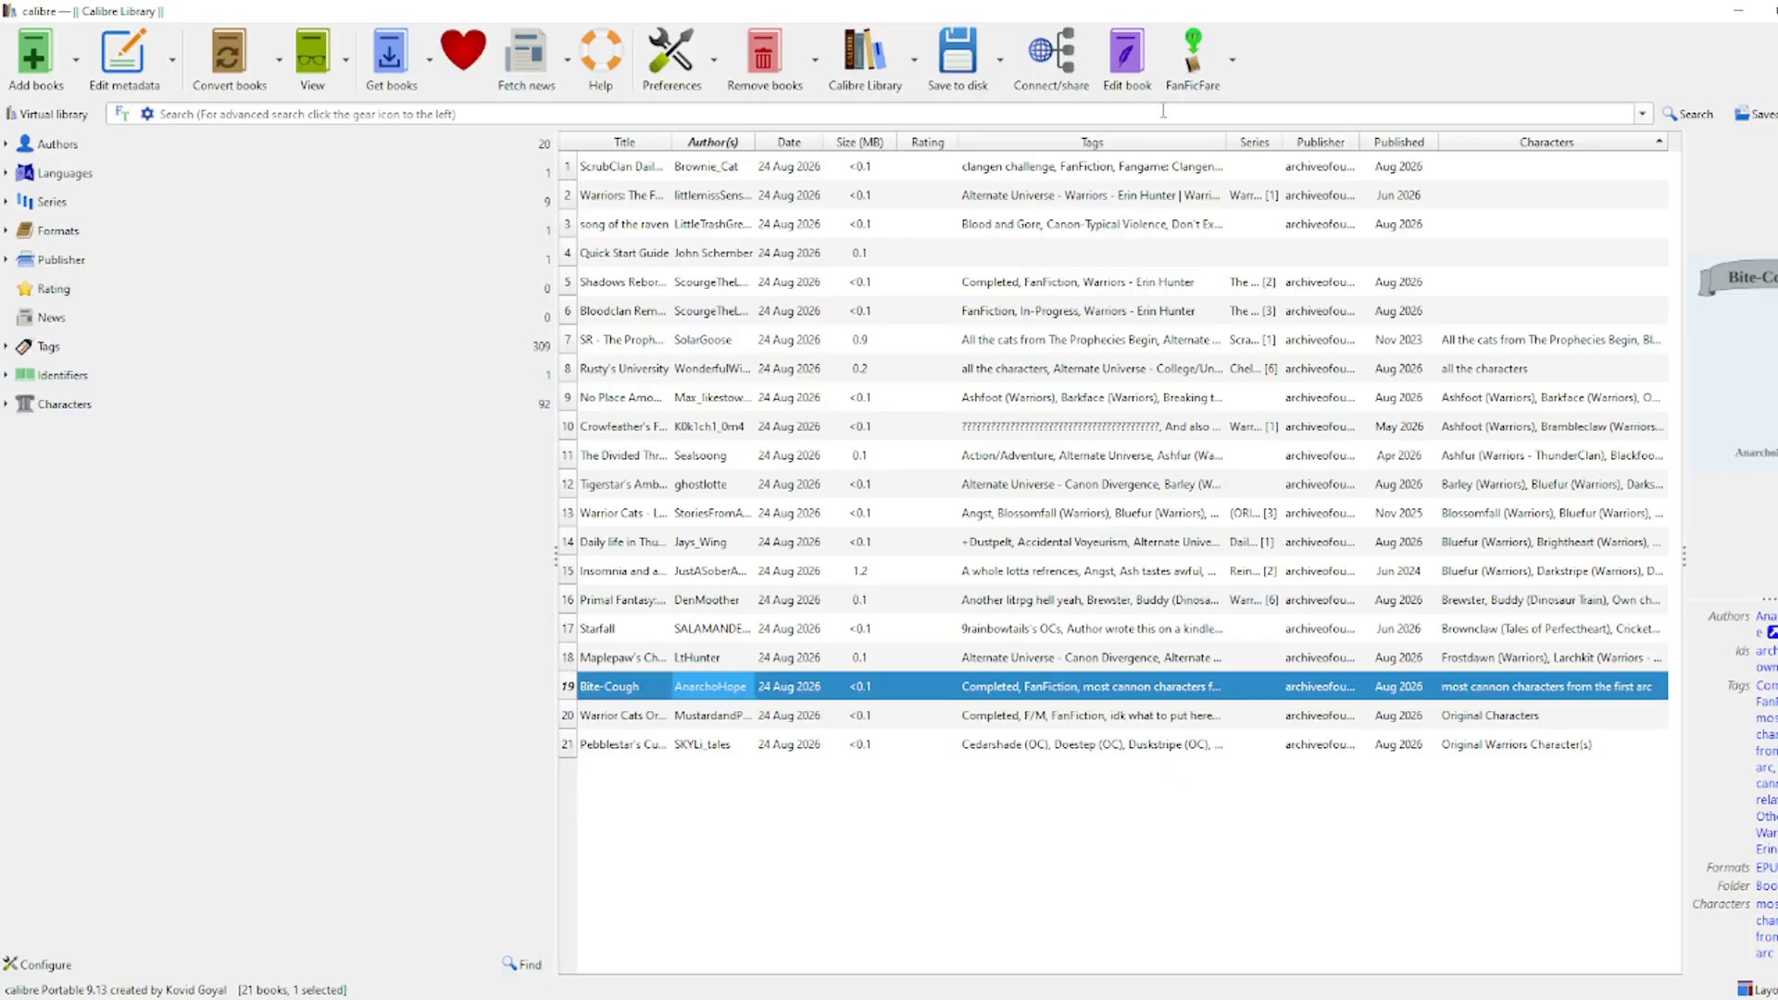
Step: Remove 'Daily life in Thunderclan' via Remove books and confirm the deletion
left_click(935, 542)
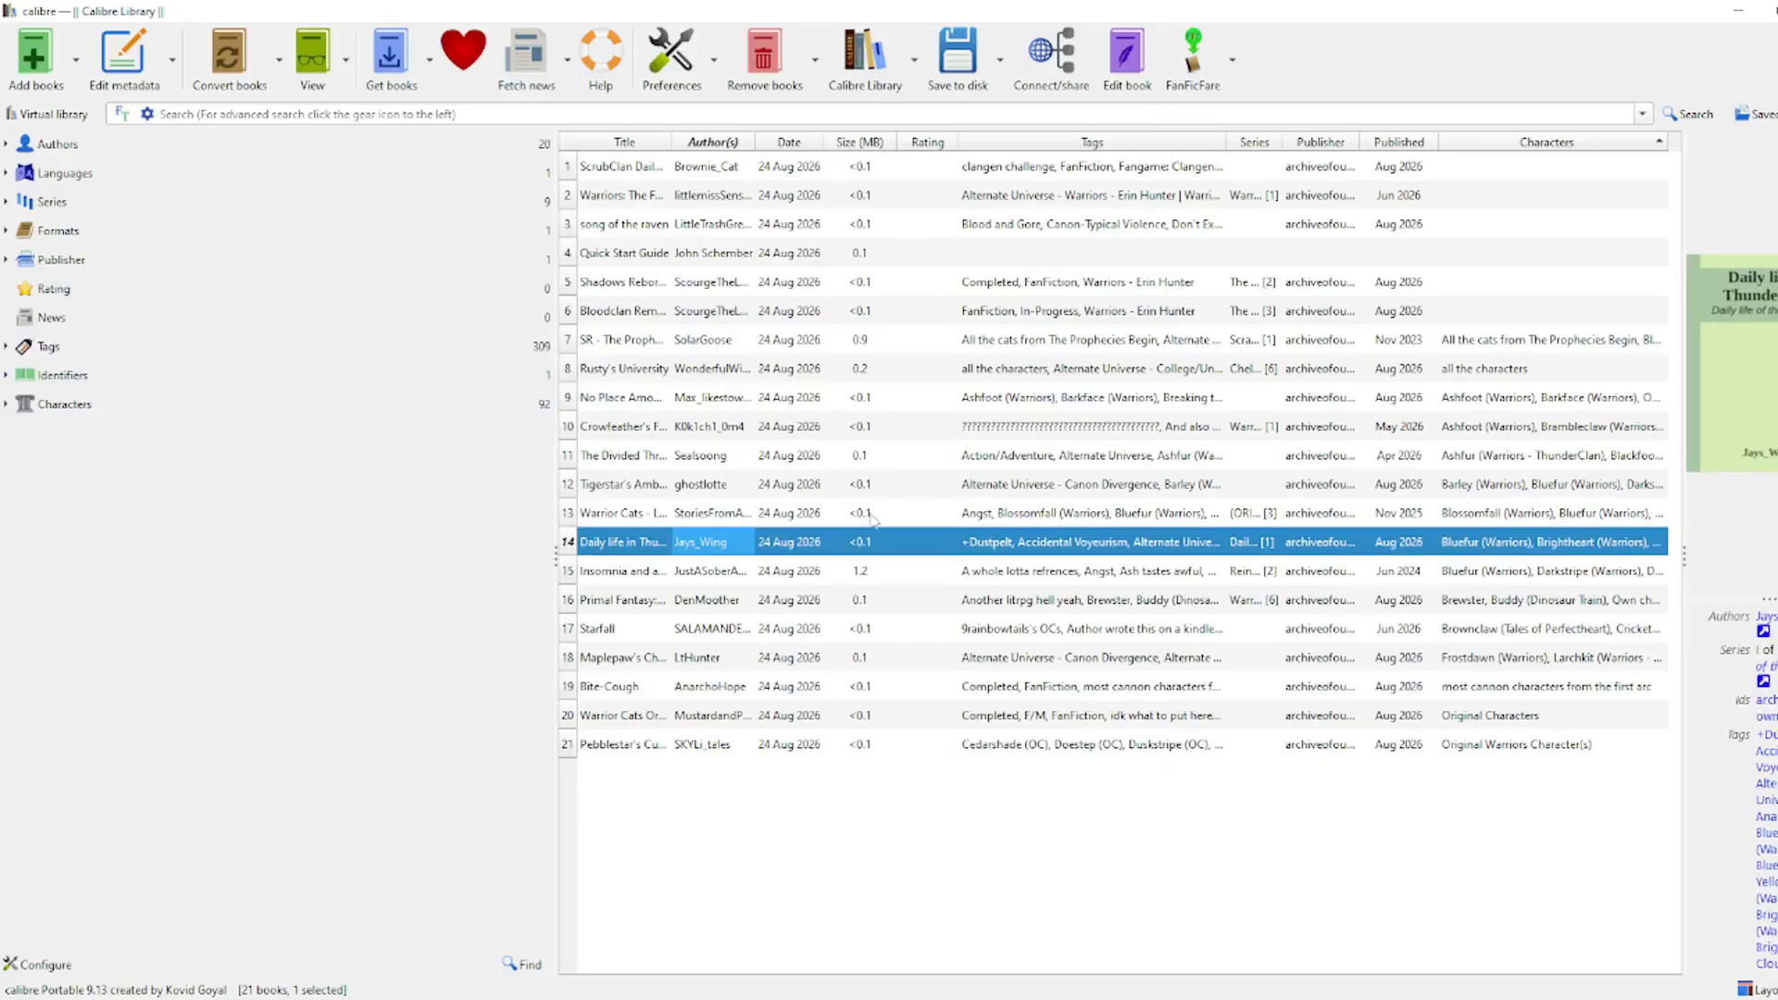
right_click(914, 541)
mouse_move(1019, 788)
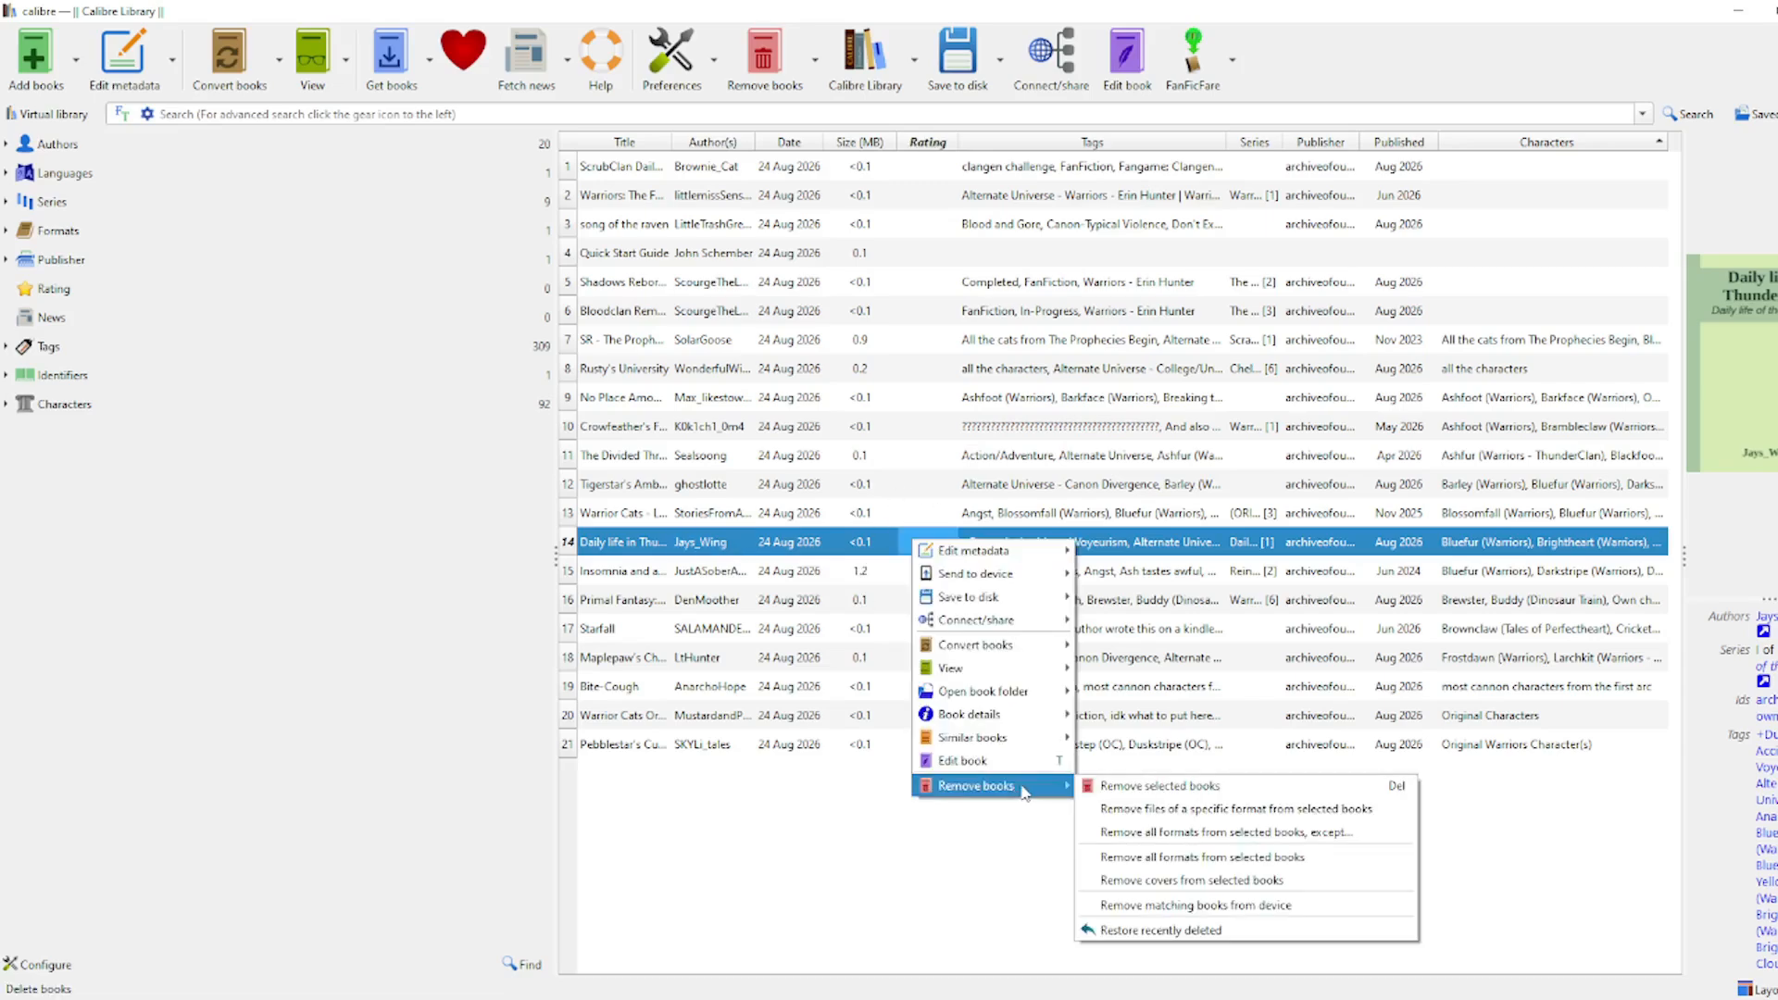
left_click(1112, 787)
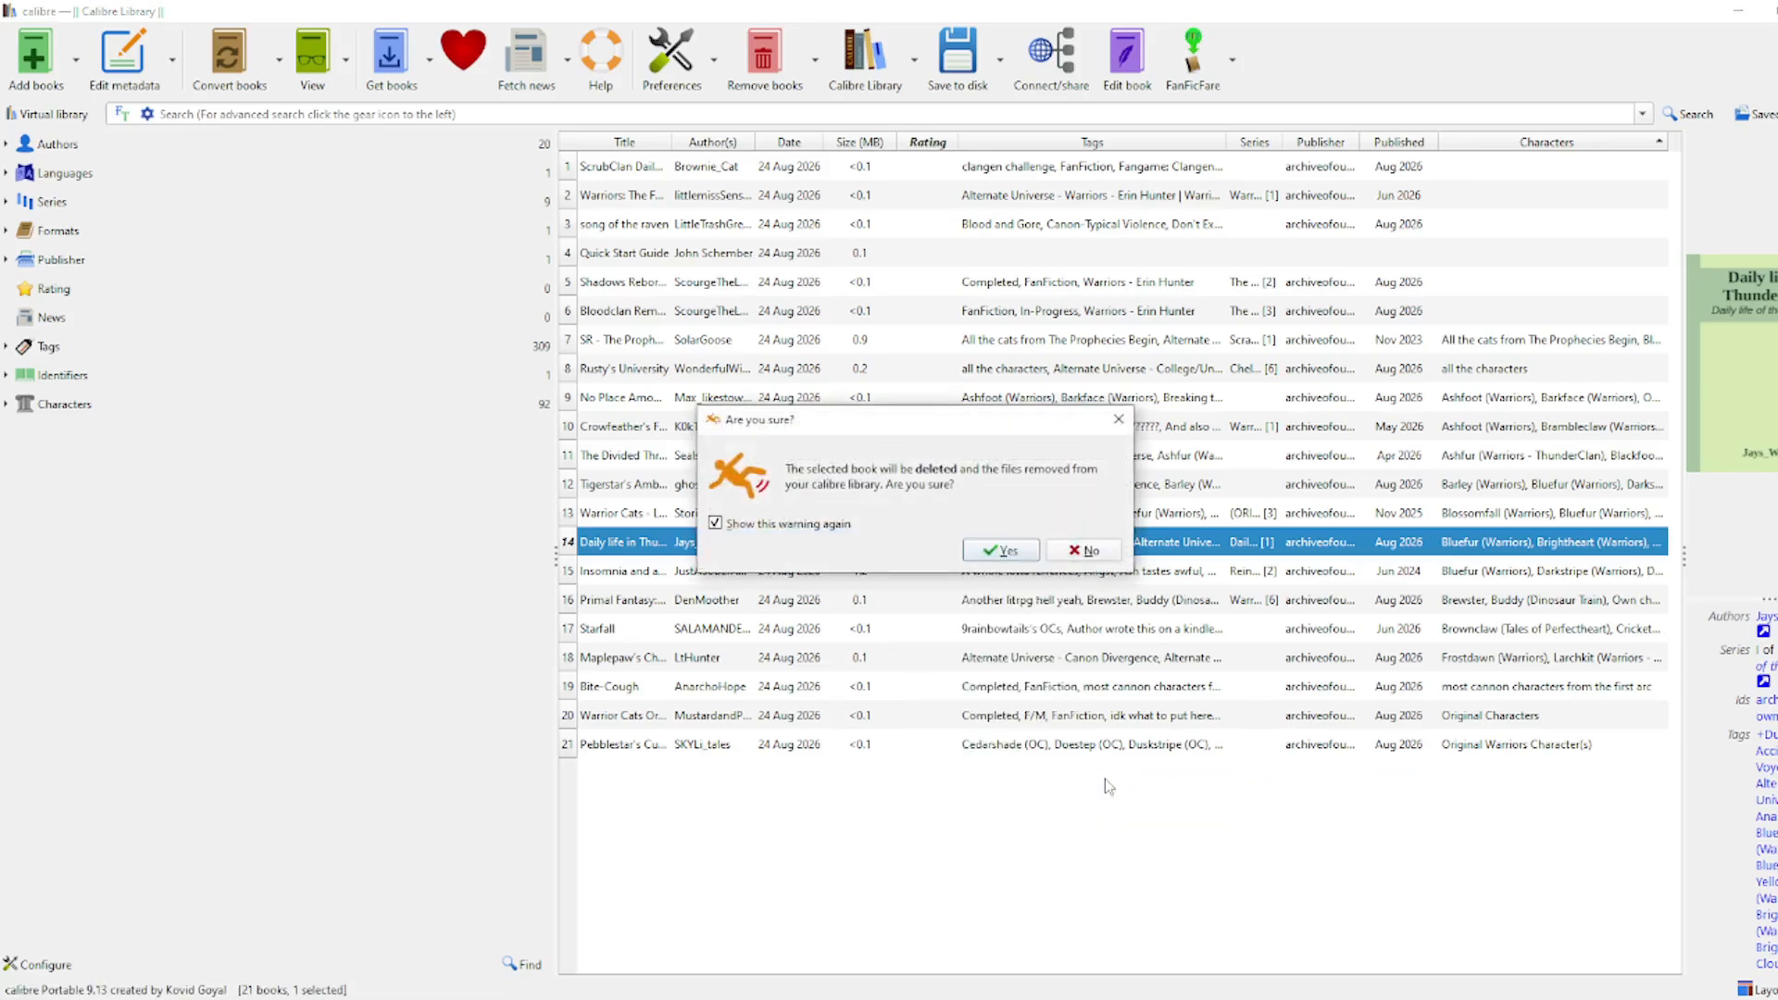
left_click(1002, 552)
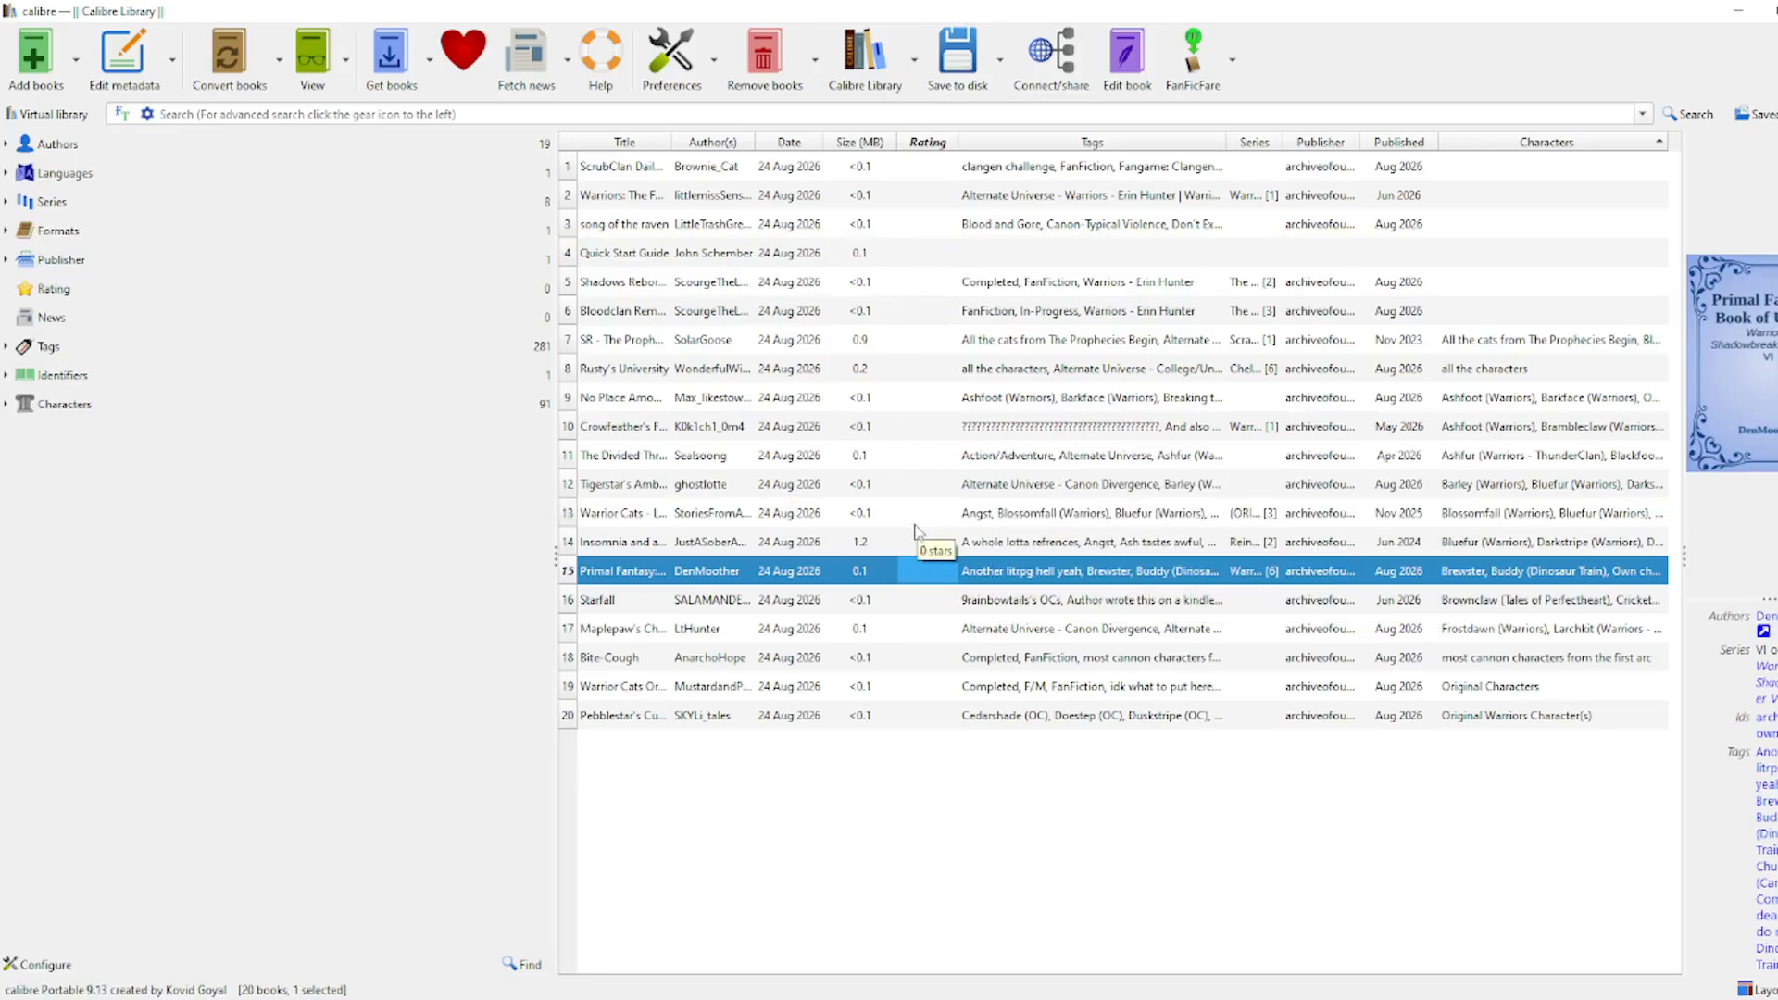
Step: Look through the library options and the Preferences custom columns settings
left_click(914, 60)
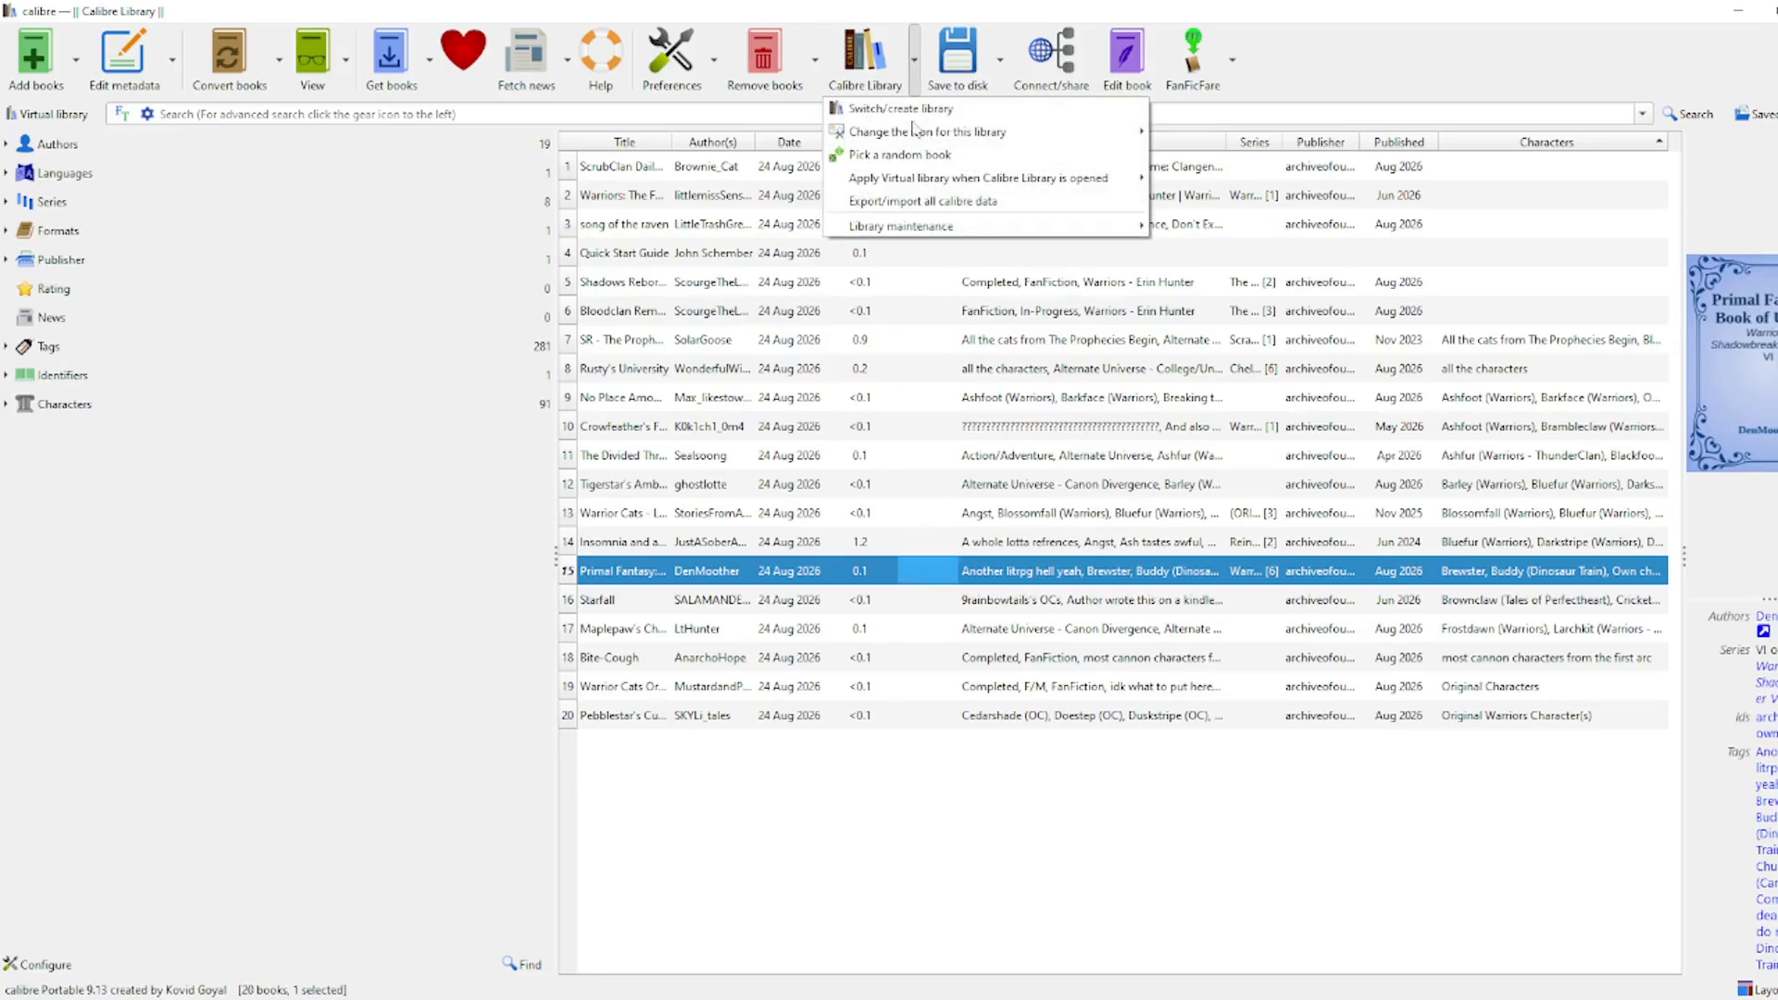
left_click(900, 65)
left_click(690, 74)
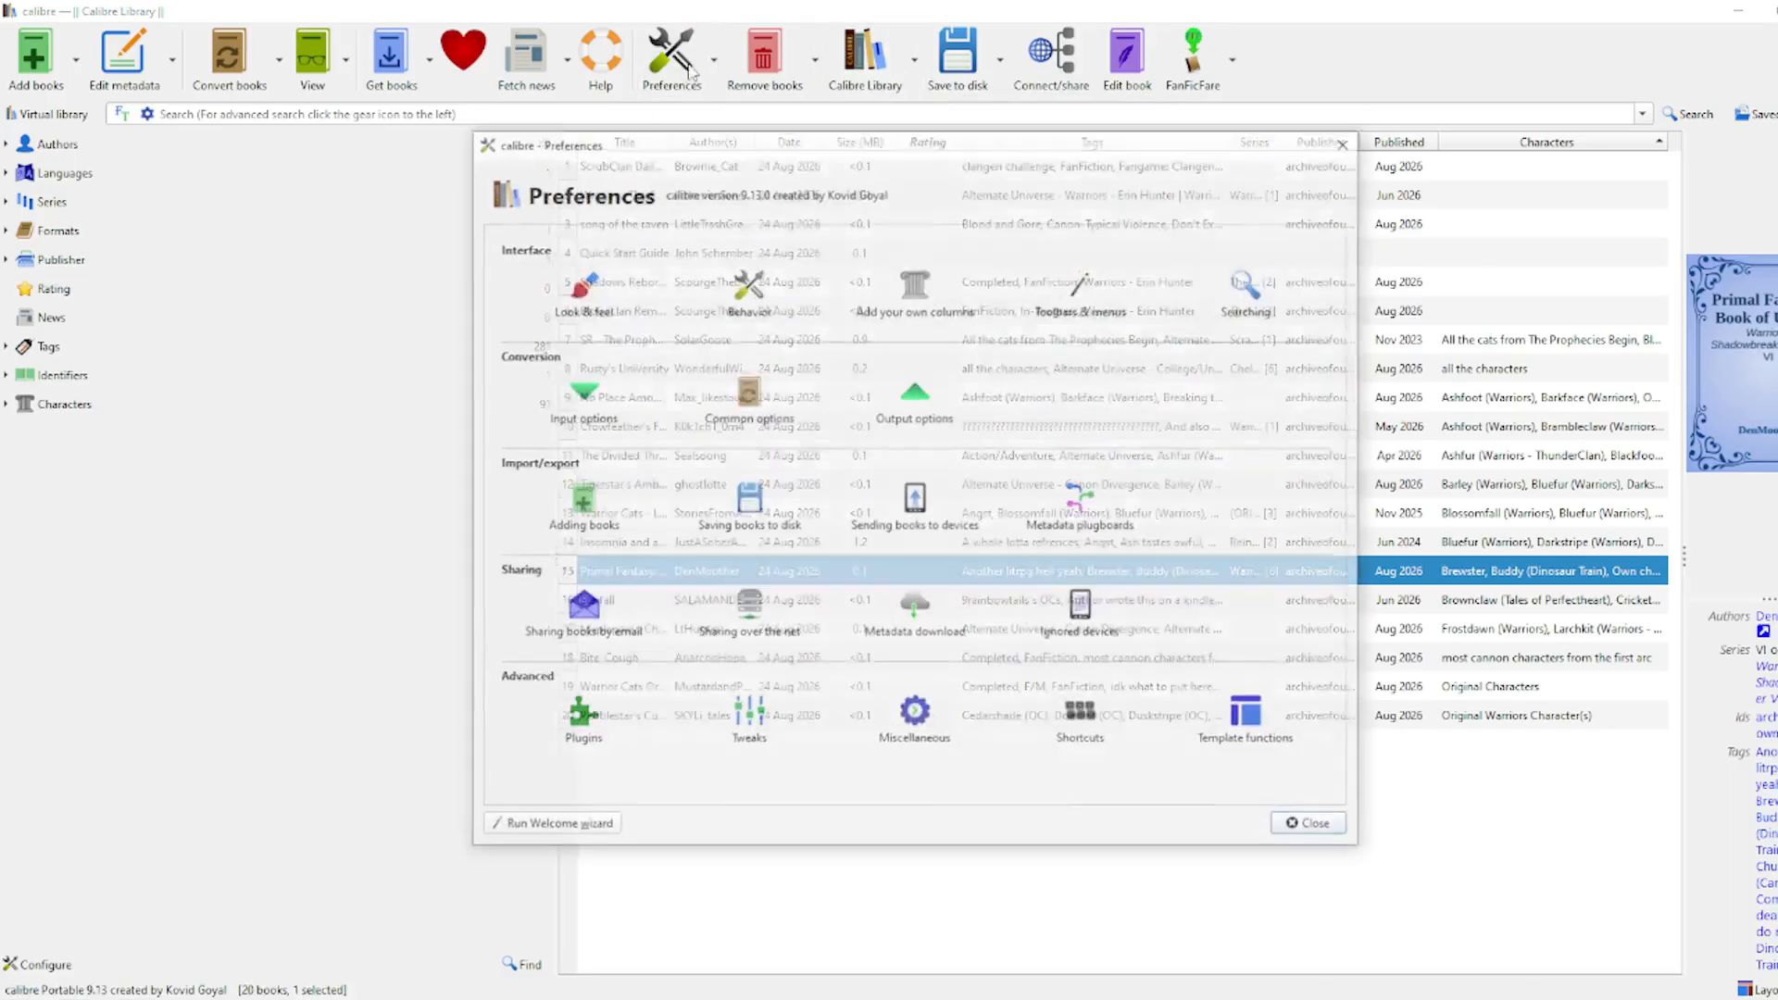
left_click(914, 276)
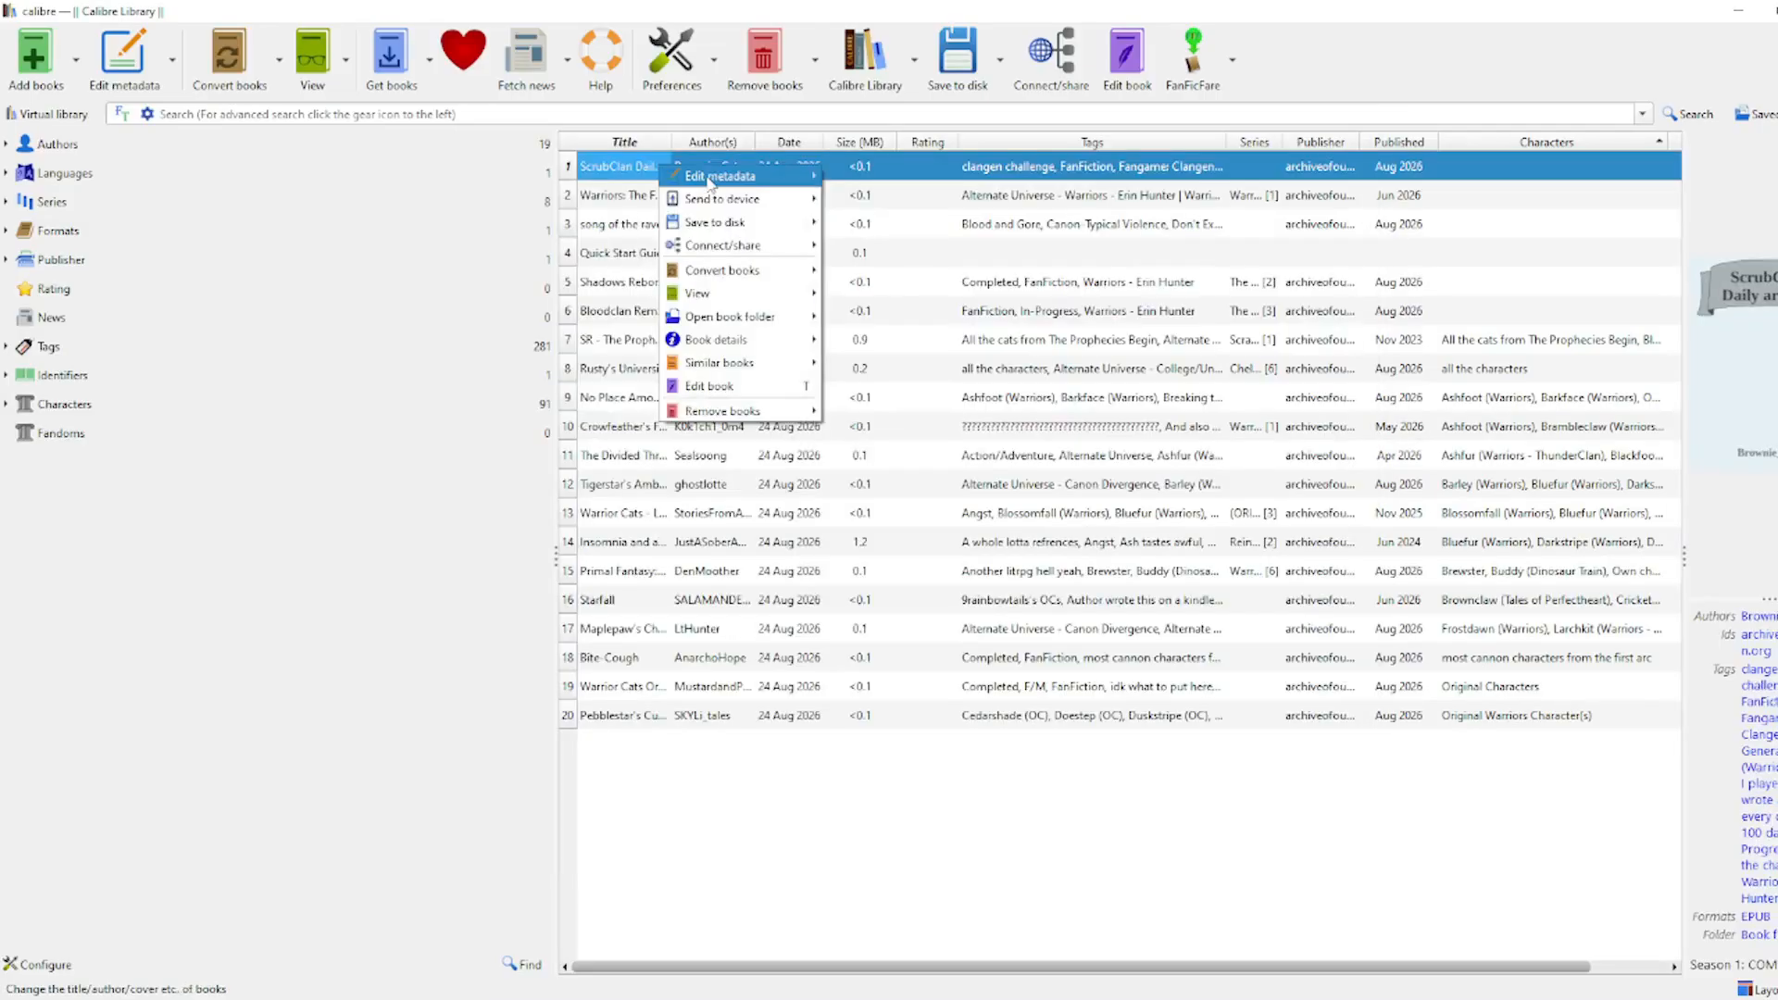
Step: Give ScrubClan Daily archive the Fandoms value Warrior Cats.Clangen and expand the Fandoms category
mouse_move(713, 177)
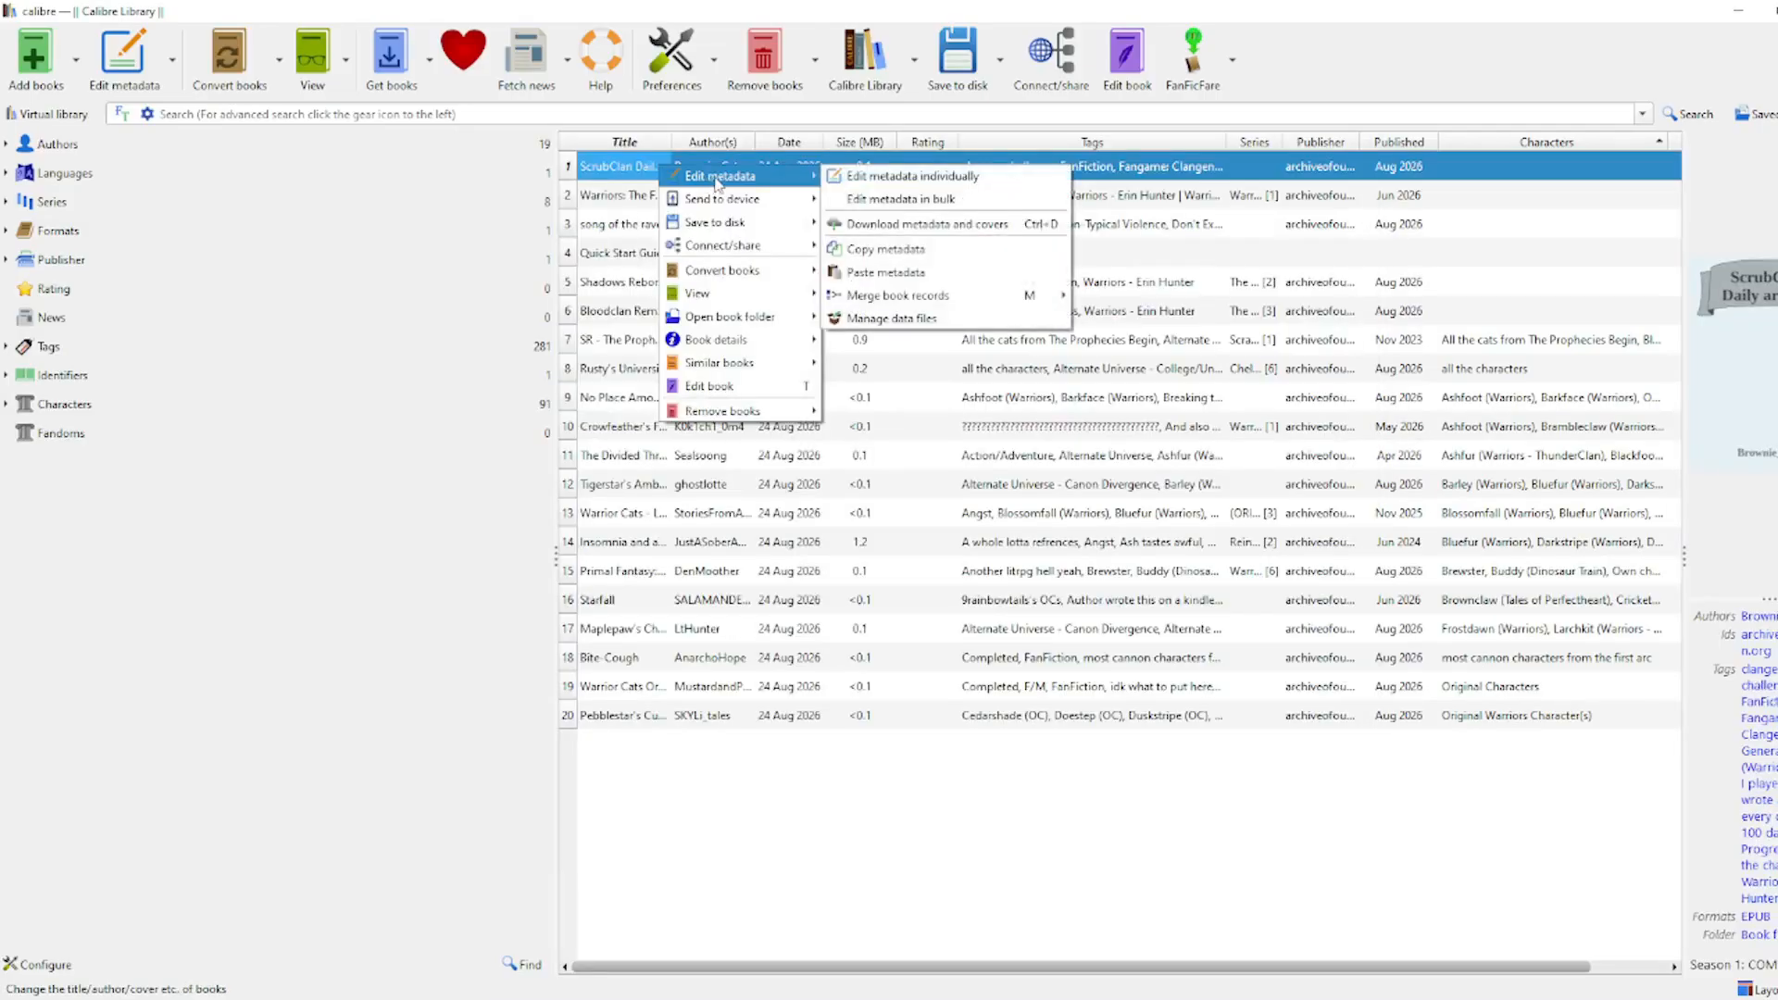
left_click(922, 182)
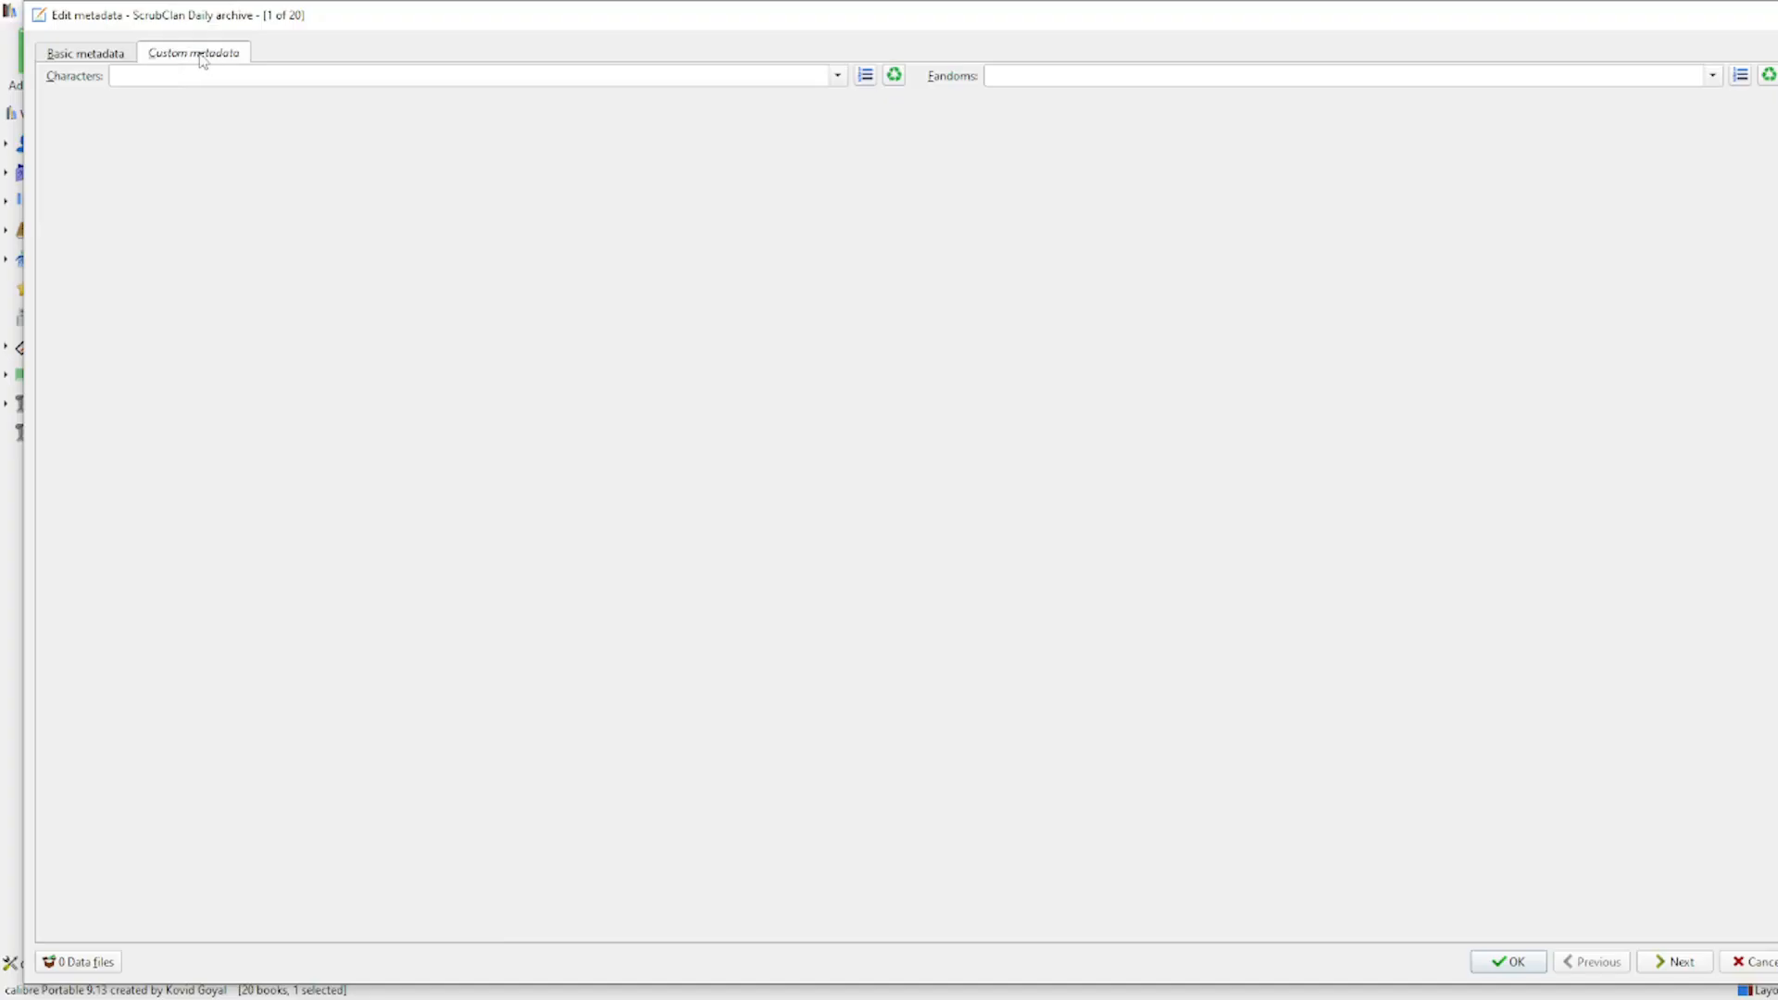
left_click(995, 77)
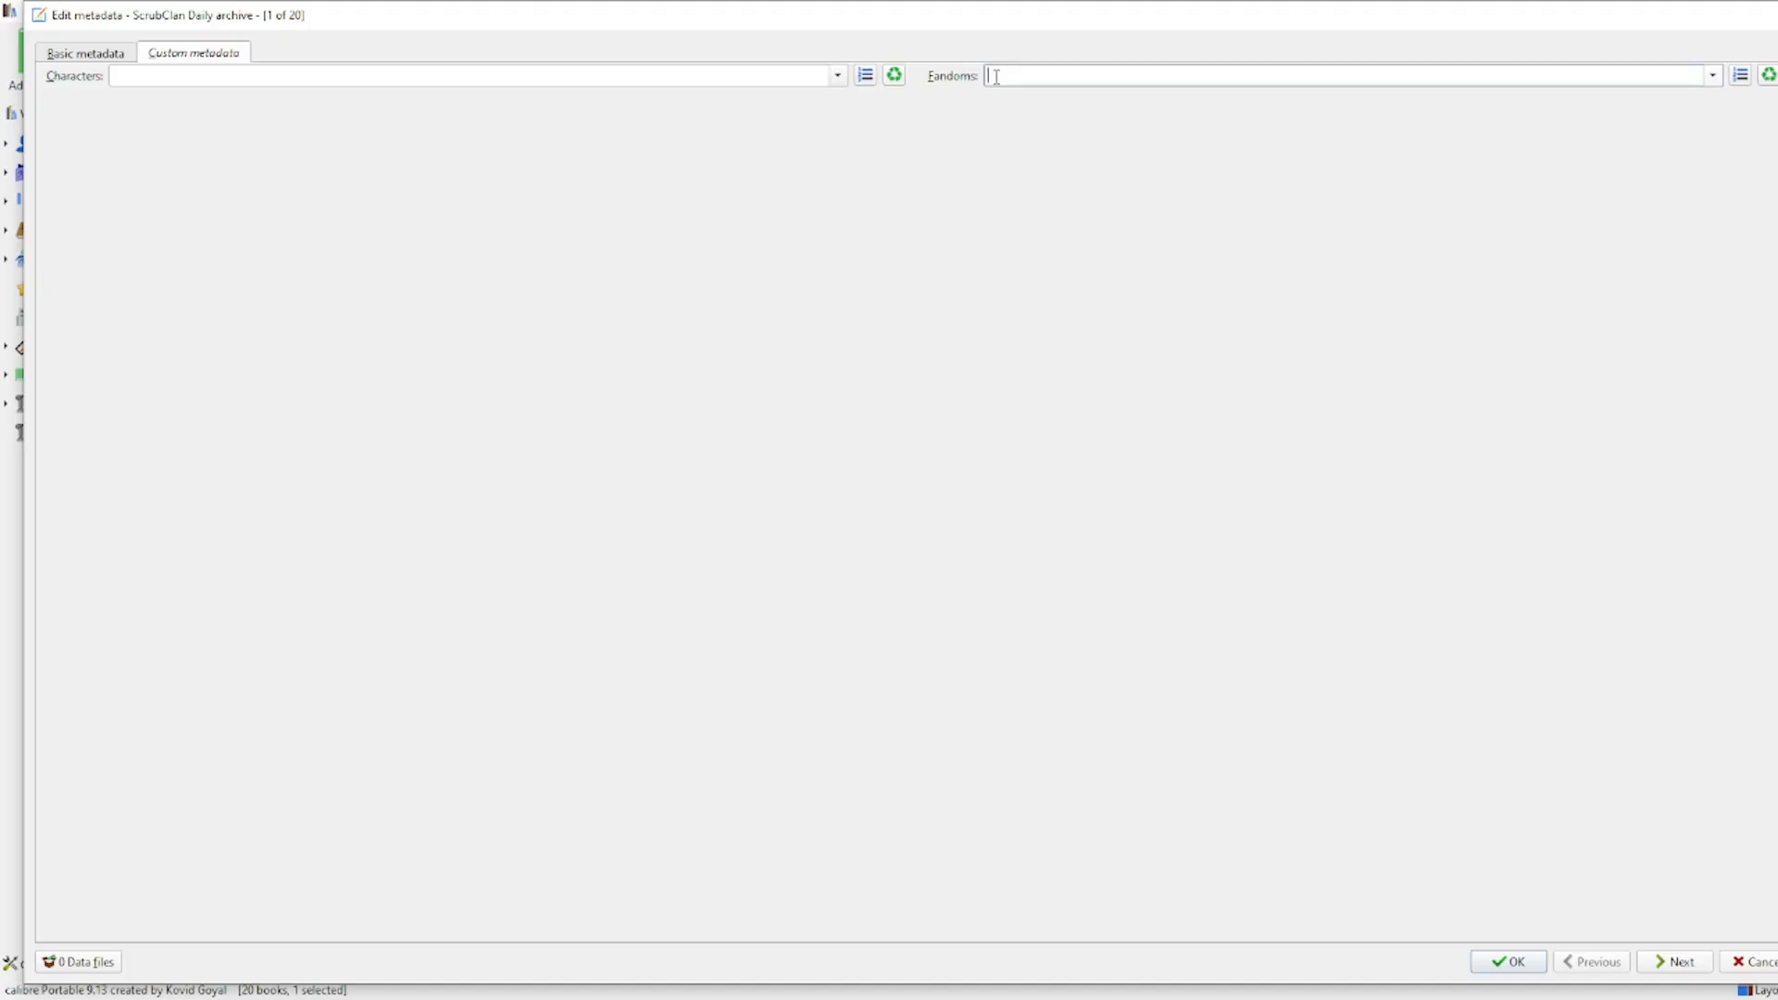
type("Warrior Cats,Clangen")
left_click(1518, 968)
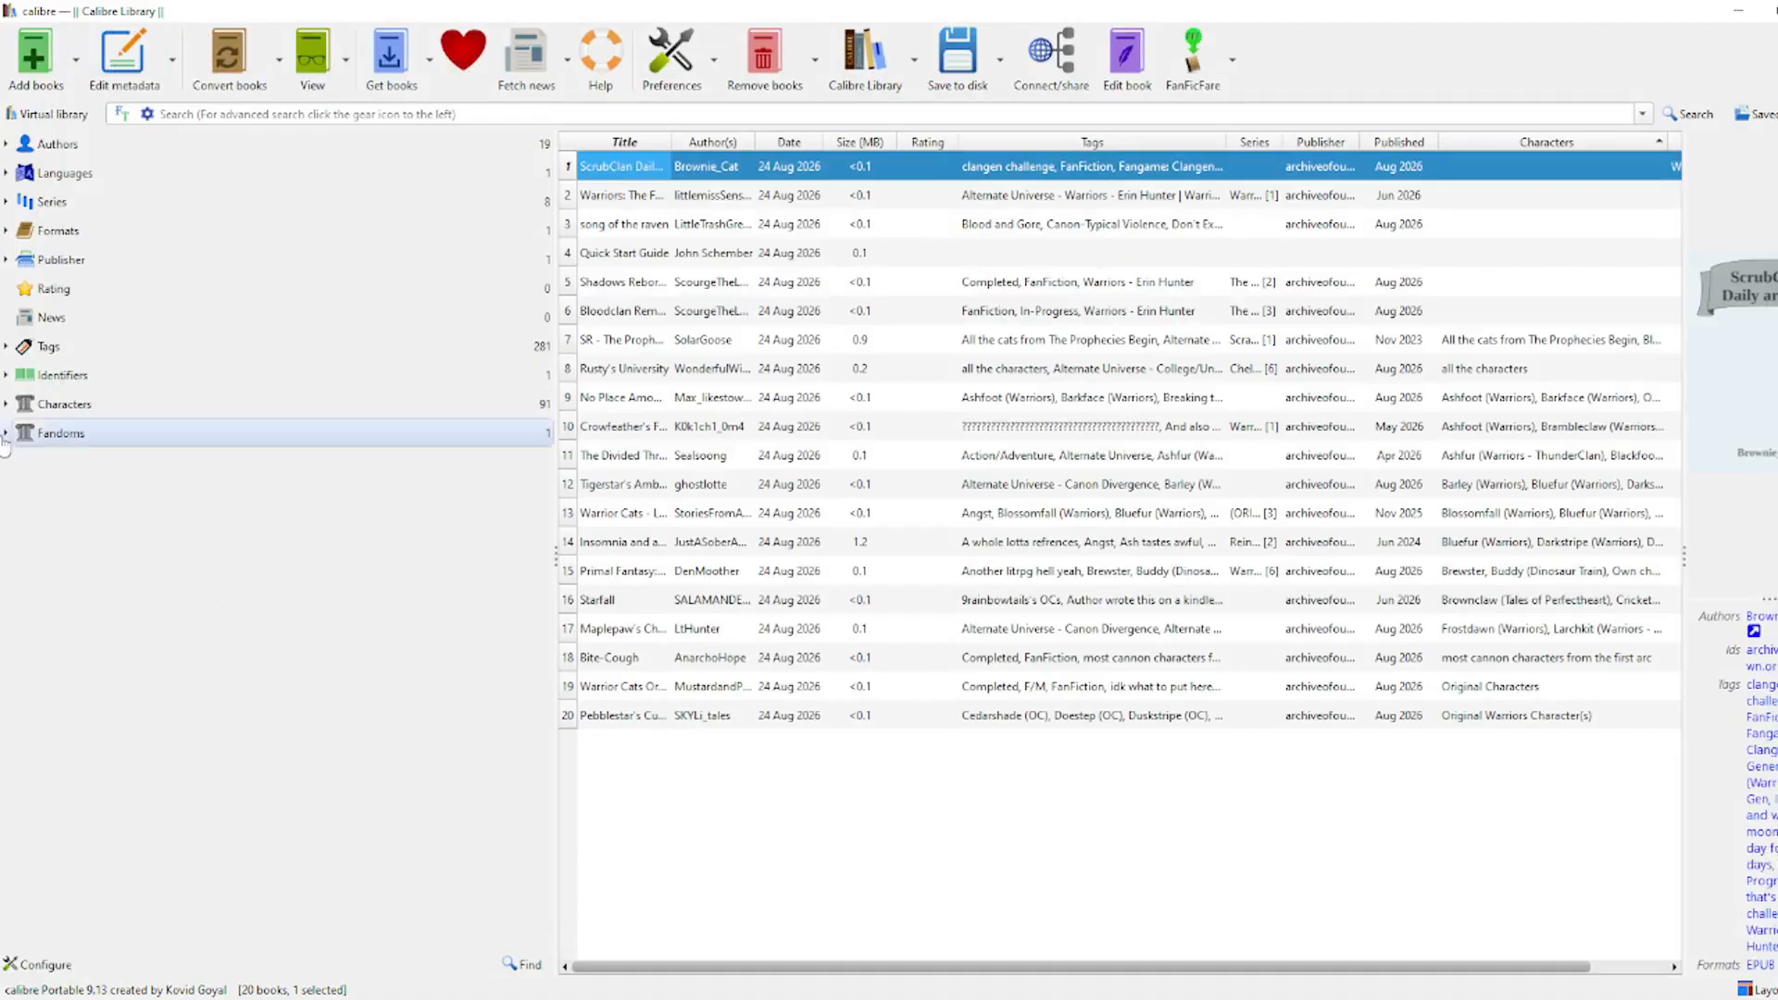
left_click(6, 433)
Step: Enable Fandoms (#fandoms) under Look & feel > Tag browser > Hierarchy and searching, and apply
left_click(81, 470)
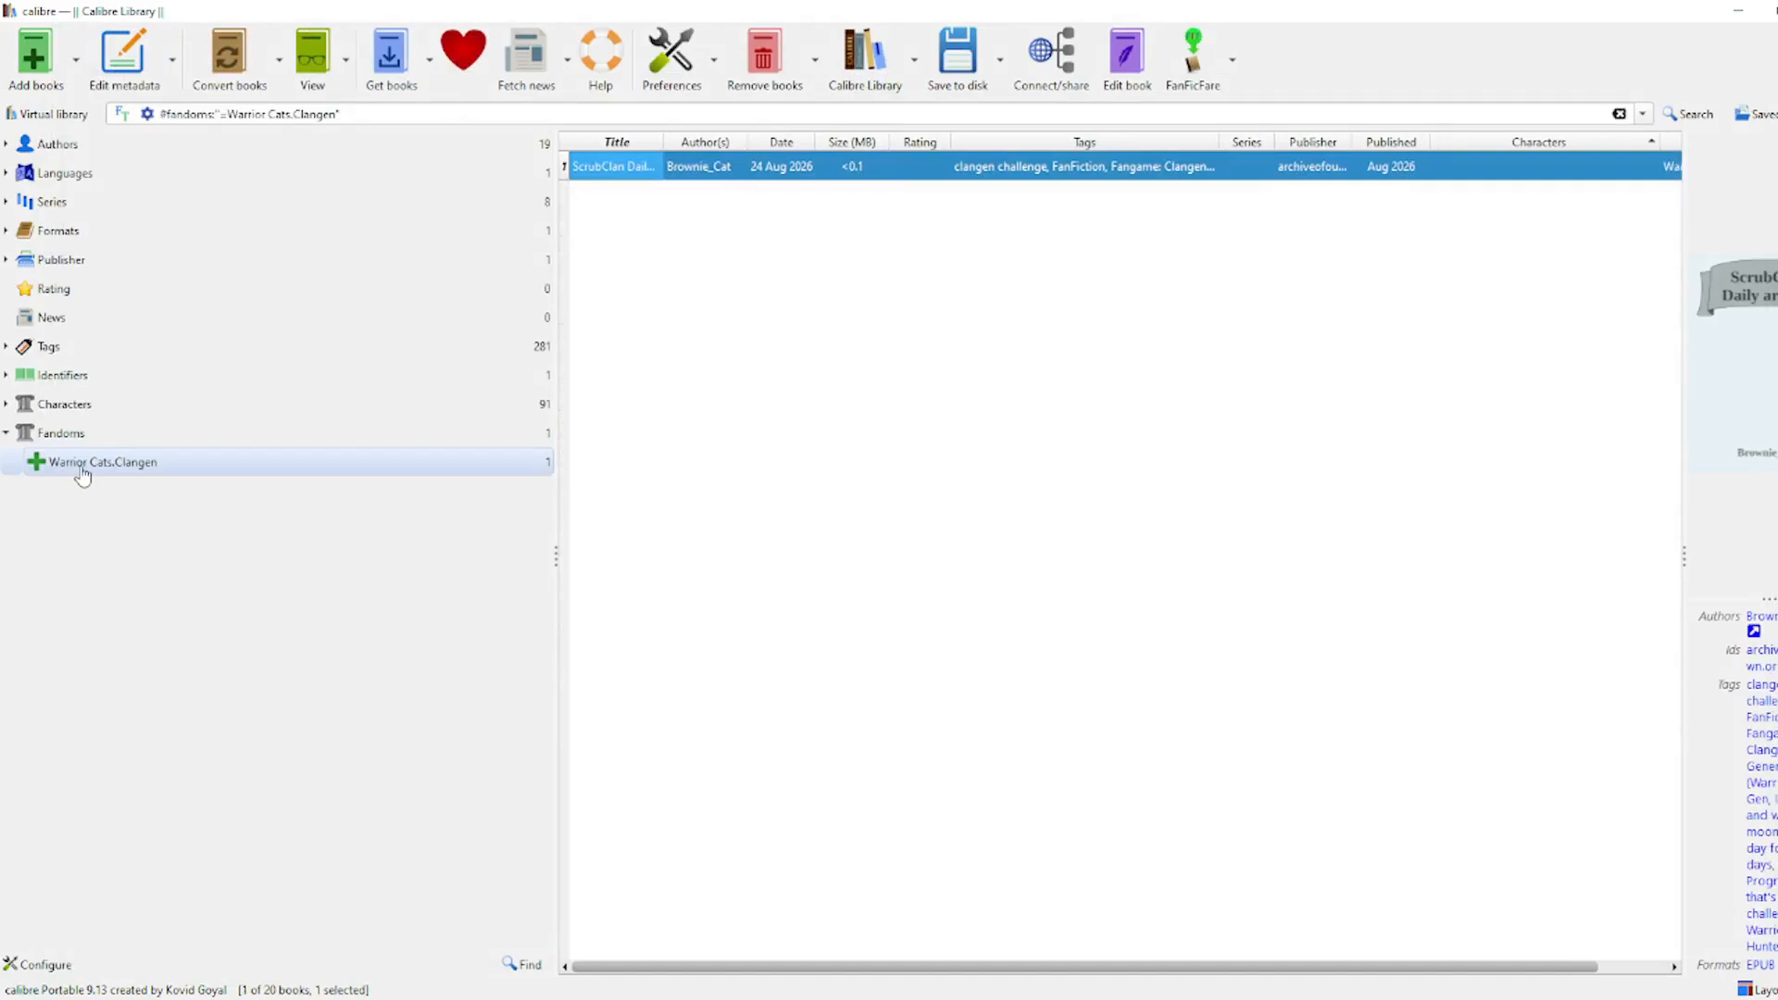
left_click(83, 472)
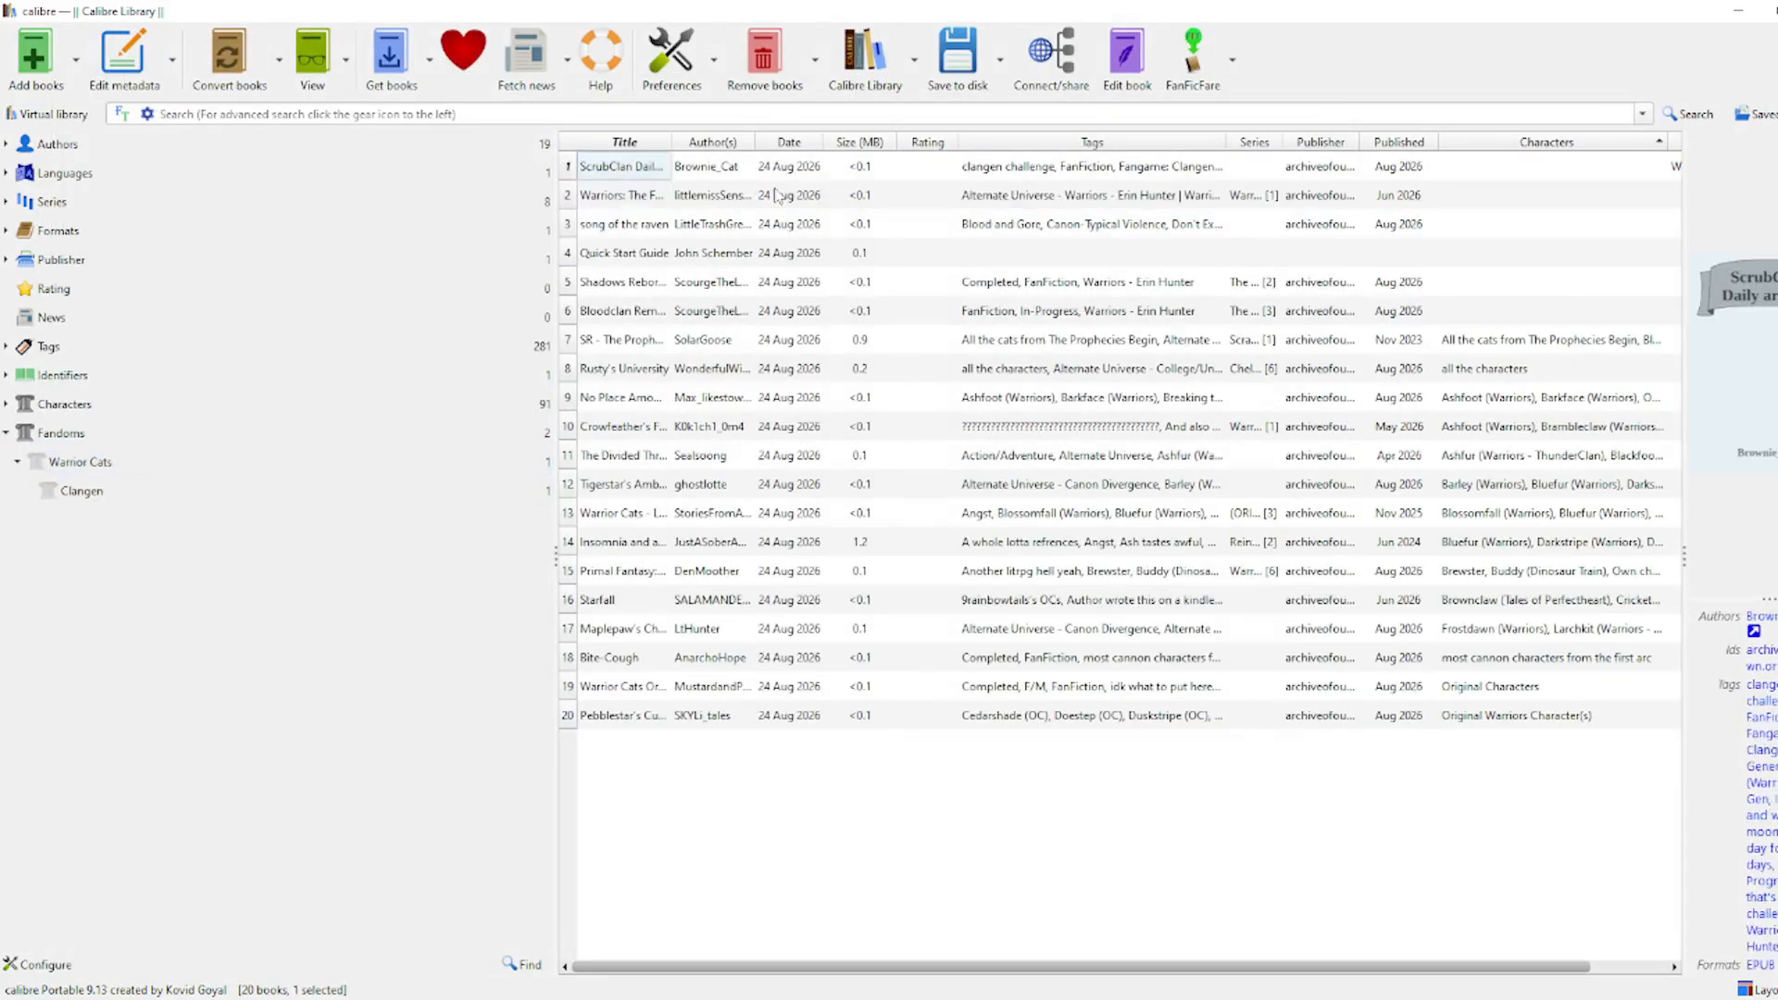
left_click(685, 60)
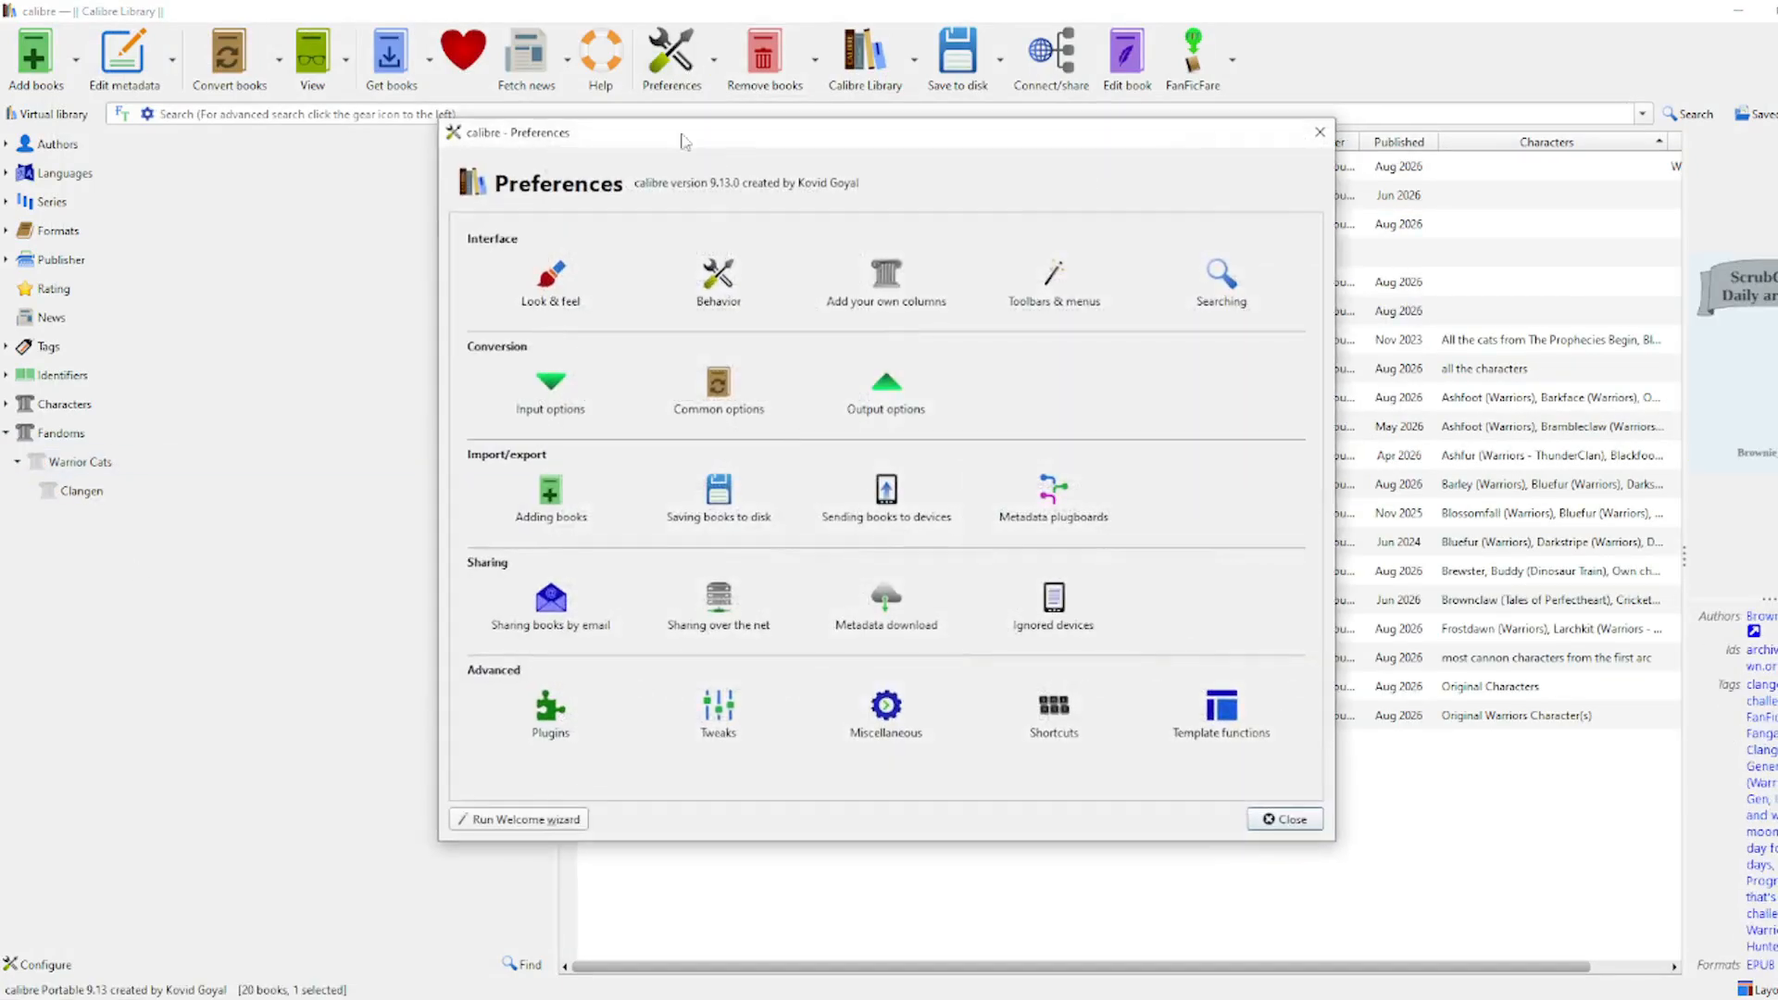
left_click(556, 292)
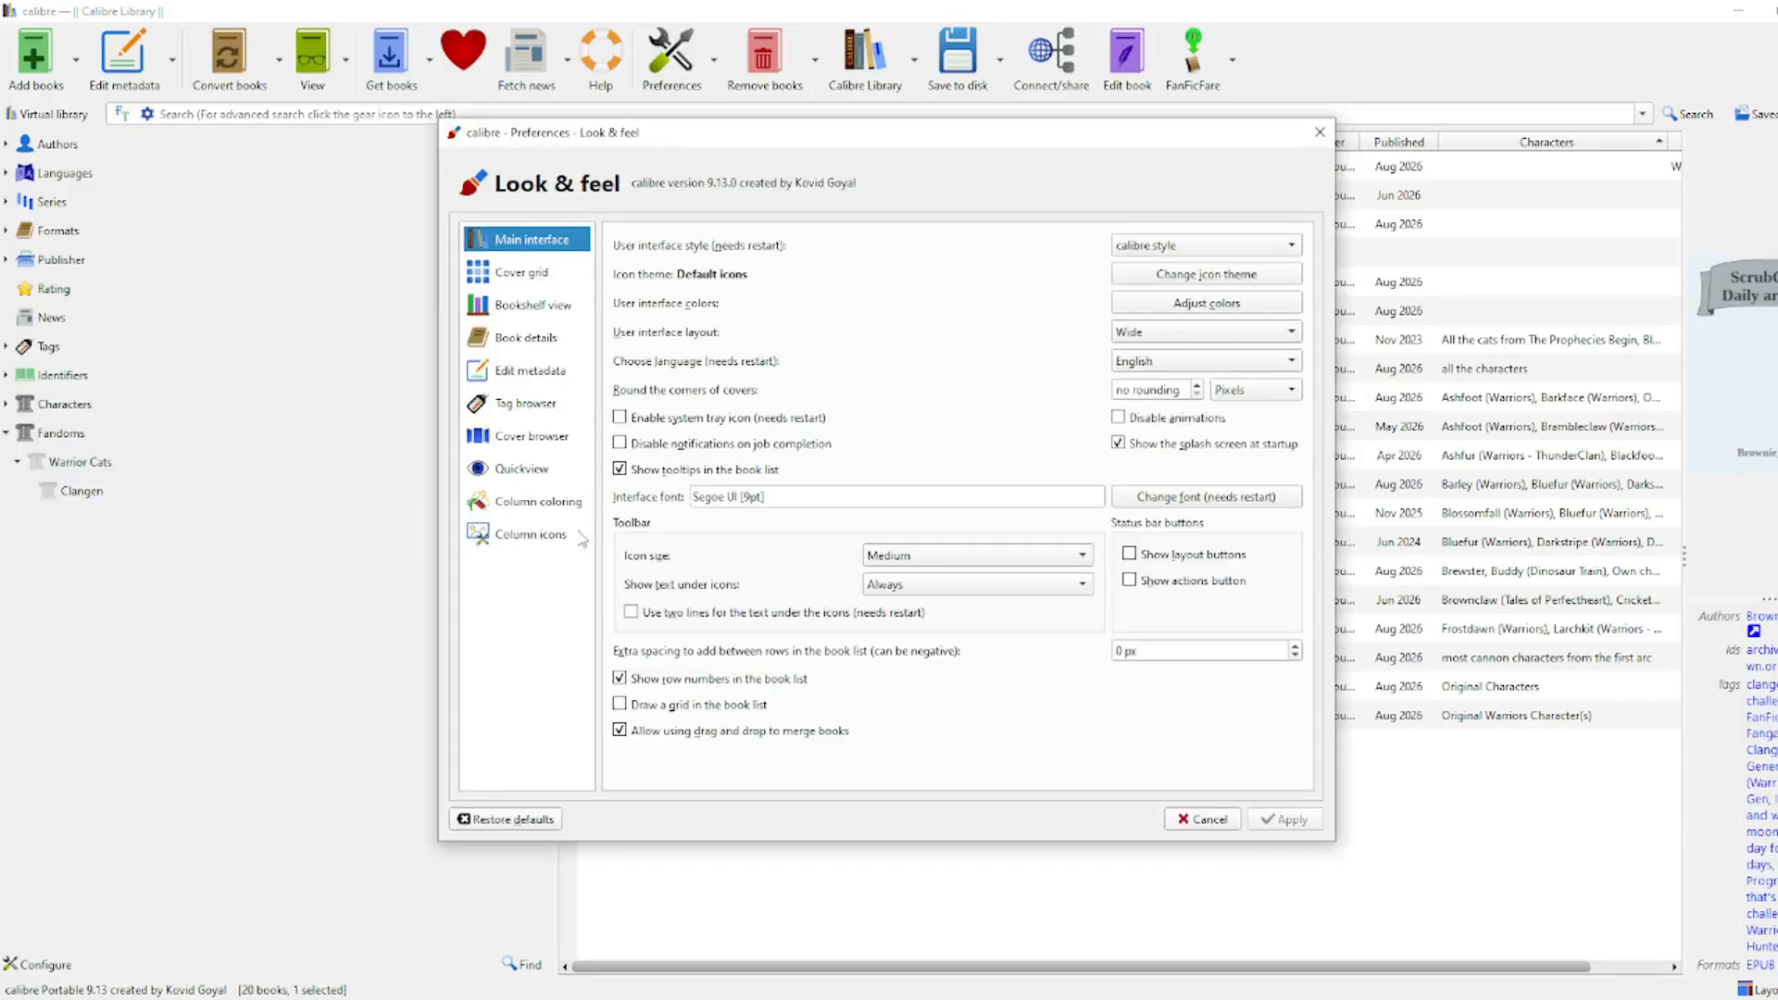
left_click(528, 401)
left_click(871, 241)
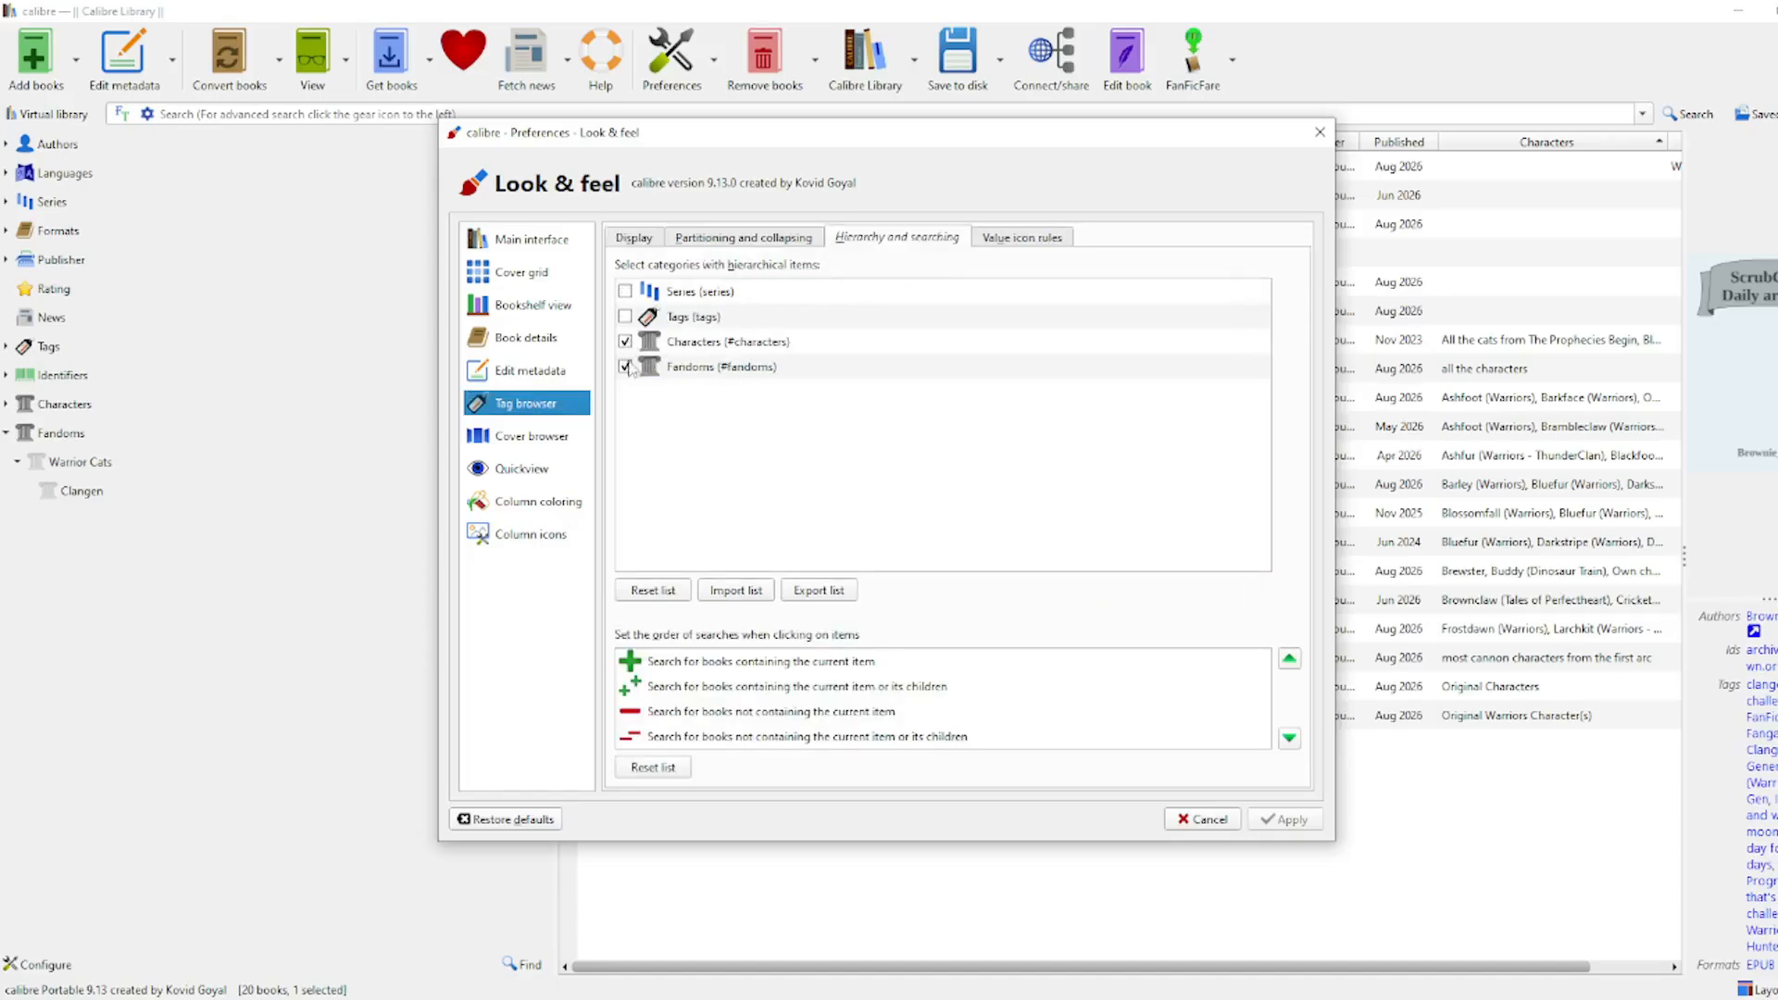
left_click(1264, 820)
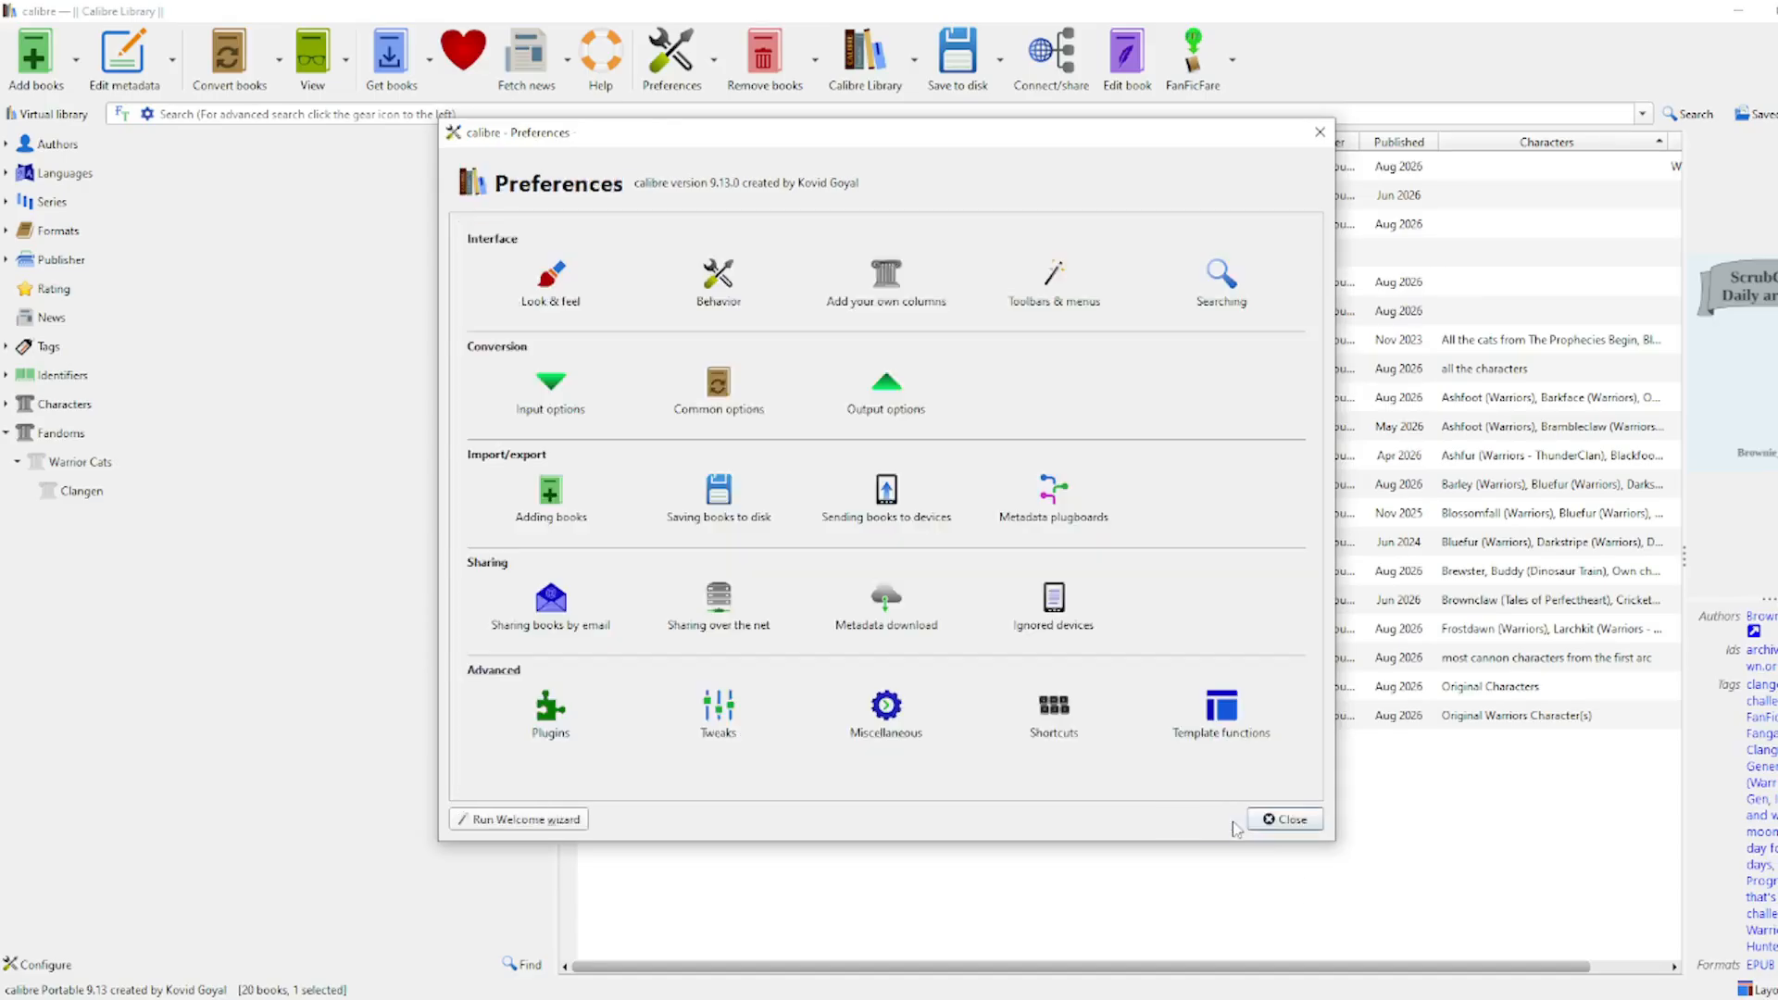
left_click(1285, 820)
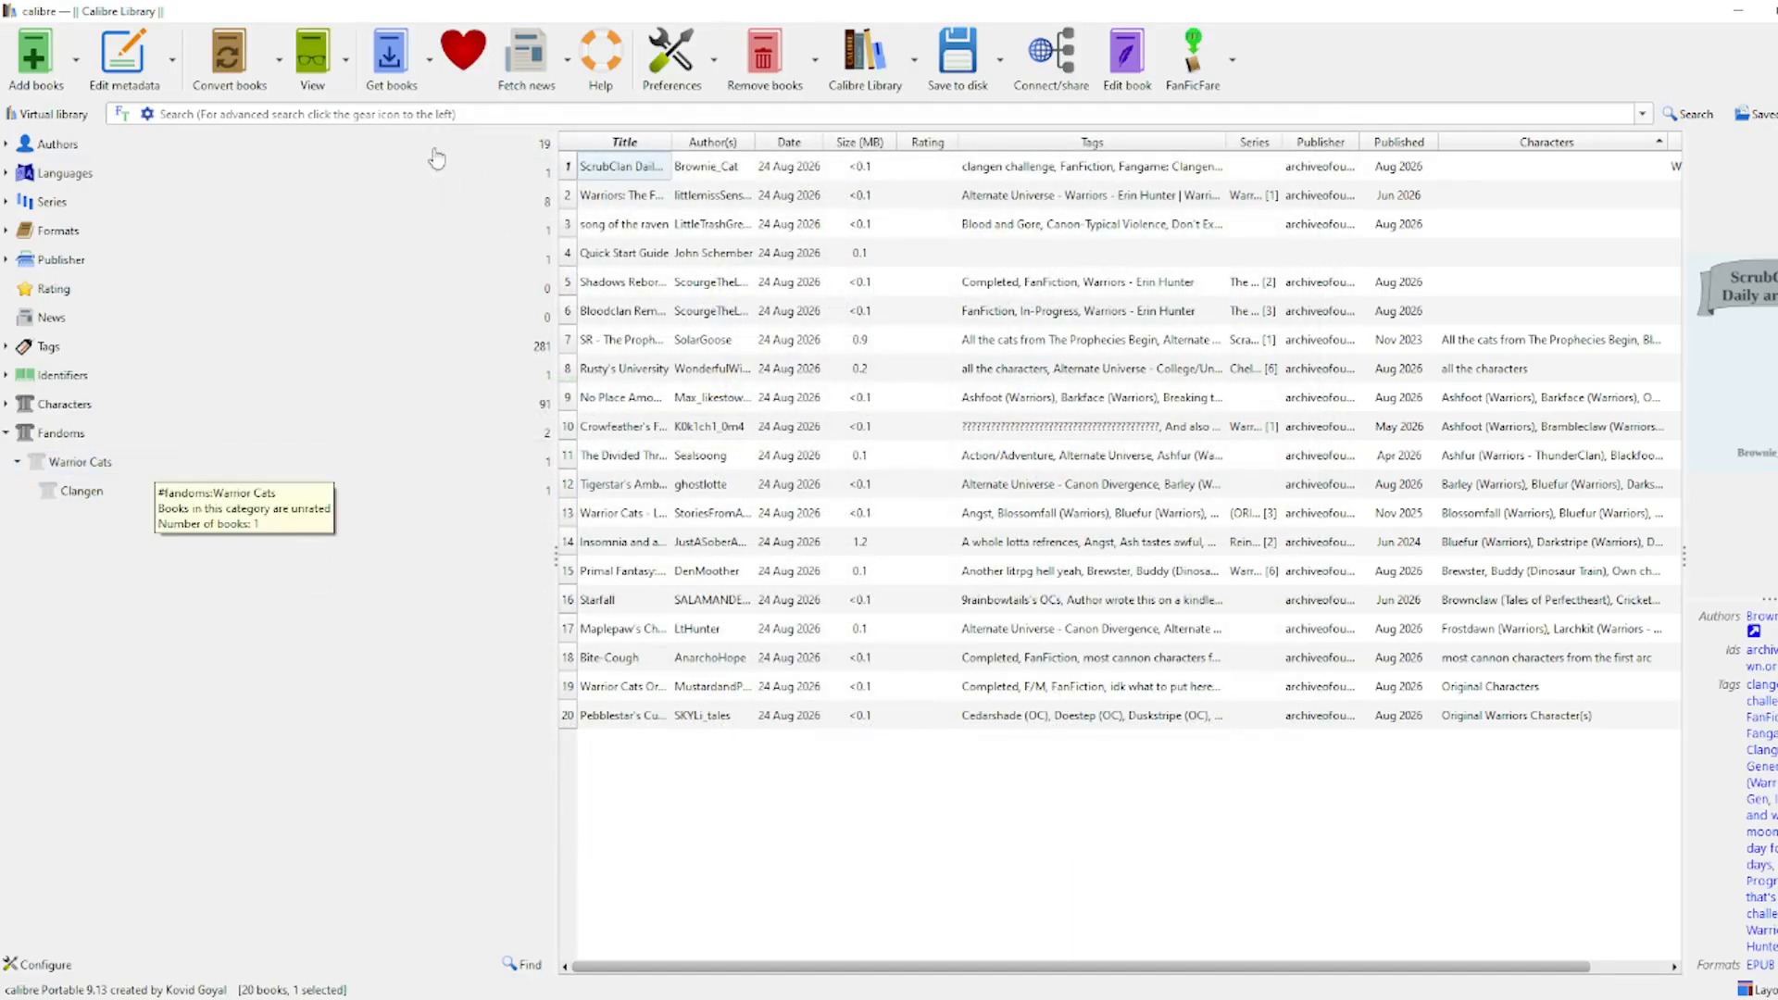
Step: Bulk-edit books 2–20 to set their Fandoms value to Warrior Cats
left_click(662, 199)
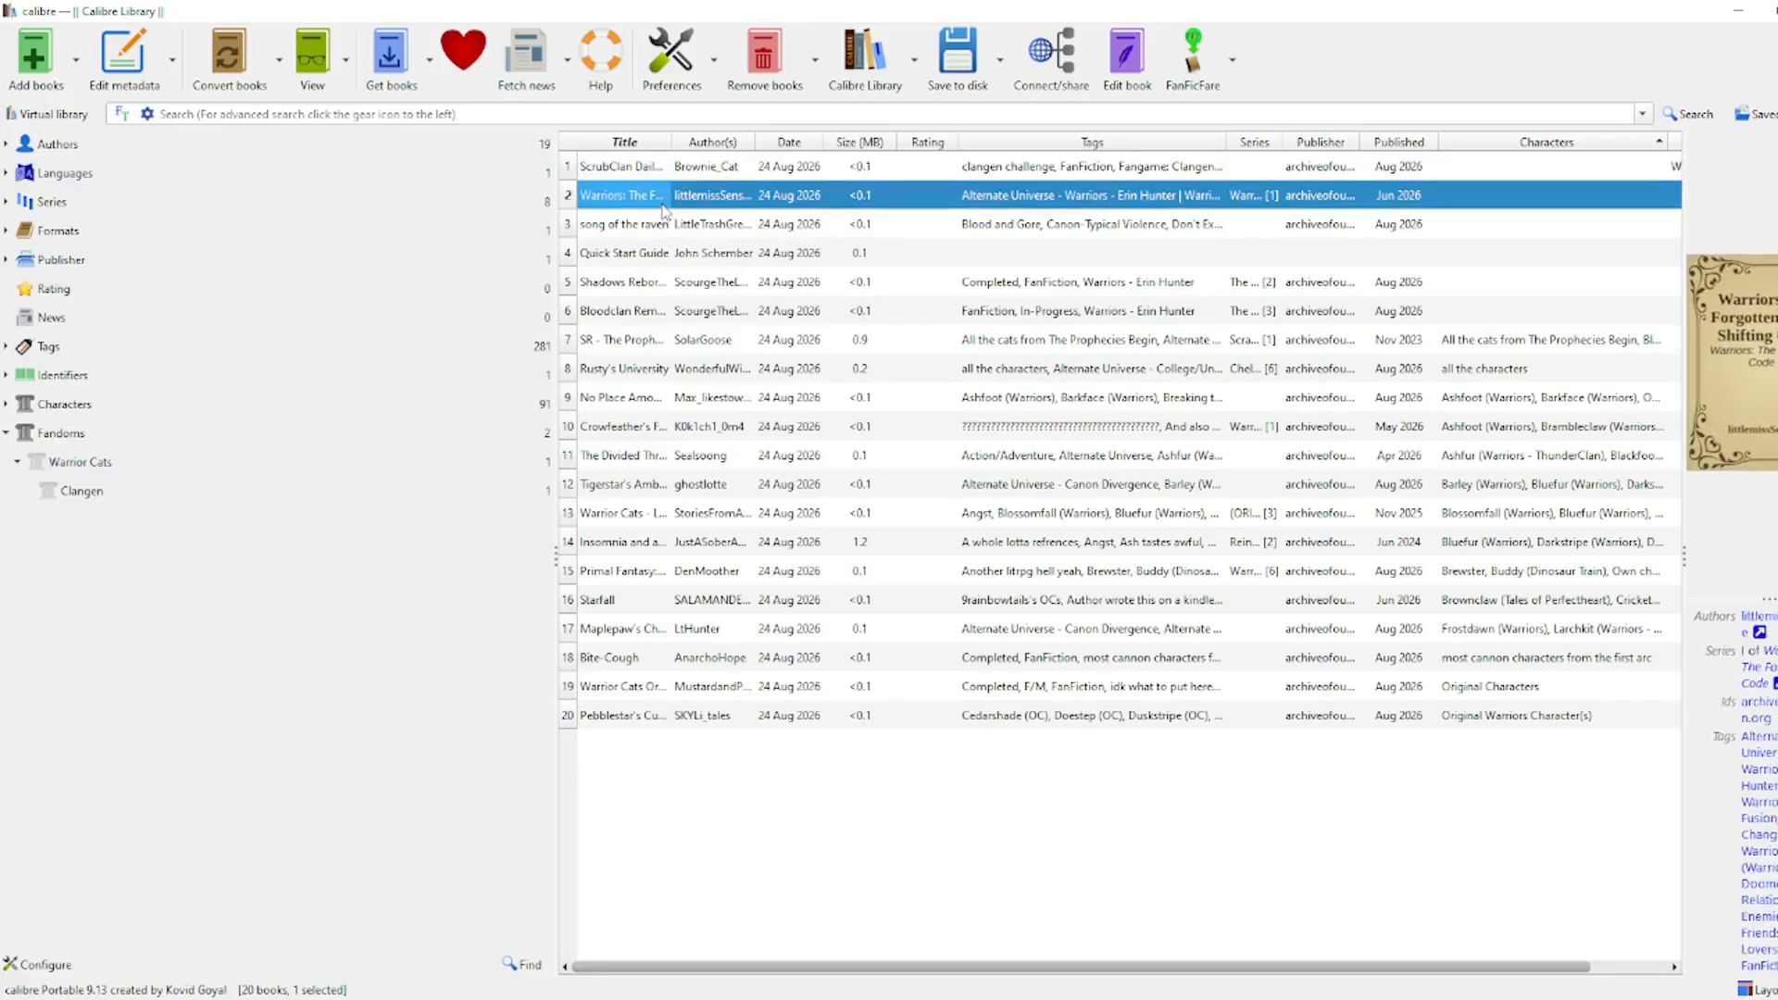
left_click(1307, 719, "shift")
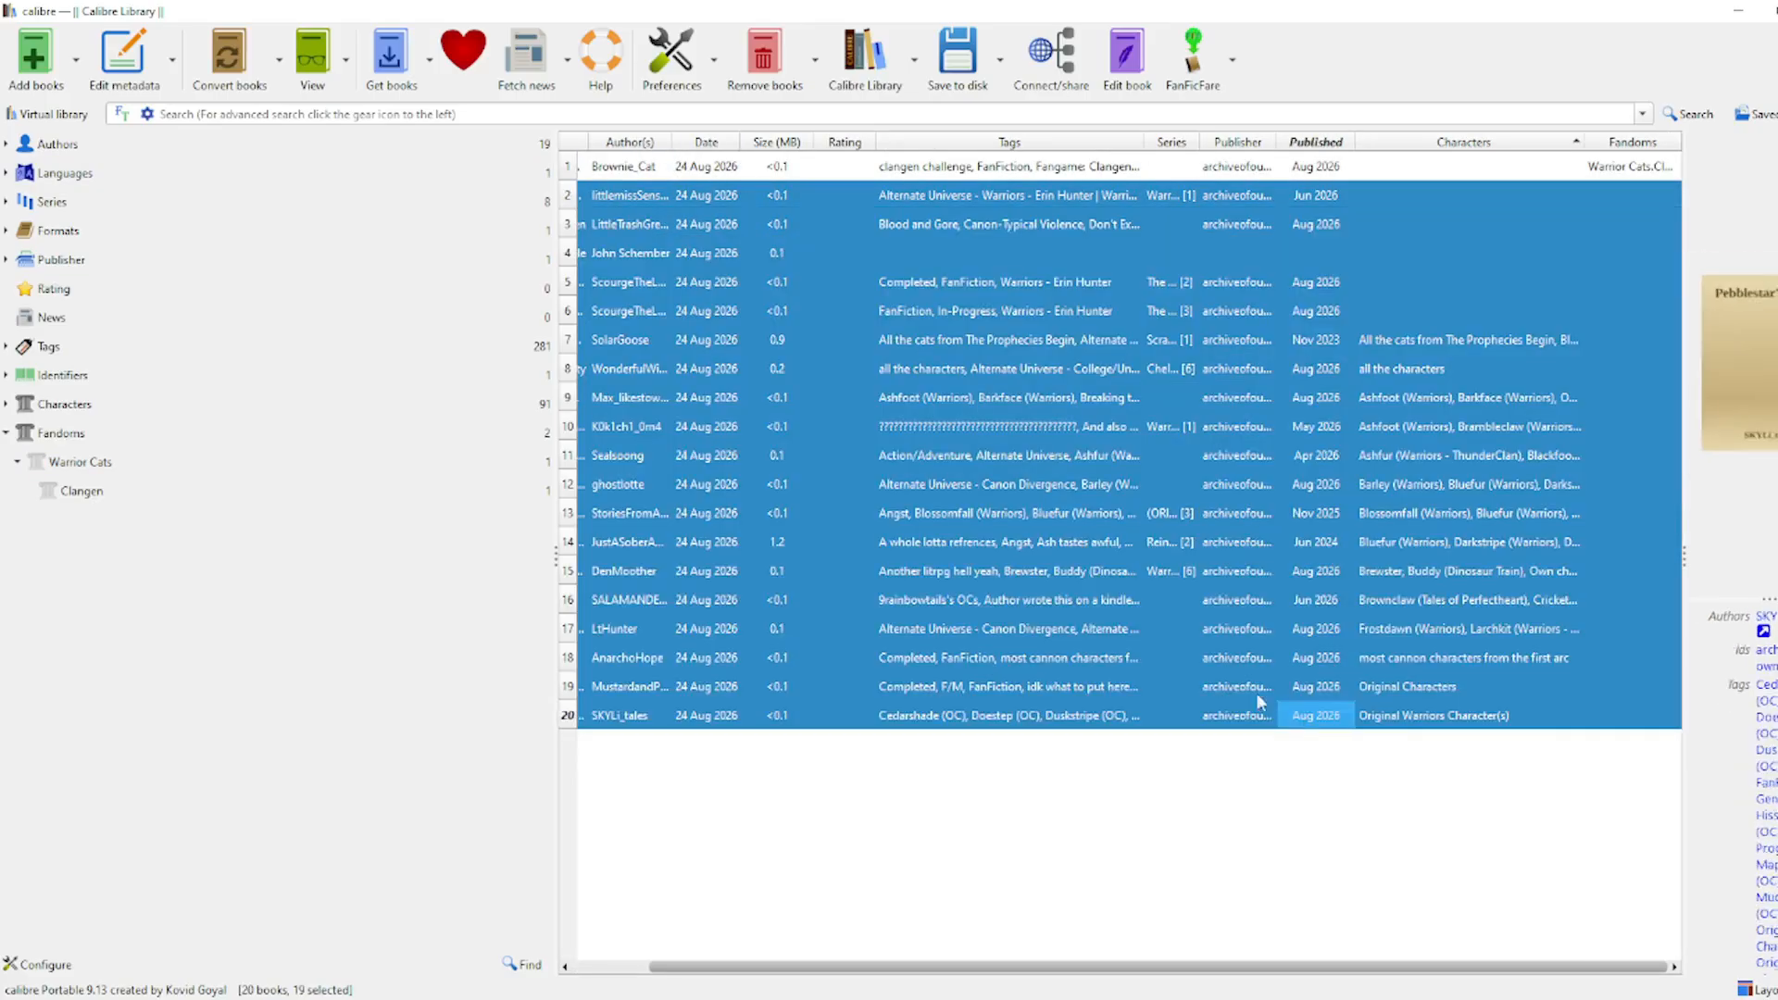
right_click(1245, 686)
mouse_move(1315, 695)
left_click(1482, 720)
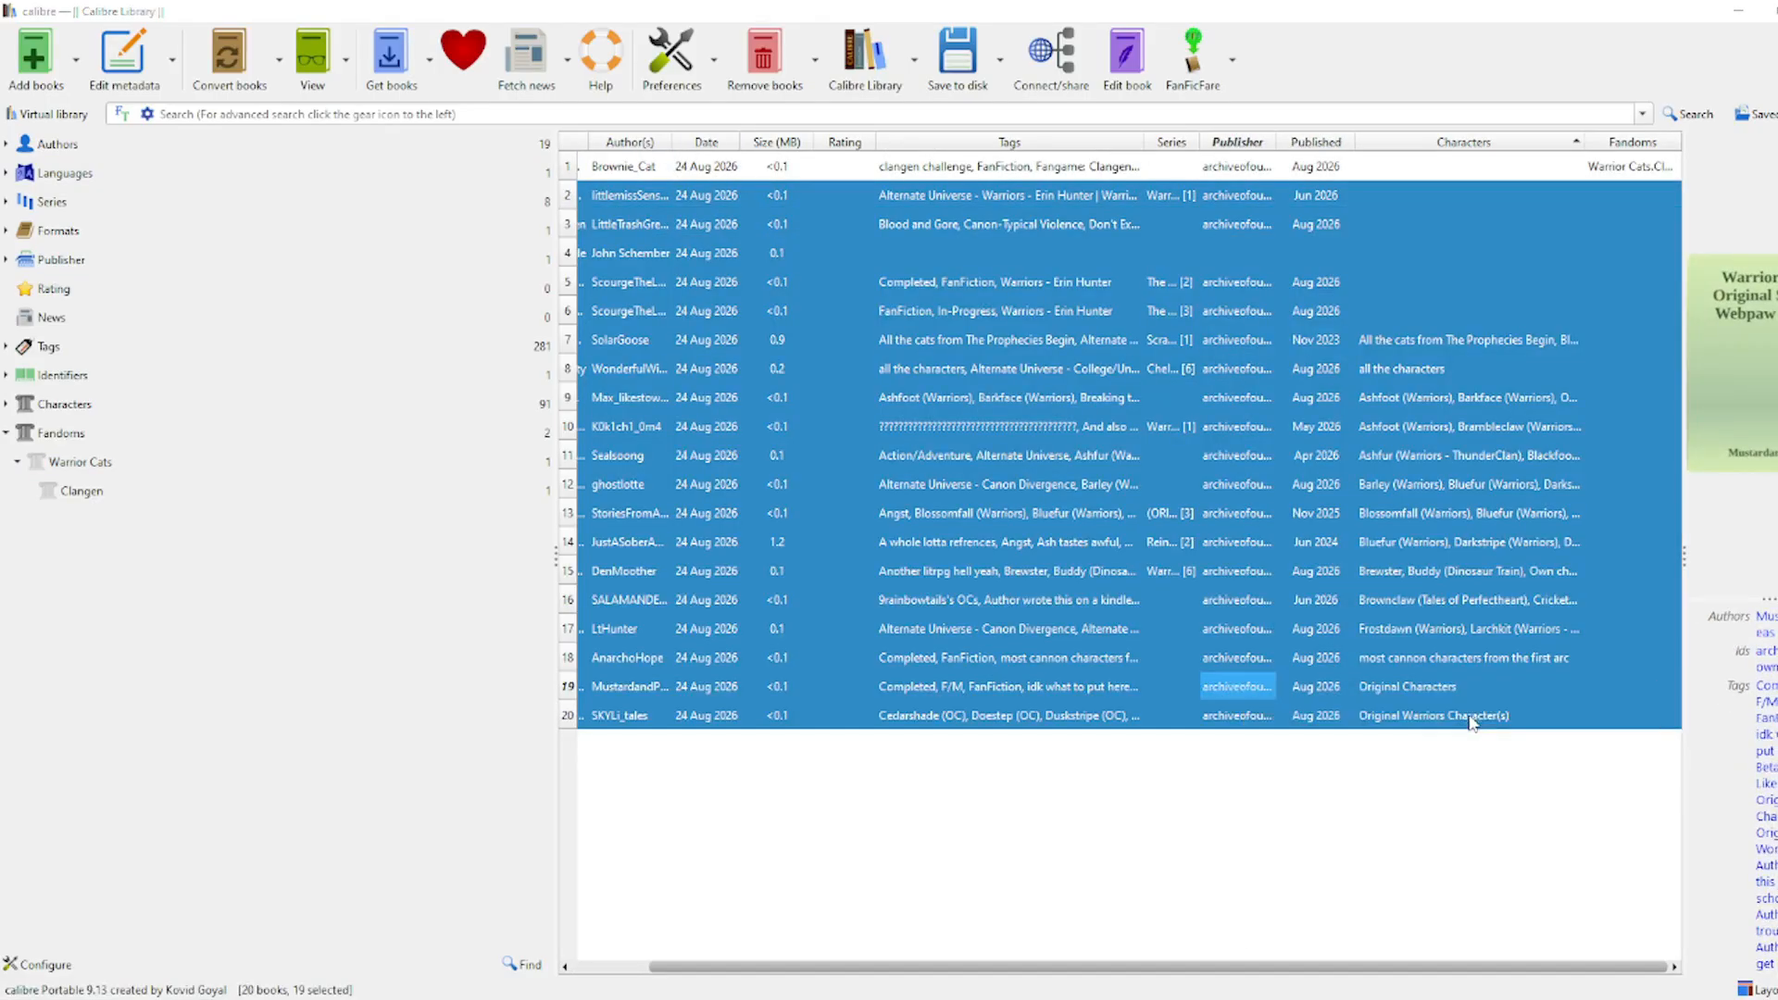
left_click(251, 55)
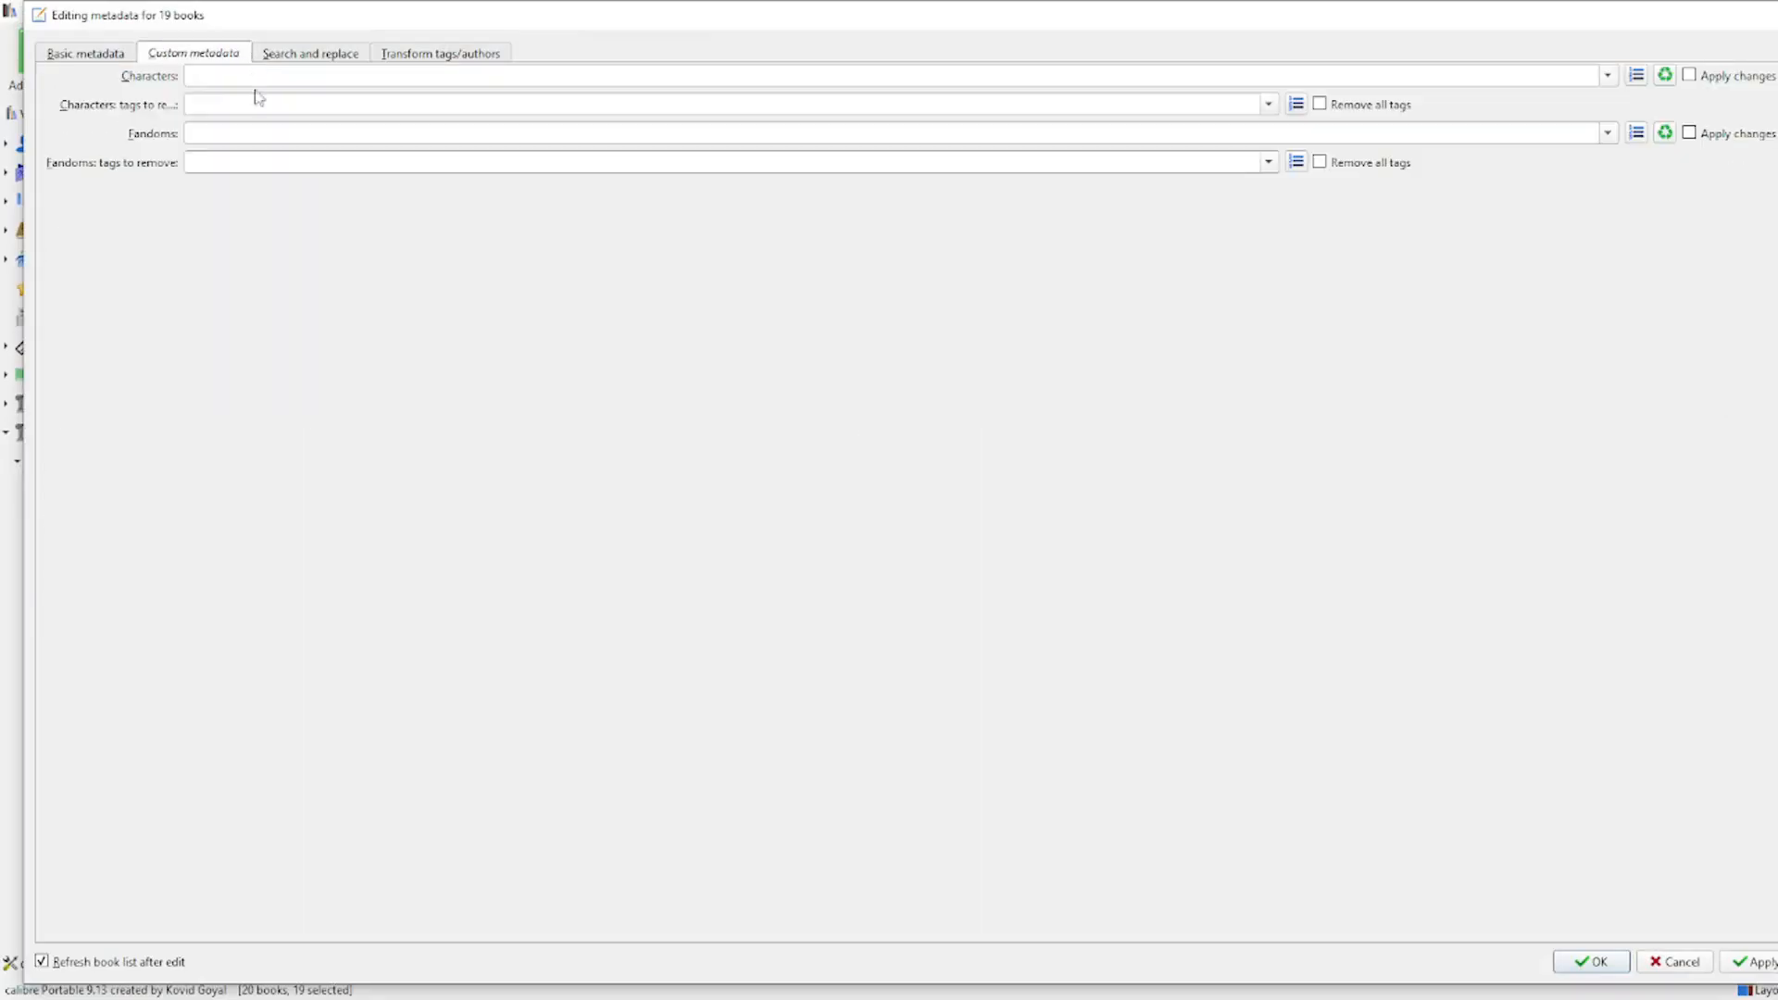
left_click(264, 134)
type("Warrior Cats")
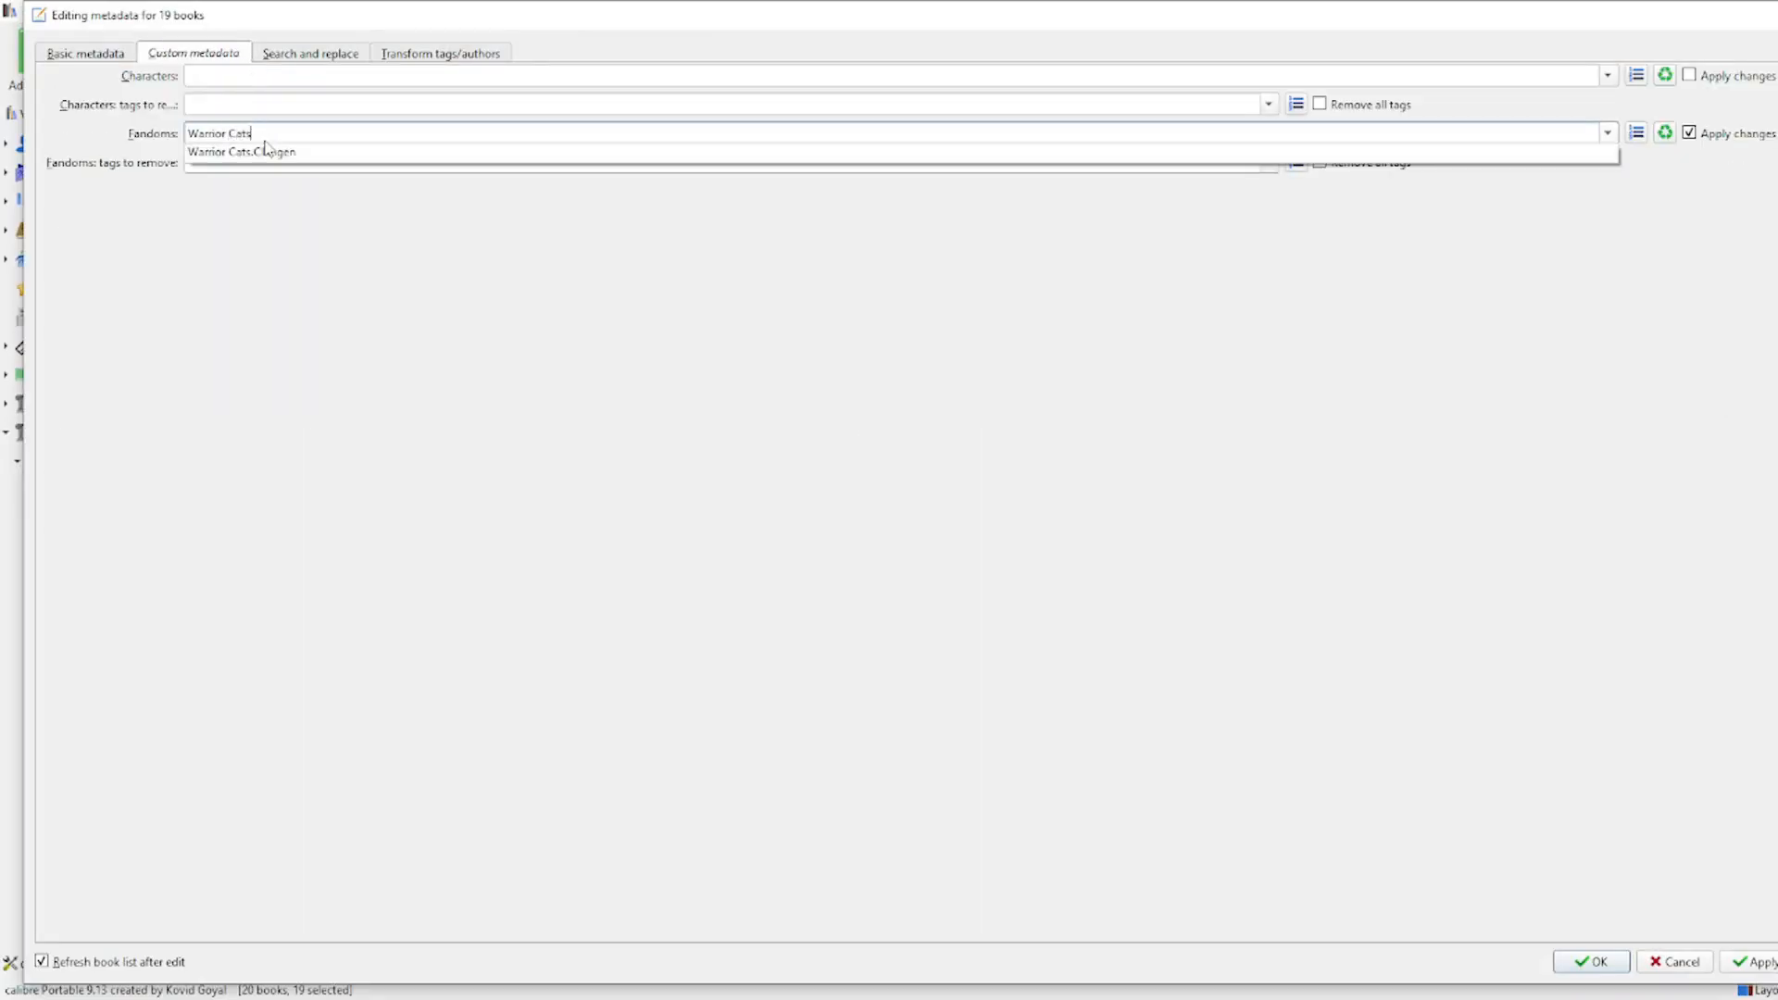
left_click(385, 409)
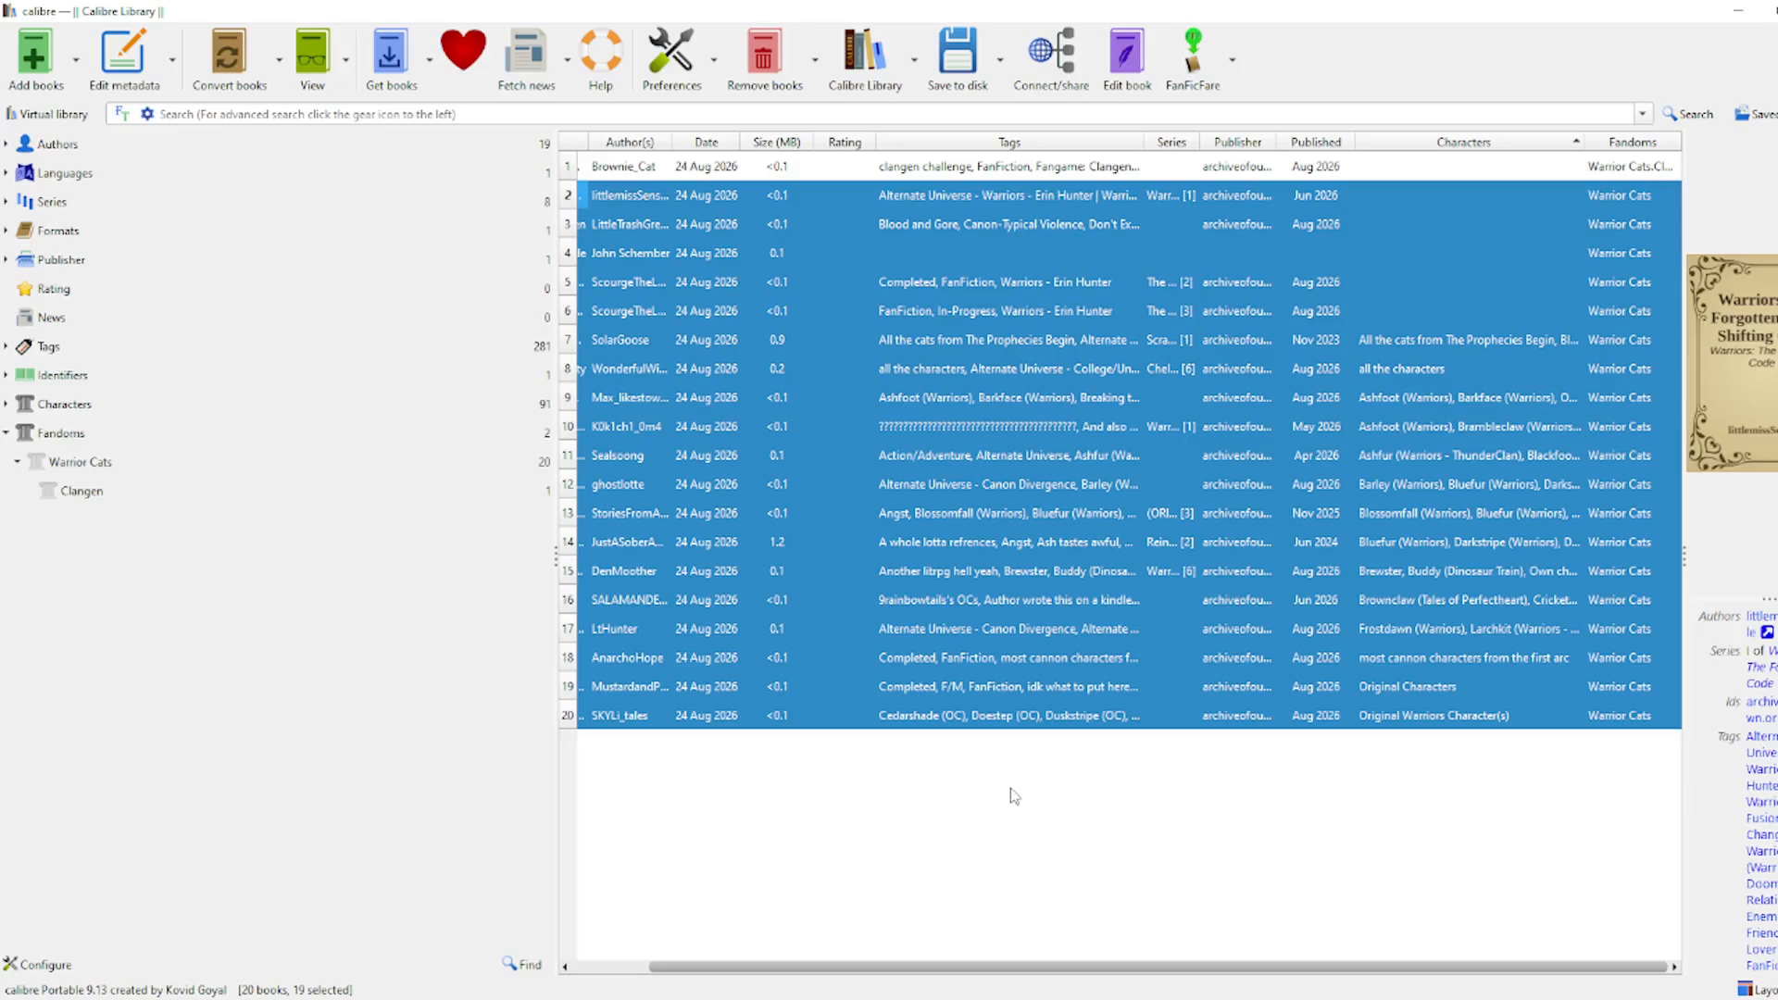
Step: Test Clangen and Warrior Cats filters, including and excluding subcategories, then clear the filter
left_click(71, 500)
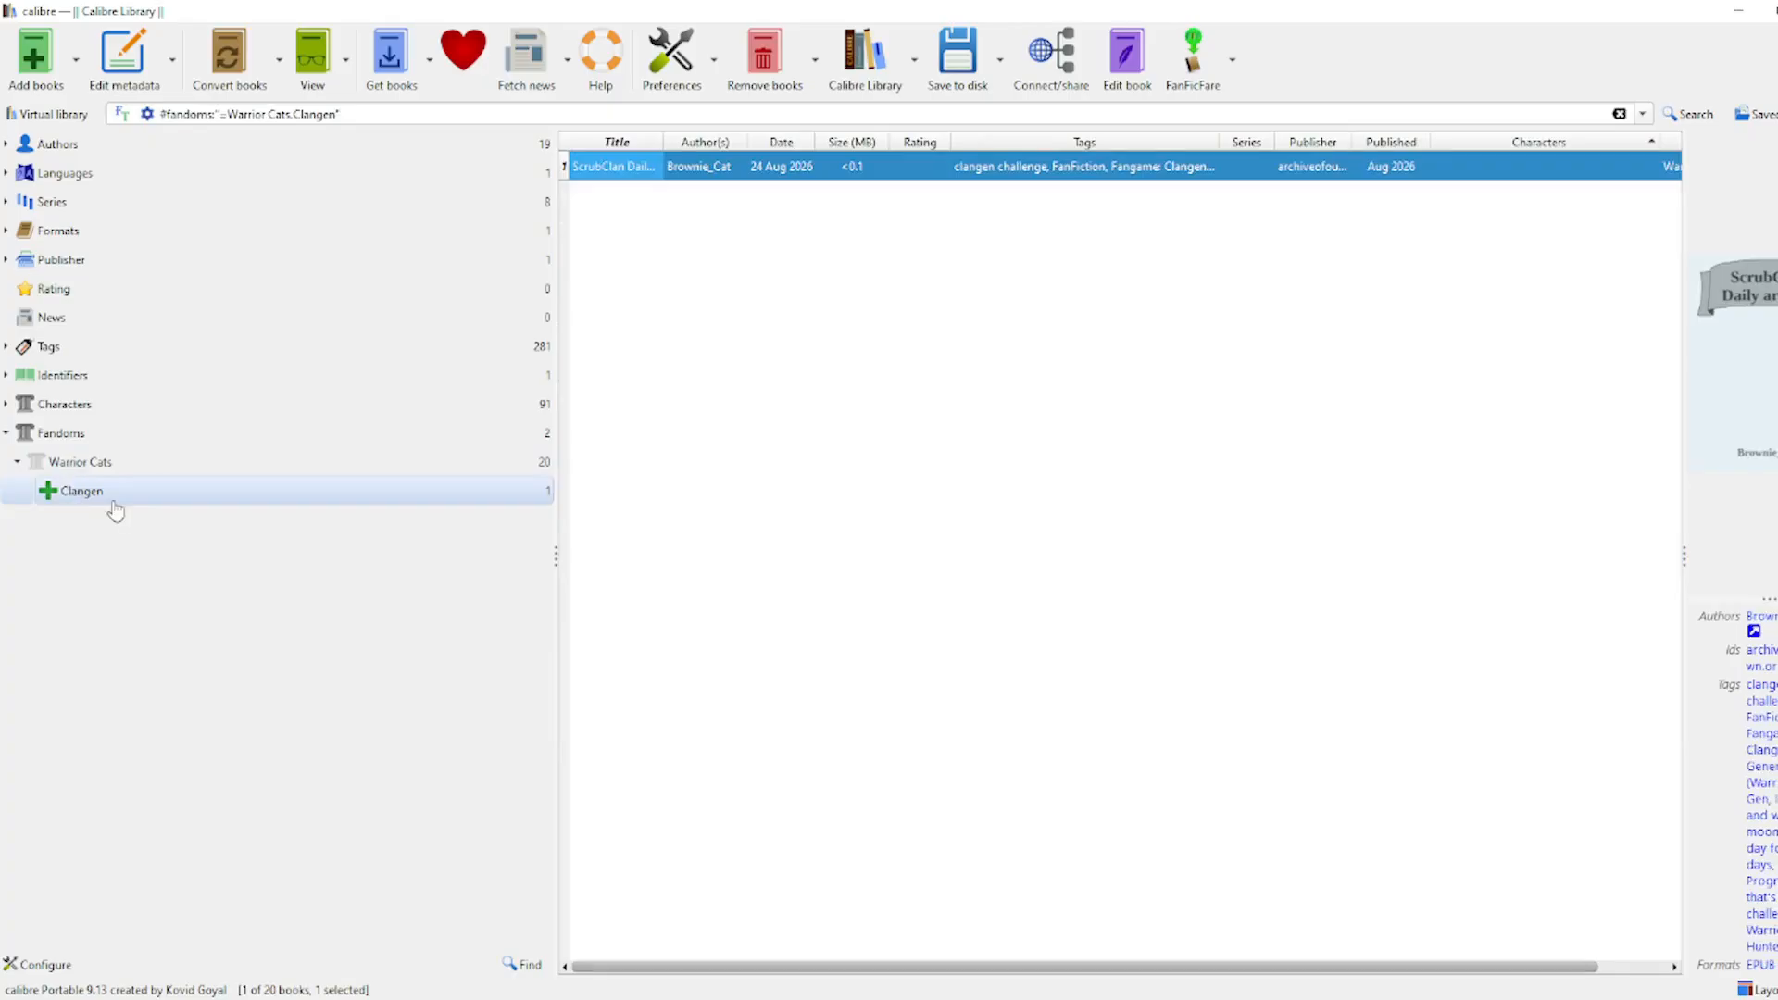
left_click(86, 461)
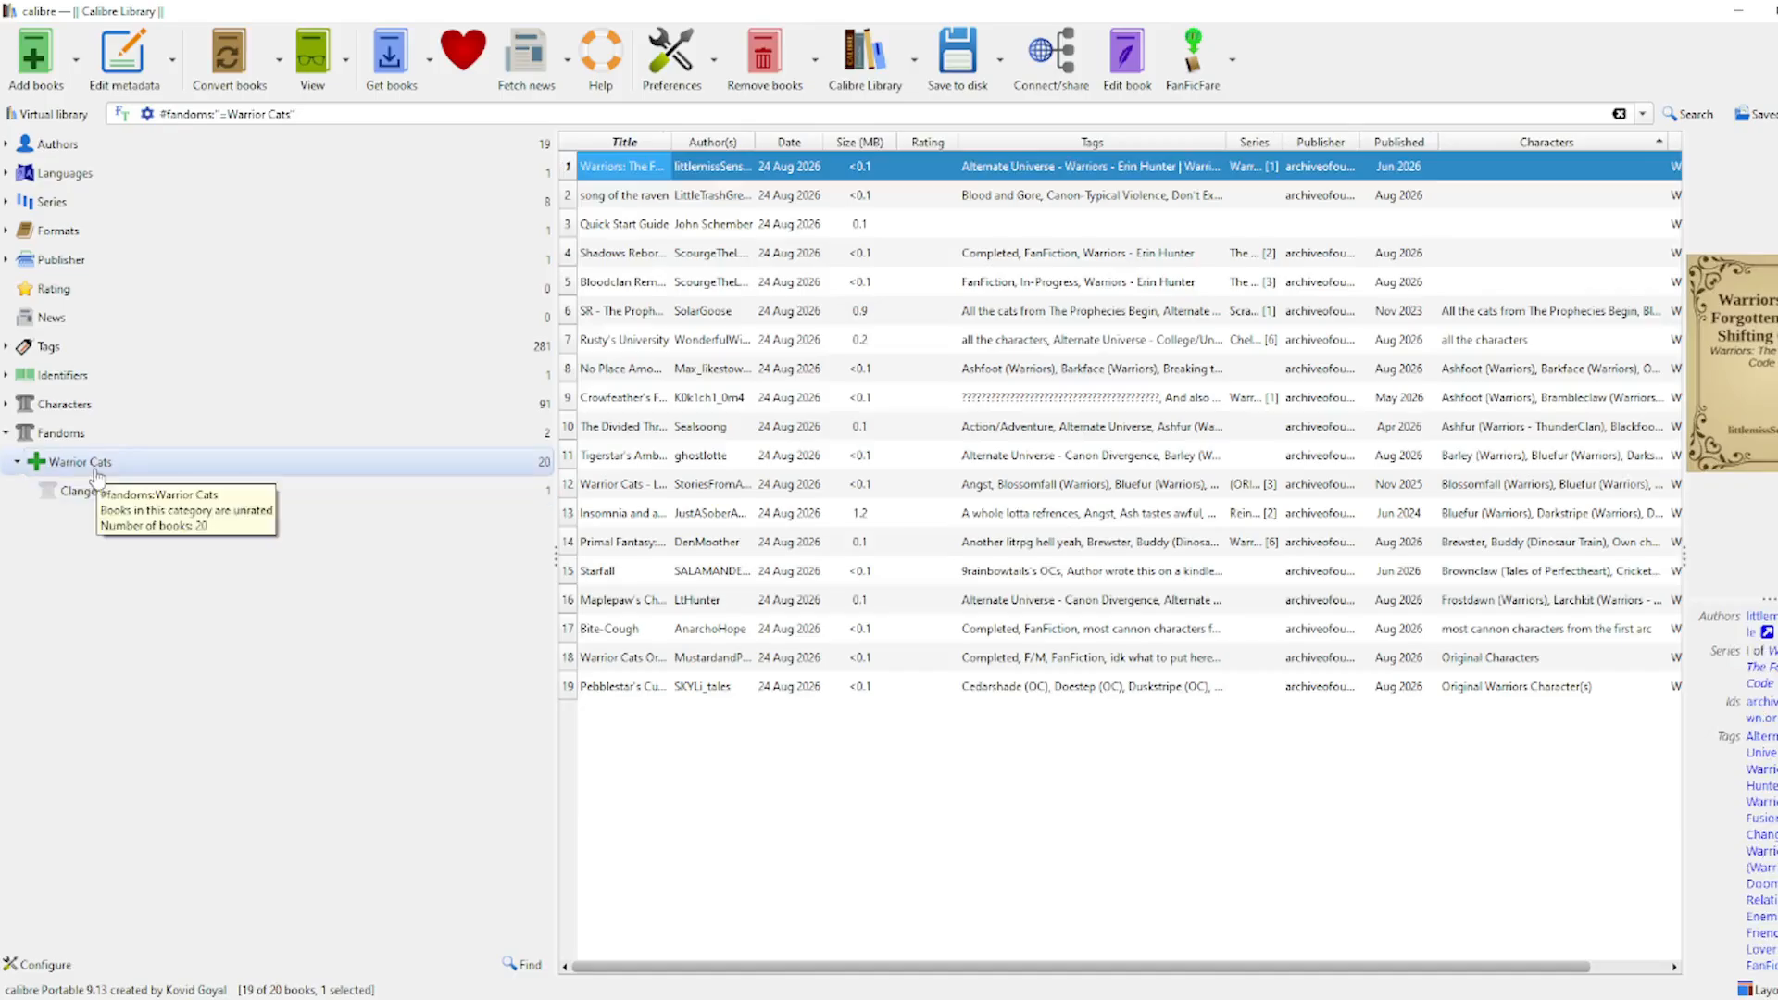
left_click(96, 470)
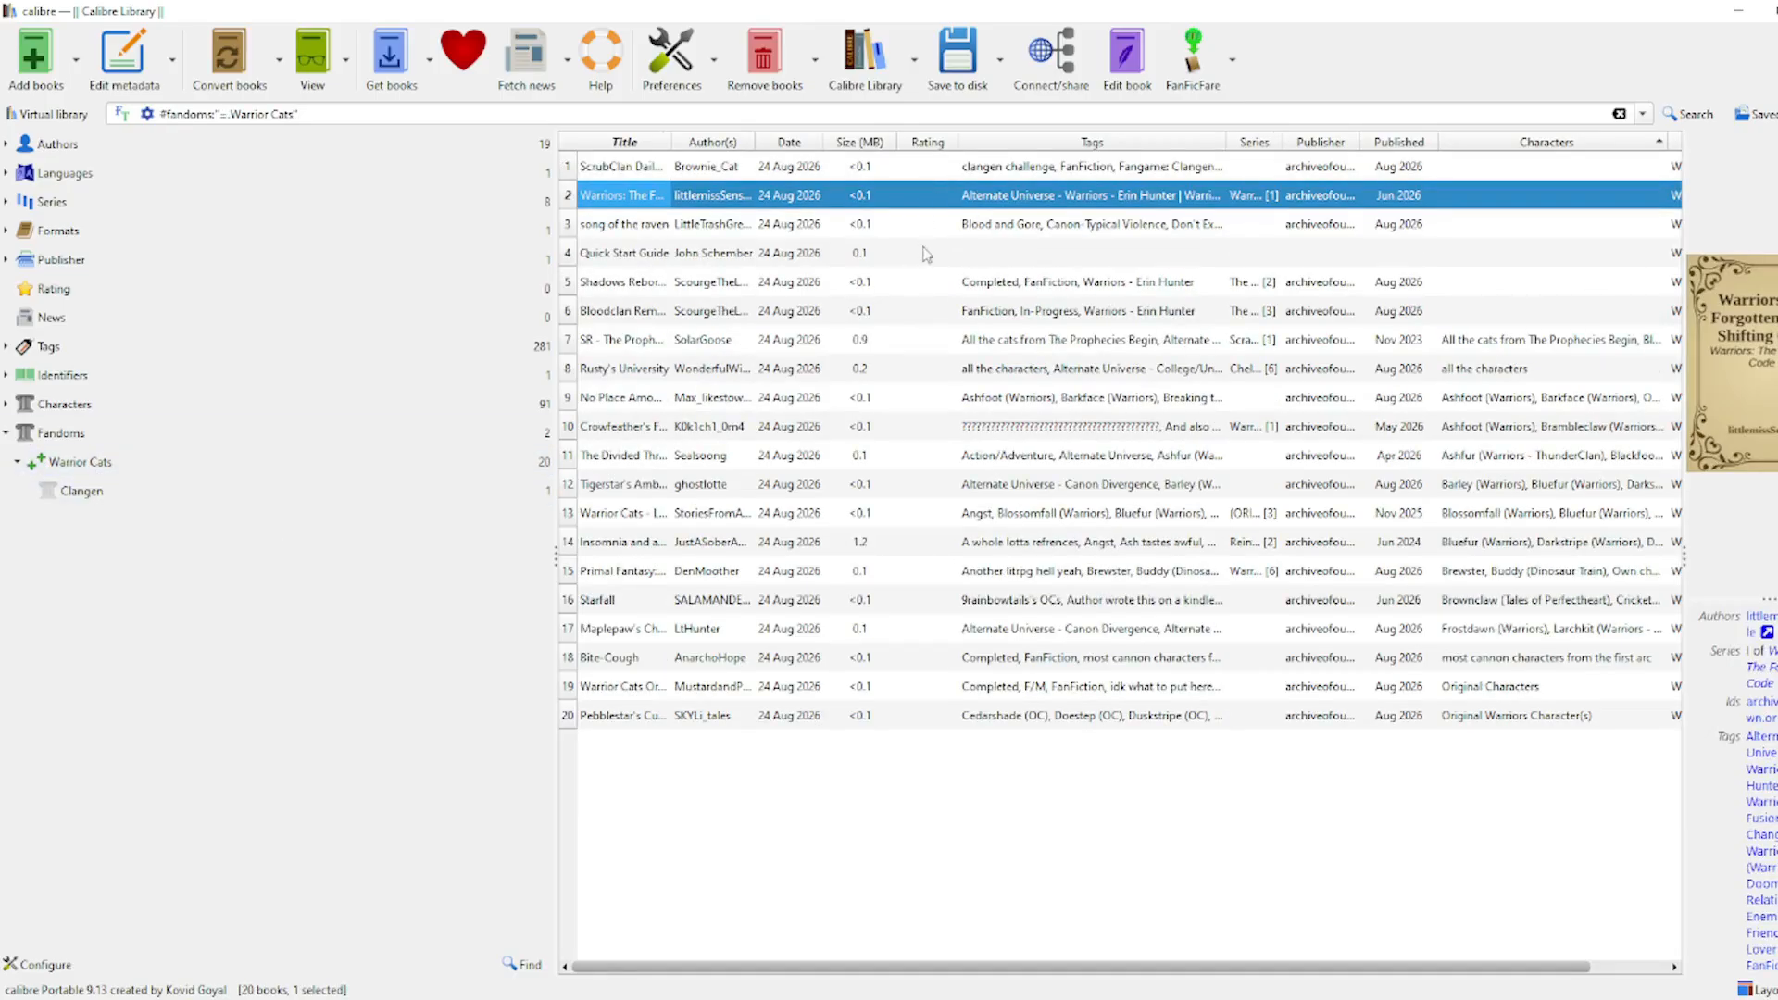
left_click(86, 462)
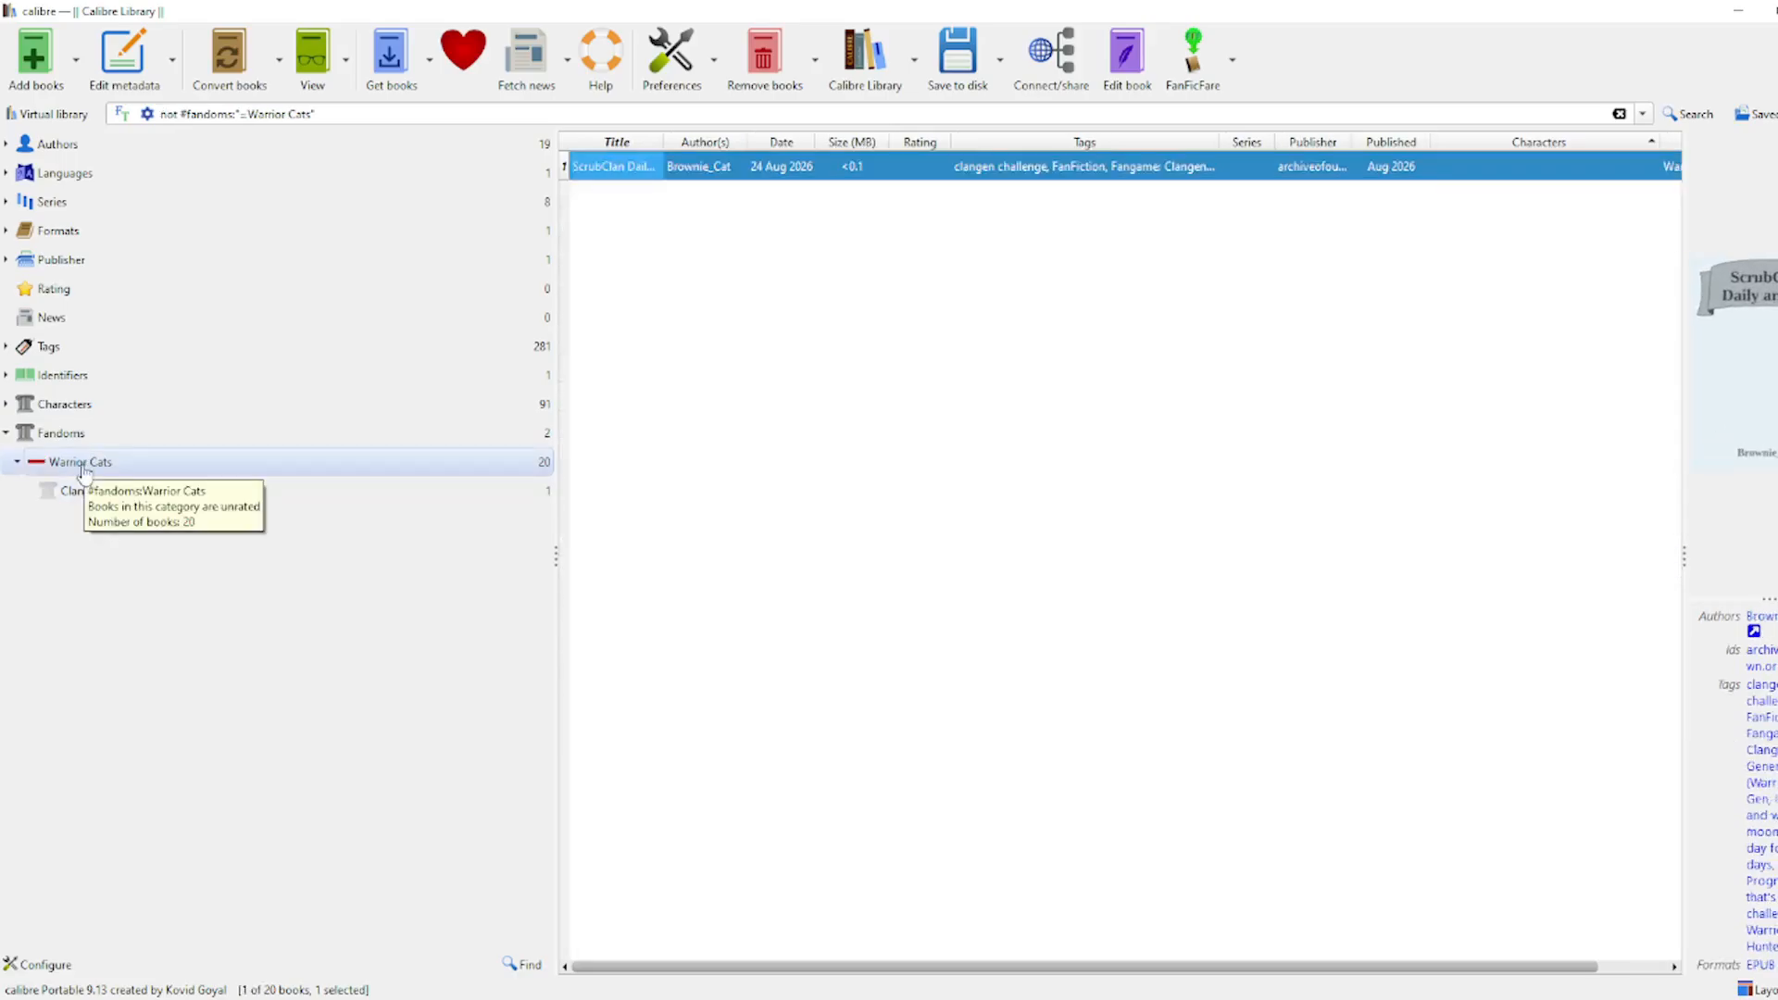
left_click(83, 468)
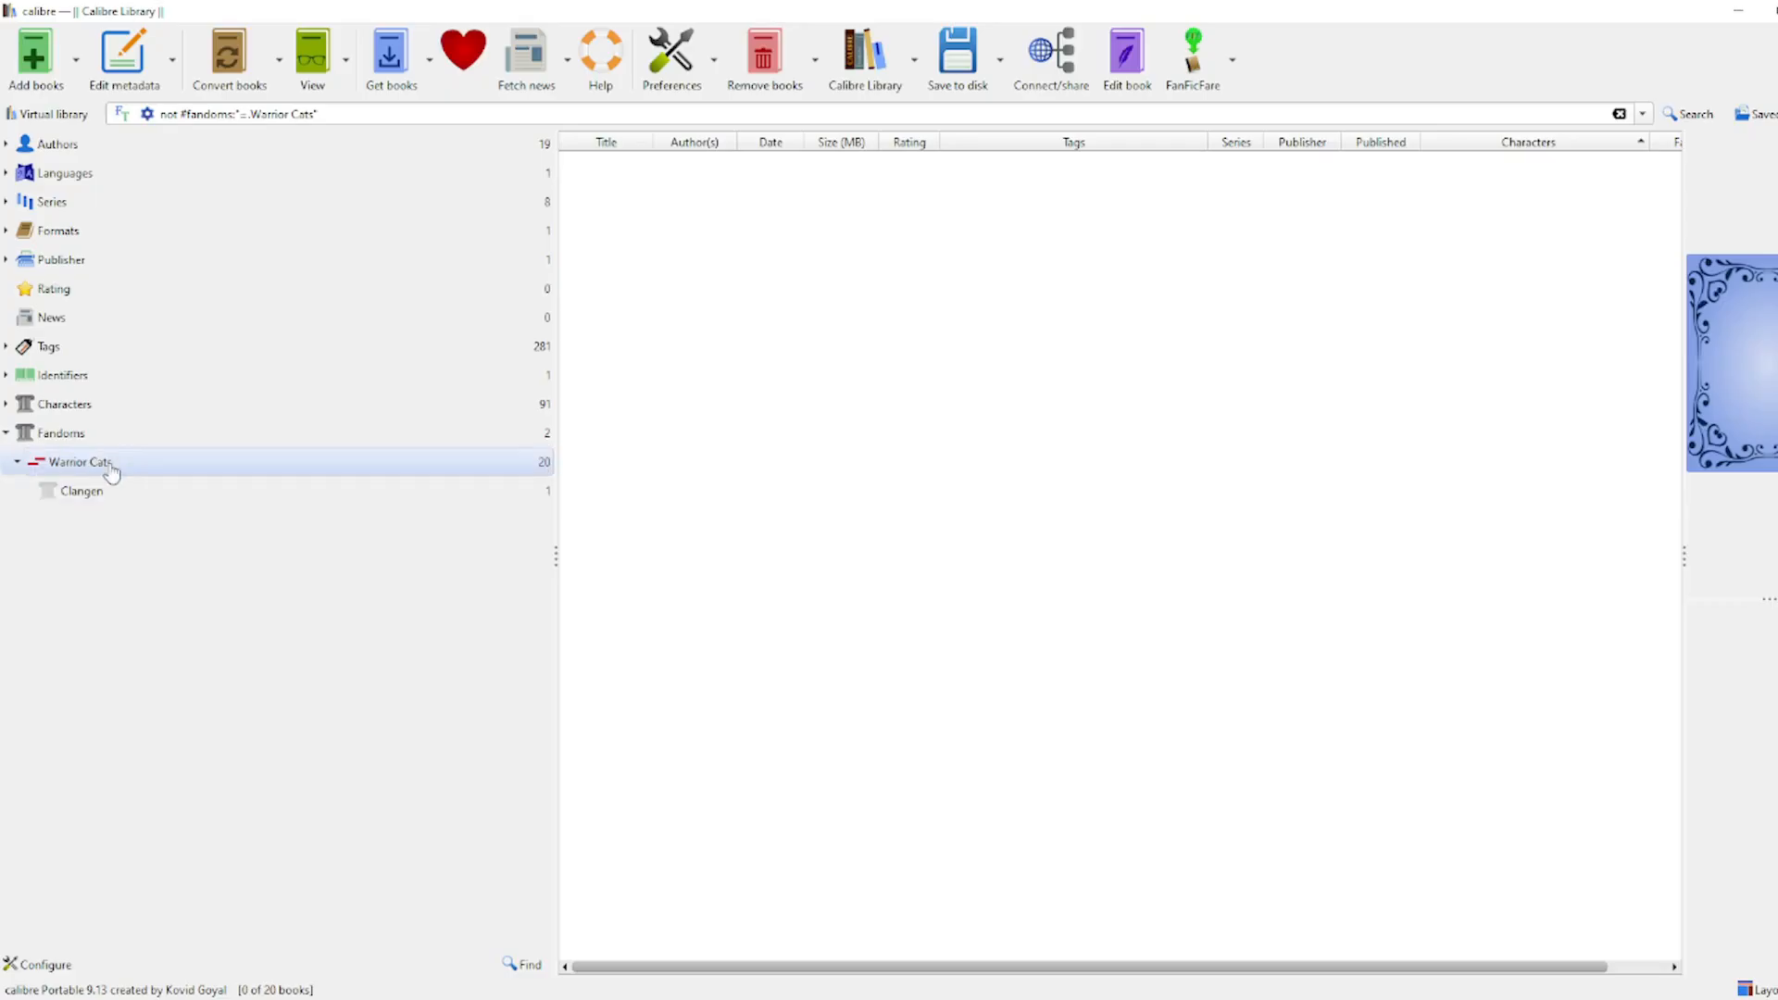
left_click(111, 472)
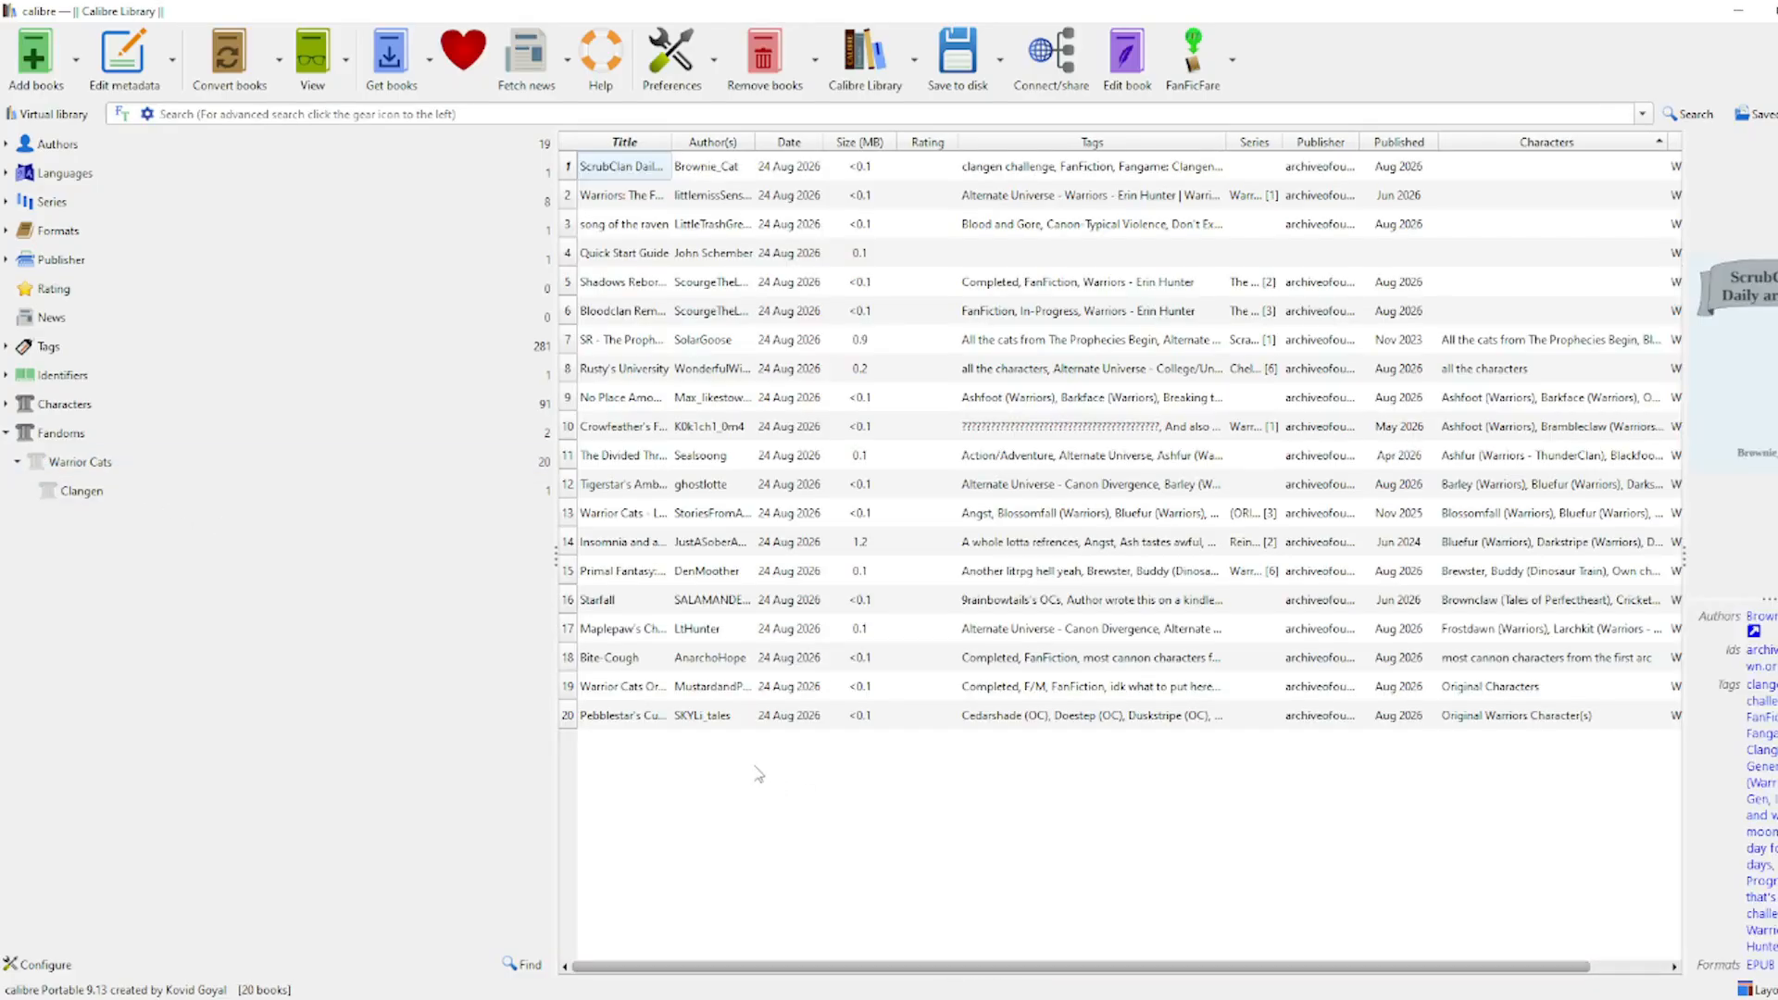
Step: Filter to the 19 Warrior Cats books, select all, and run FanFicFare's update of existing stories
left_click(82, 466)
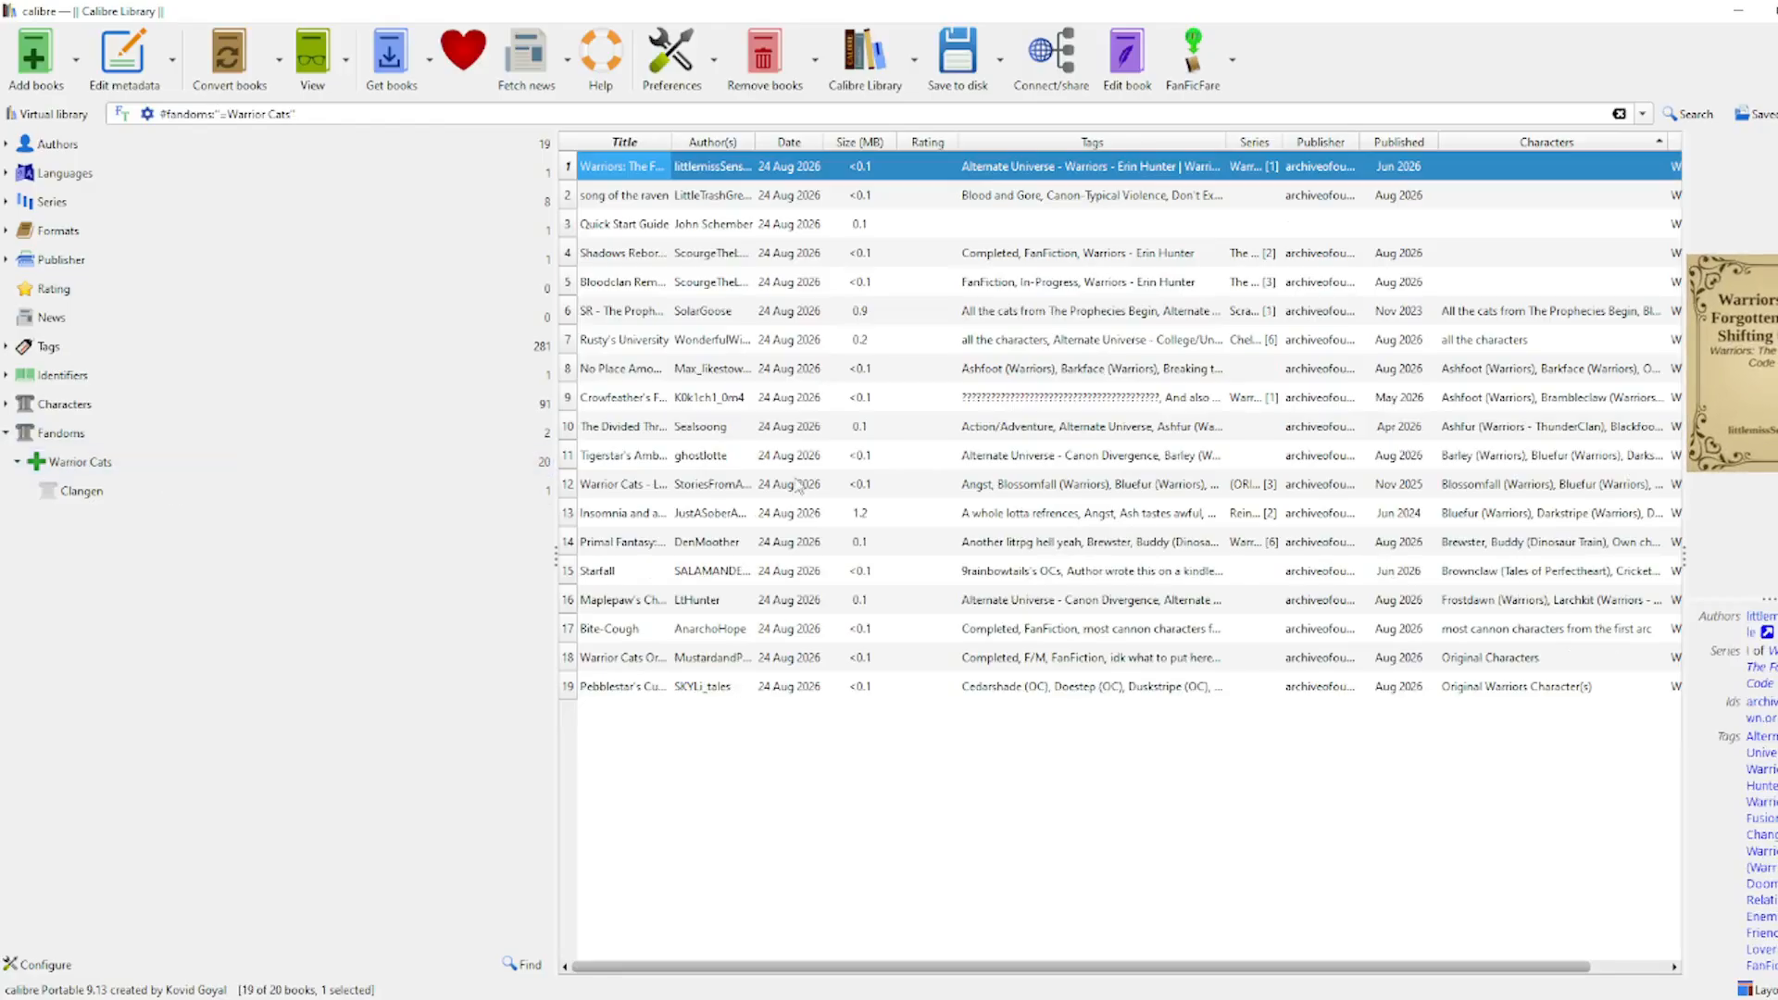
left_click(783, 425)
left_click(754, 736)
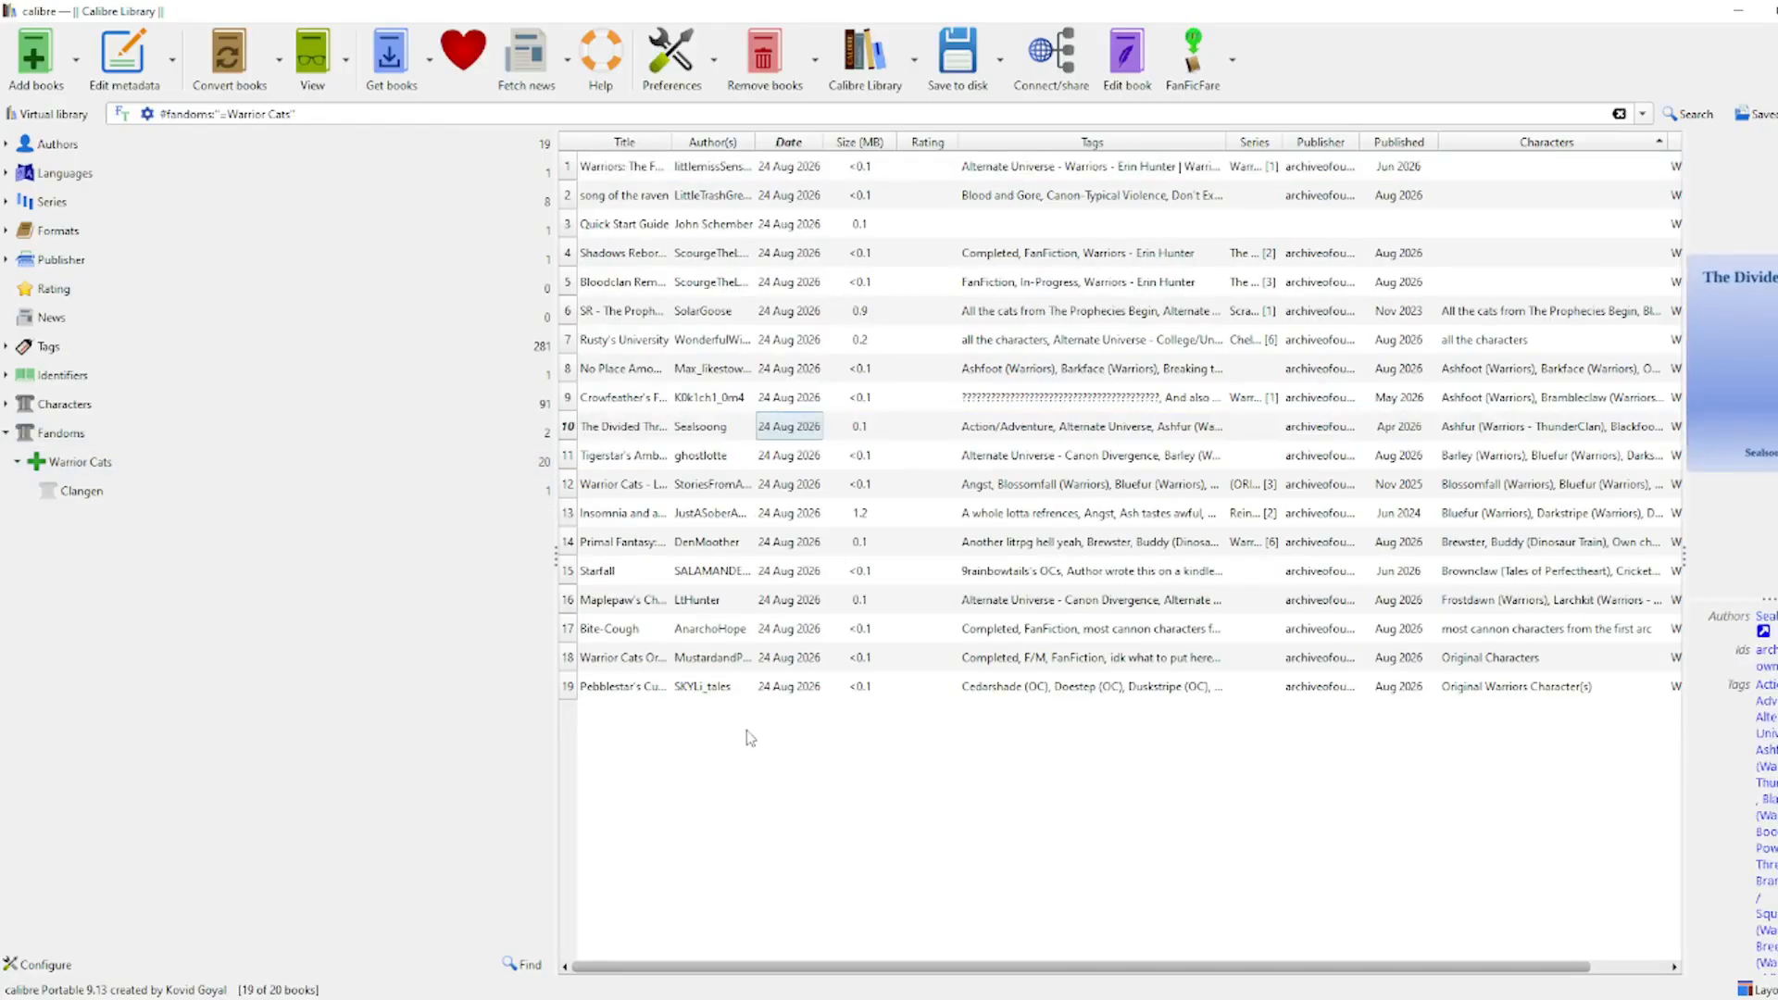
key("ctrl+a")
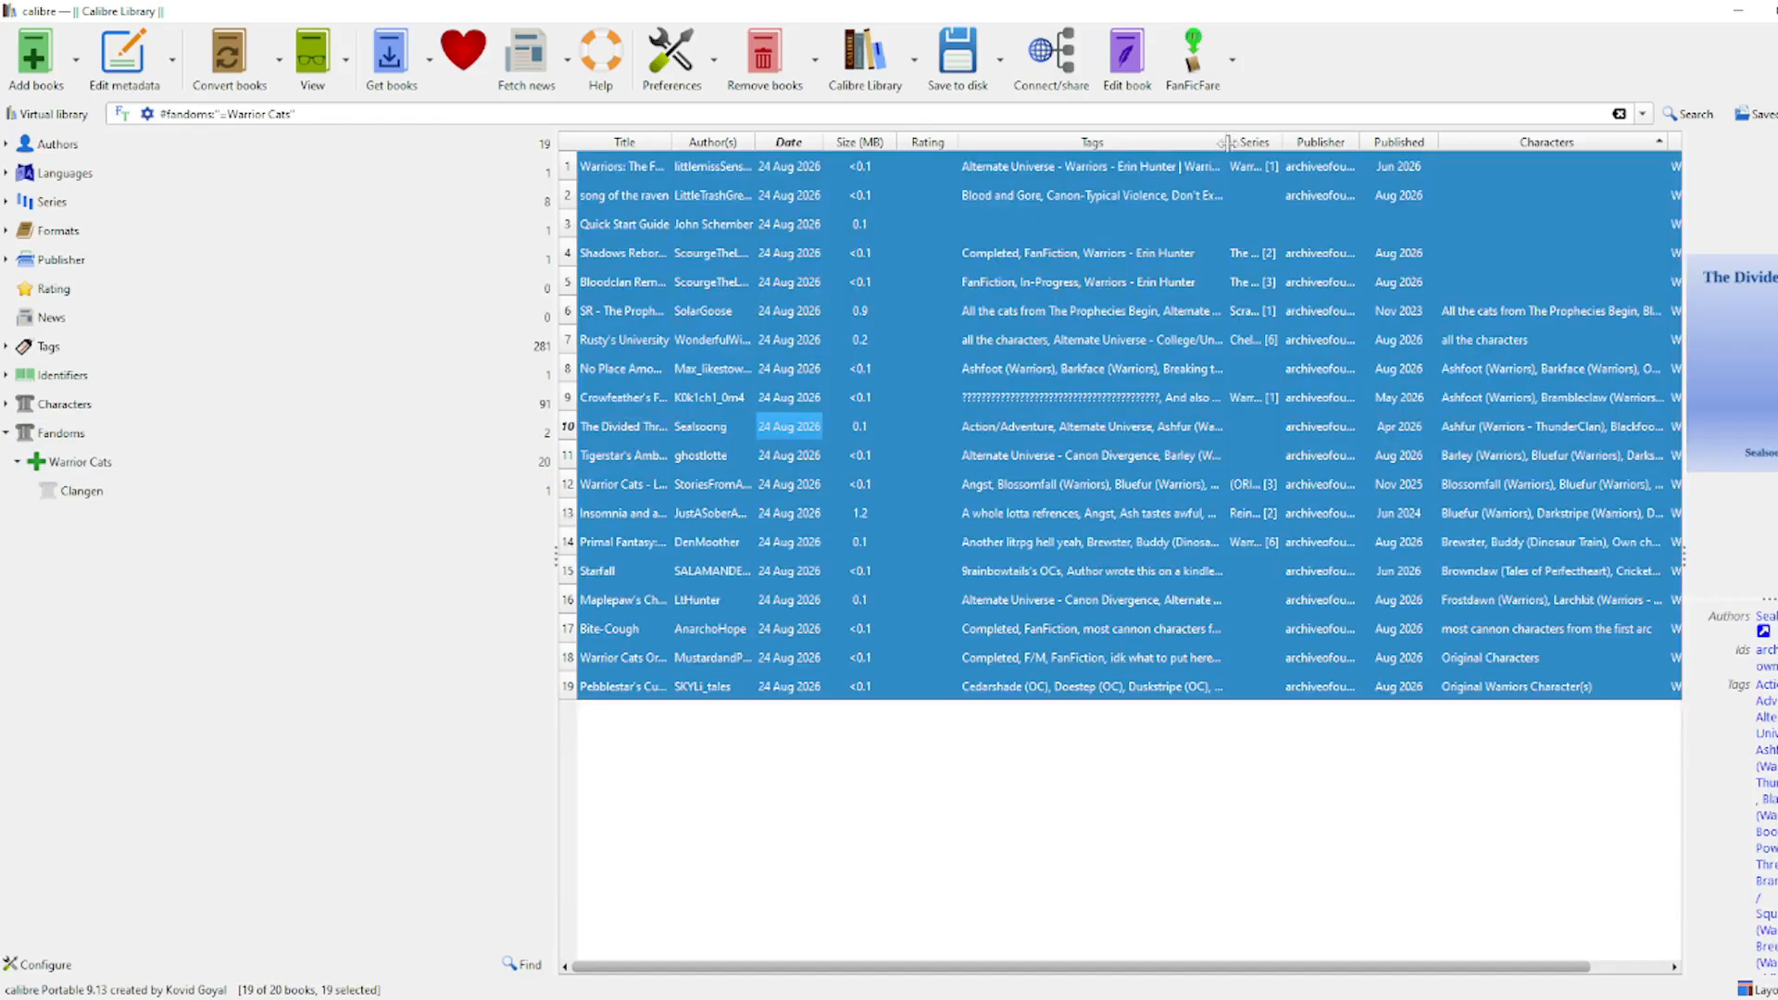
left_click(1188, 72)
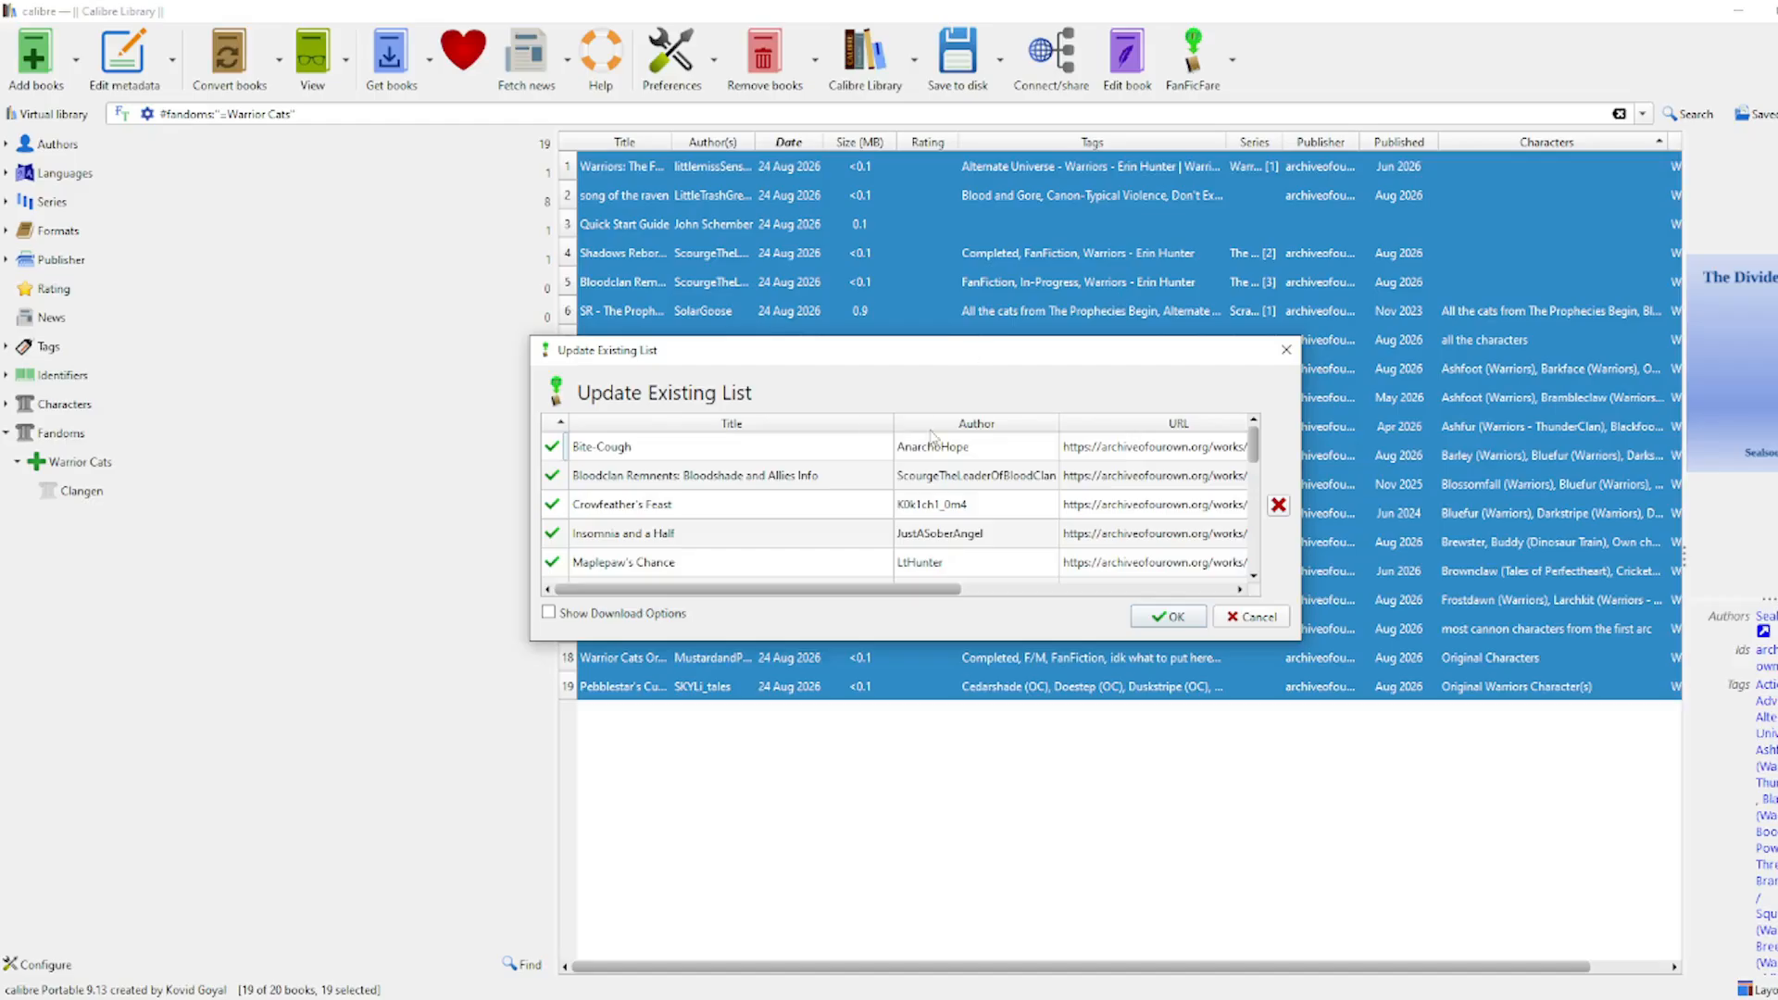
left_click_drag(1252, 460, 1245, 560)
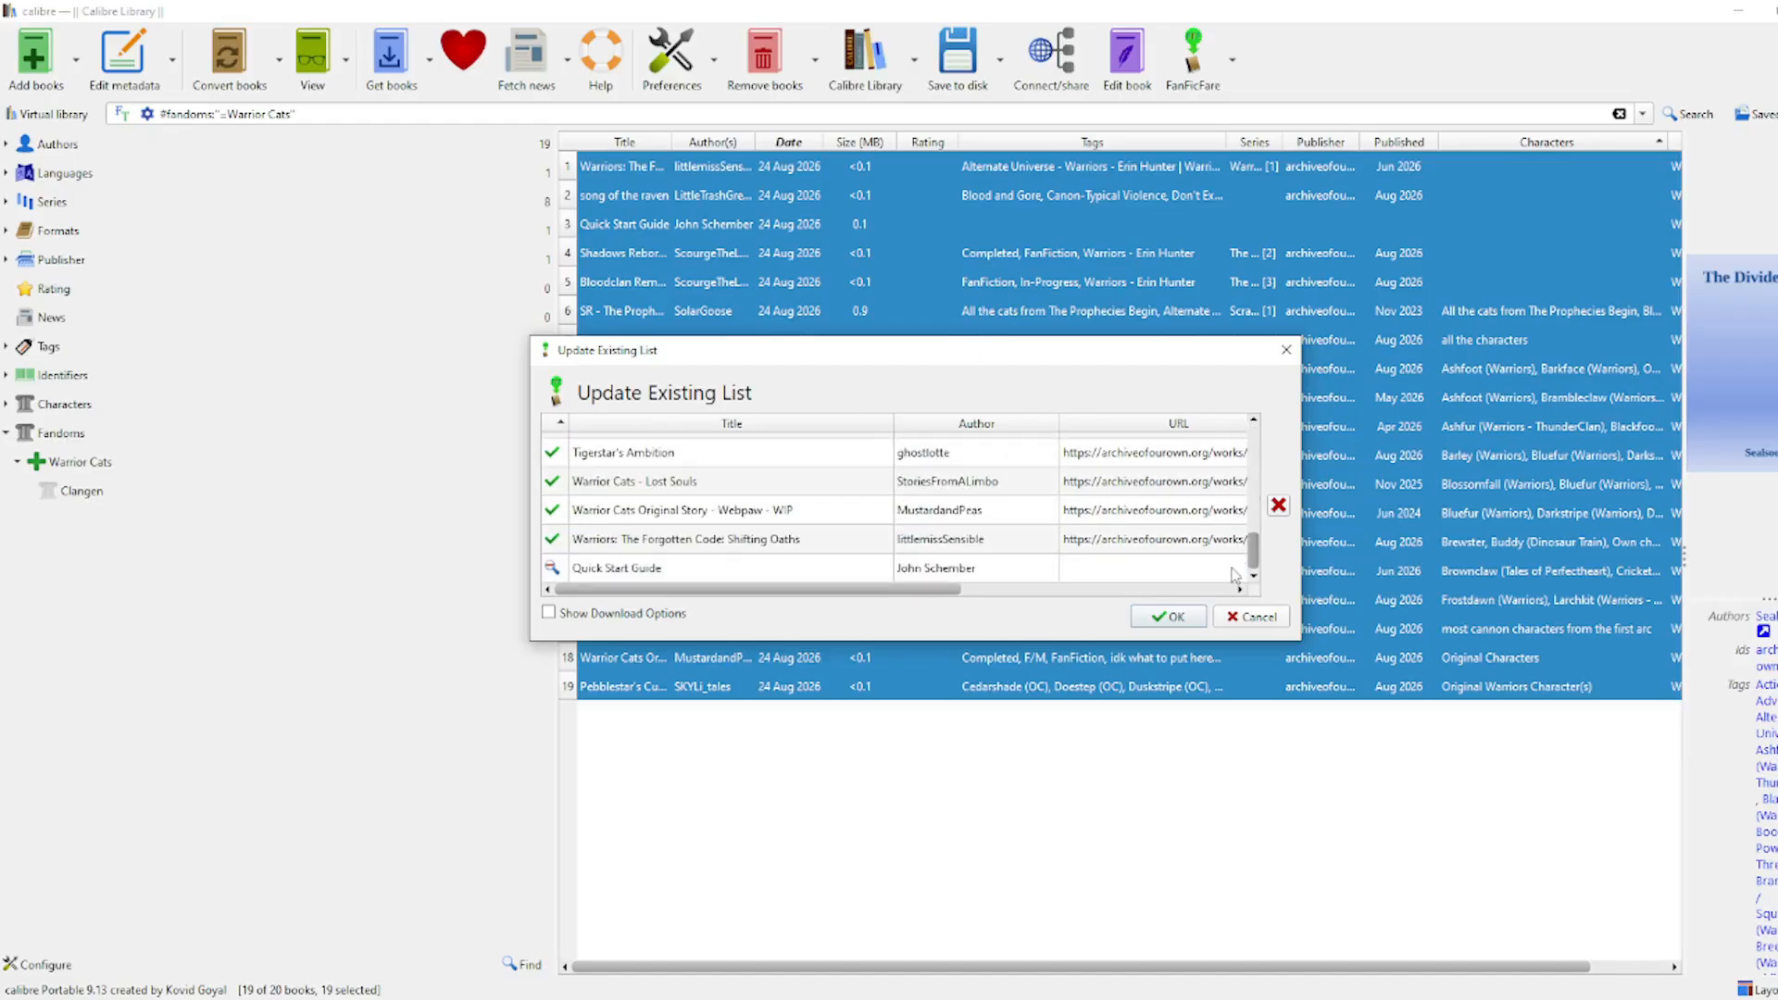
left_click(1169, 617)
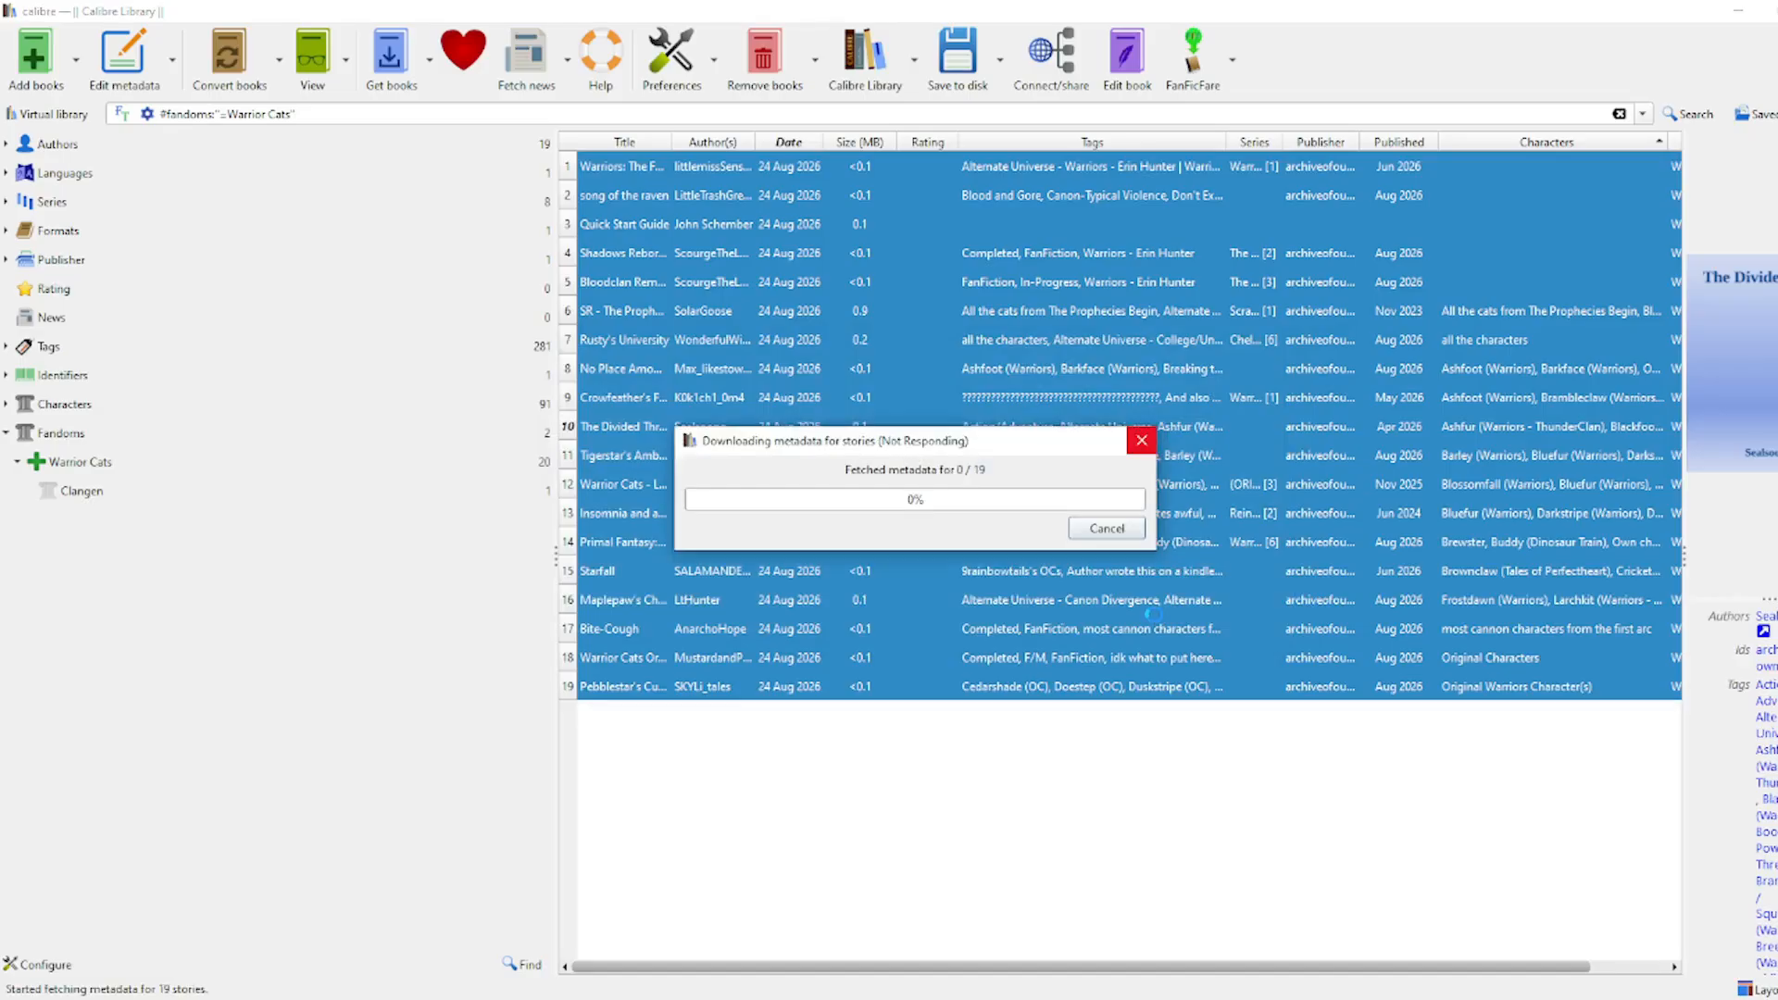